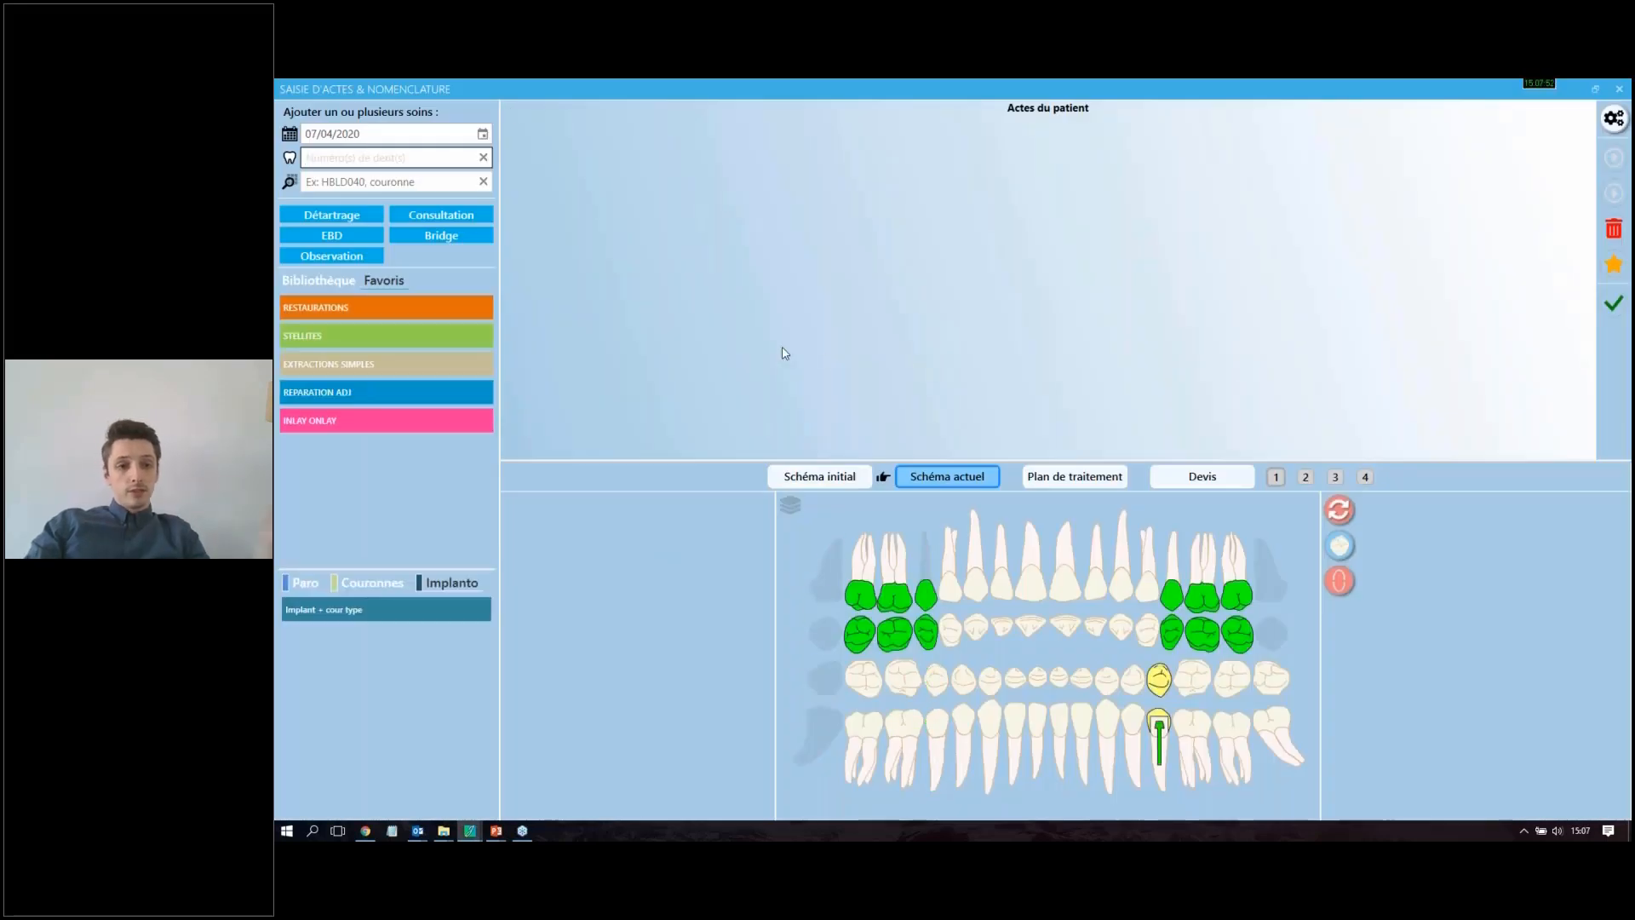
Step: Add a one-face restoration on tooth 11 and, from a search for "vernis", the act "Application d'un vernis sur deux arcades"
{"action": "left_click", "coordinate": [1032, 583]}
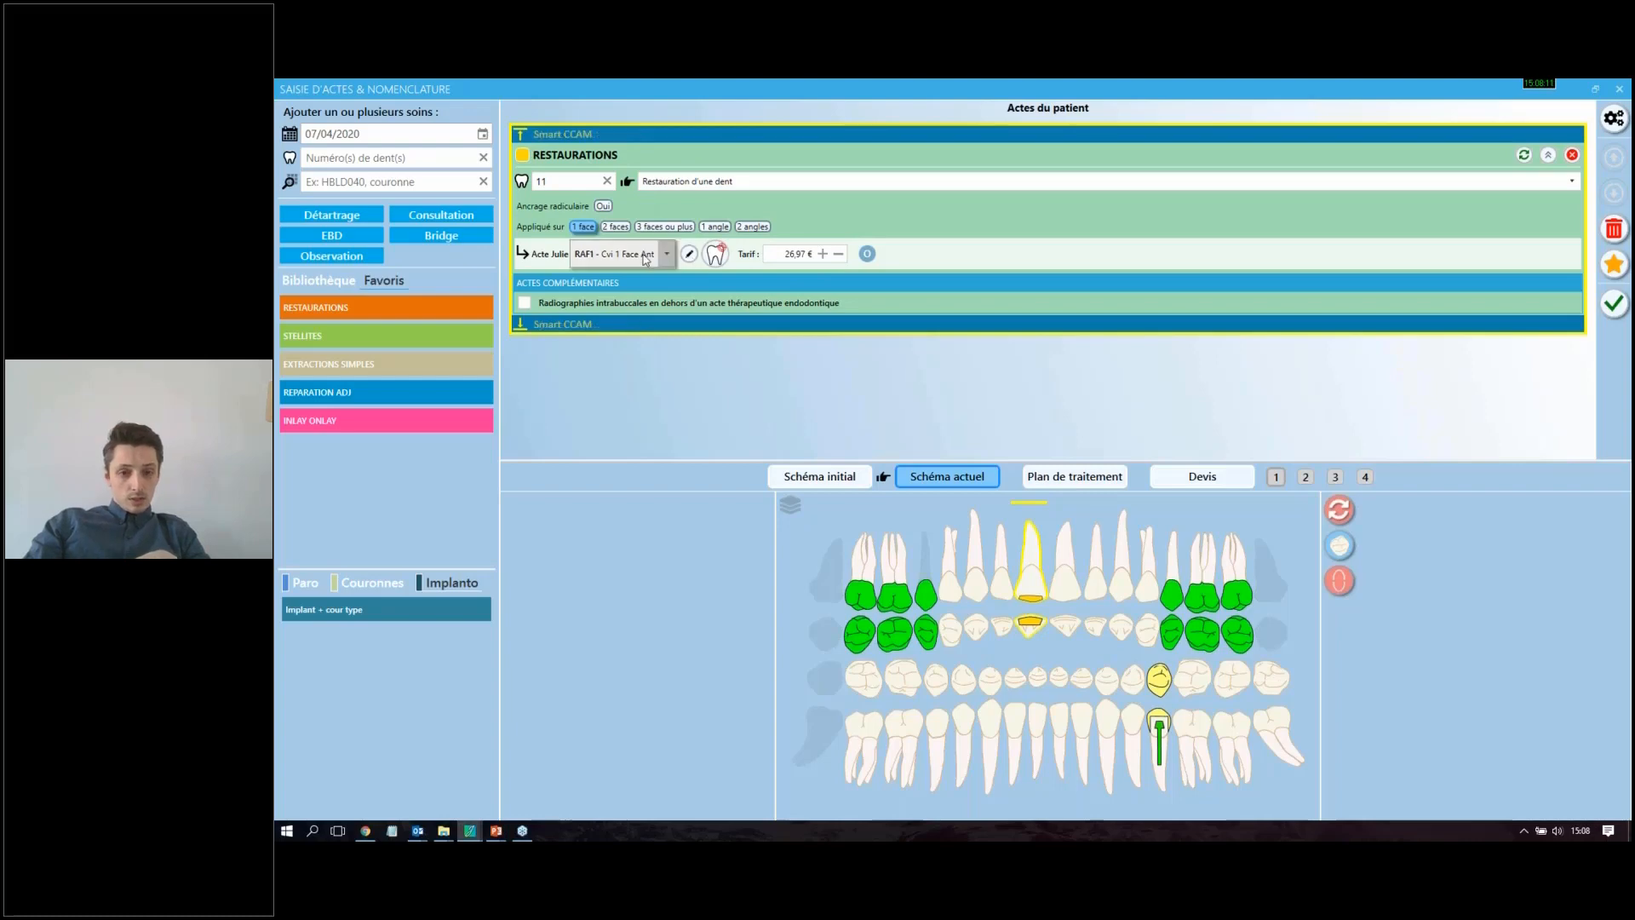
{"action": "mouse_move", "coordinate": [641, 260]}
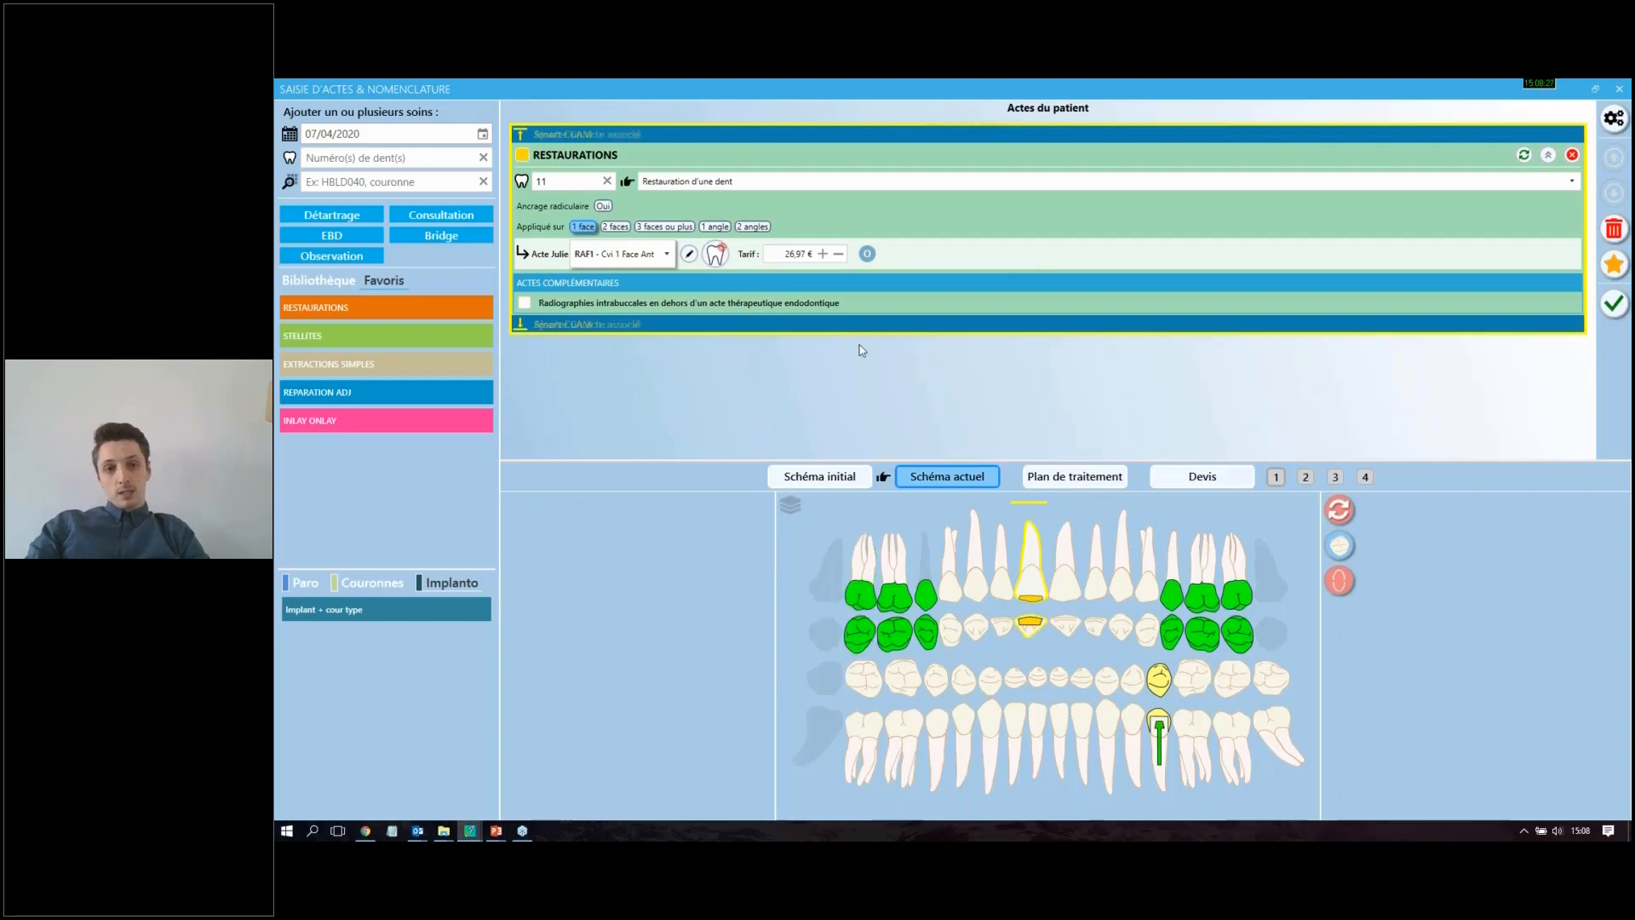
{"action": "left_click", "coordinate": [334, 177]}
{"action": "type", "text": "v"}
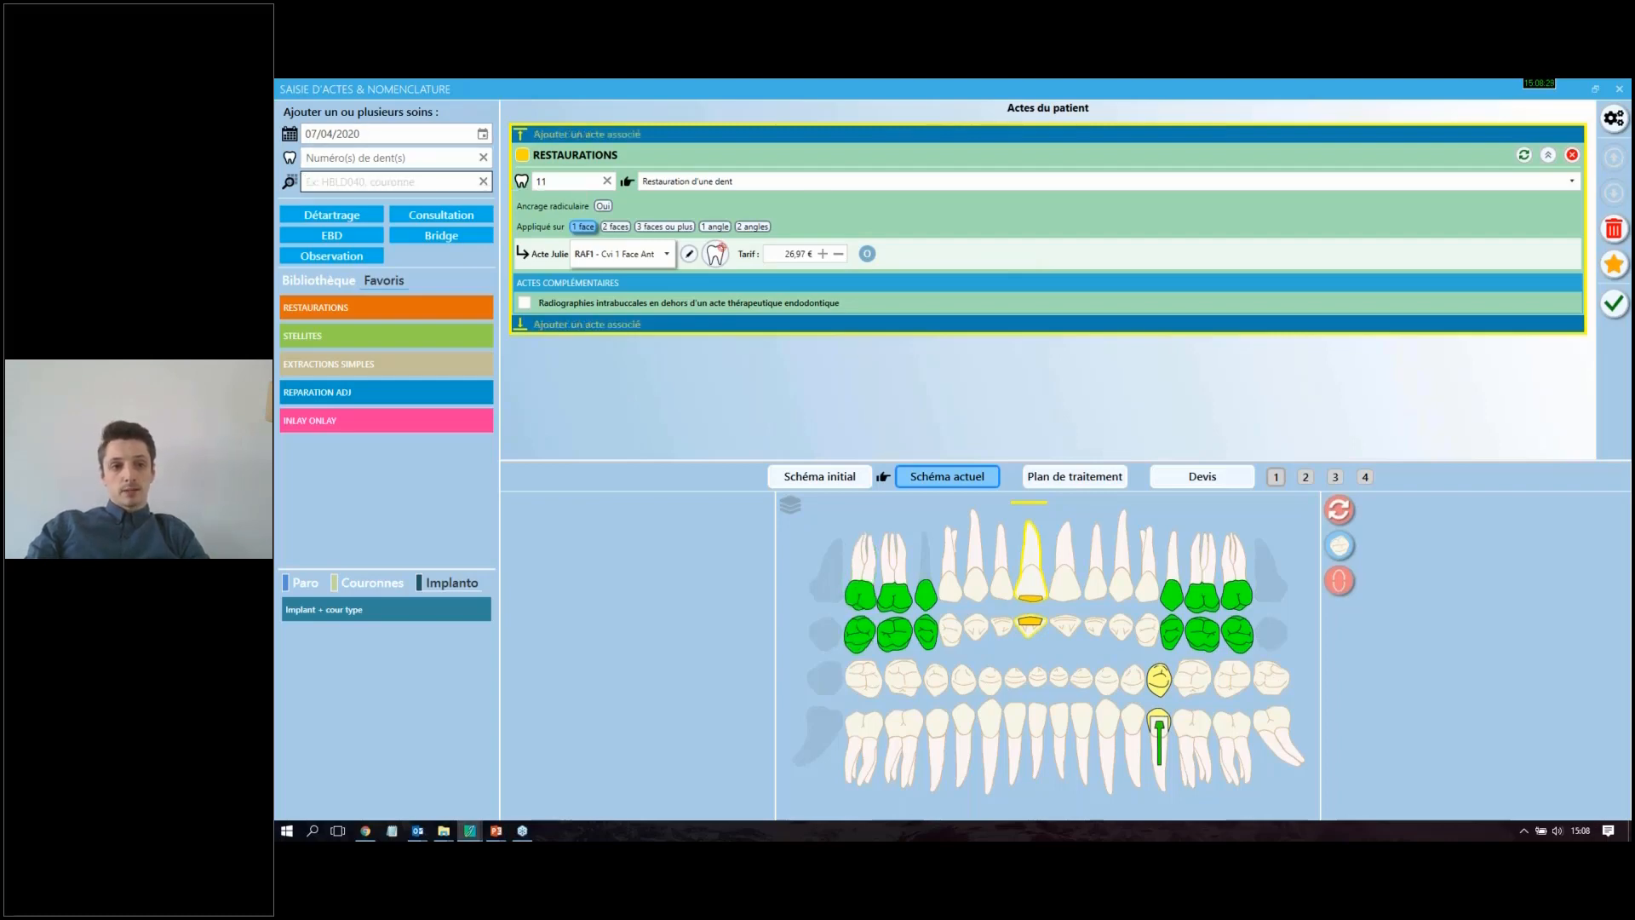
{"action": "type", "text": "ernis"}
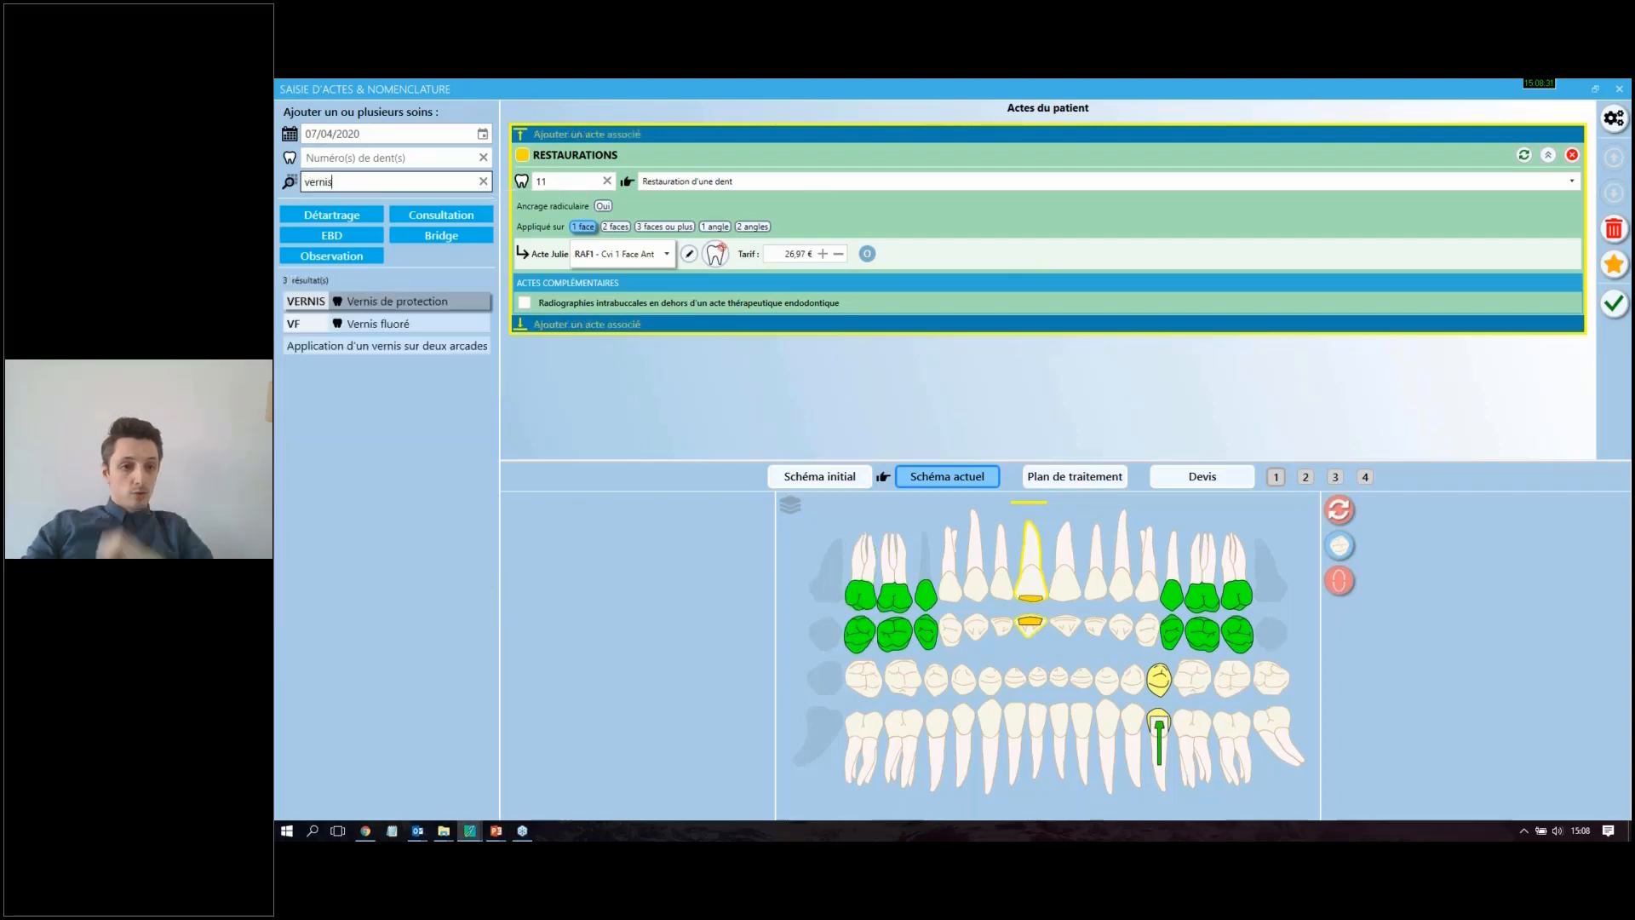
{"action": "left_click", "coordinate": [413, 344]}
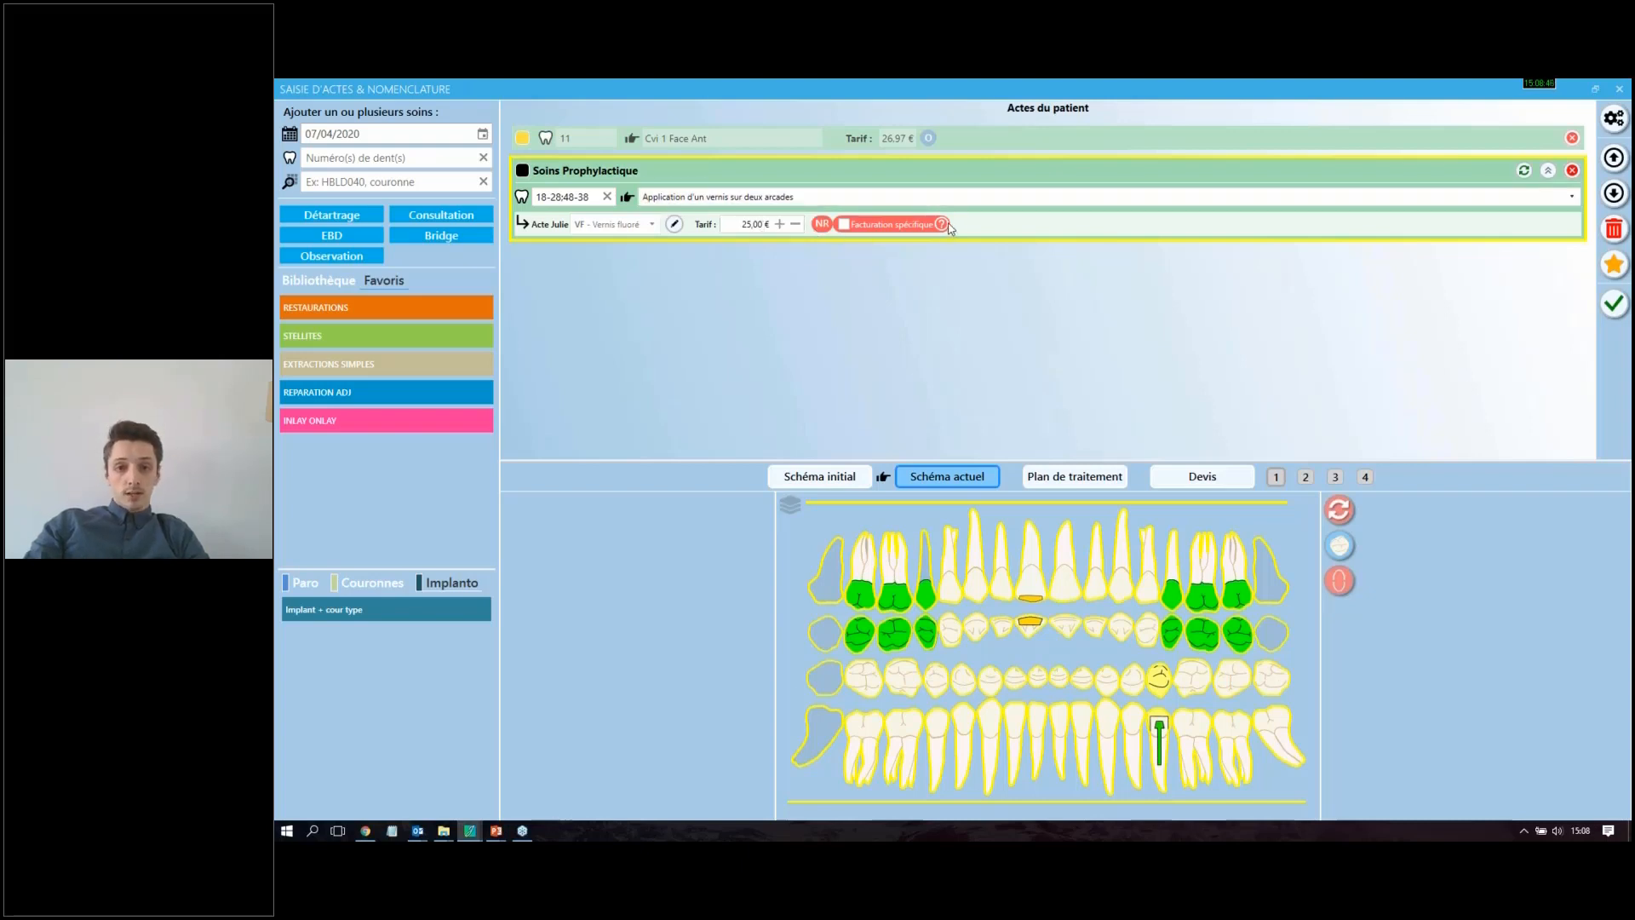
Step: Read the billing note of the varnish act, then enable Facturation spécifique and disable it again
{"action": "mouse_move", "coordinate": [942, 225]}
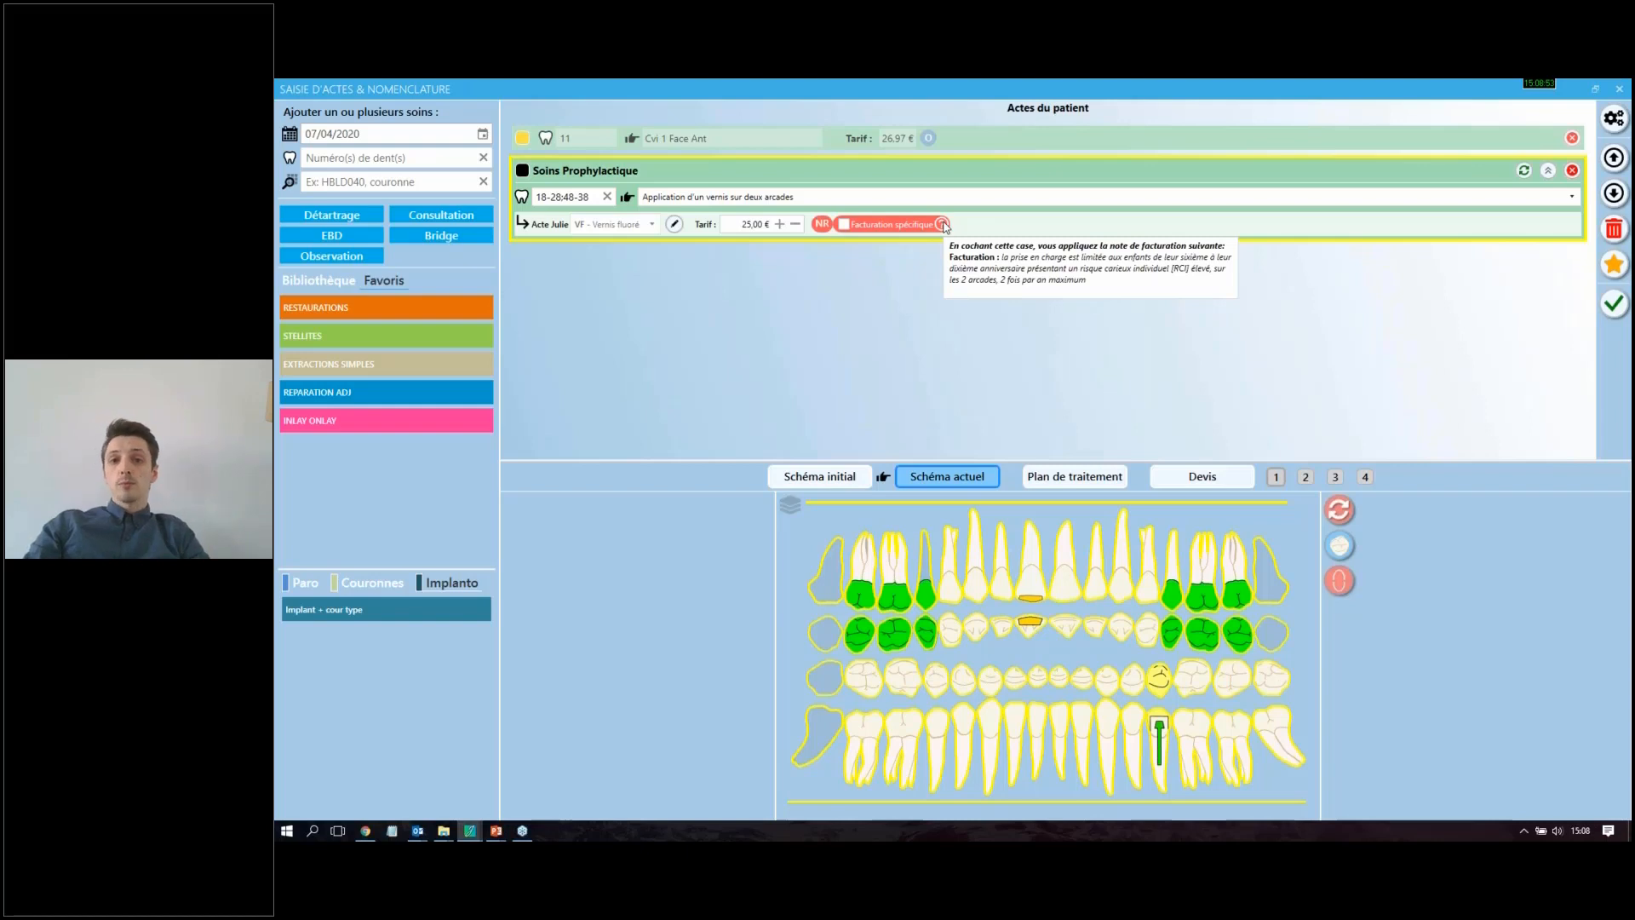
{"action": "left_click", "coordinate": [844, 224]}
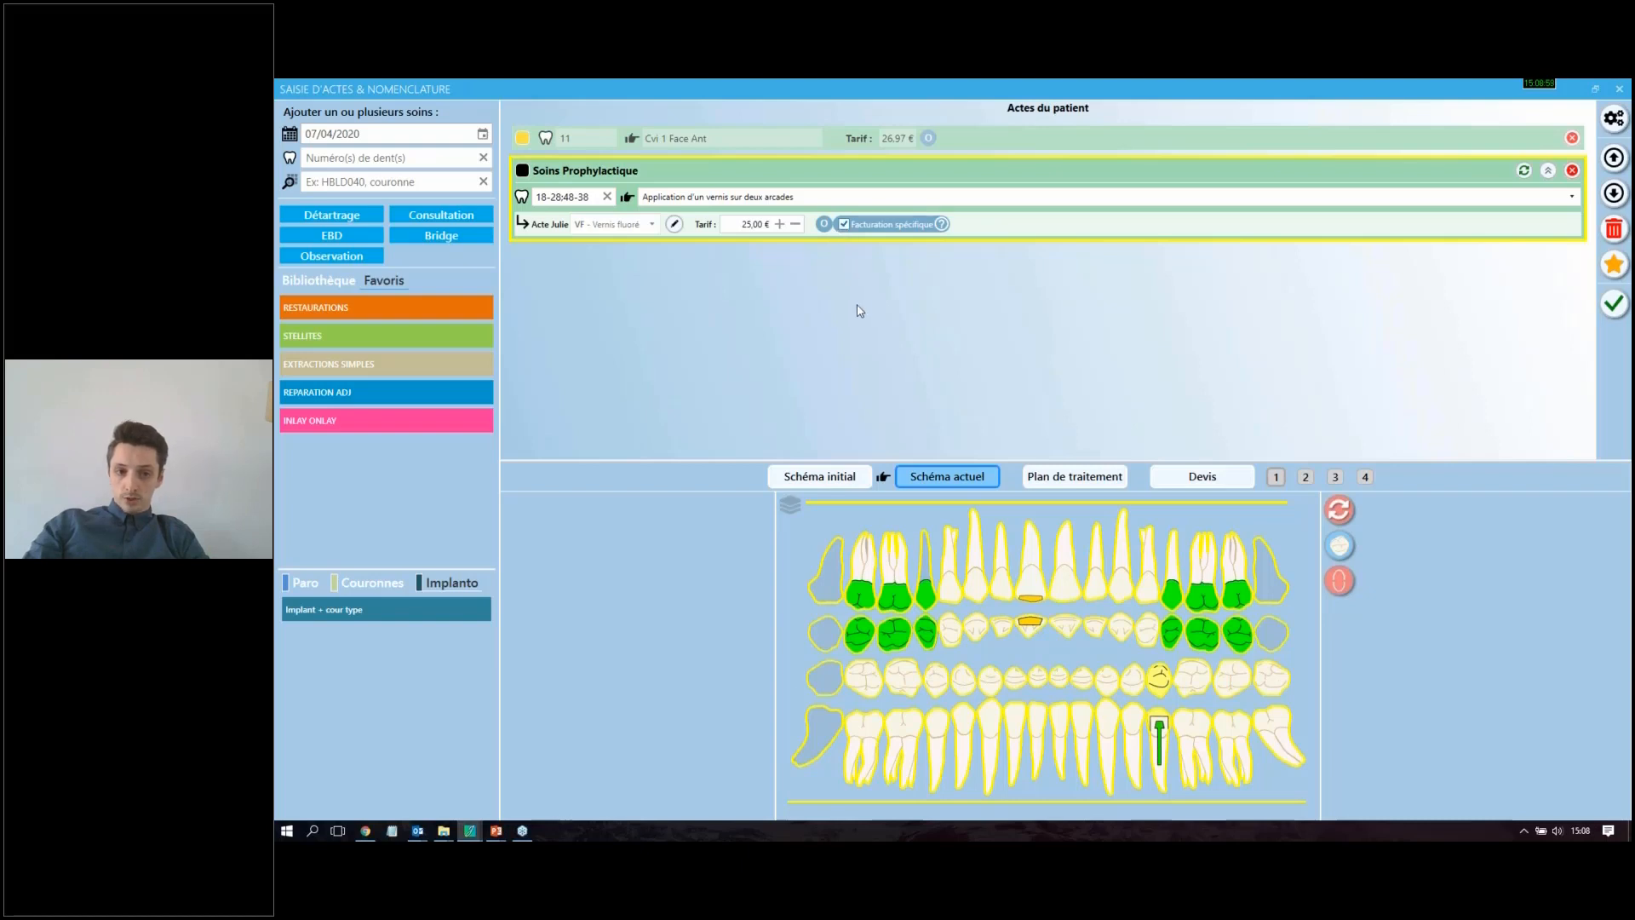
{"action": "left_click", "coordinate": [844, 225]}
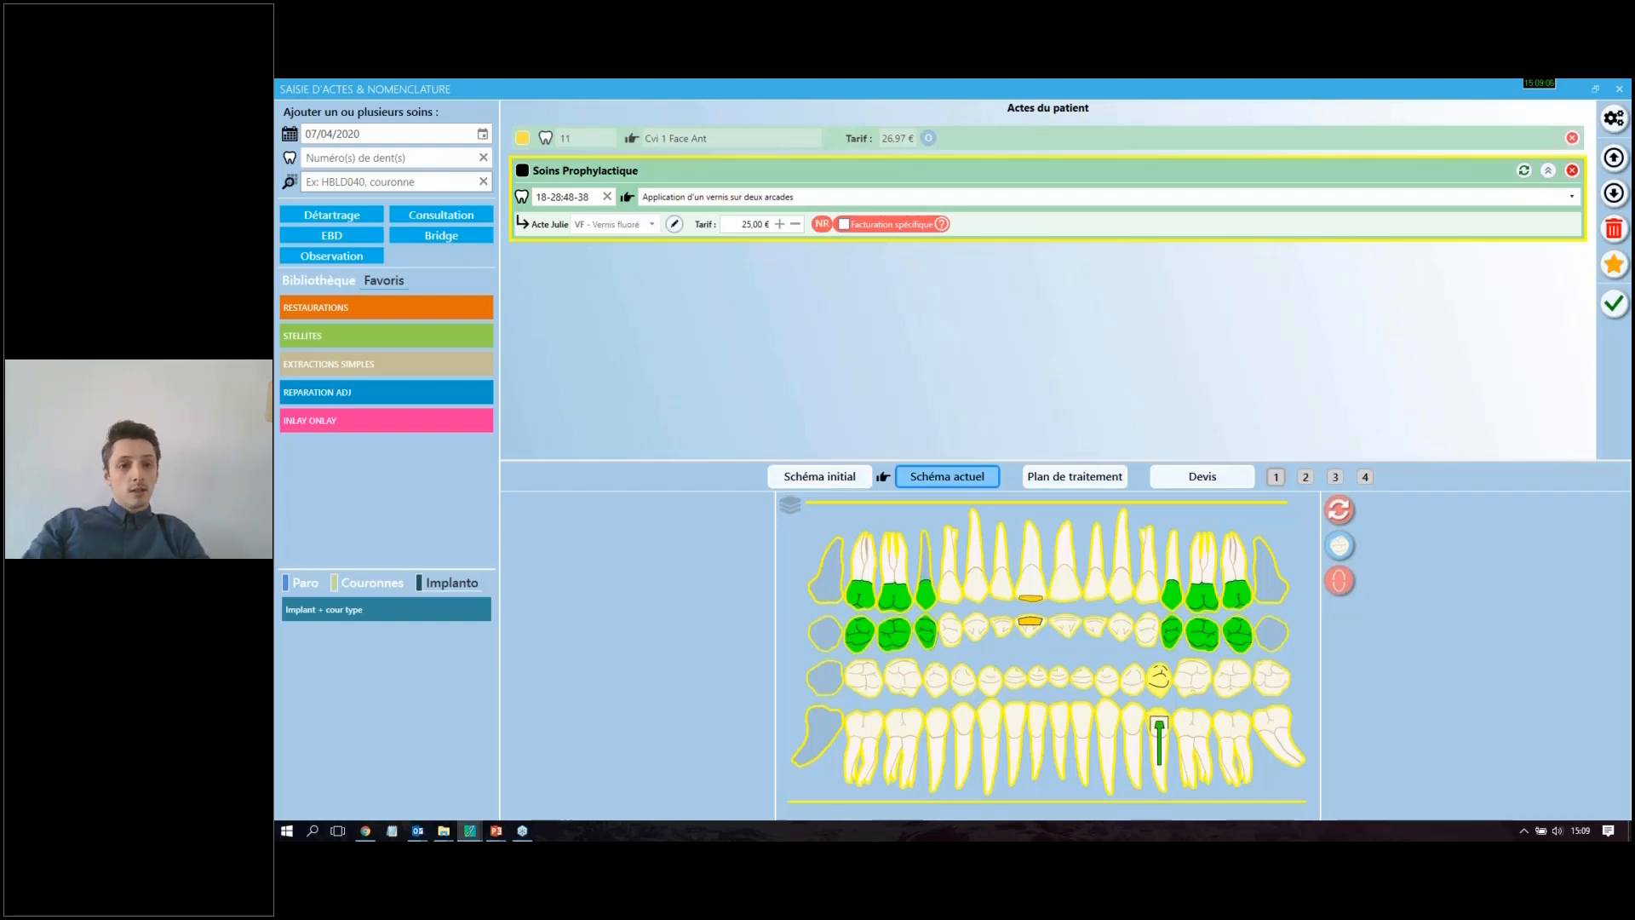
Step: Try the Facturation spécifique option off and on in a new Détartrage act, then remove that act
{"action": "left_click", "coordinate": [334, 218]}
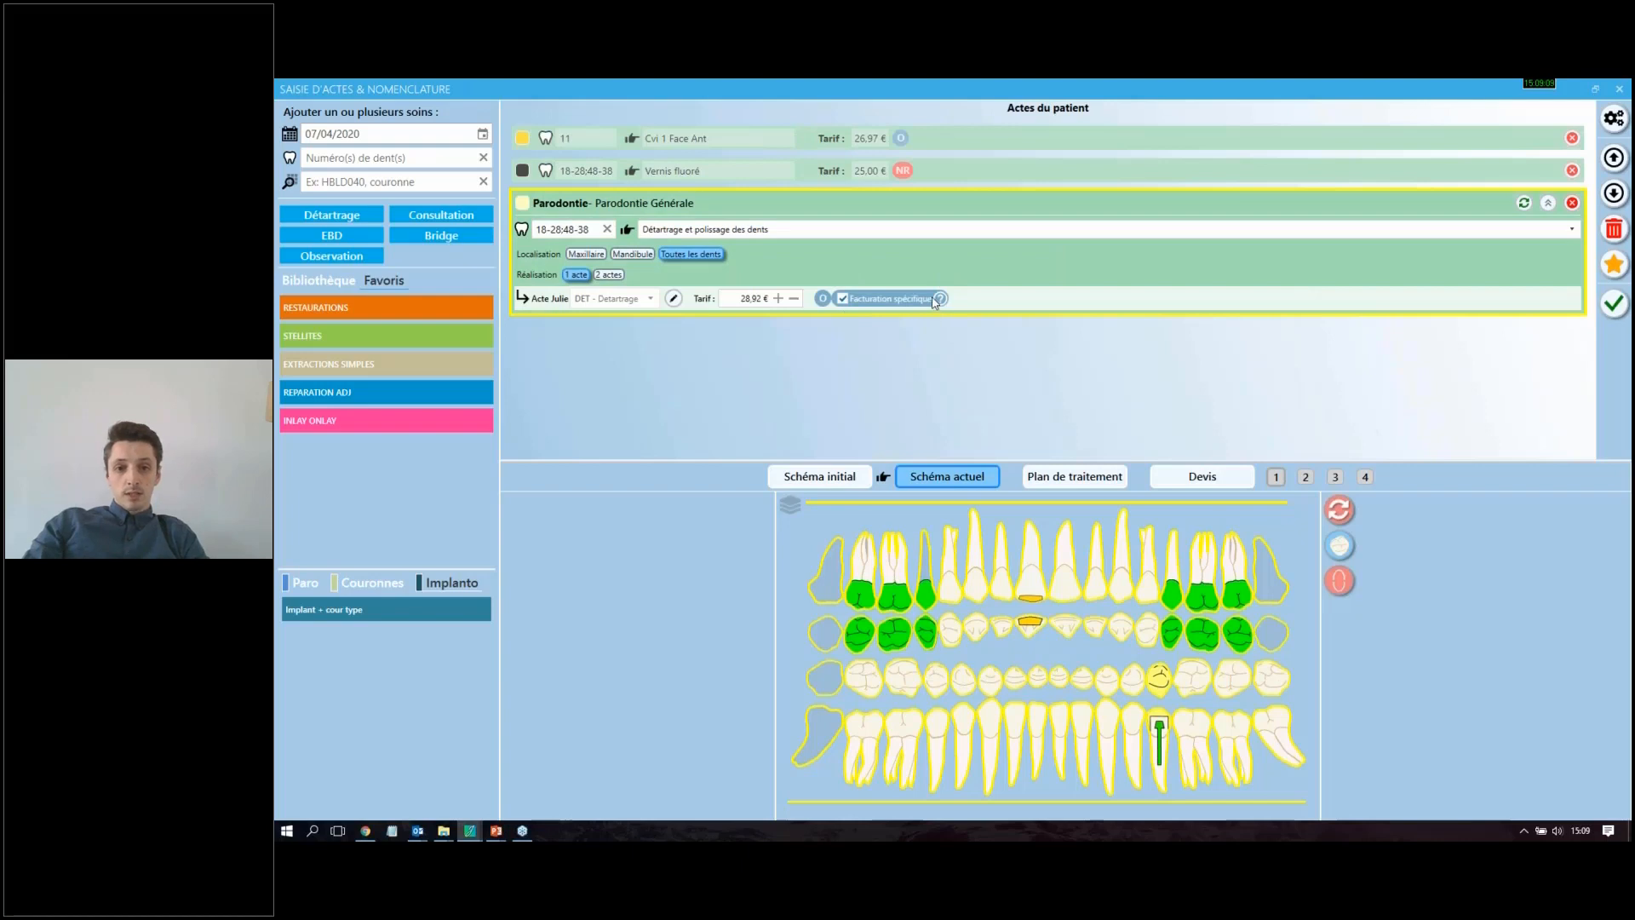
{"action": "mouse_move", "coordinate": [942, 302]}
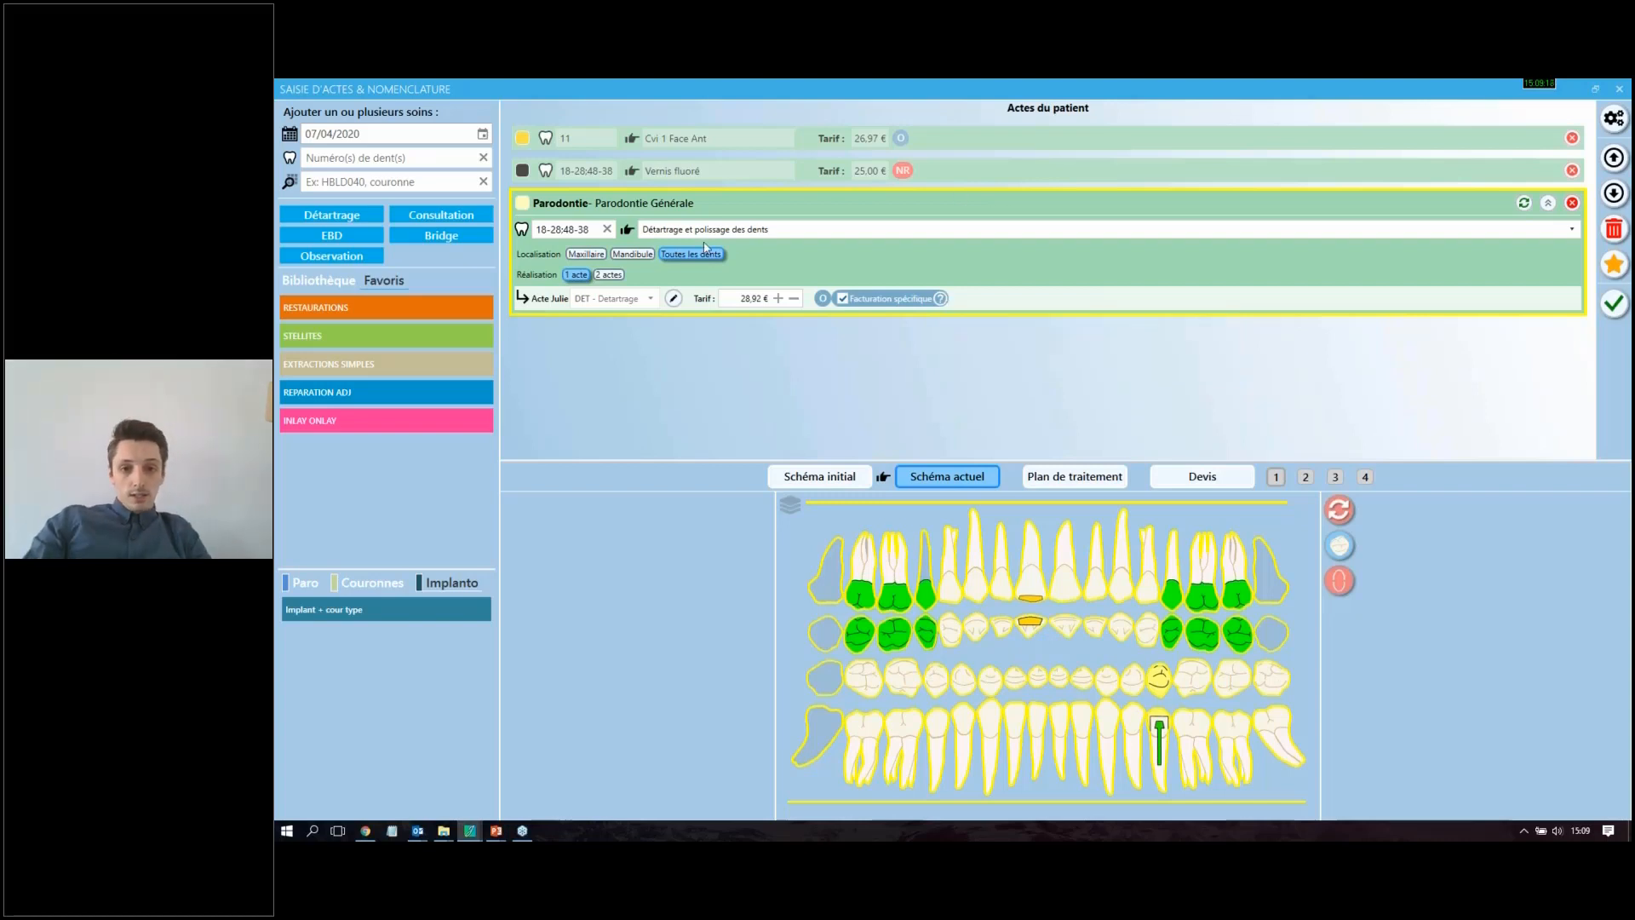
{"action": "left_click", "coordinate": [843, 298]}
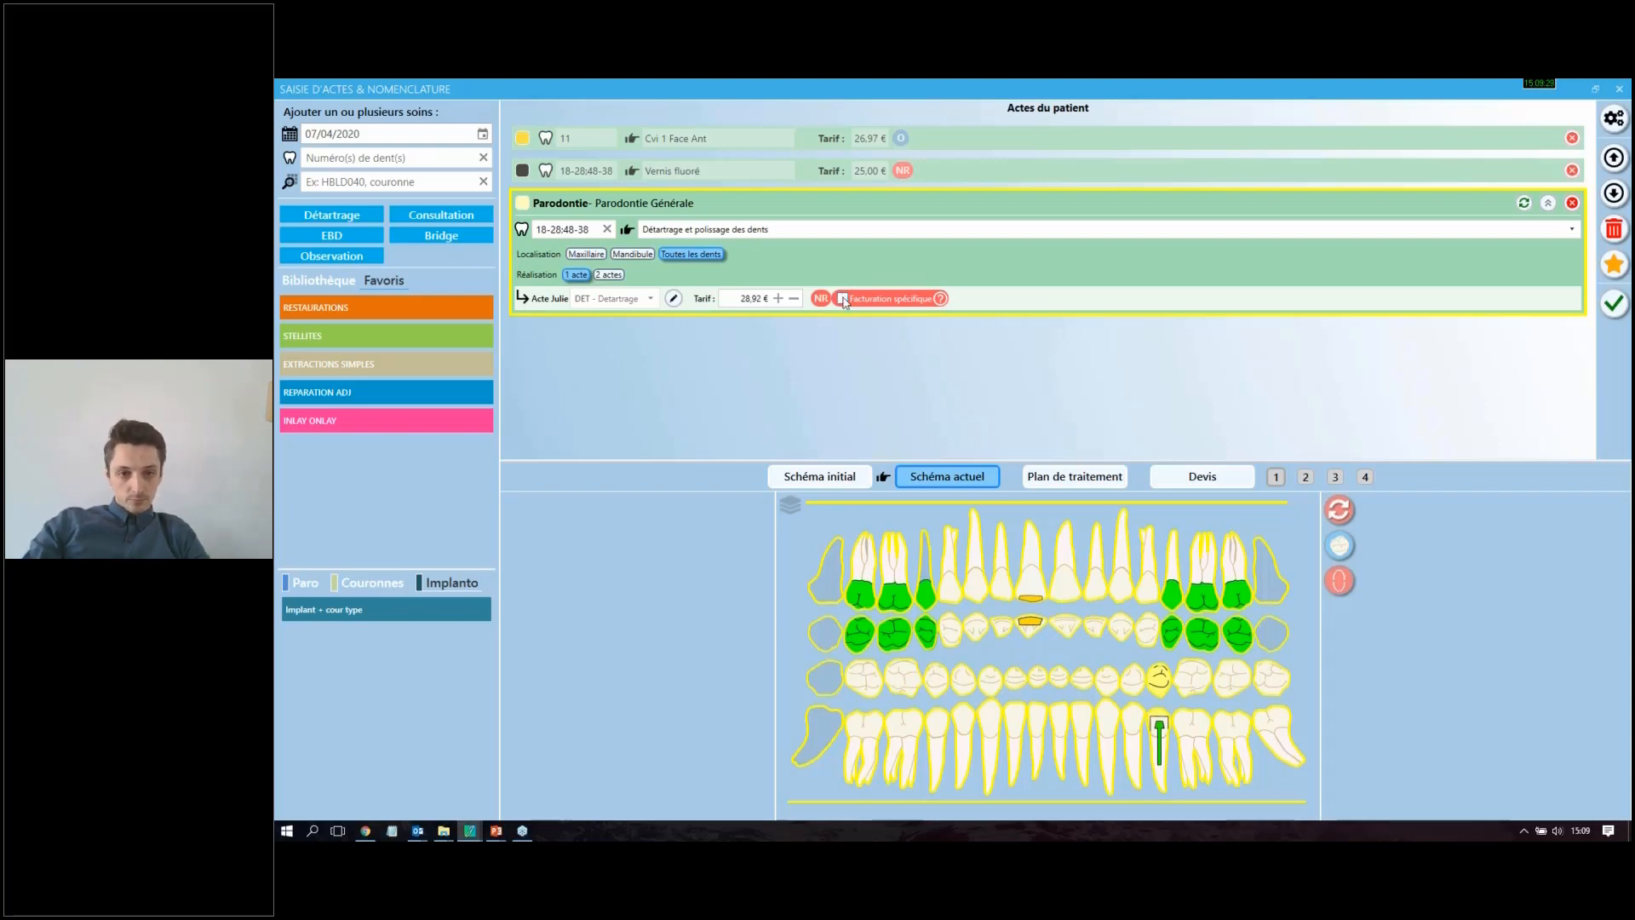
{"action": "left_click", "coordinate": [842, 299]}
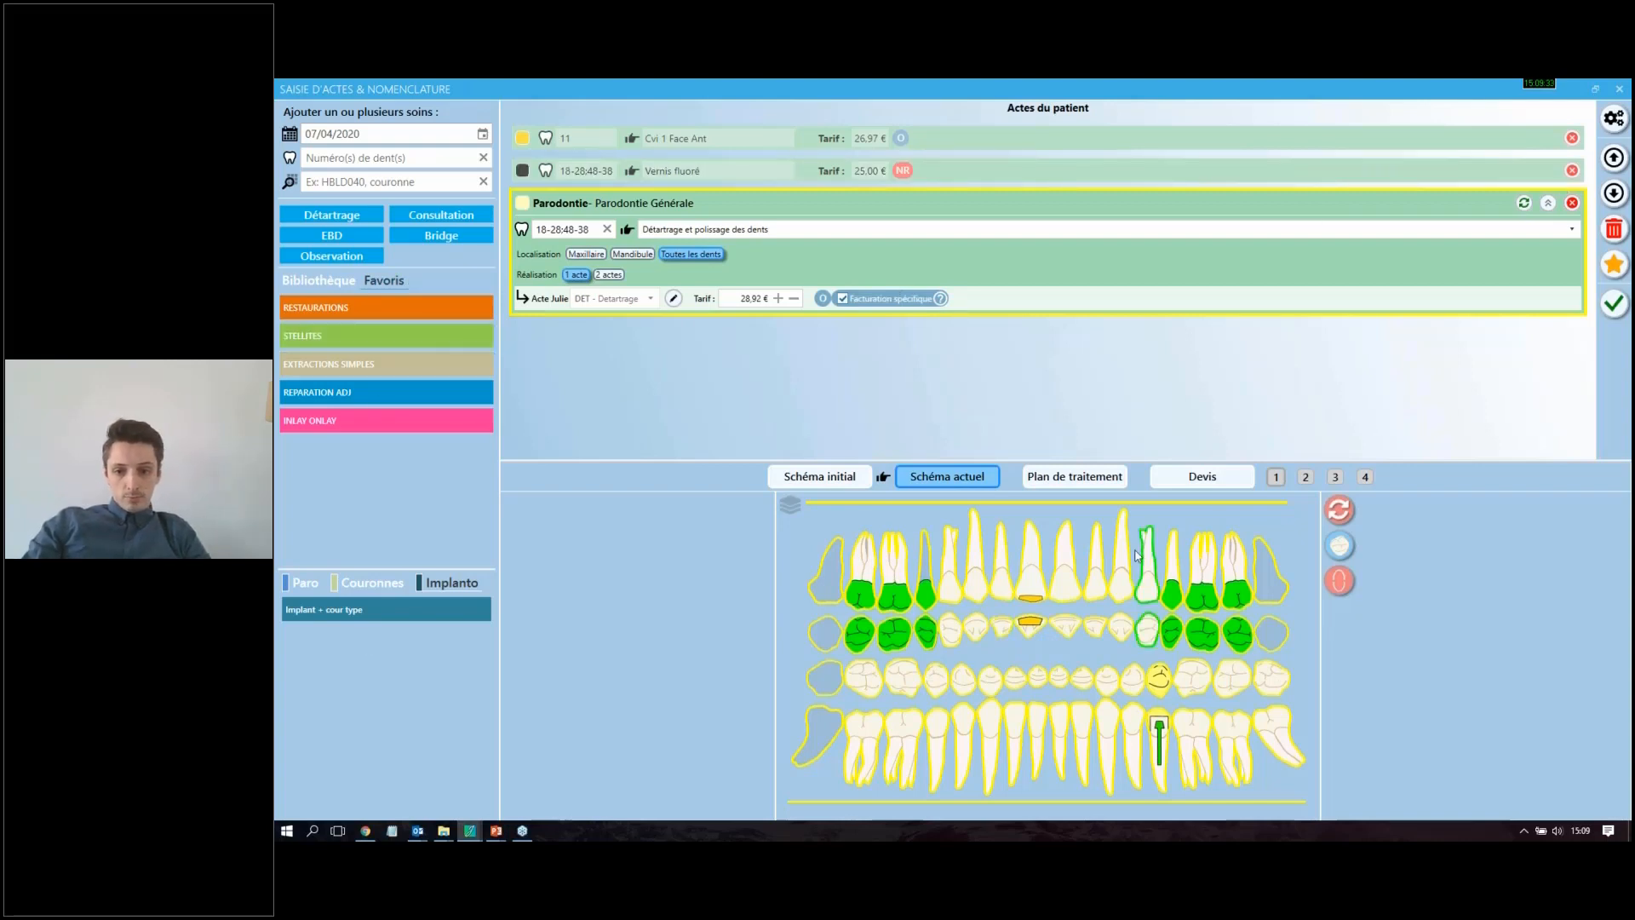
{"action": "left_click", "coordinate": [1338, 540]}
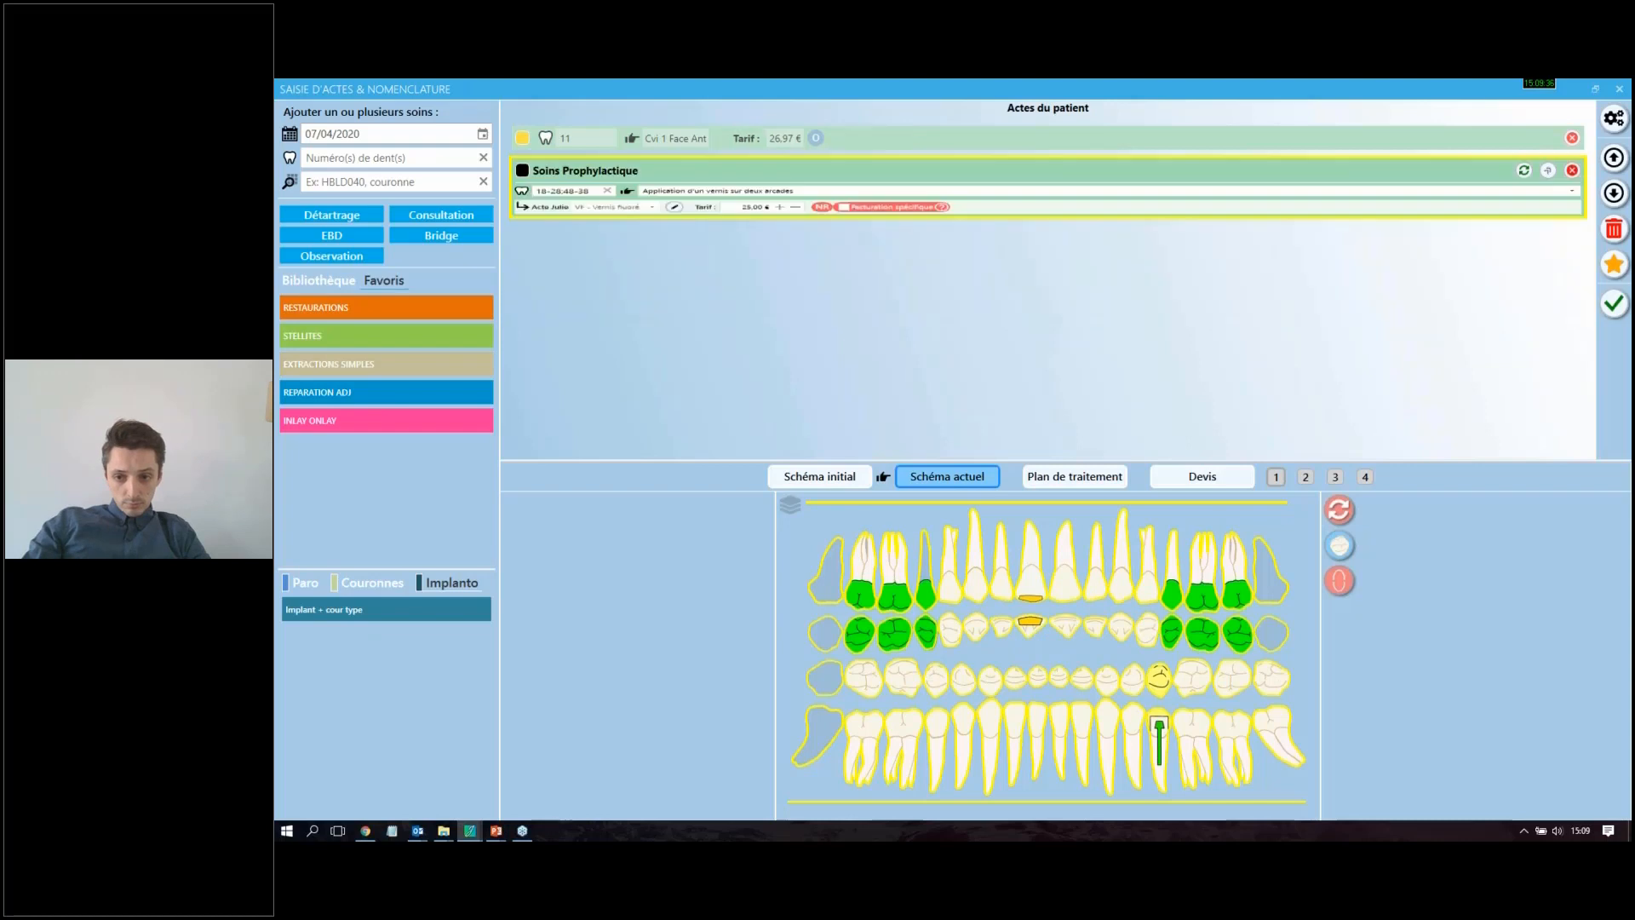
Step: Add the "Pose couronne type" favourite on tooth 21 and set the crown's material to Céramométallique
{"action": "left_click", "coordinate": [343, 586]}
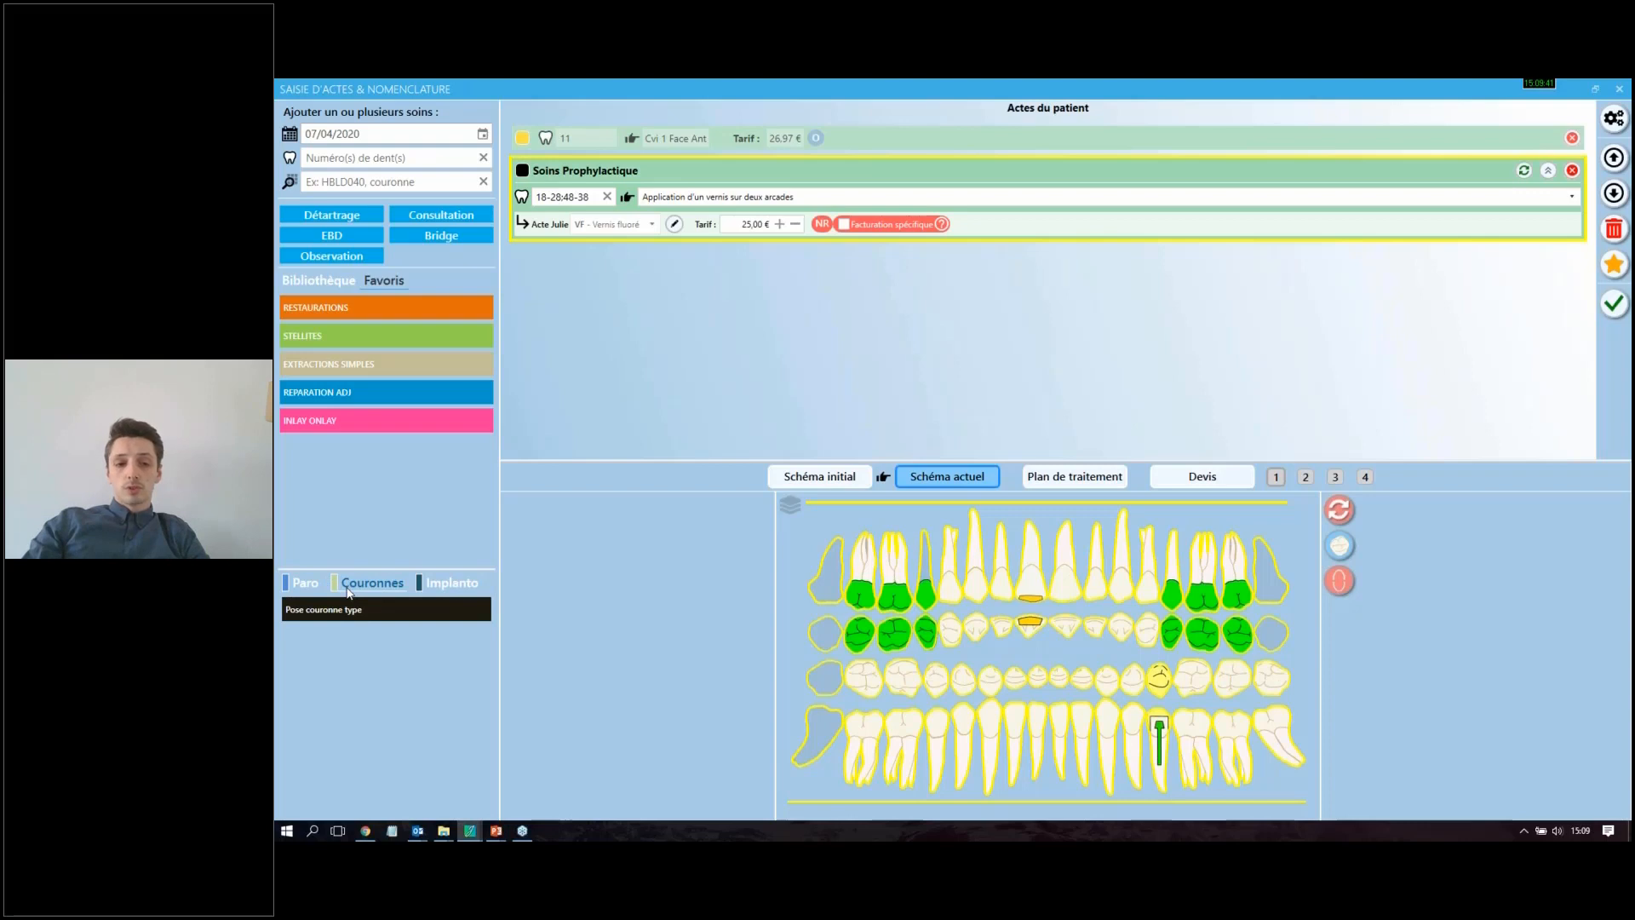
{"action": "left_click", "coordinate": [1614, 303]}
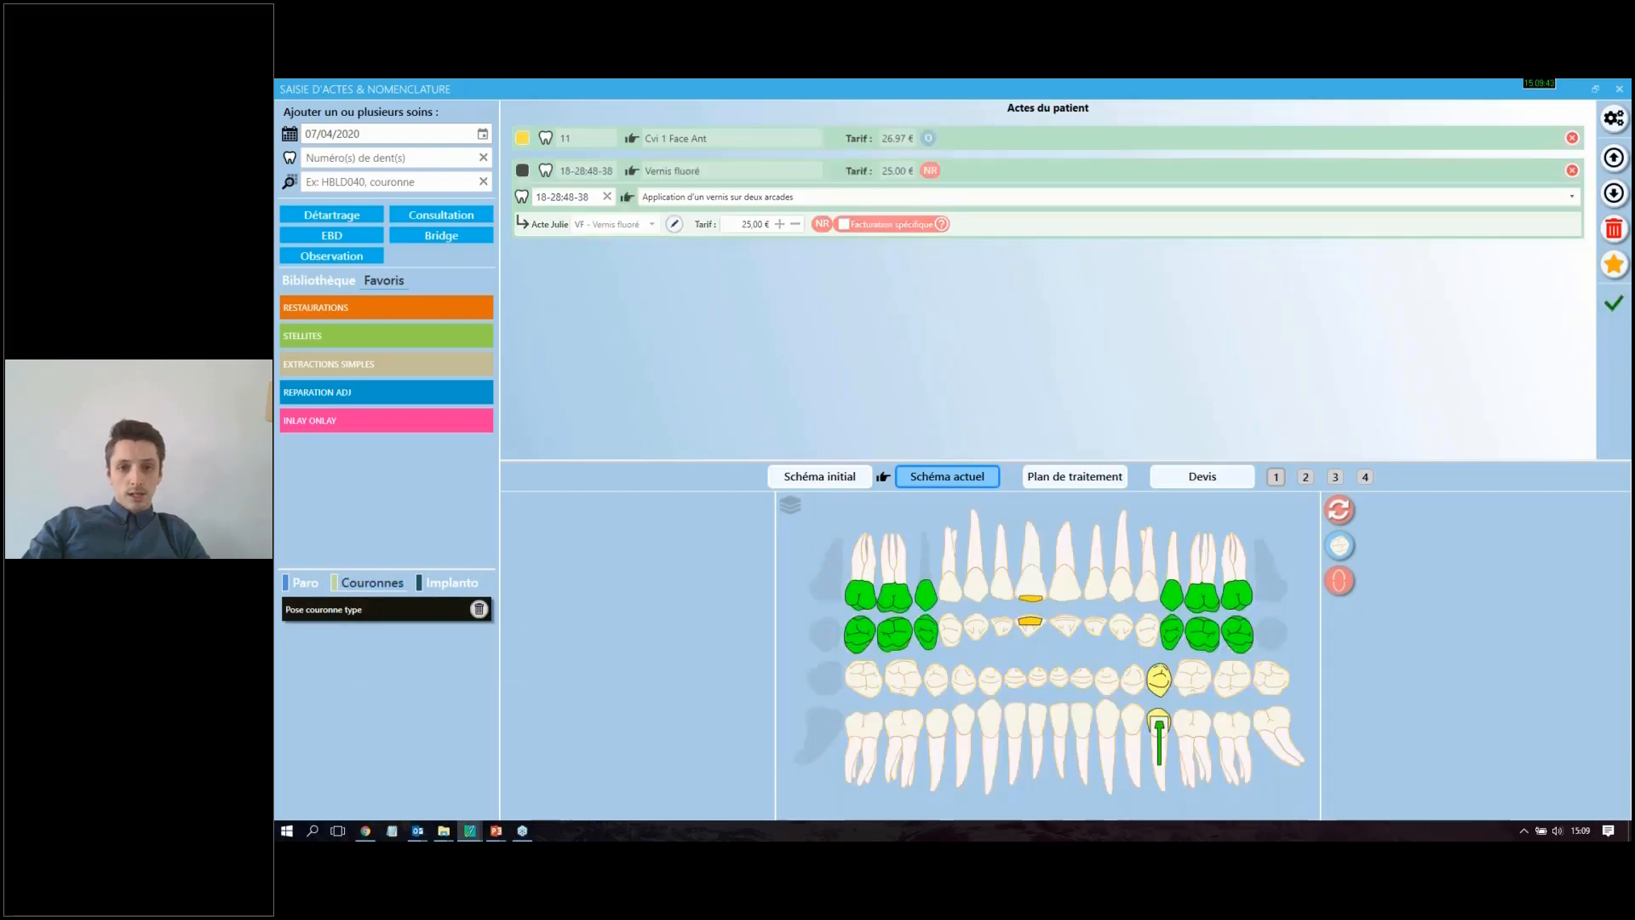
{"action": "left_click", "coordinate": [375, 609]}
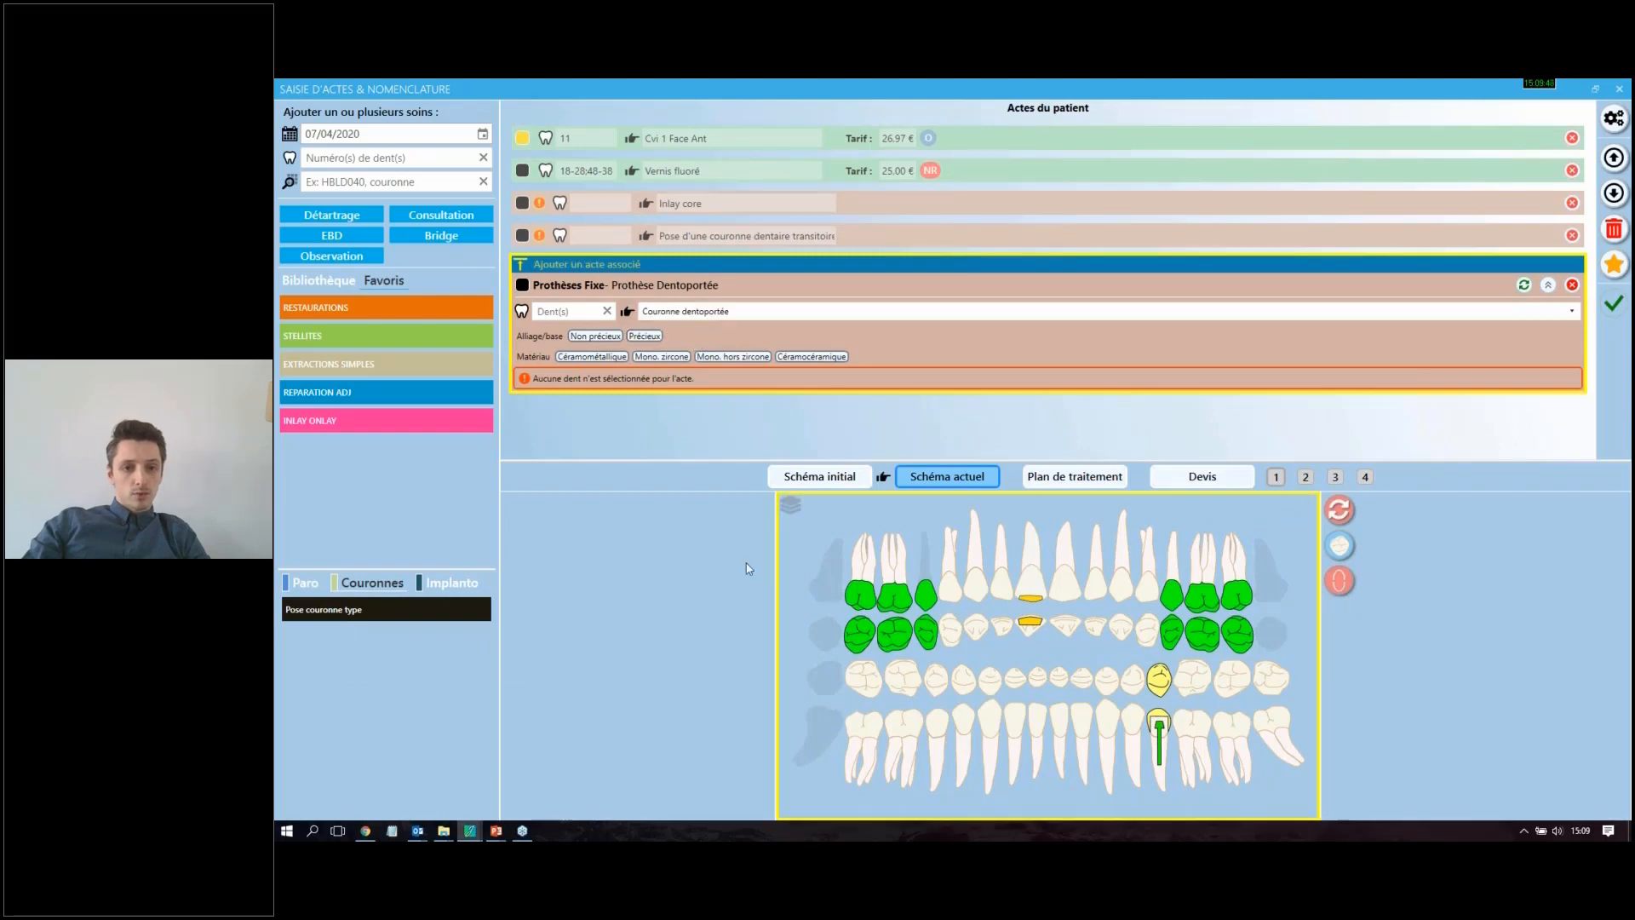
{"action": "left_click", "coordinate": [1064, 562]}
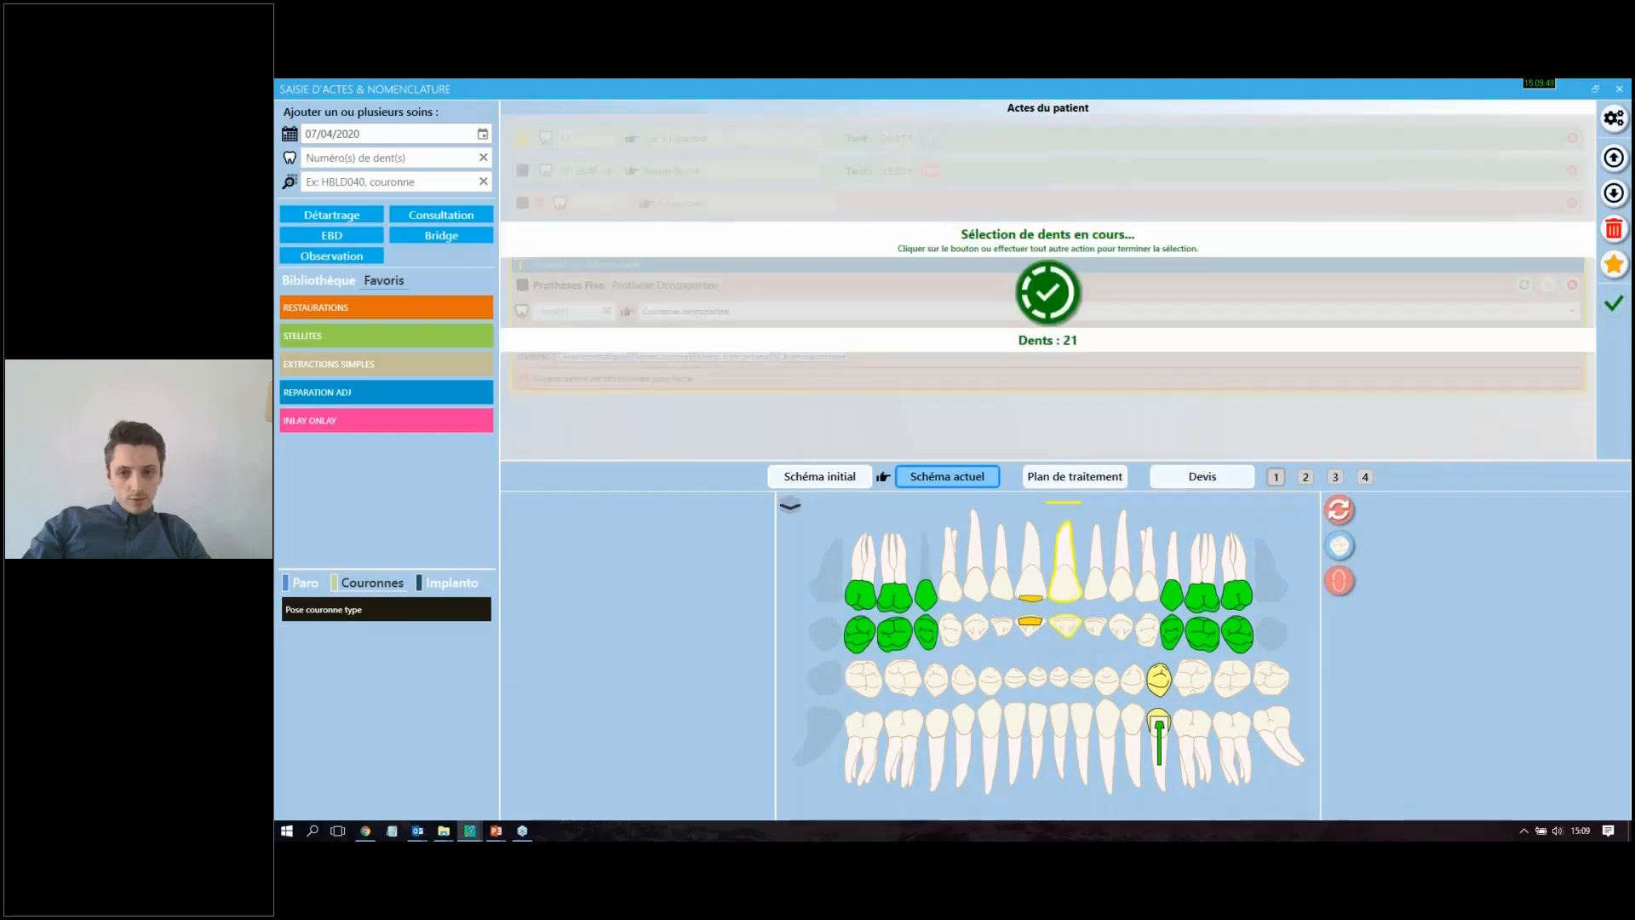
{"action": "left_click", "coordinate": [1068, 293]}
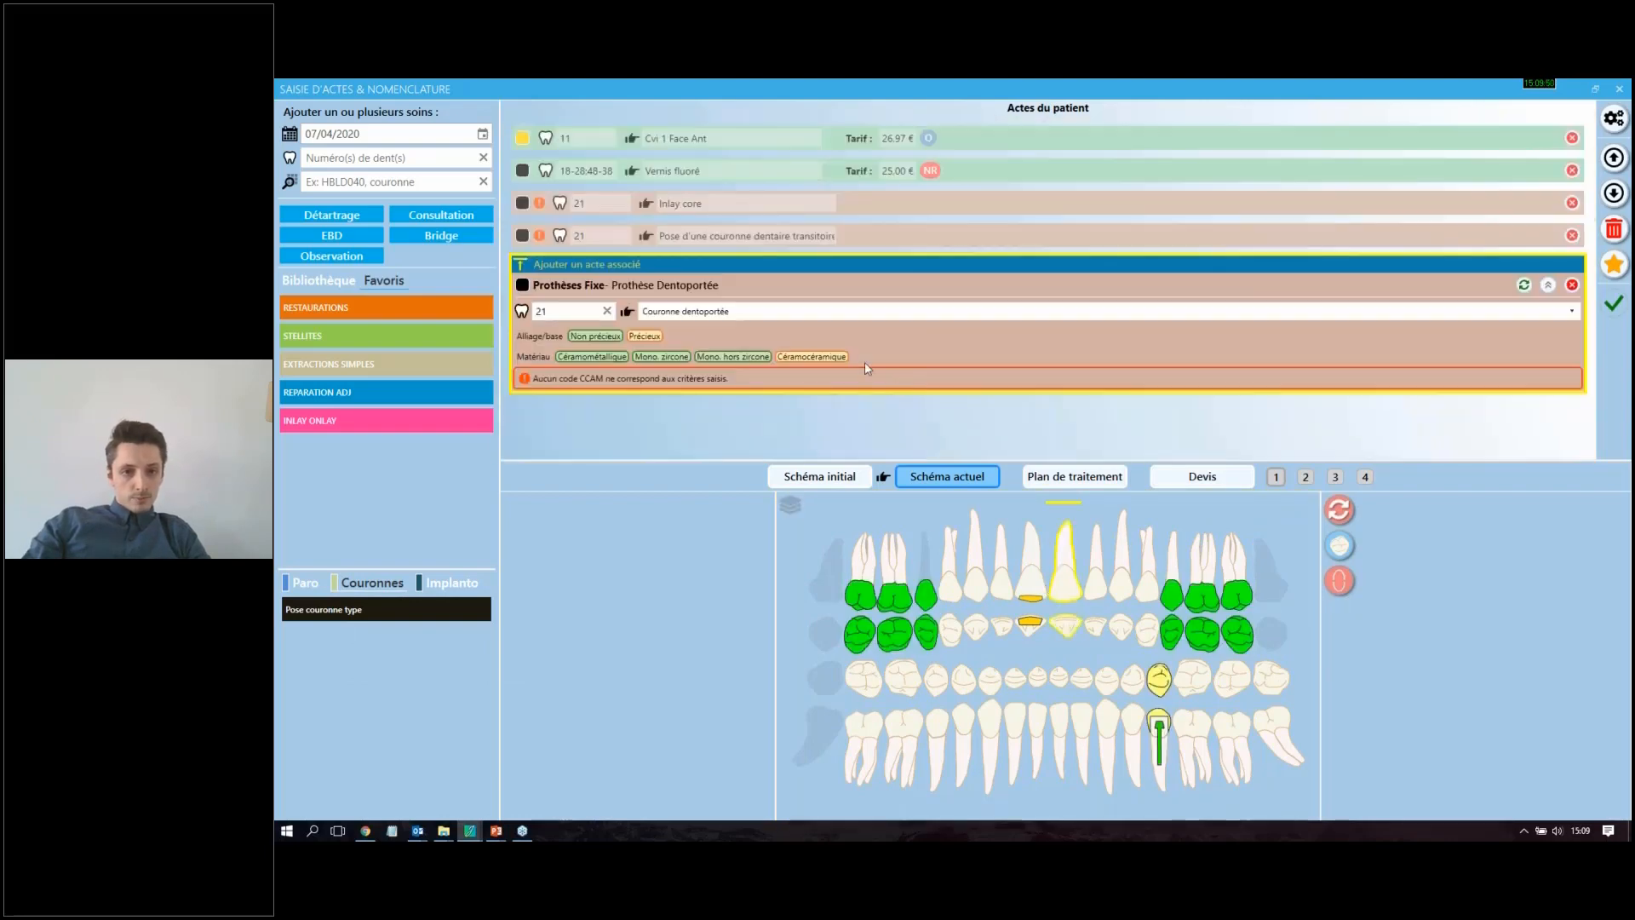
{"action": "left_click", "coordinate": [592, 357]}
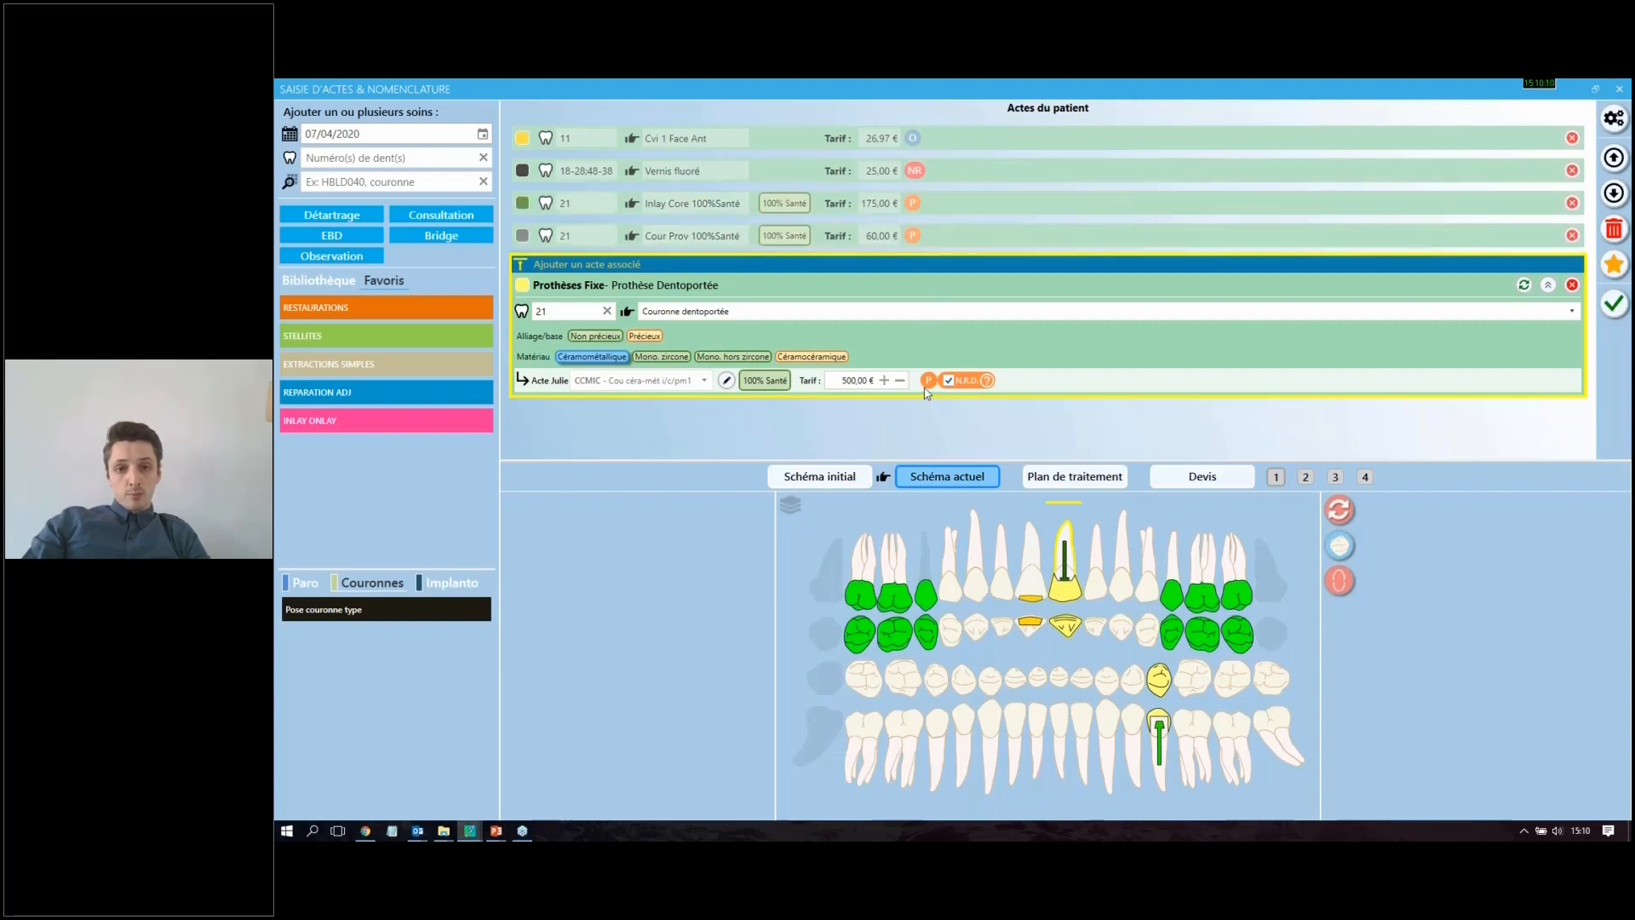
Step: Raise the tooth 21 crown's fee to 540,00 € and leave its N.R.O. billing option disabled after testing it
{"action": "mouse_move", "coordinate": [927, 392]}
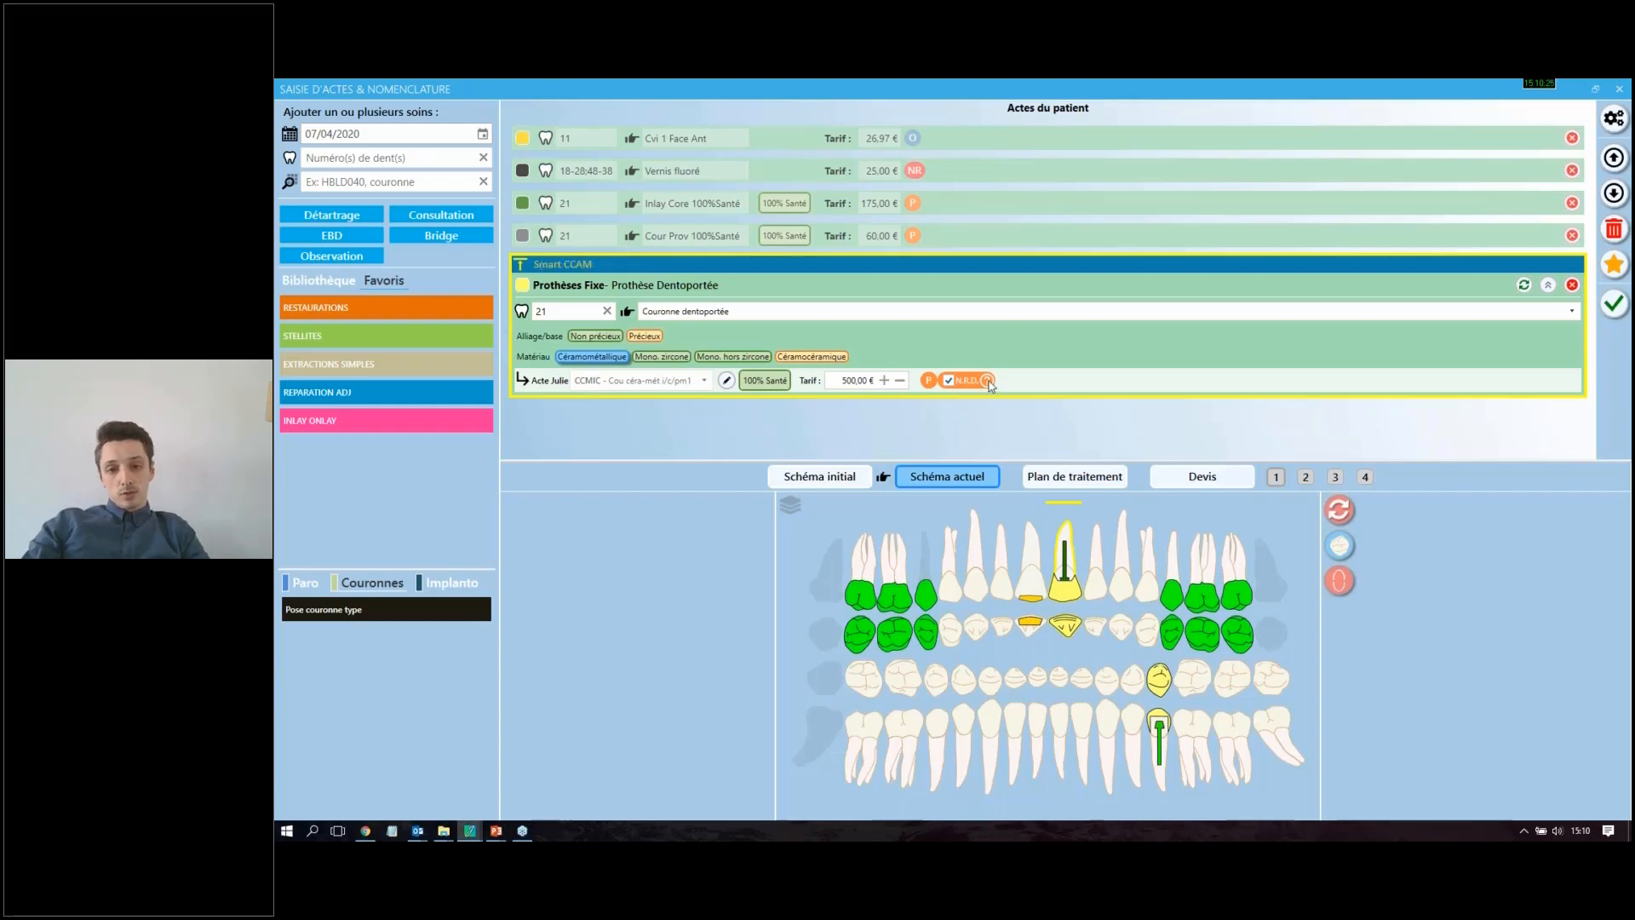
{"action": "mouse_move", "coordinate": [988, 383]}
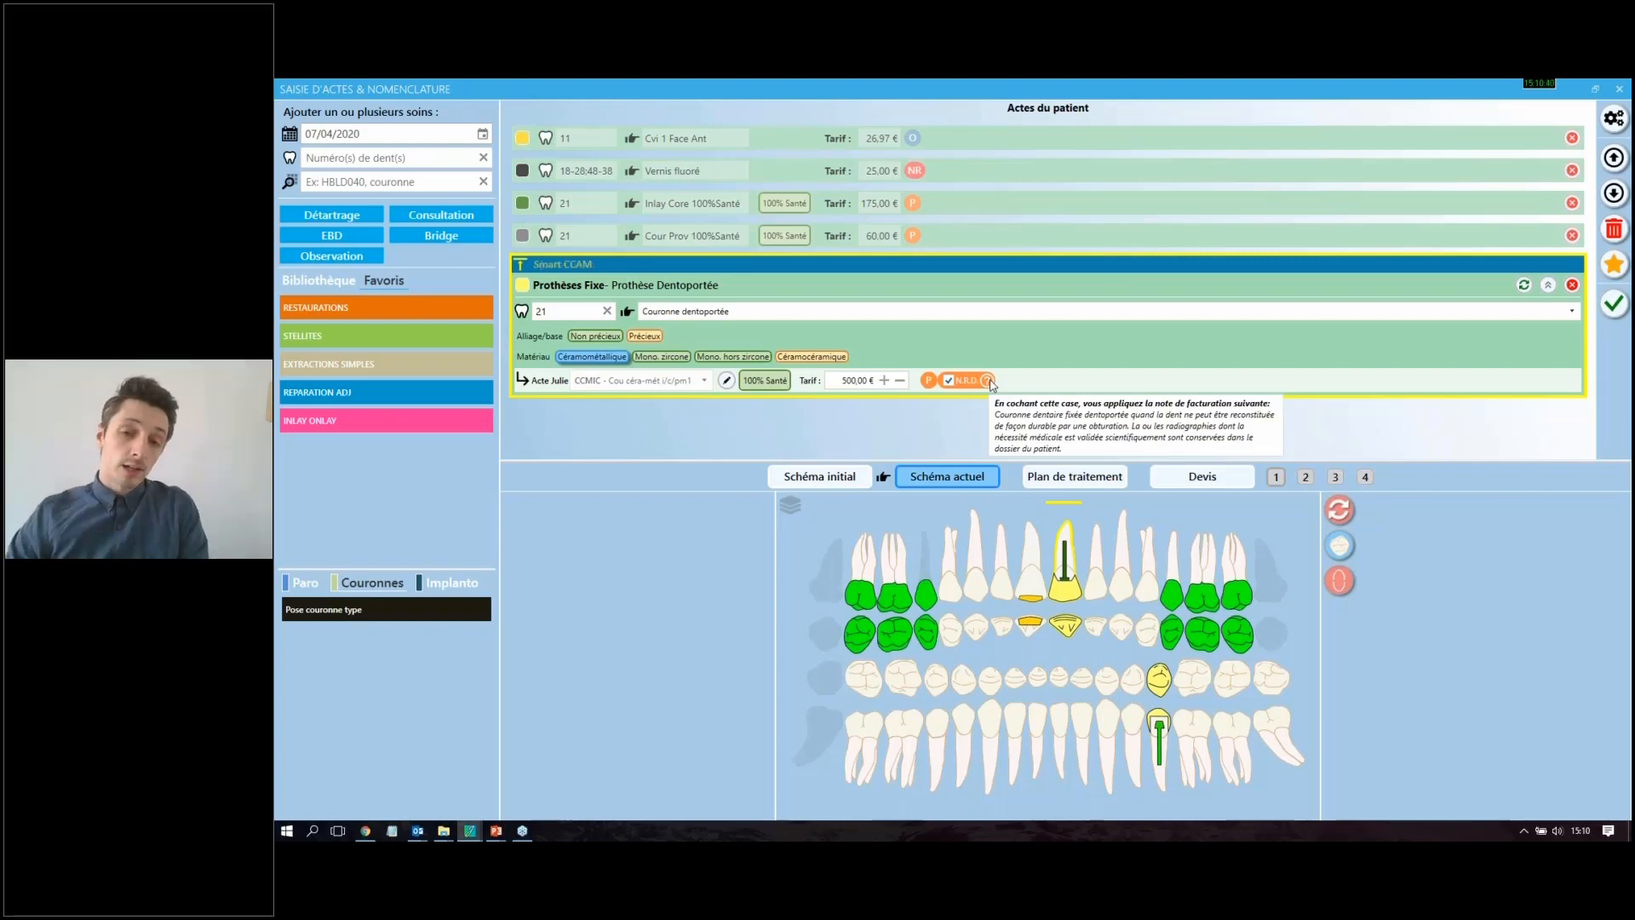
{"action": "left_click", "coordinate": [948, 380]}
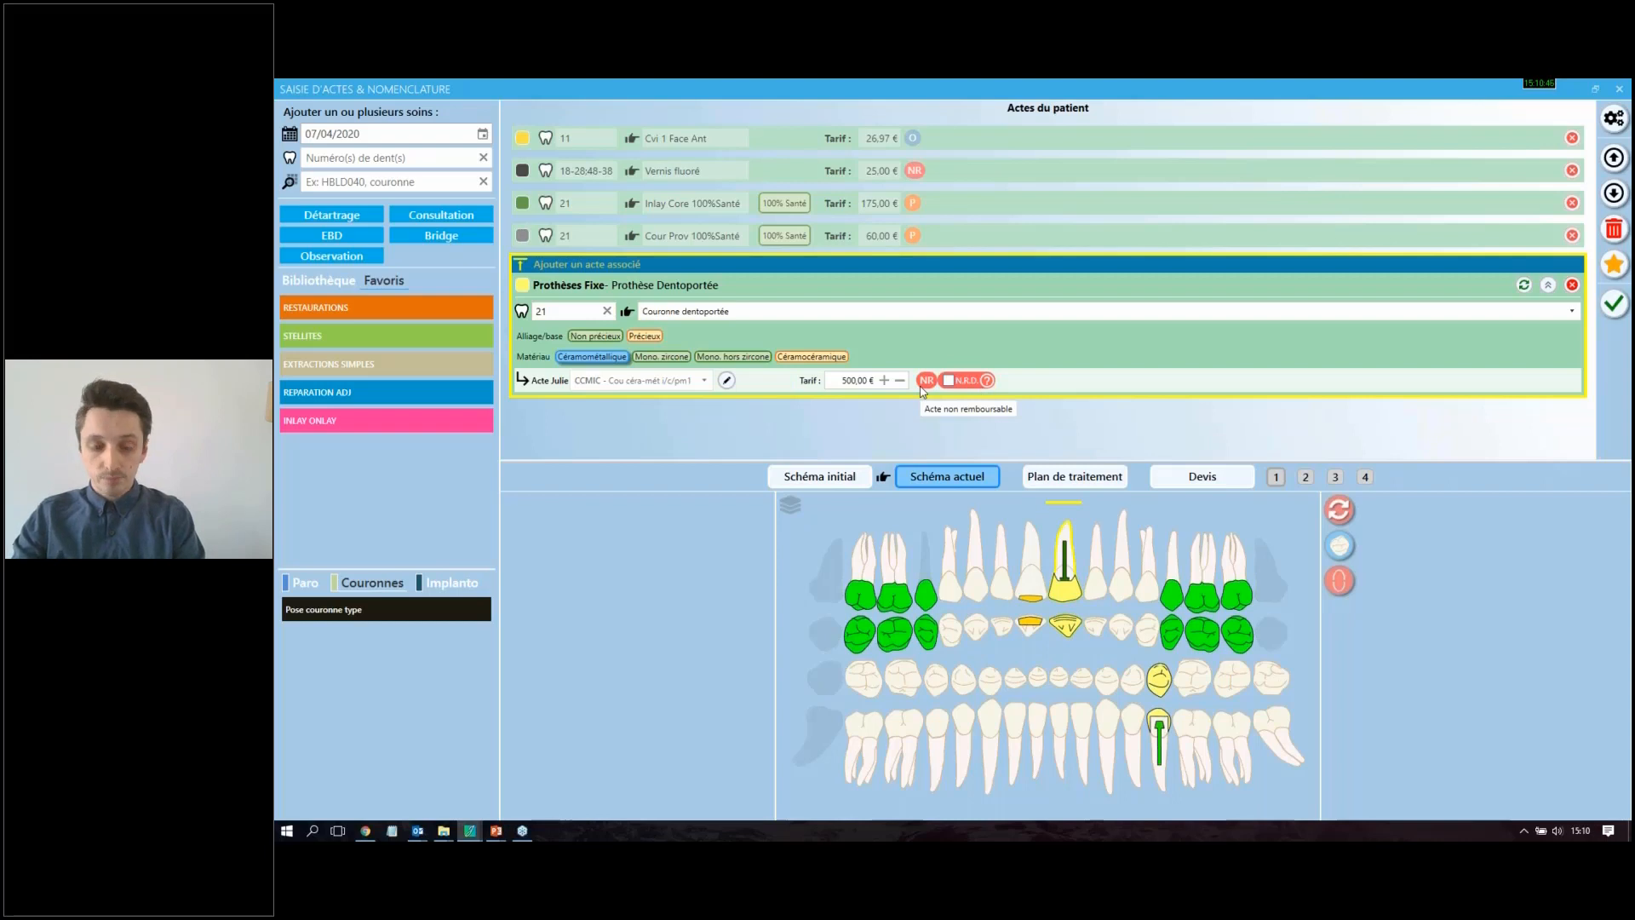
{"action": "left_click", "coordinate": [885, 380]}
{"action": "left_click", "coordinate": [884, 380]}
{"action": "left_click", "coordinate": [884, 380]}
{"action": "left_click", "coordinate": [884, 380]}
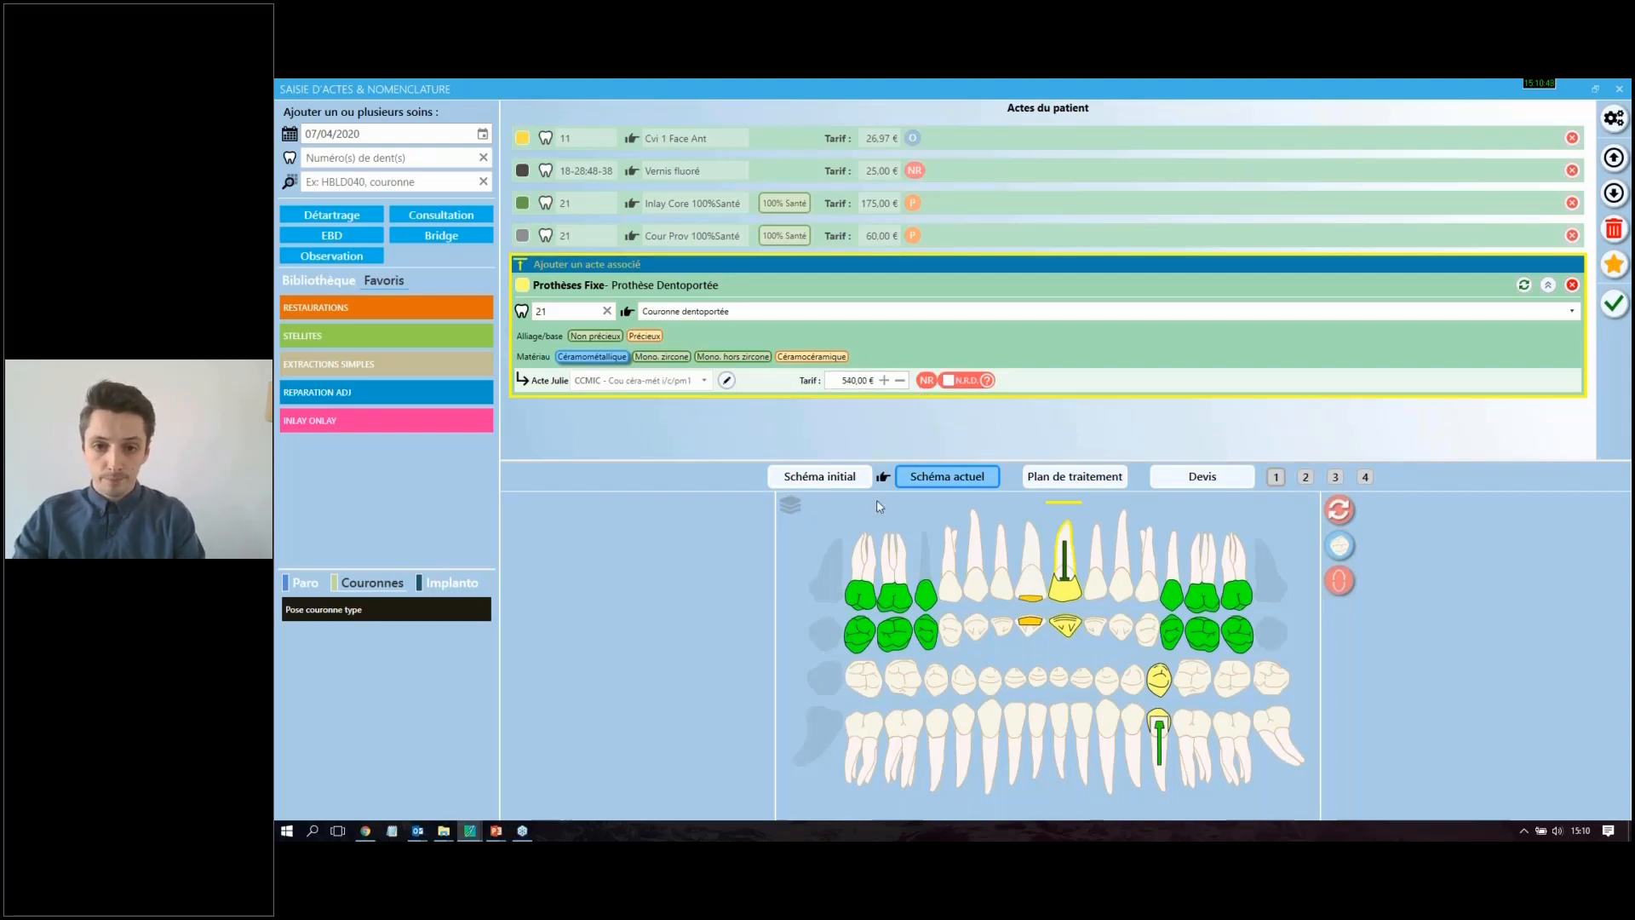
{"action": "left_click", "coordinate": [953, 381]}
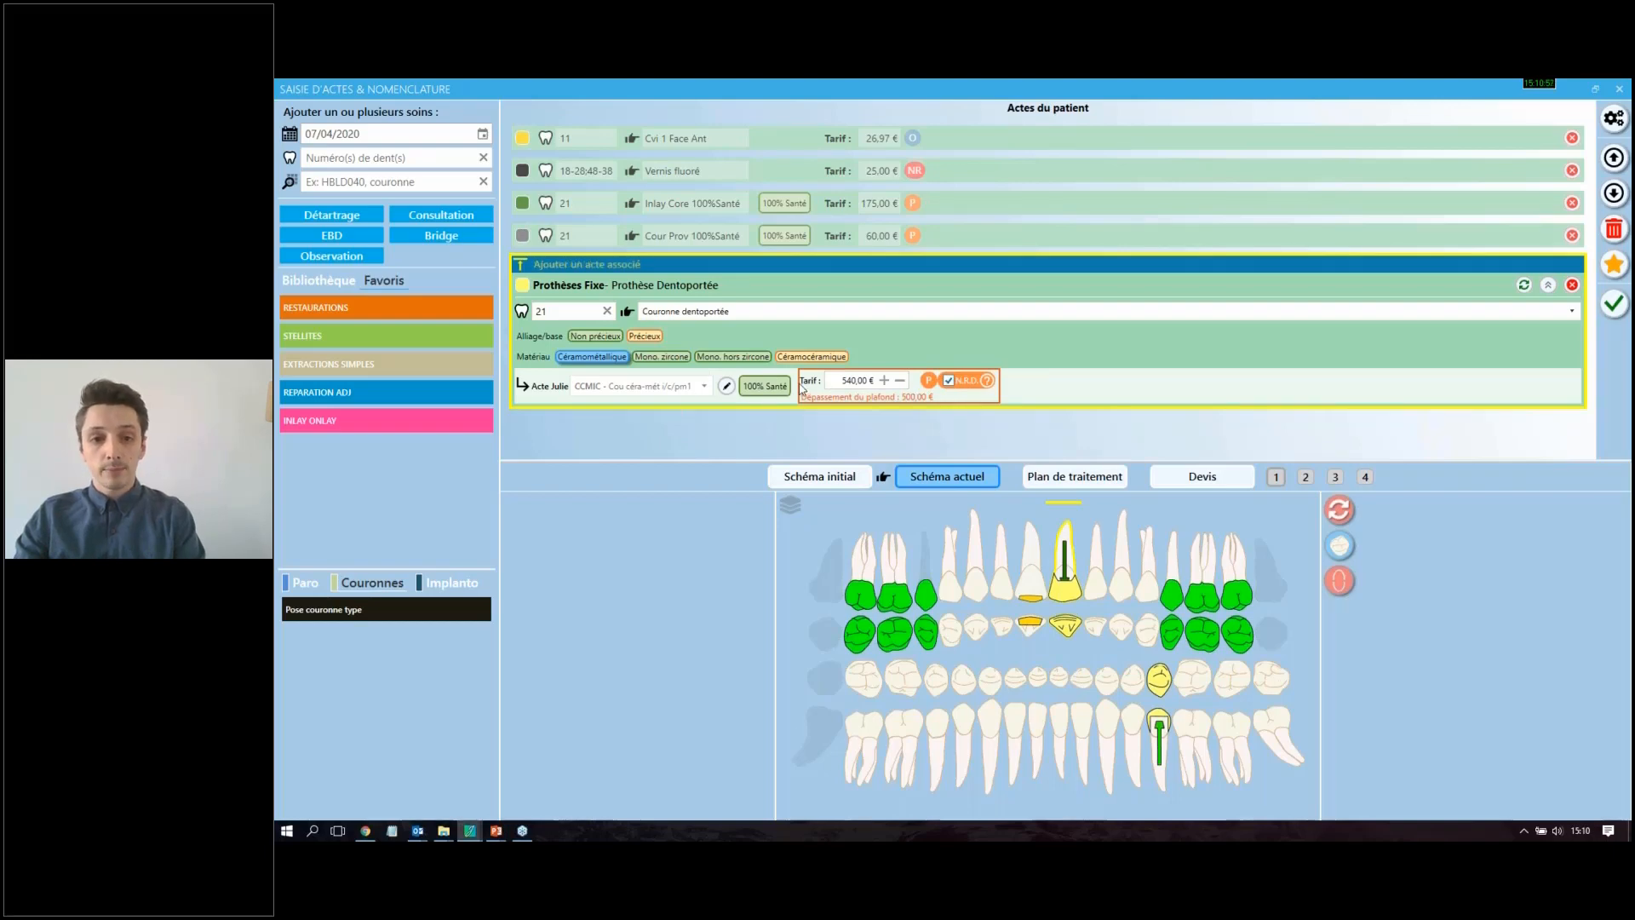
{"action": "left_click", "coordinate": [950, 381]}
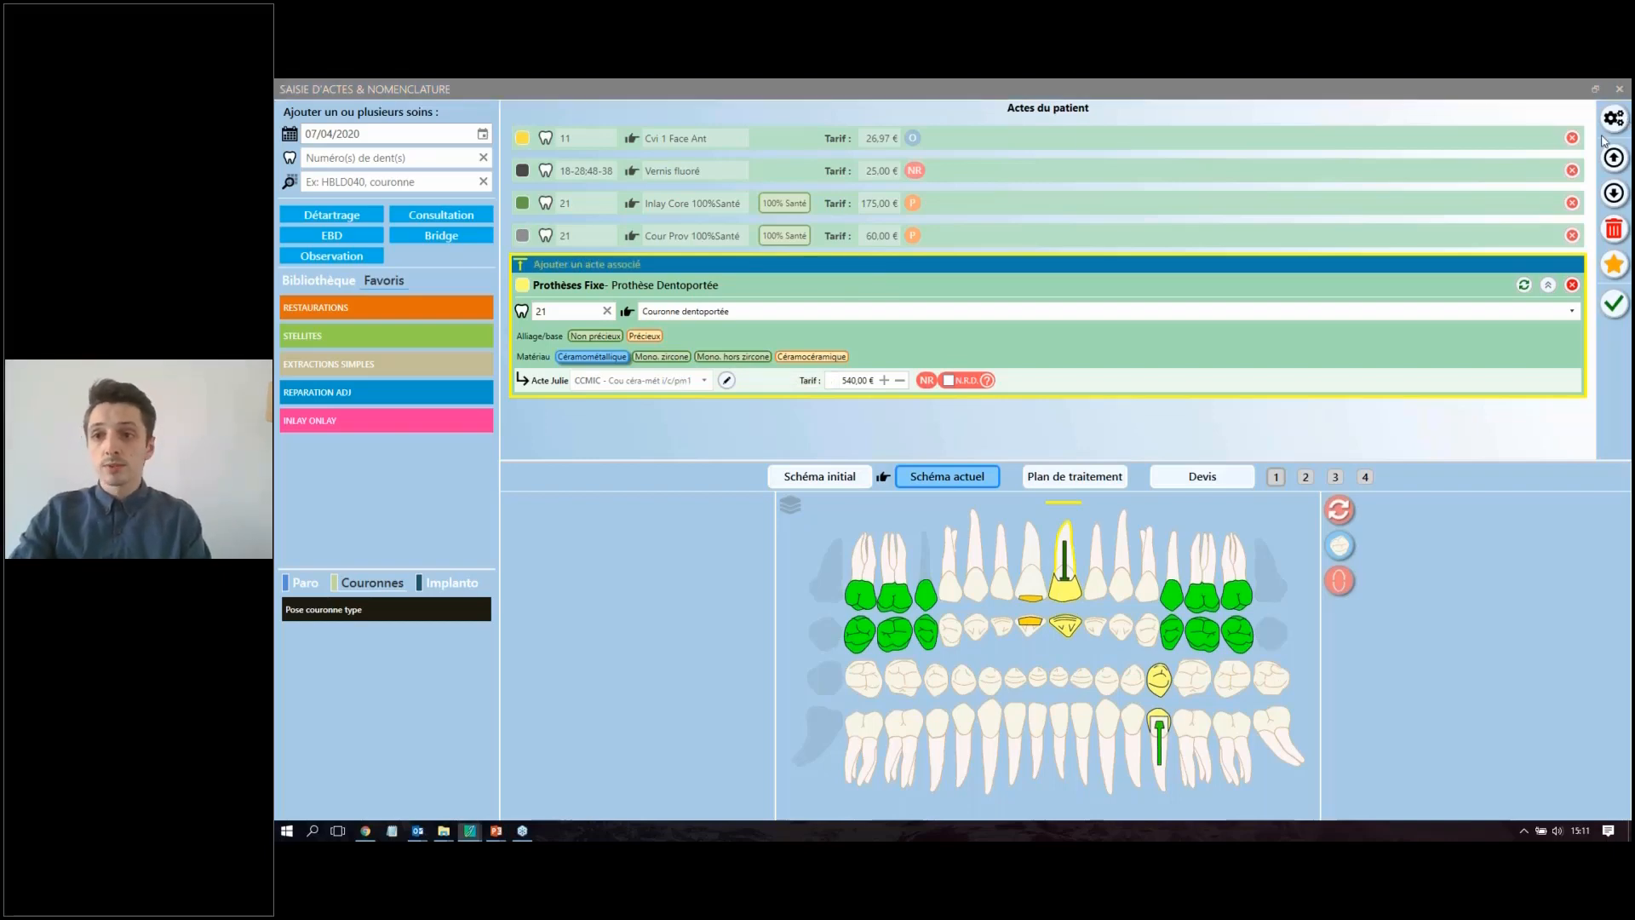
Step: Delete all the acts from the patient's act list
{"action": "left_click", "coordinate": [1573, 138]}
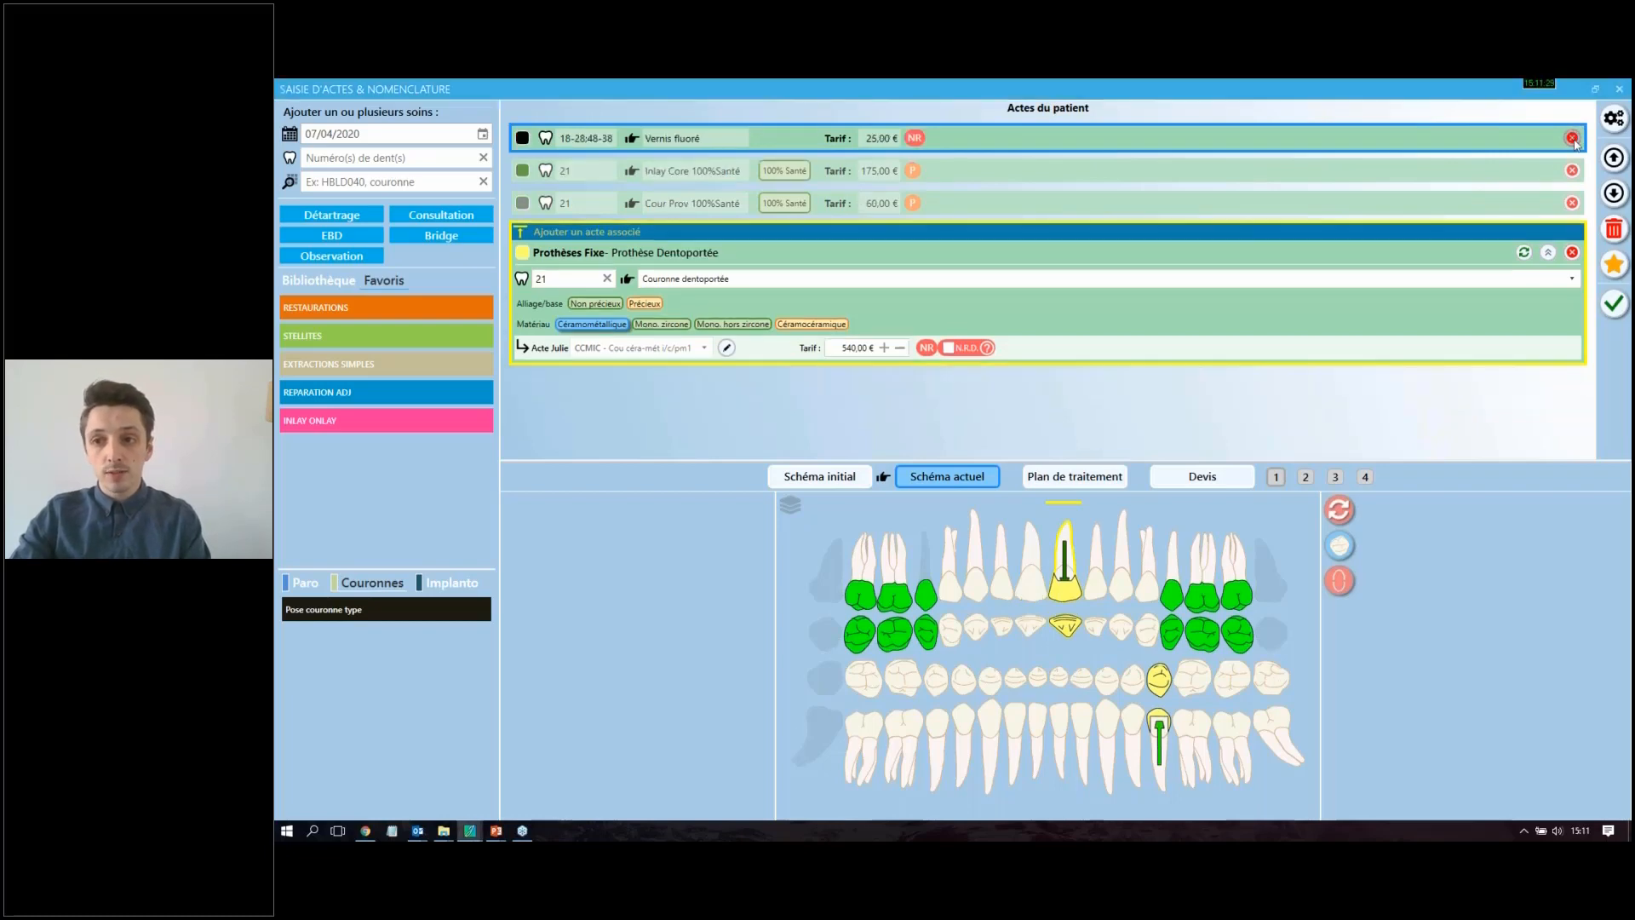
{"action": "left_click", "coordinate": [1573, 138]}
{"action": "left_click", "coordinate": [1573, 138]}
{"action": "left_click", "coordinate": [1572, 138]}
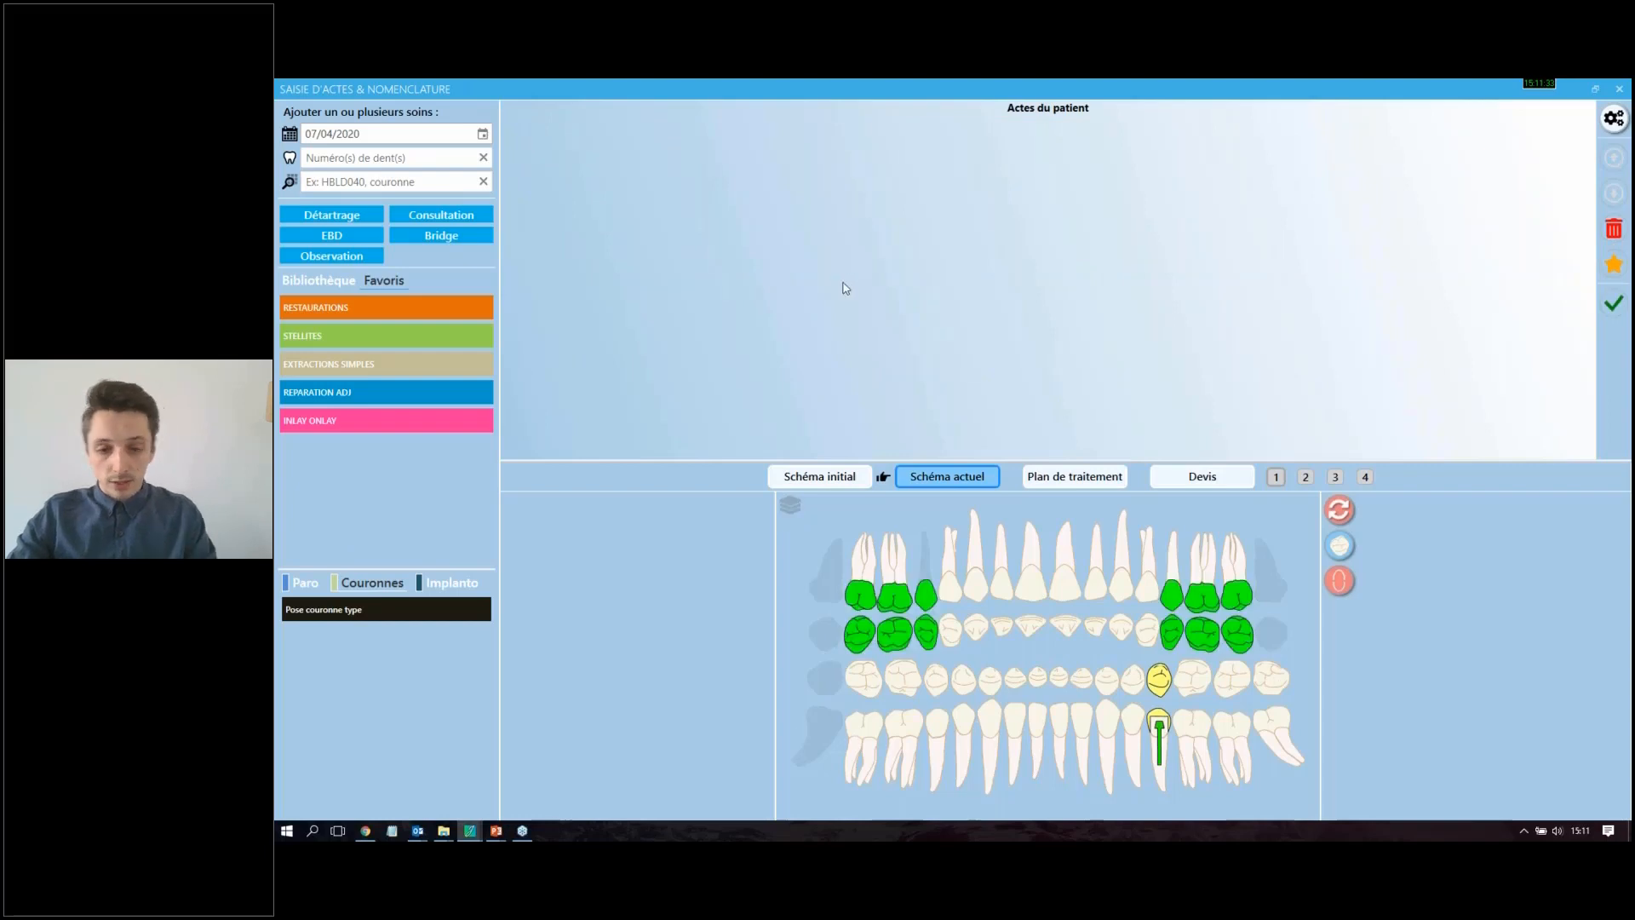
Step: Apply the Implanto favourite "Implant + cour type" to tooth 21
{"action": "left_click", "coordinate": [1073, 588]}
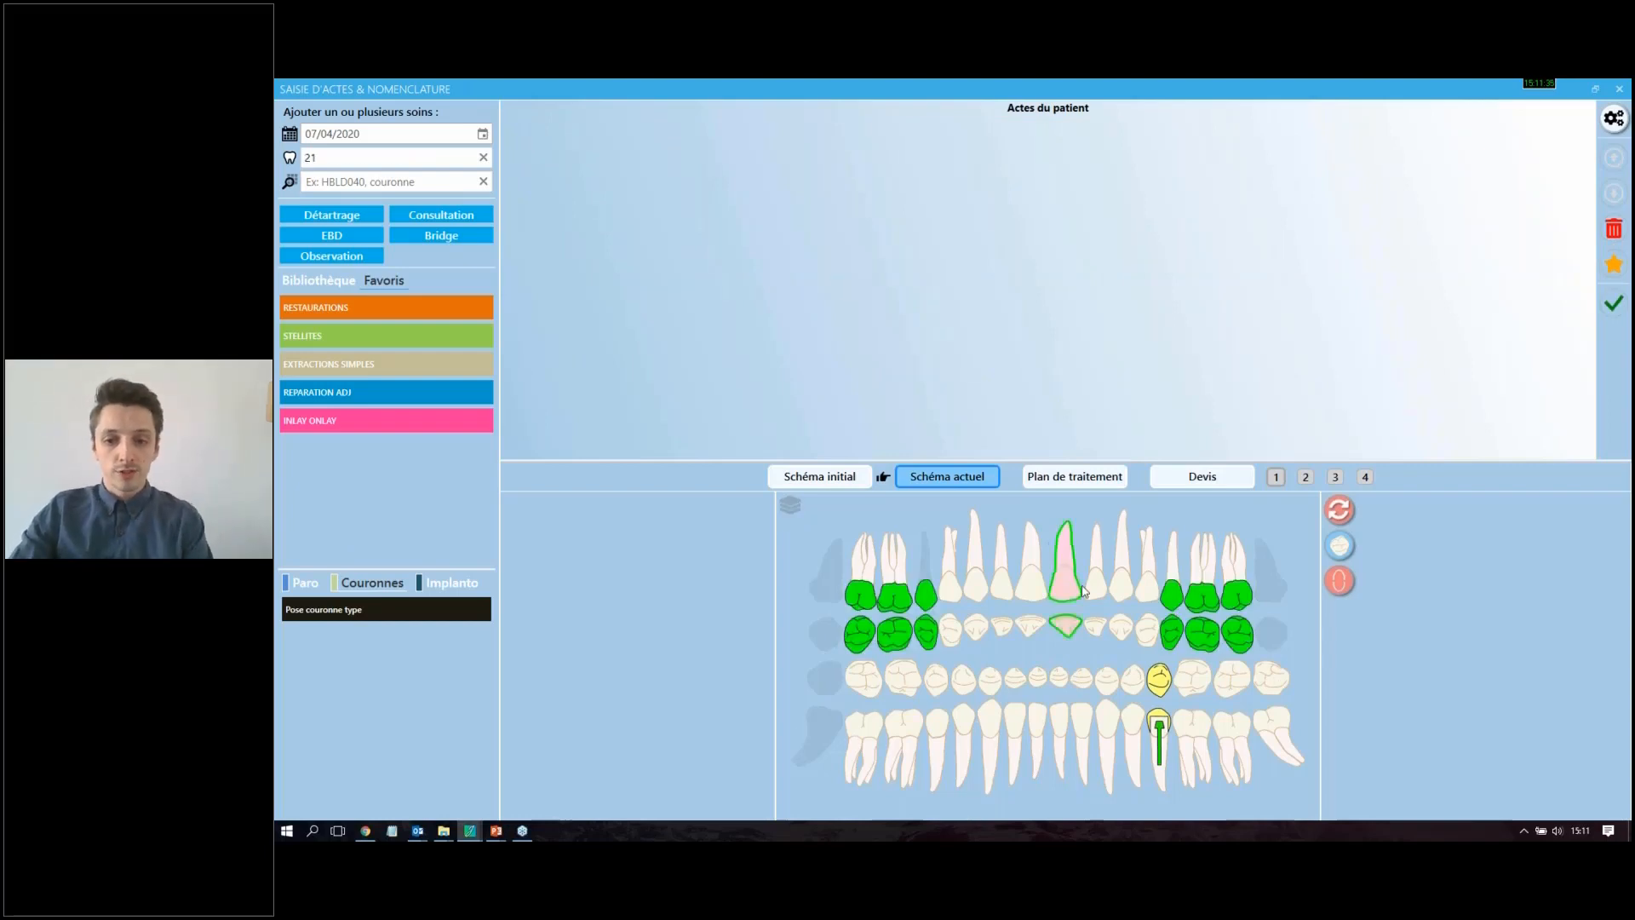
{"action": "left_click", "coordinate": [443, 584]}
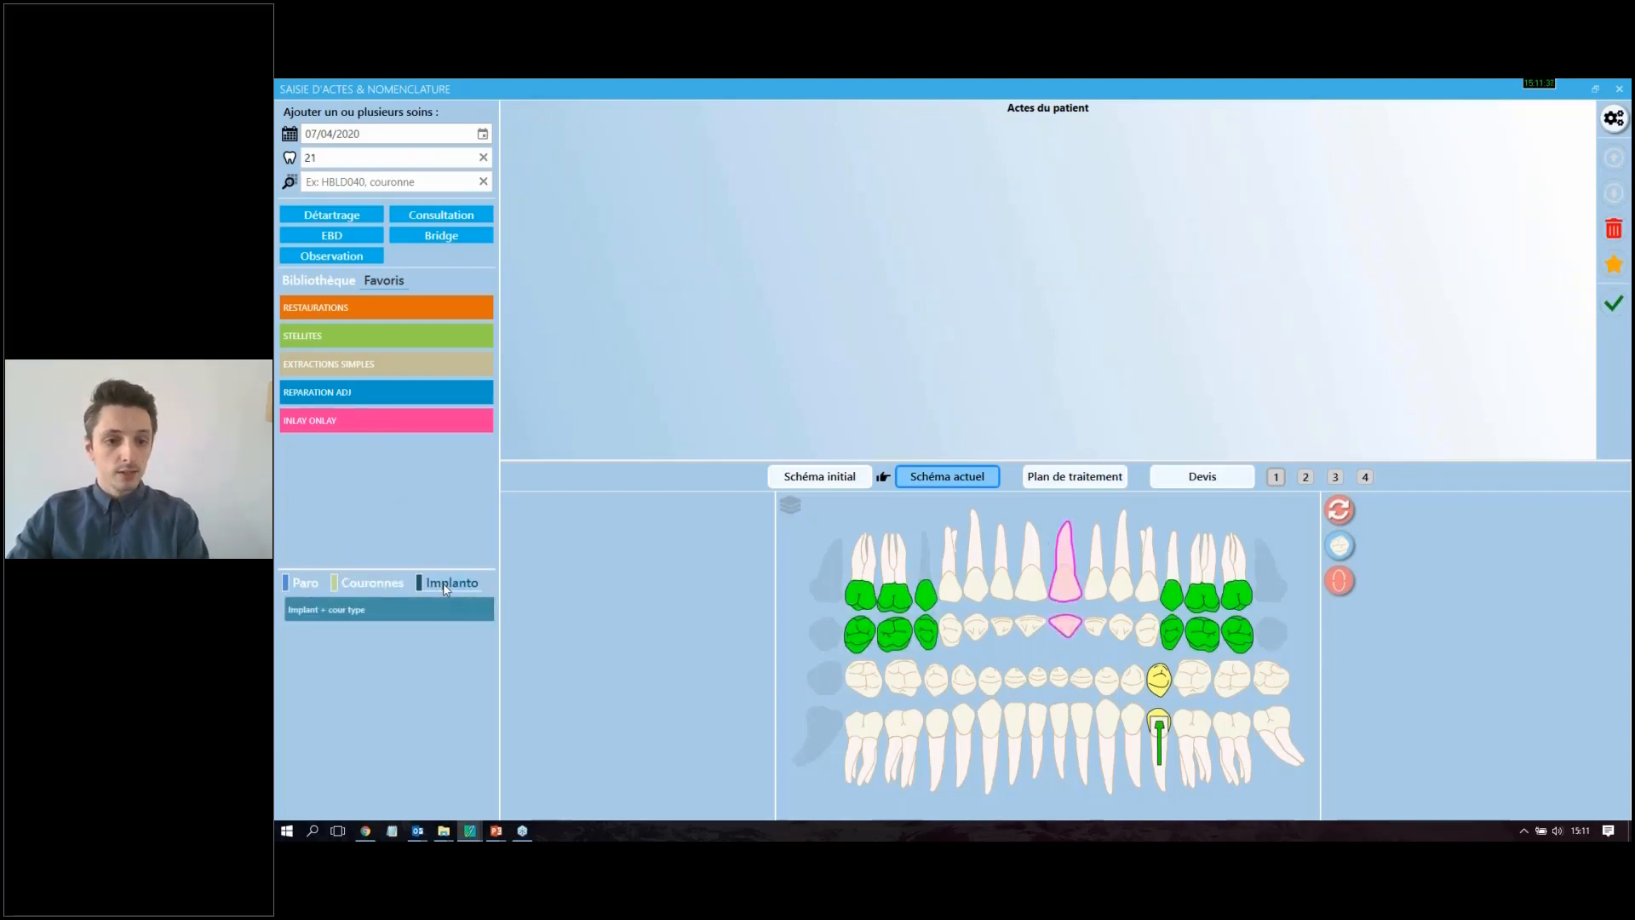
{"action": "left_click", "coordinate": [358, 611]}
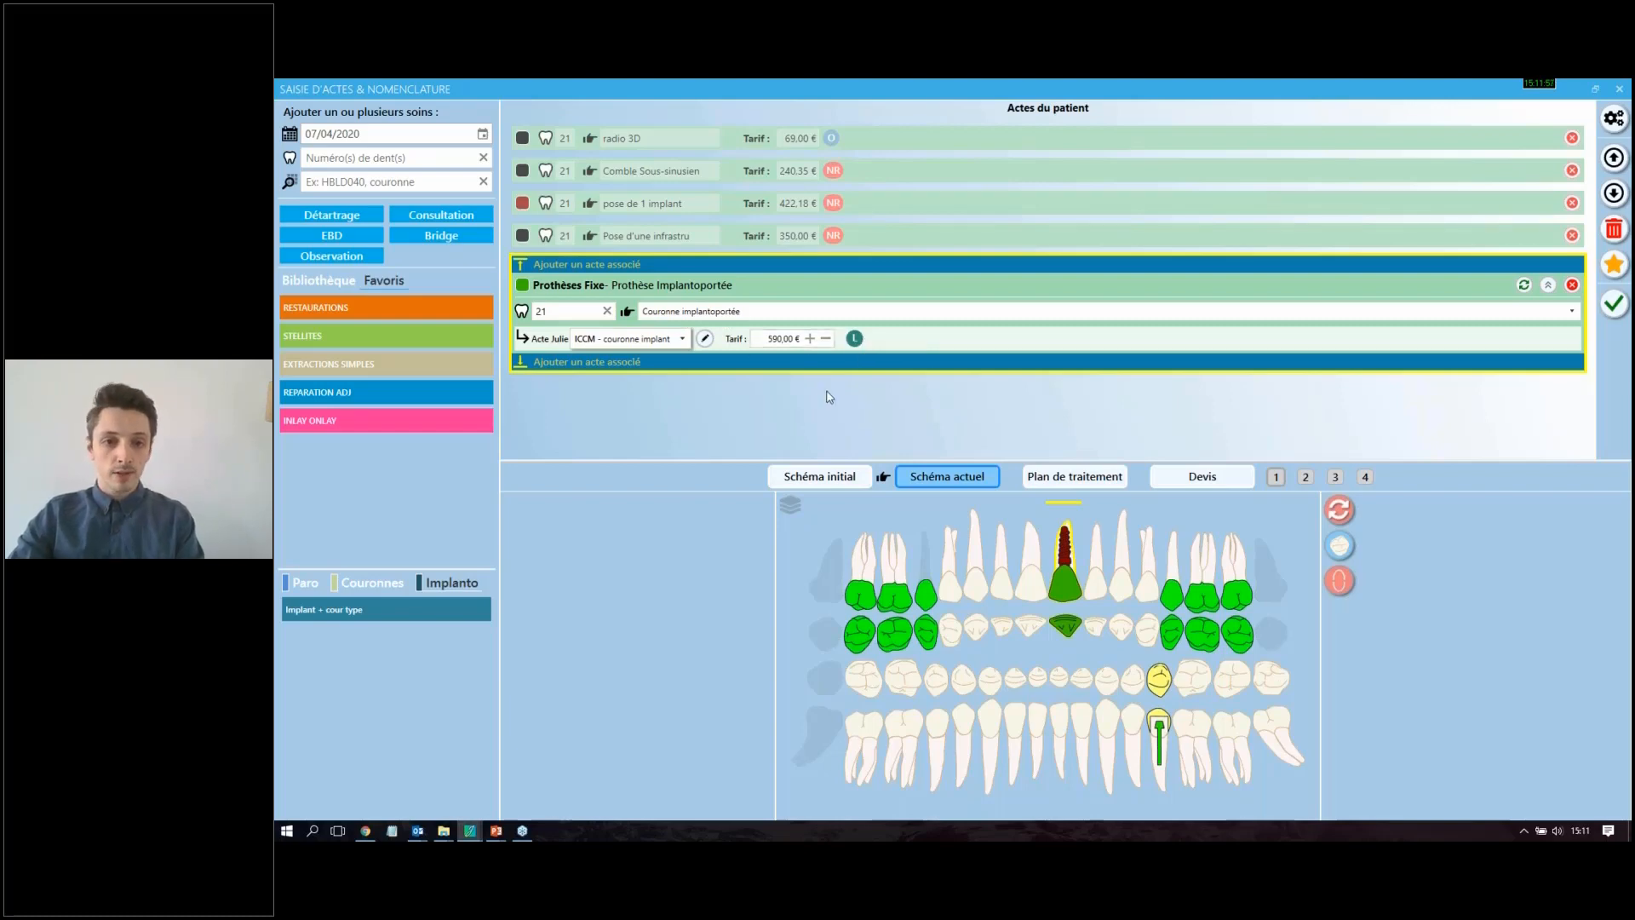
Step: Enable Remboursement exceptionnel on tooth 21's act "Pose d'implant intraosseux chez l'adulte"
{"action": "left_click", "coordinate": [737, 239]}
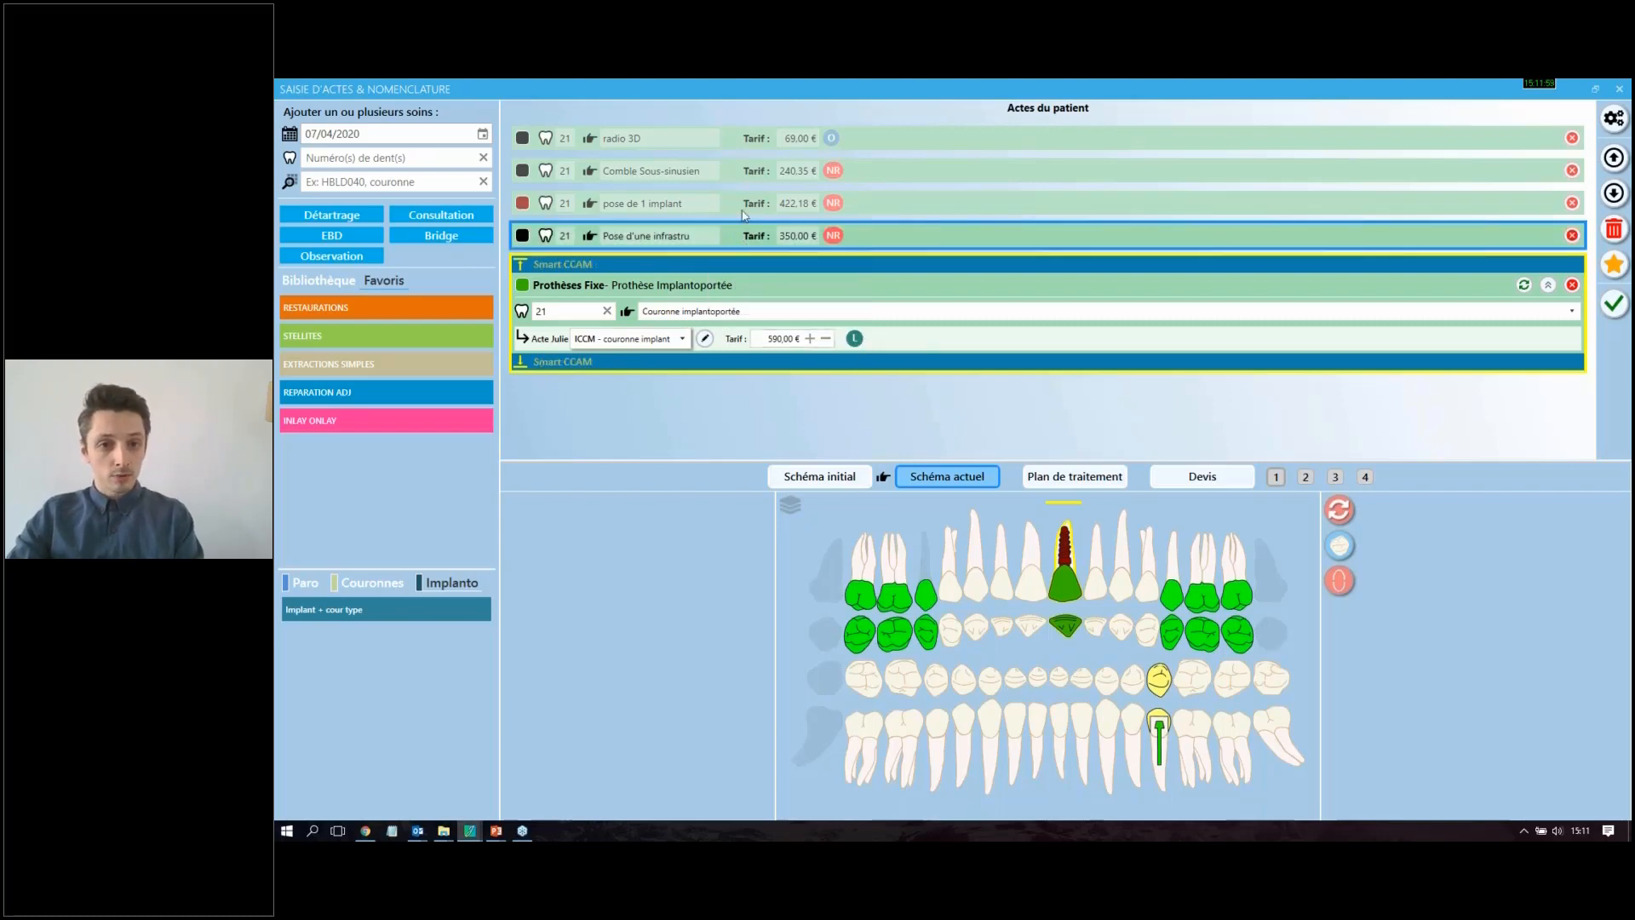
{"action": "left_click", "coordinate": [625, 204]}
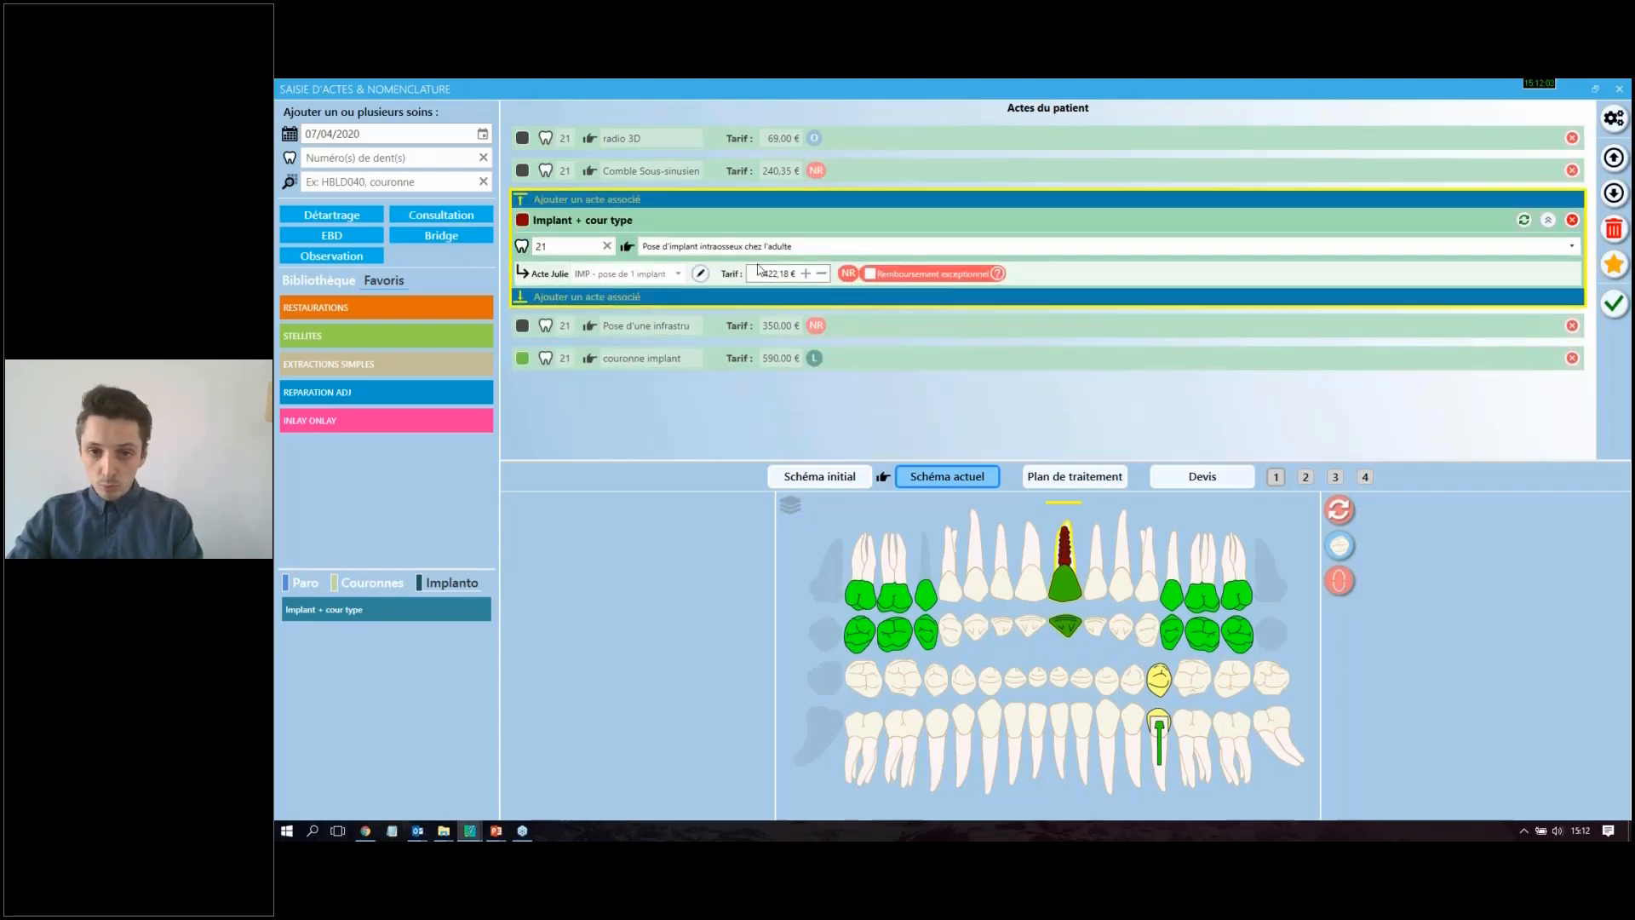
{"action": "mouse_move", "coordinate": [878, 300]}
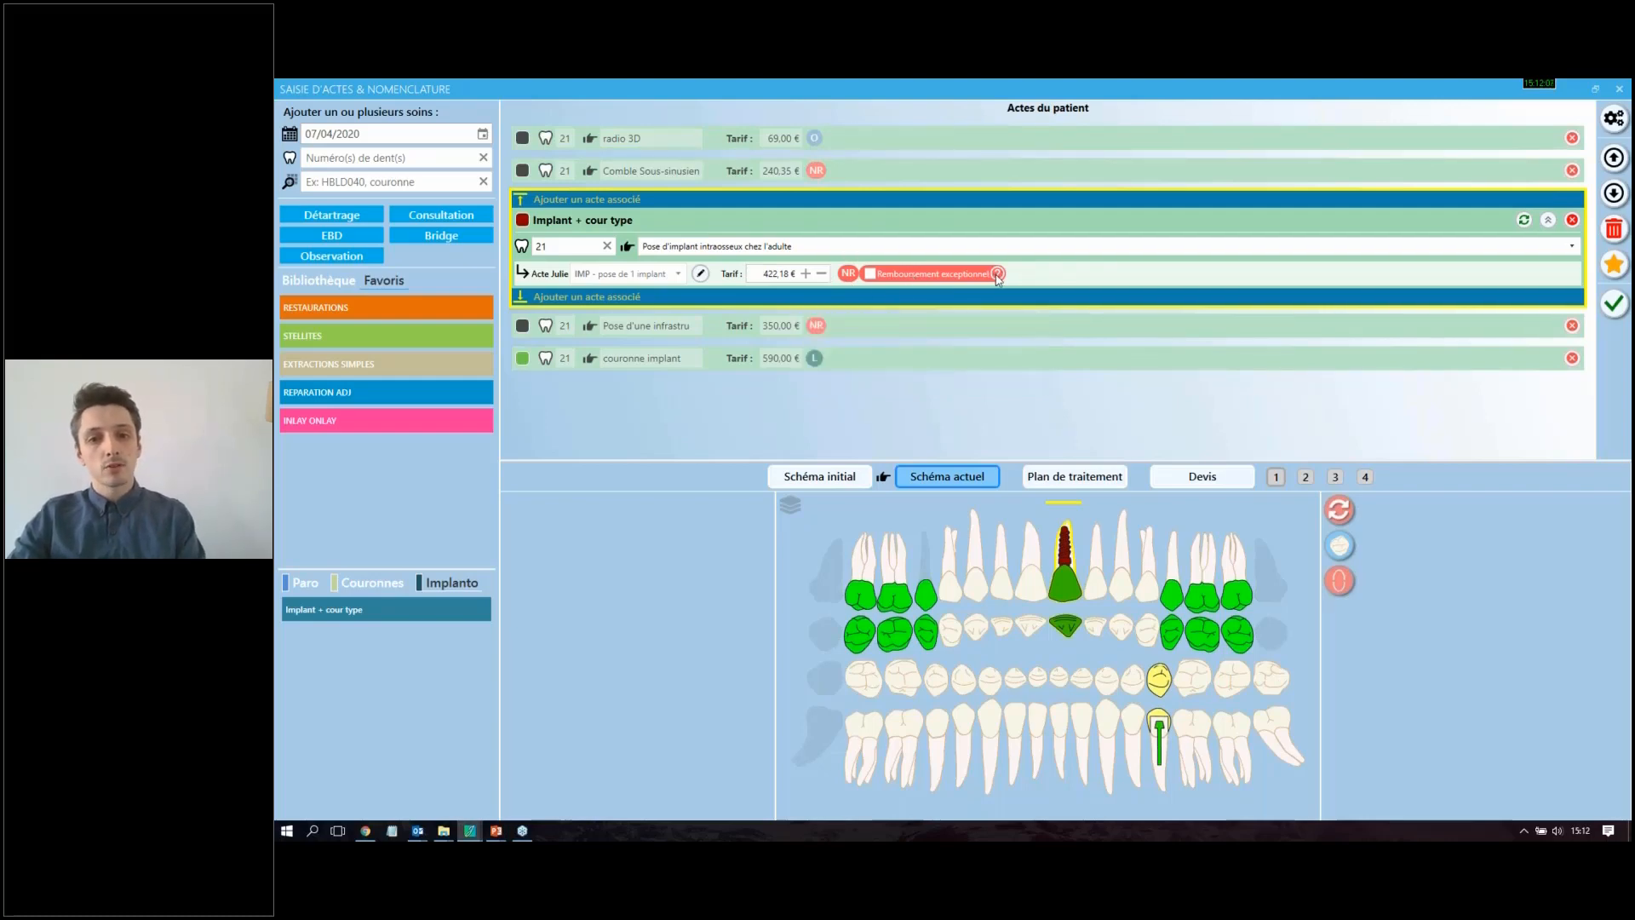
{"action": "mouse_move", "coordinate": [999, 279]}
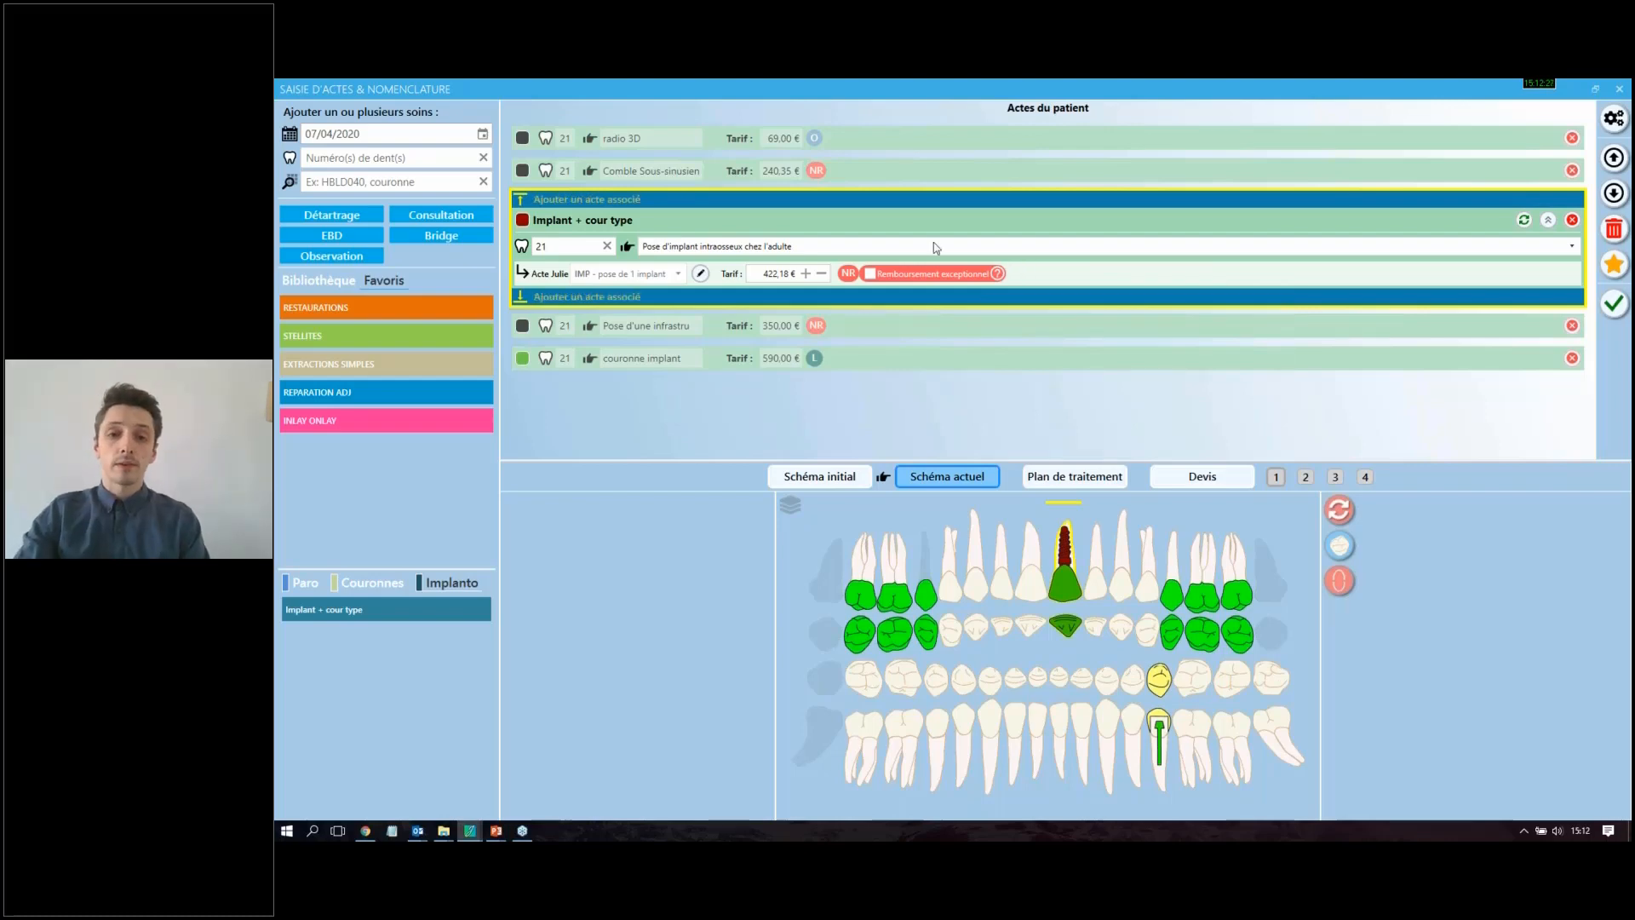
{"action": "left_click", "coordinate": [869, 276]}
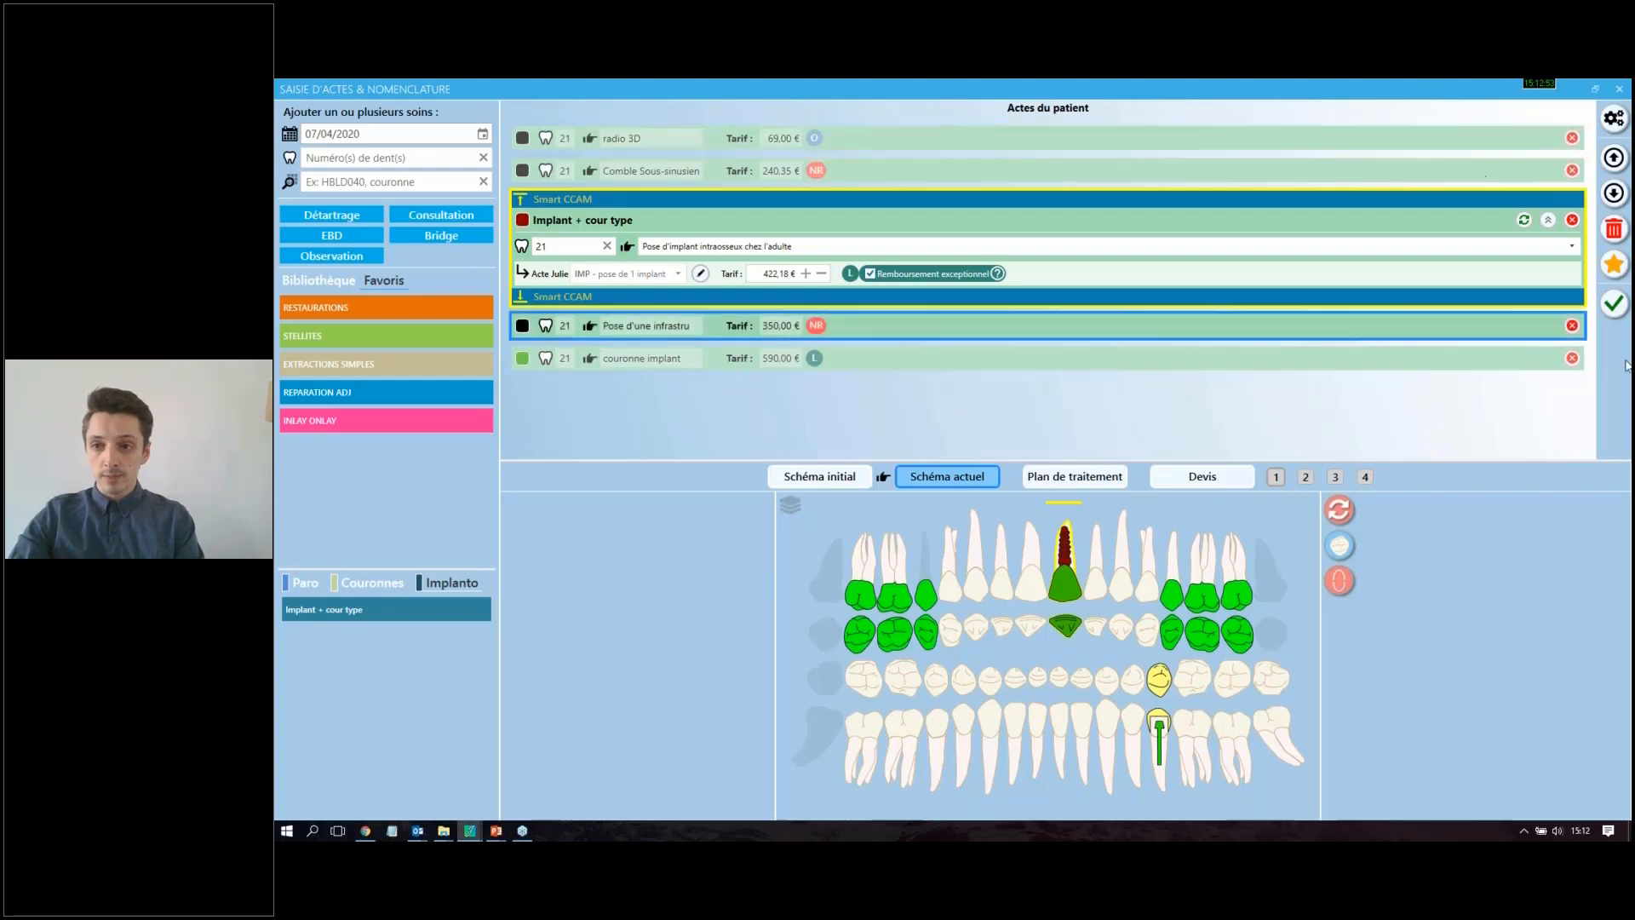
Step: Validate tooth 21's implant and crown acts into the patient's medical history
{"action": "left_click", "coordinate": [1631, 299]}
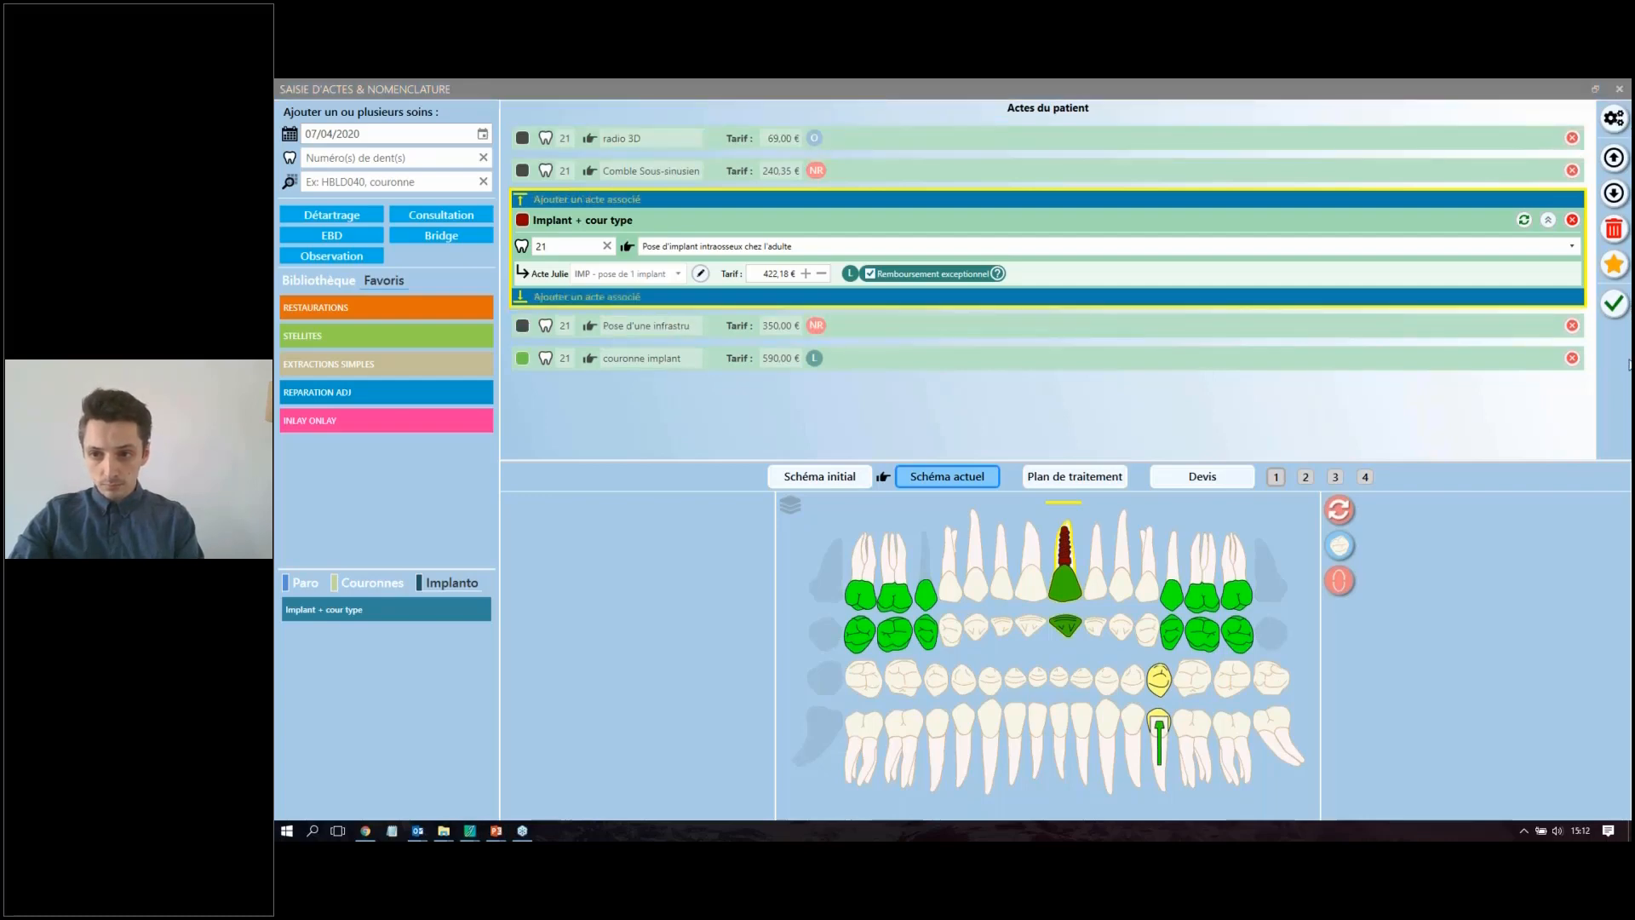
{"action": "left_click", "coordinate": [1419, 129]}
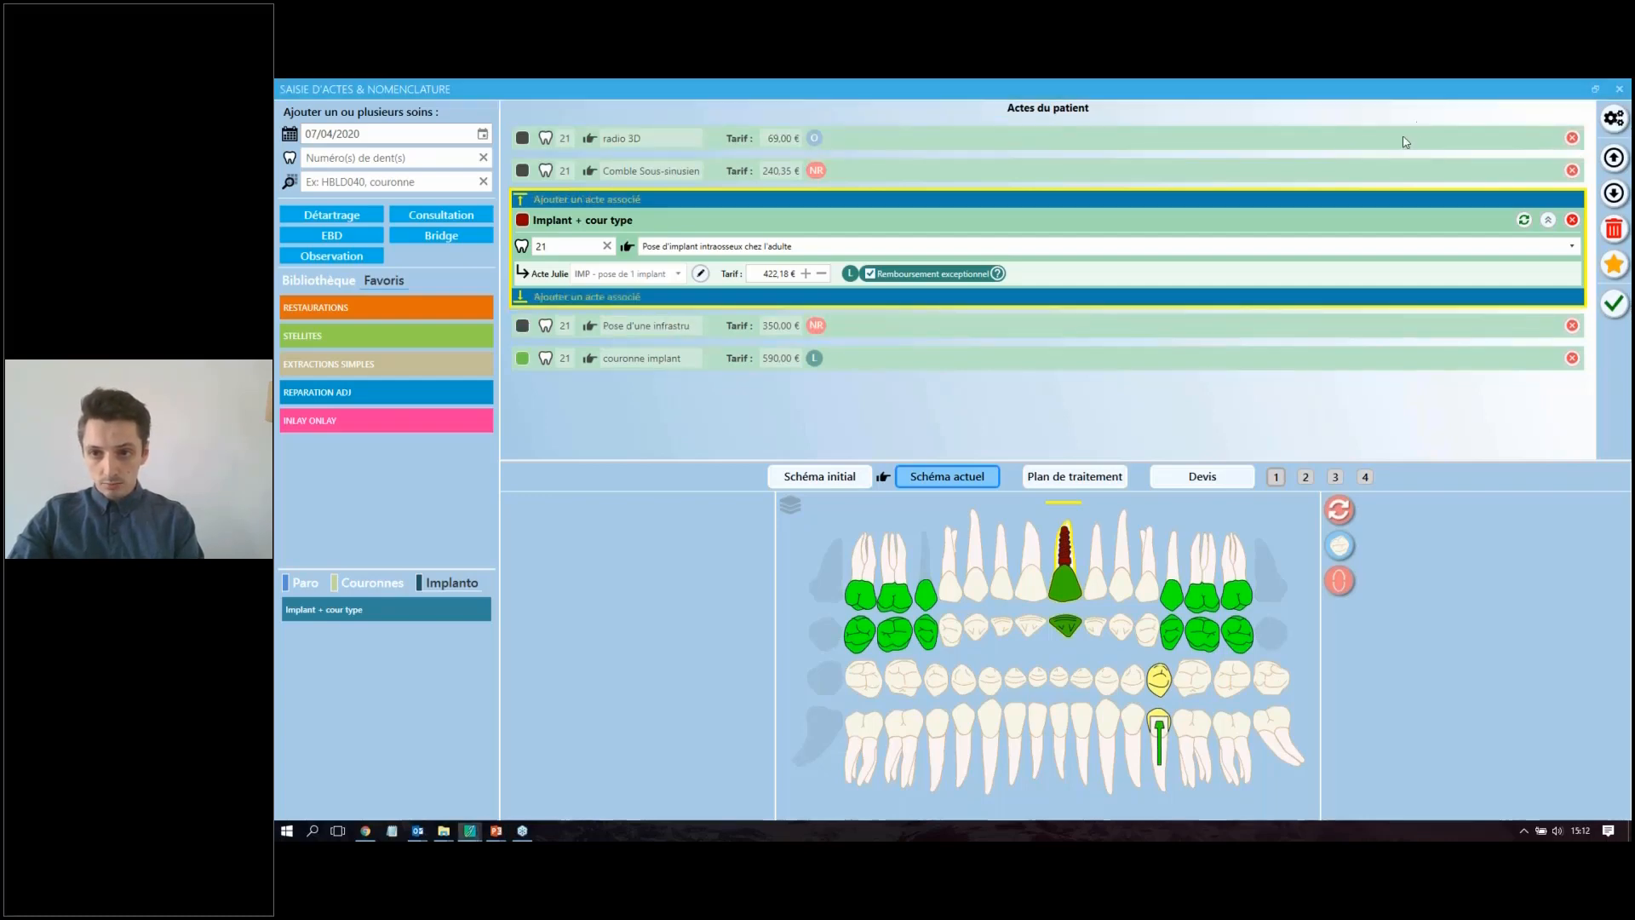
{"action": "double_click", "coordinate": [1380, 83]}
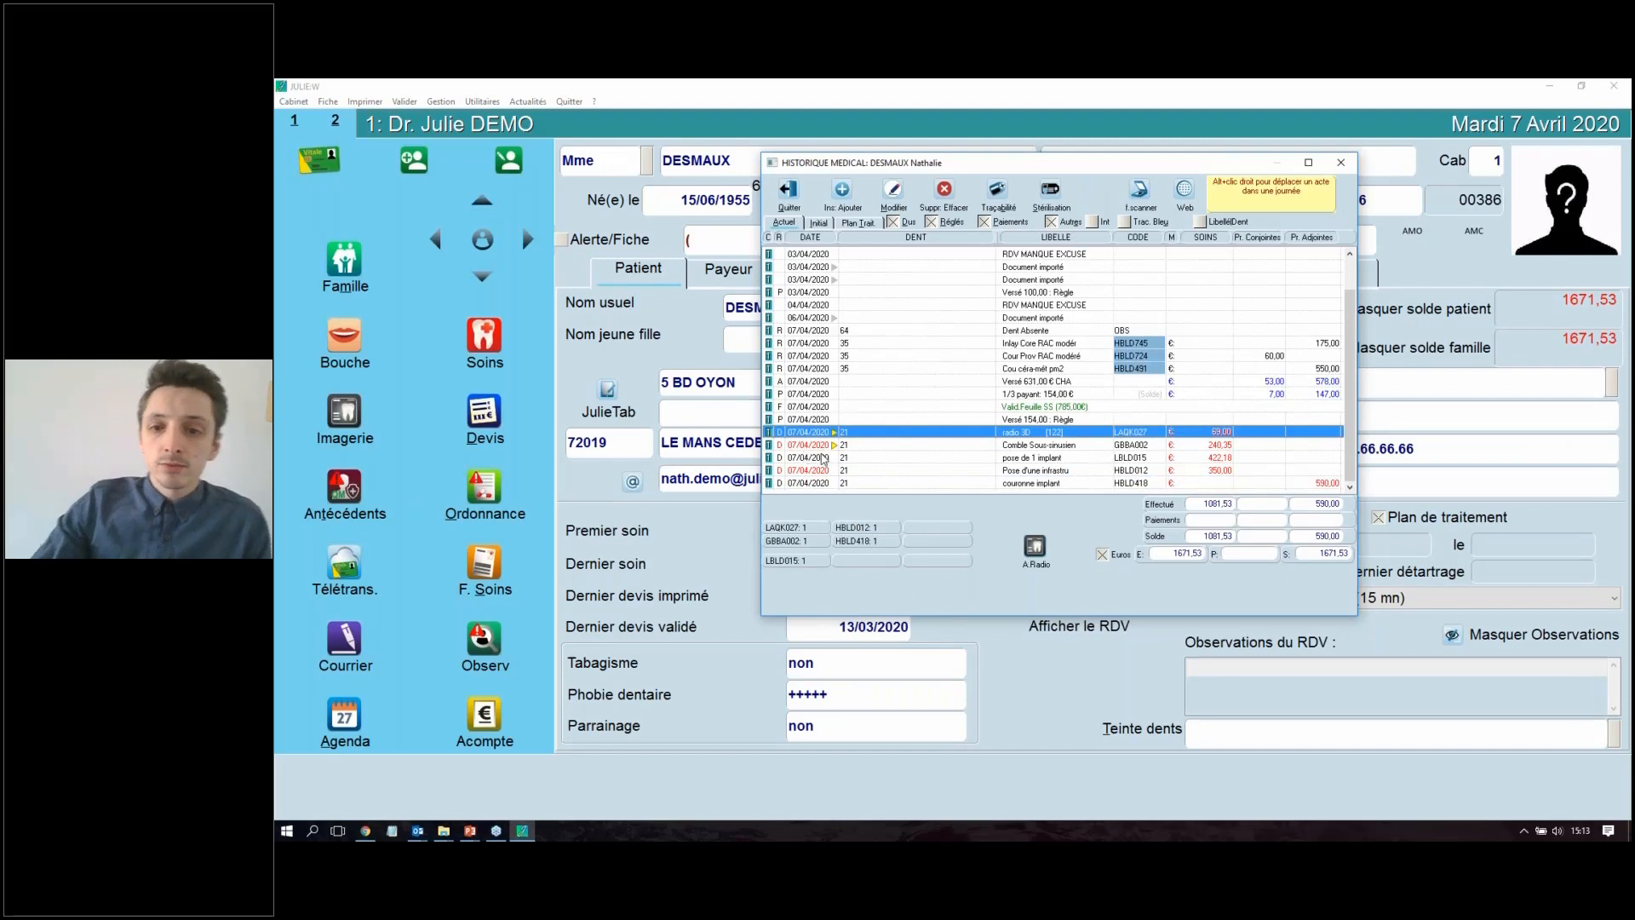
Step: Review the tooth 21 acts dated 07/04/2020 and their amounts in the patient's medical history
{"action": "left_click", "coordinate": [801, 444]}
{"action": "left_click", "coordinate": [800, 435]}
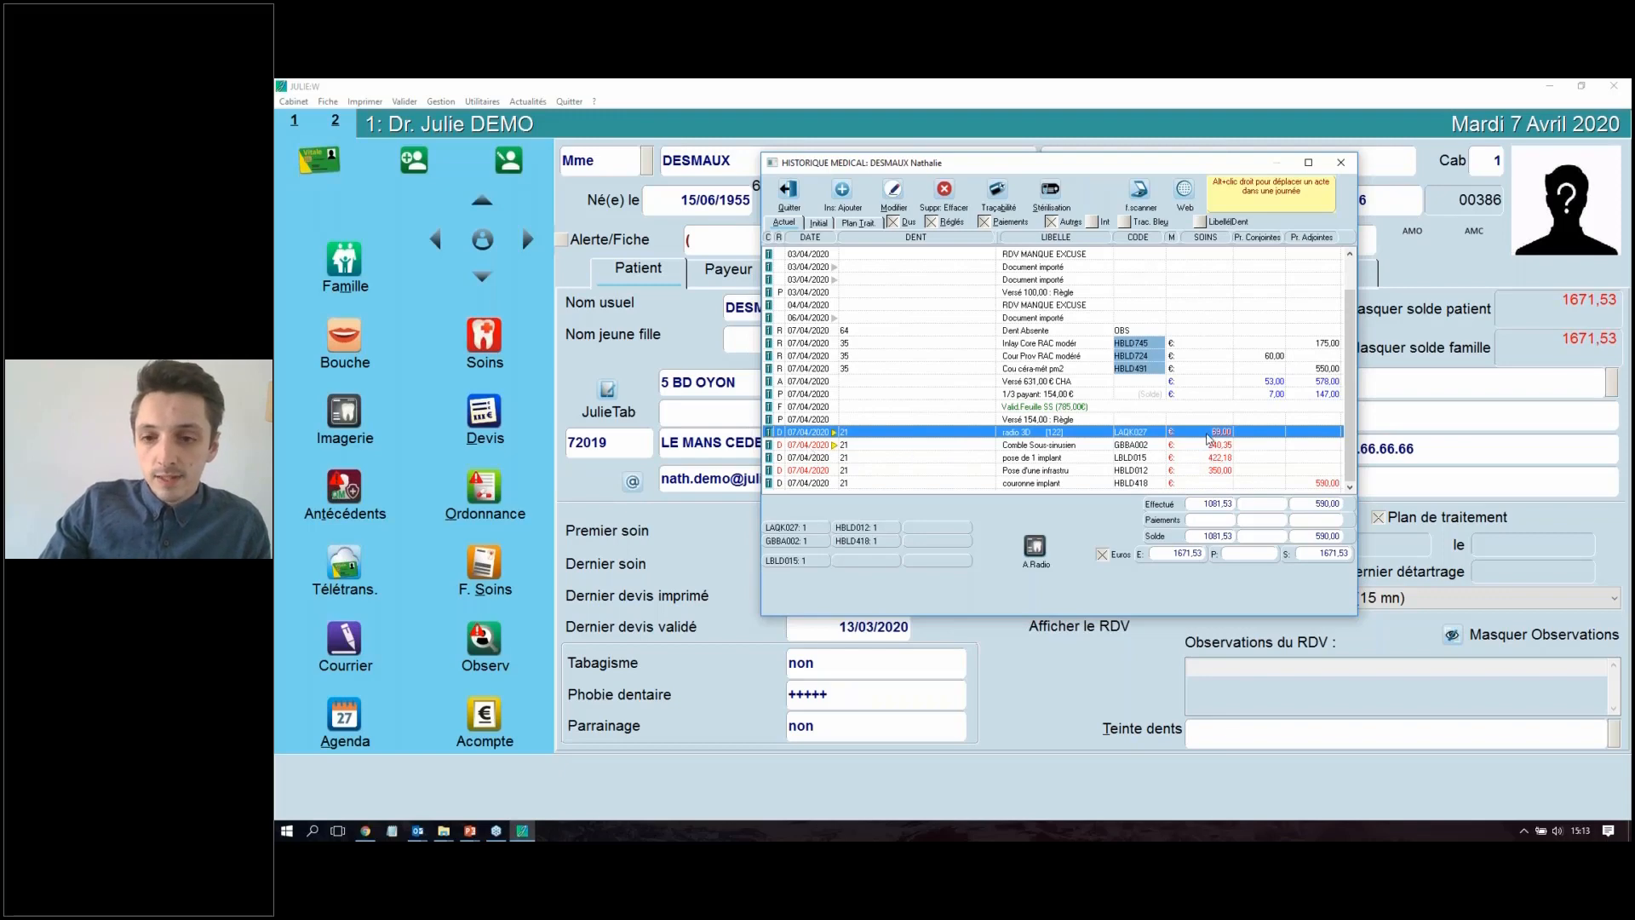
{"action": "left_click", "coordinate": [806, 446]}
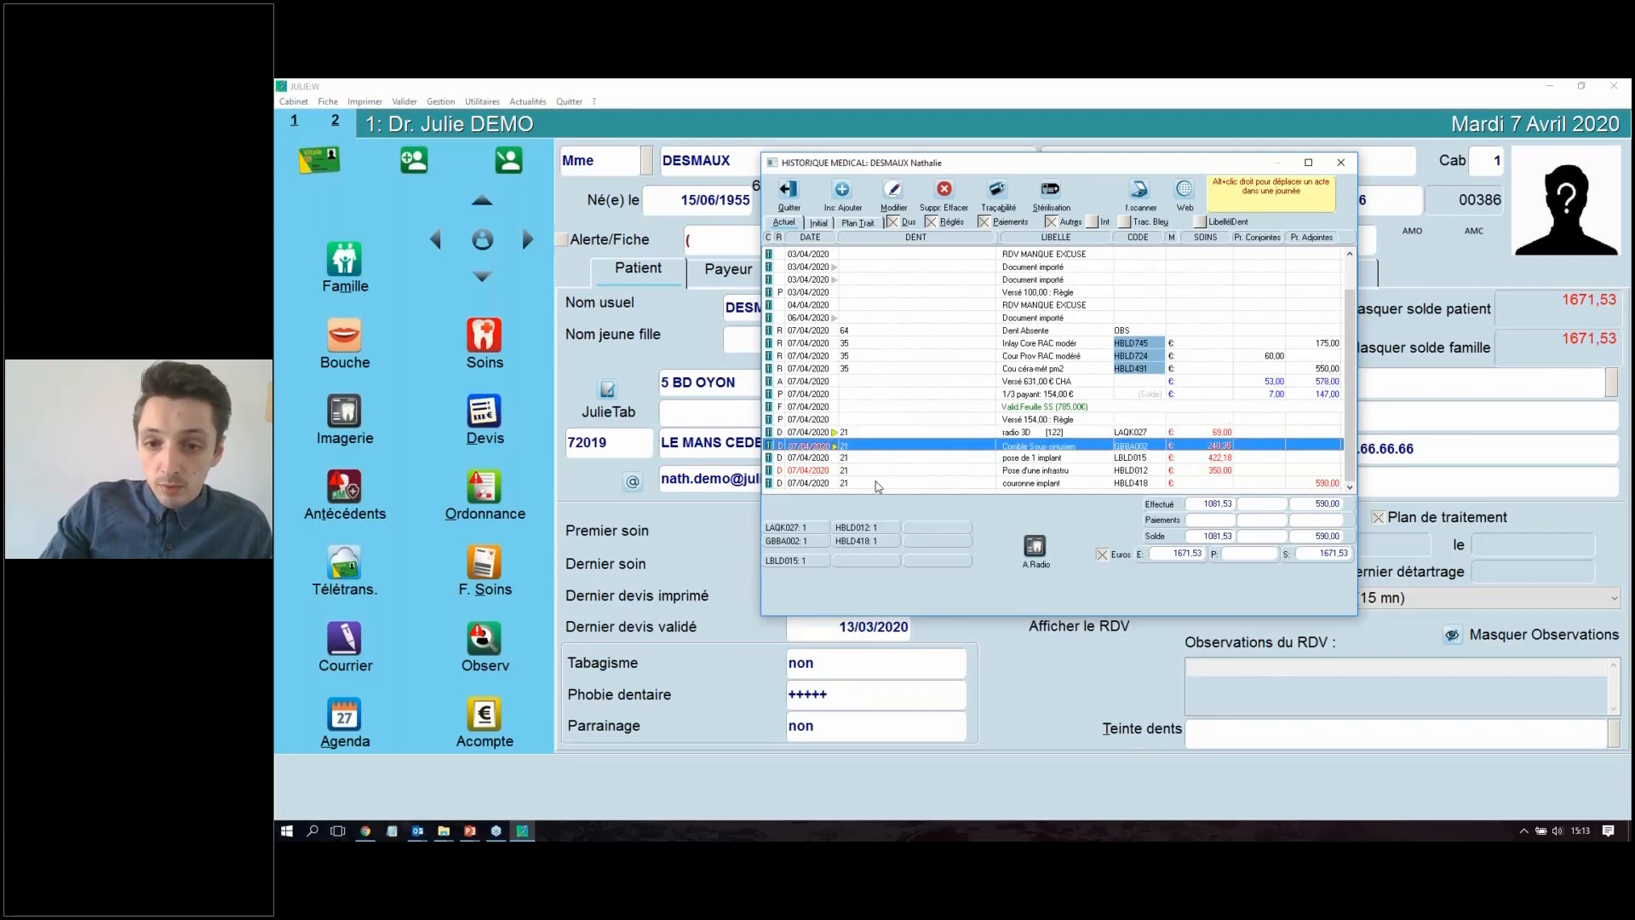
{"action": "left_click", "coordinate": [1036, 458]}
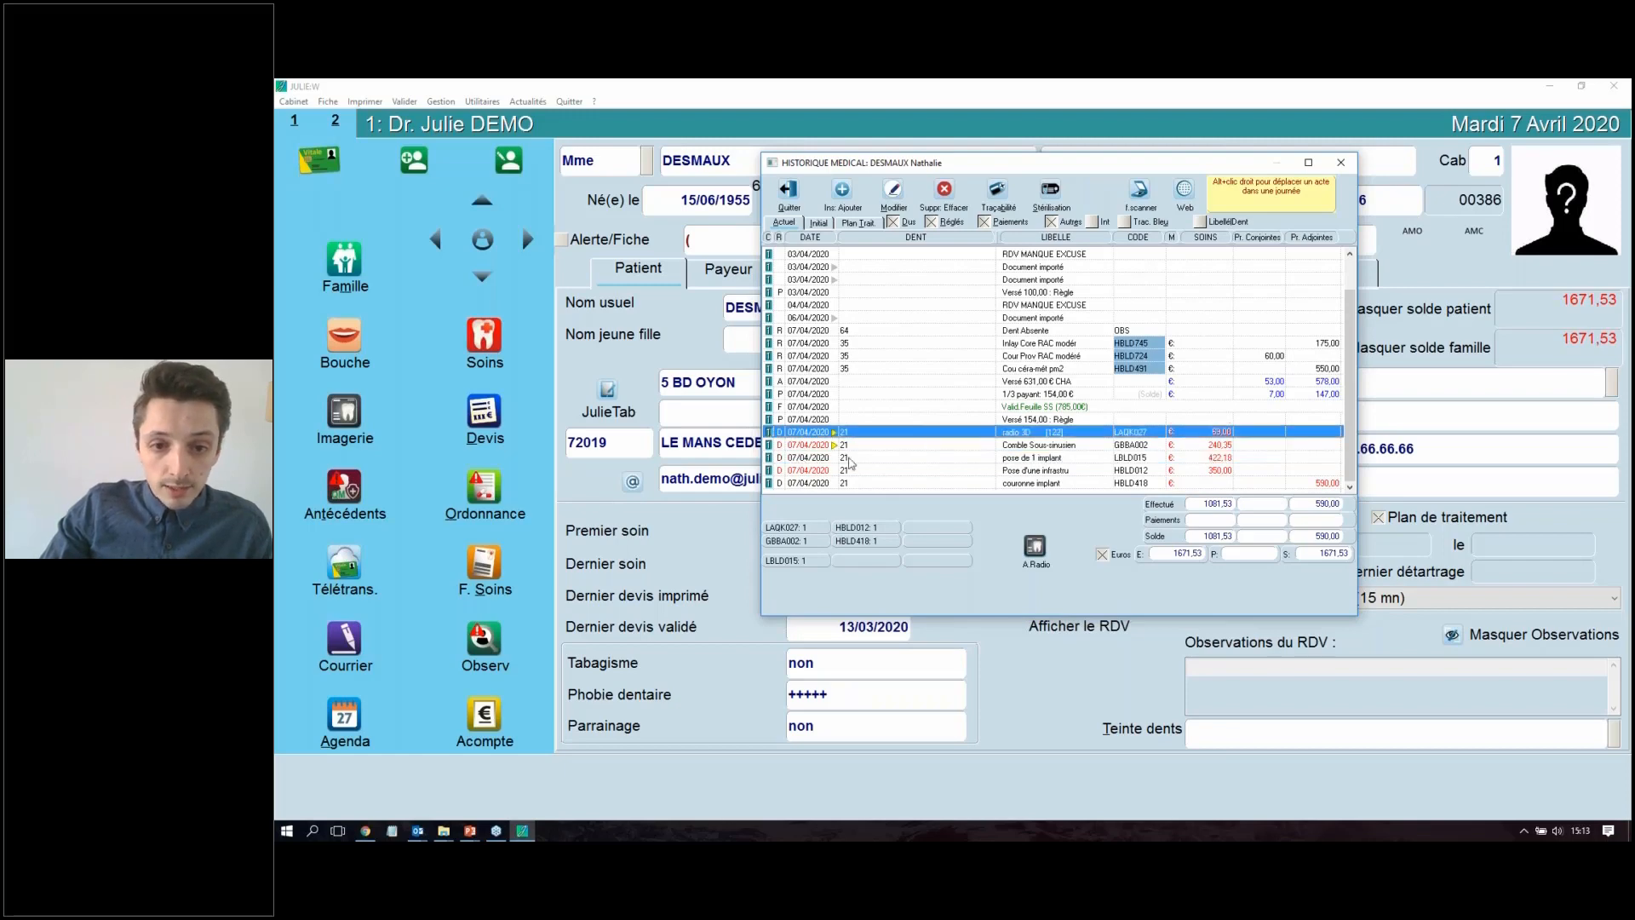
Step: Examine the detail record of tooth 21's "pose de 1 implant" act, including its fee overrun reason, and leave it unmodified
{"action": "double_click", "coordinate": [907, 460]}
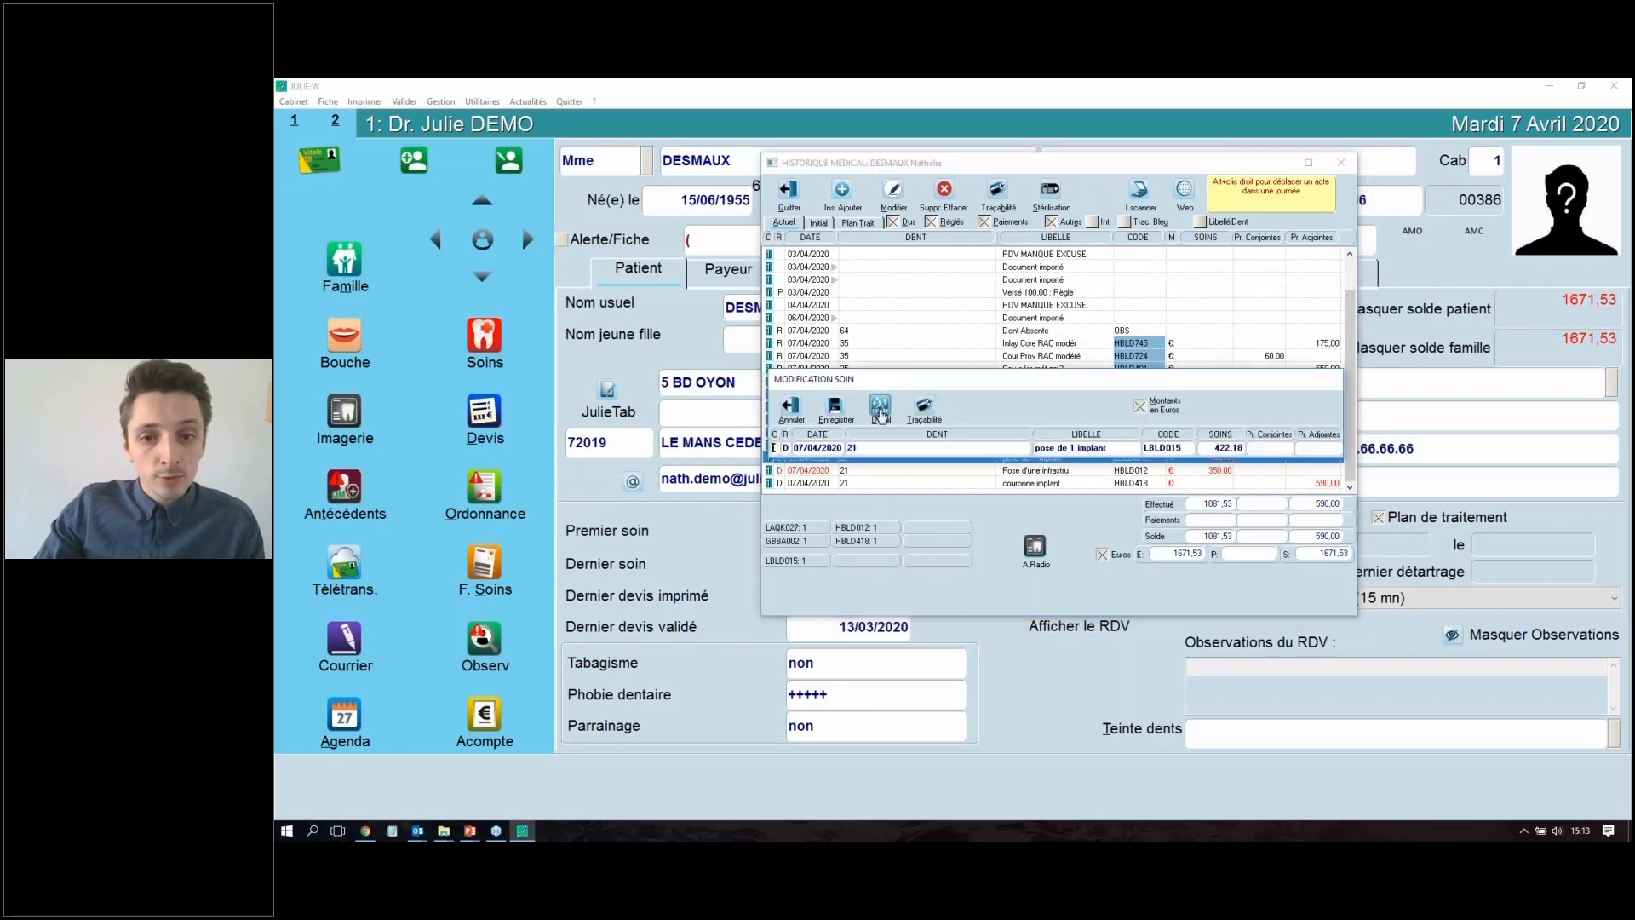
{"action": "left_click", "coordinate": [880, 412]}
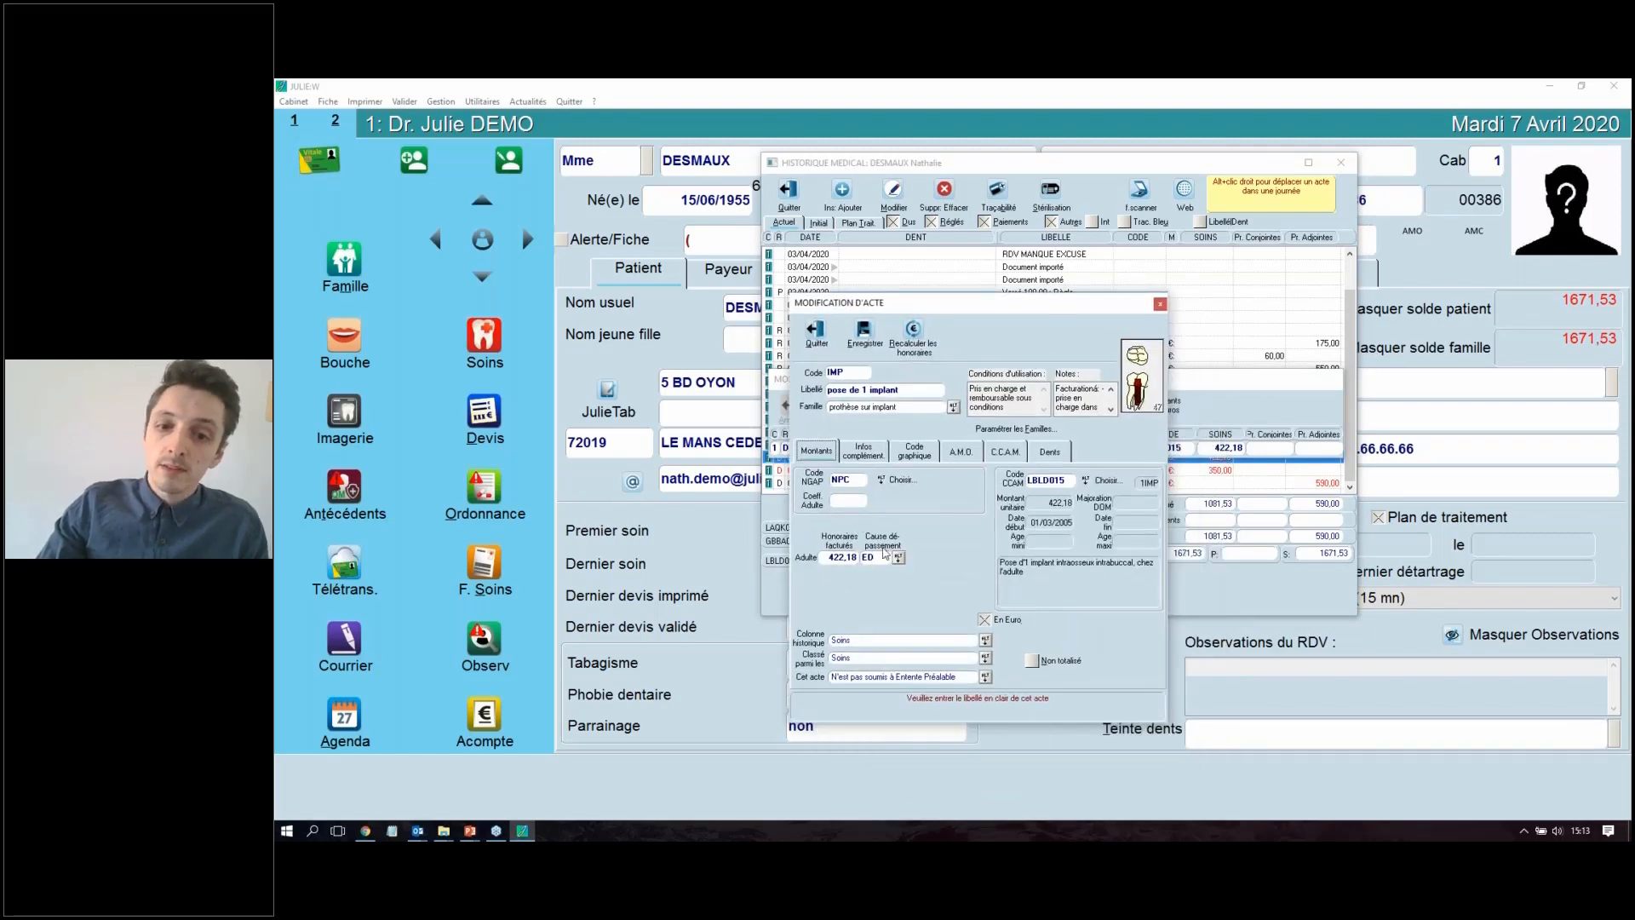
{"action": "left_click", "coordinate": [816, 330]}
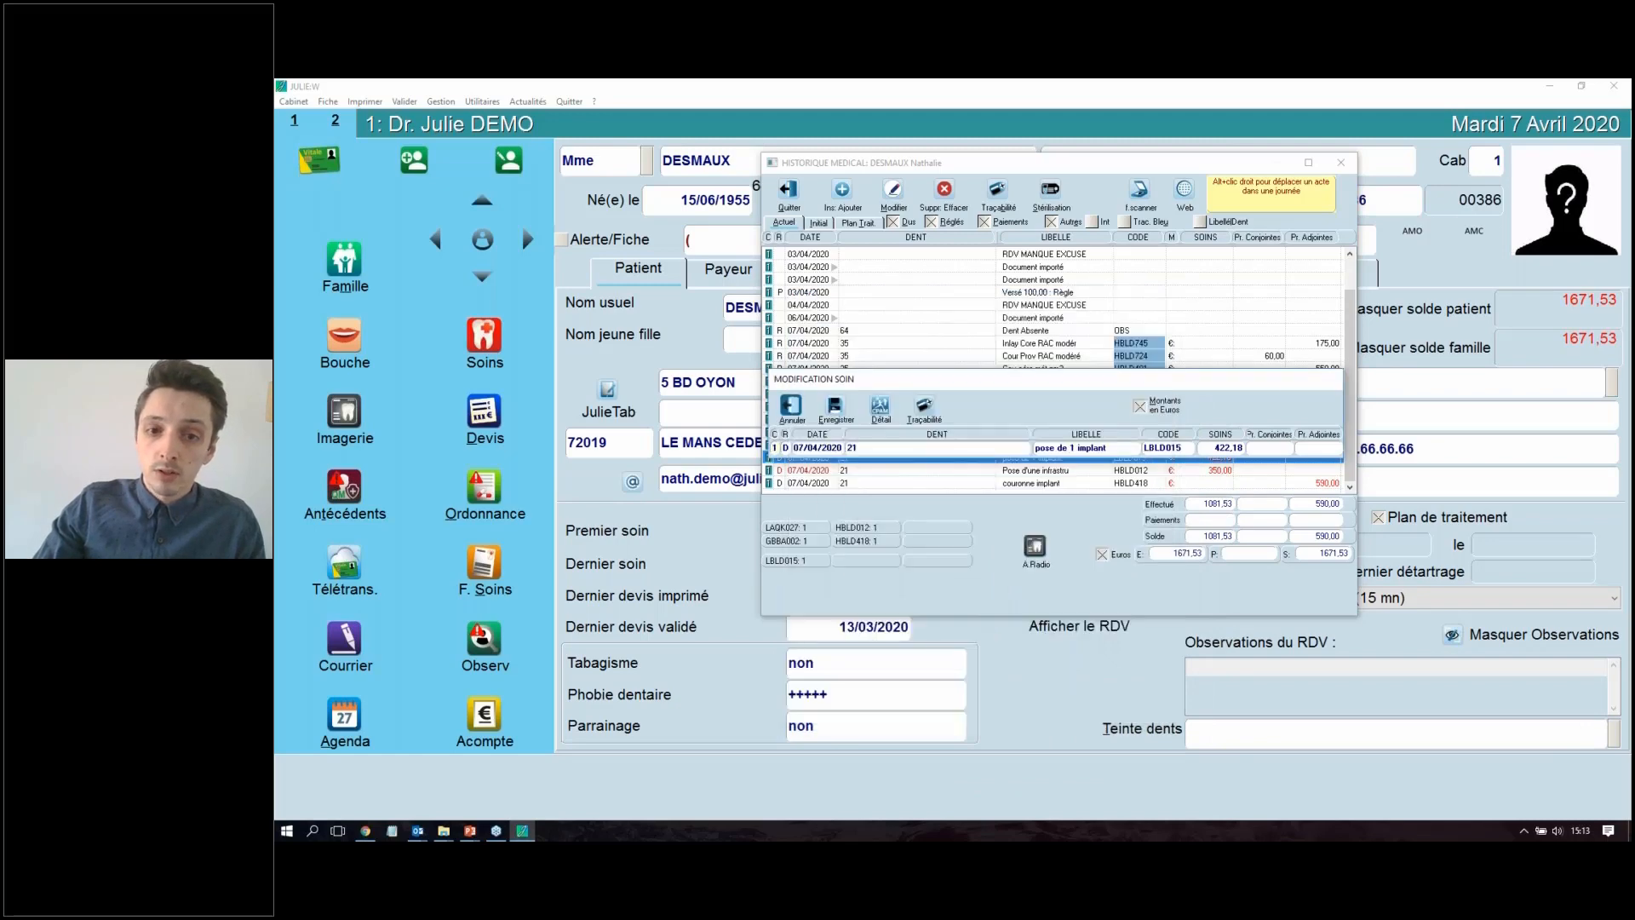
{"action": "left_click", "coordinate": [792, 409]}
Step: Leave the medical history, check tooth 21's acts on the patient's care sheet and exit the sheet
{"action": "left_click", "coordinate": [789, 194]}
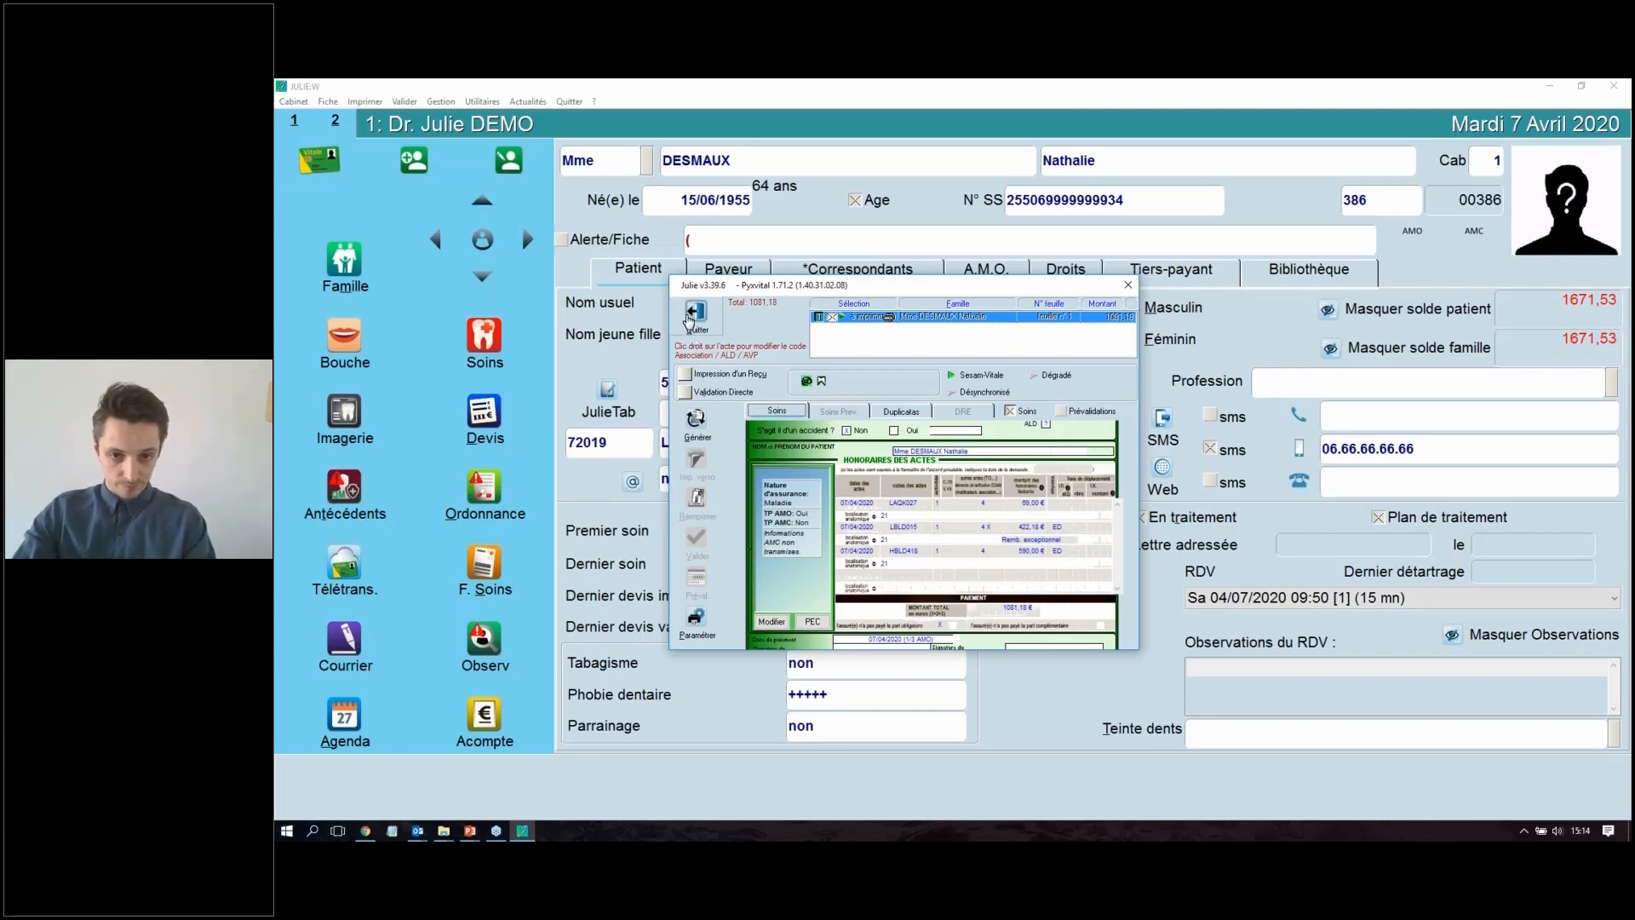
{"action": "left_click", "coordinate": [695, 315]}
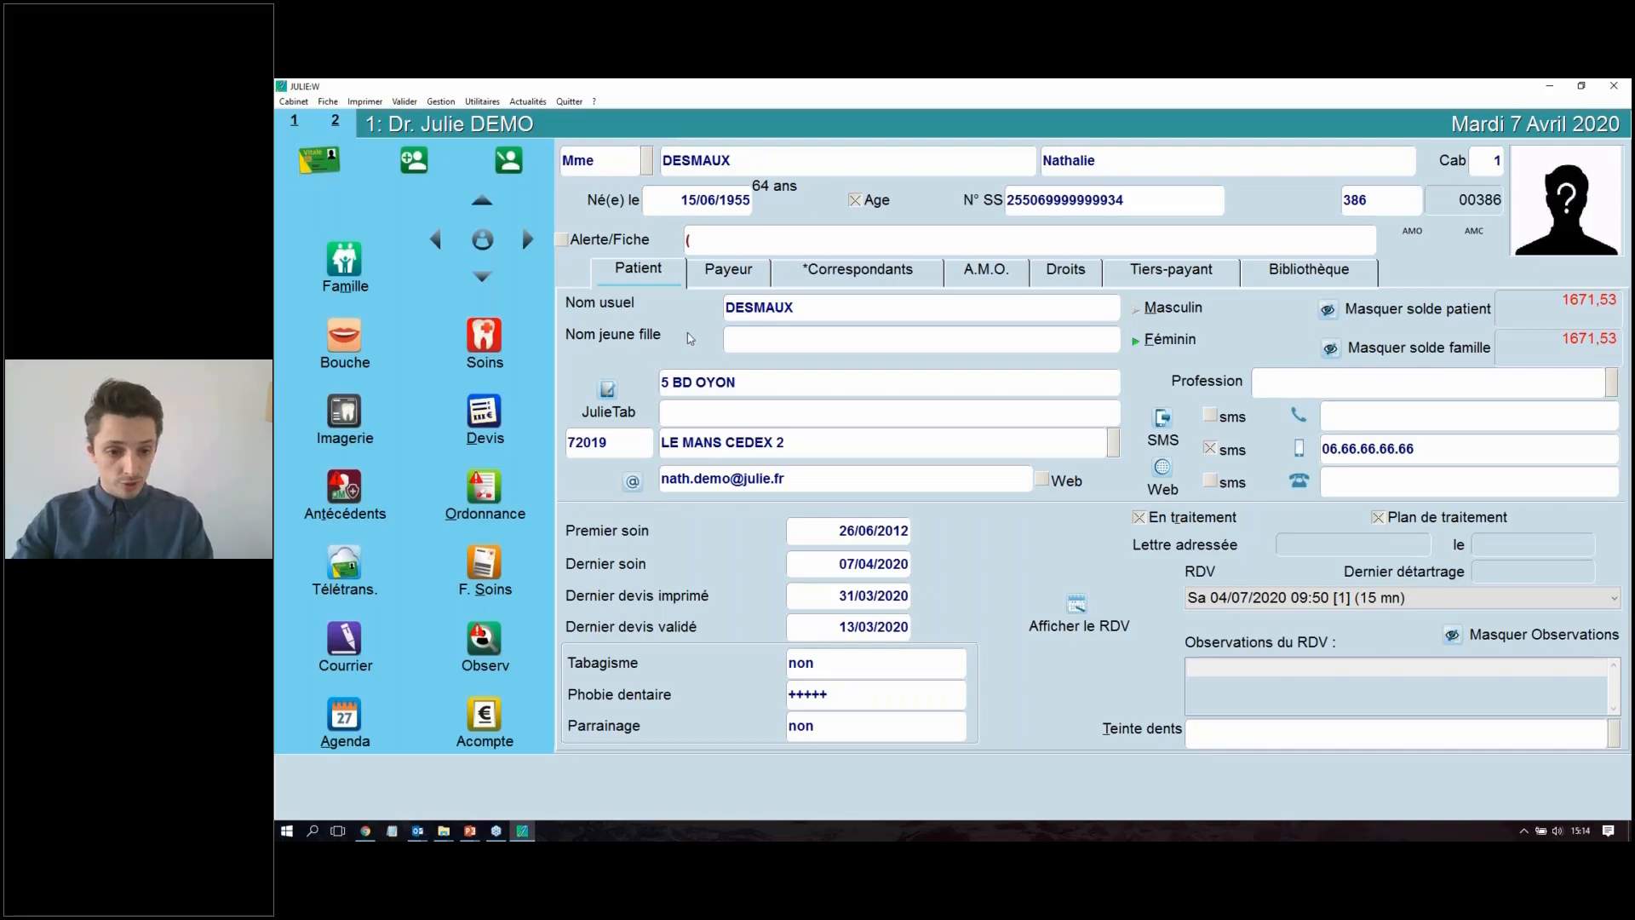
Step: Switch to the PowerPoint presentation Julie_UPD339_5.pptx and show the slide "Ergonomie de l'interface de devis"
{"action": "mouse_move", "coordinate": [470, 835]}
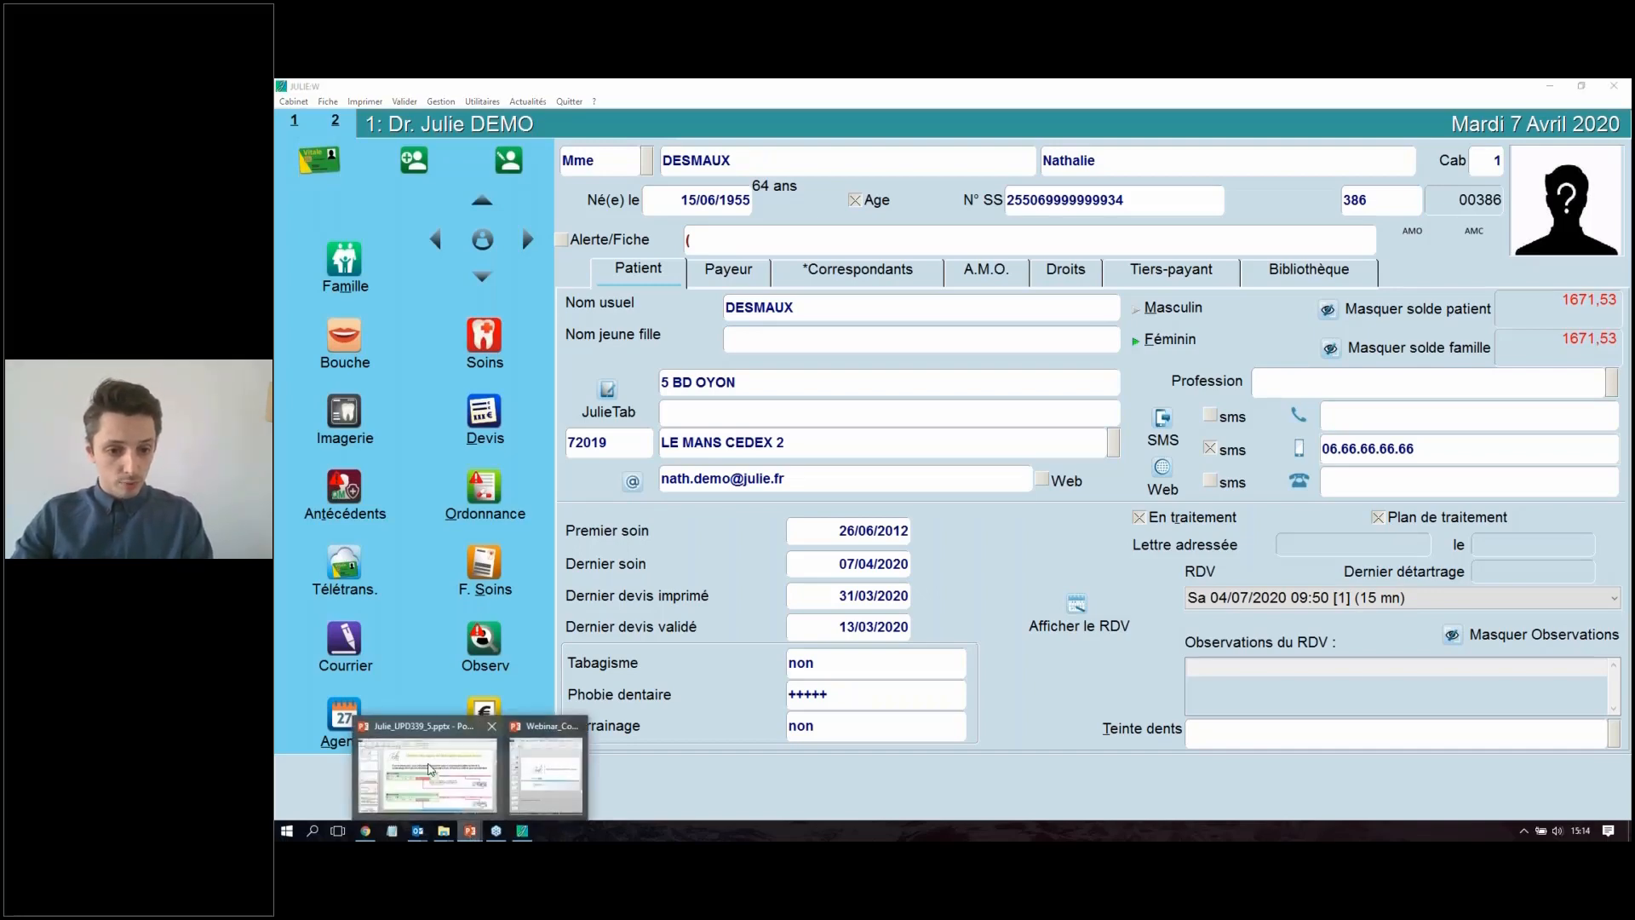
{"action": "mouse_move", "coordinate": [490, 783]}
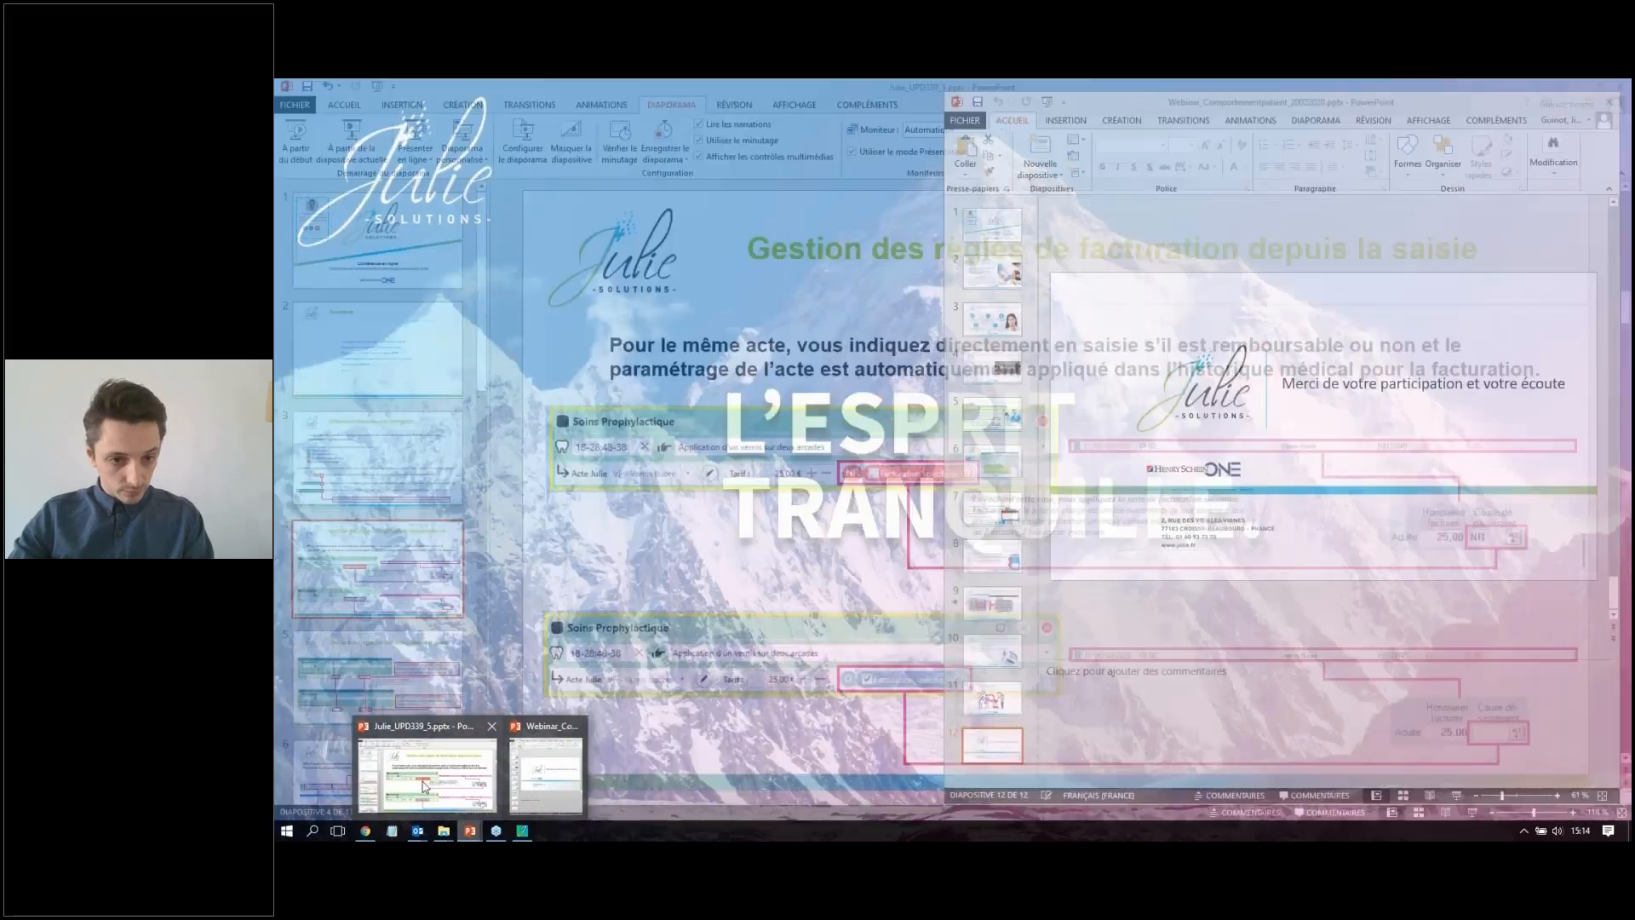
{"action": "left_click", "coordinate": [423, 786]}
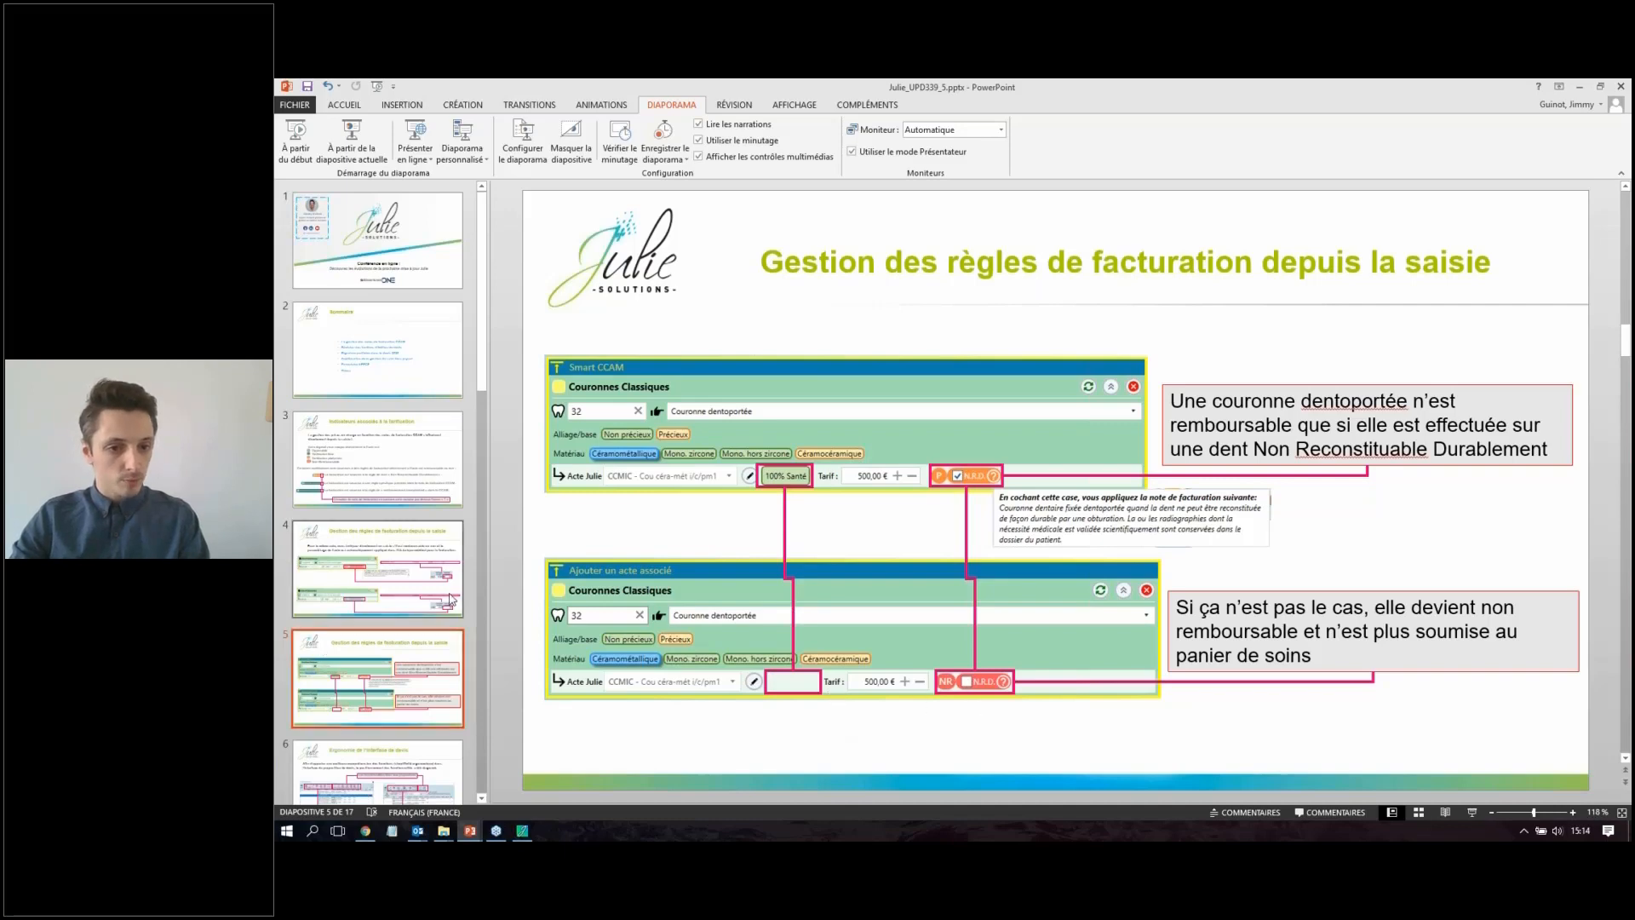
{"action": "scroll", "coordinate": [412, 627], "scroll_direction": "down", "scroll_amount": 1}
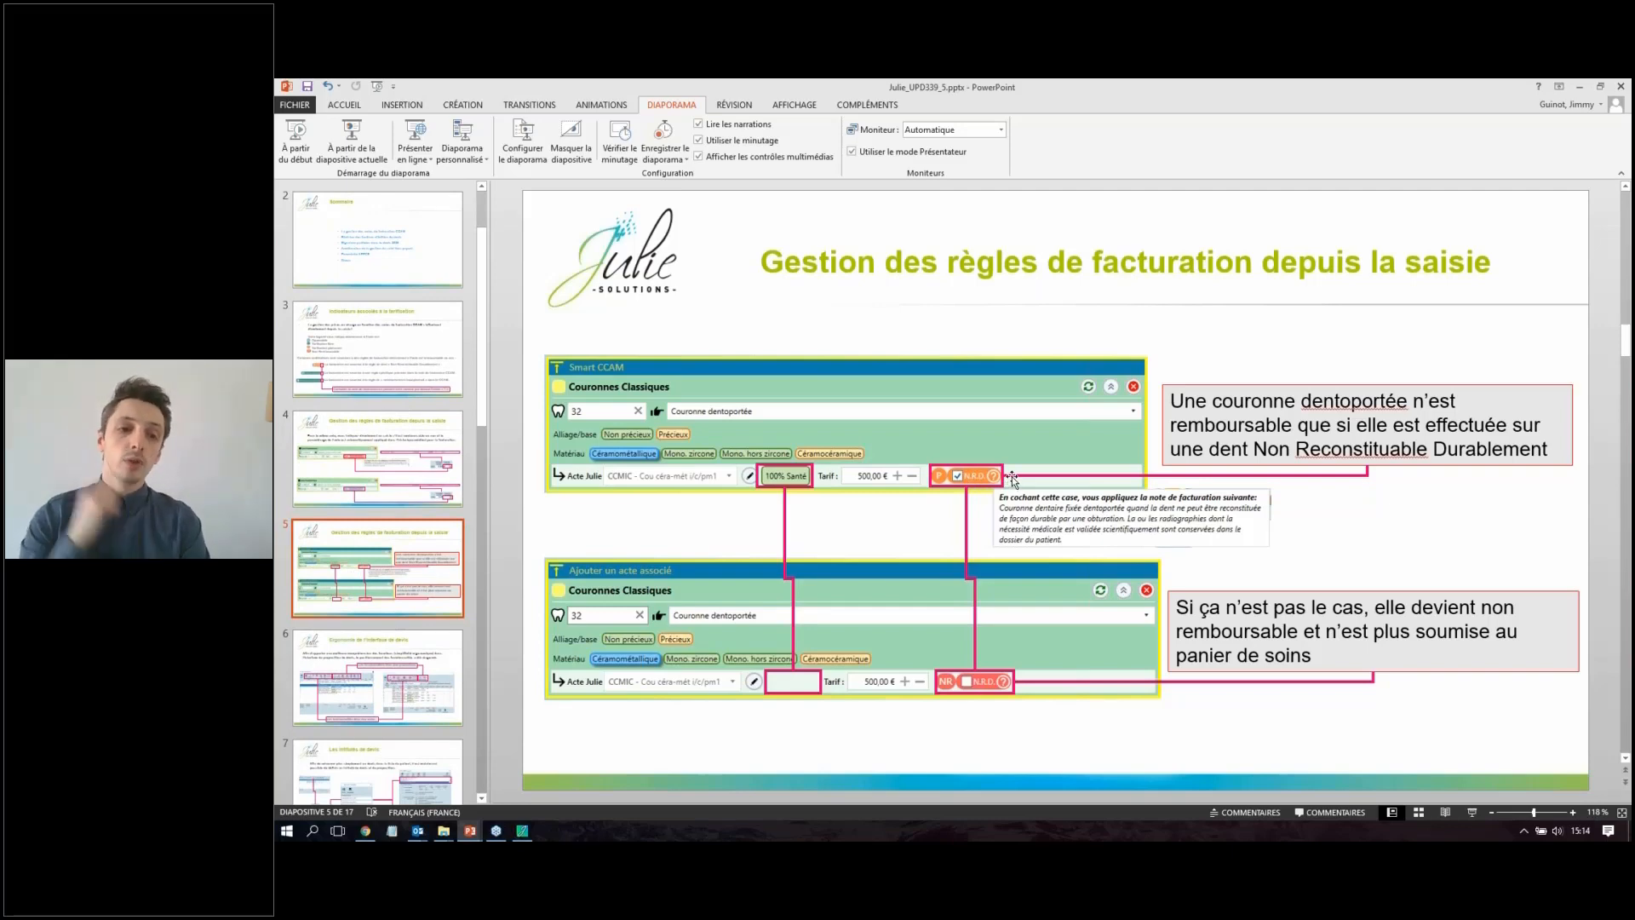
{"action": "left_click", "coordinate": [412, 661]}
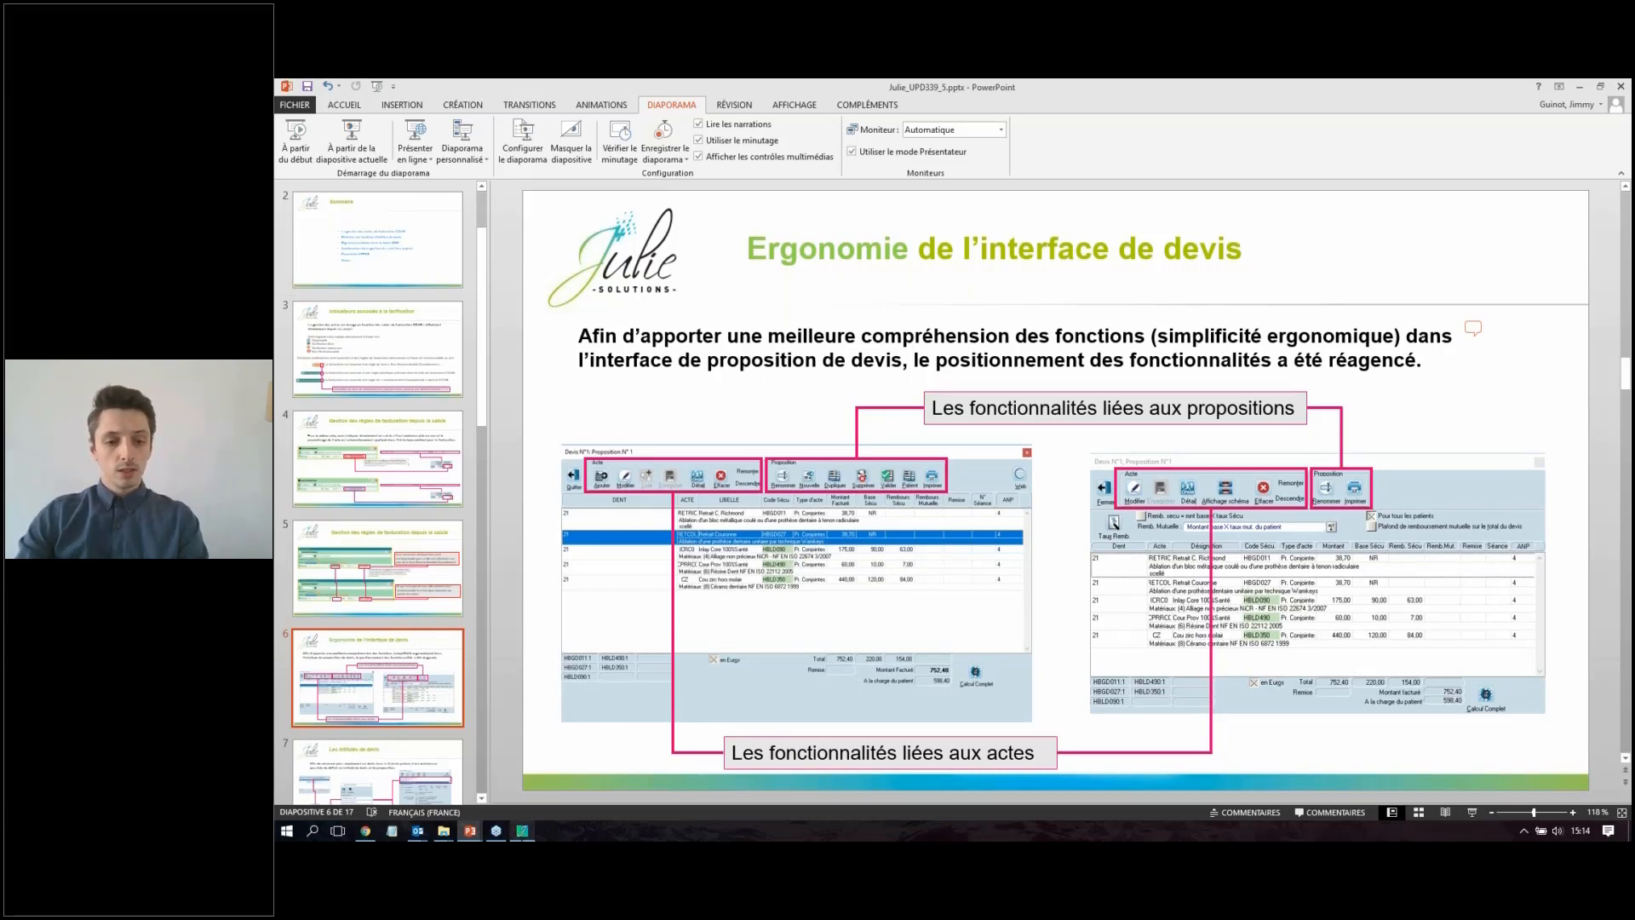
Step: Switch back to Julie, examine the proposal of the patient's quote "impl 11 12 + cour" and close it
{"action": "left_click", "coordinate": [522, 831]}
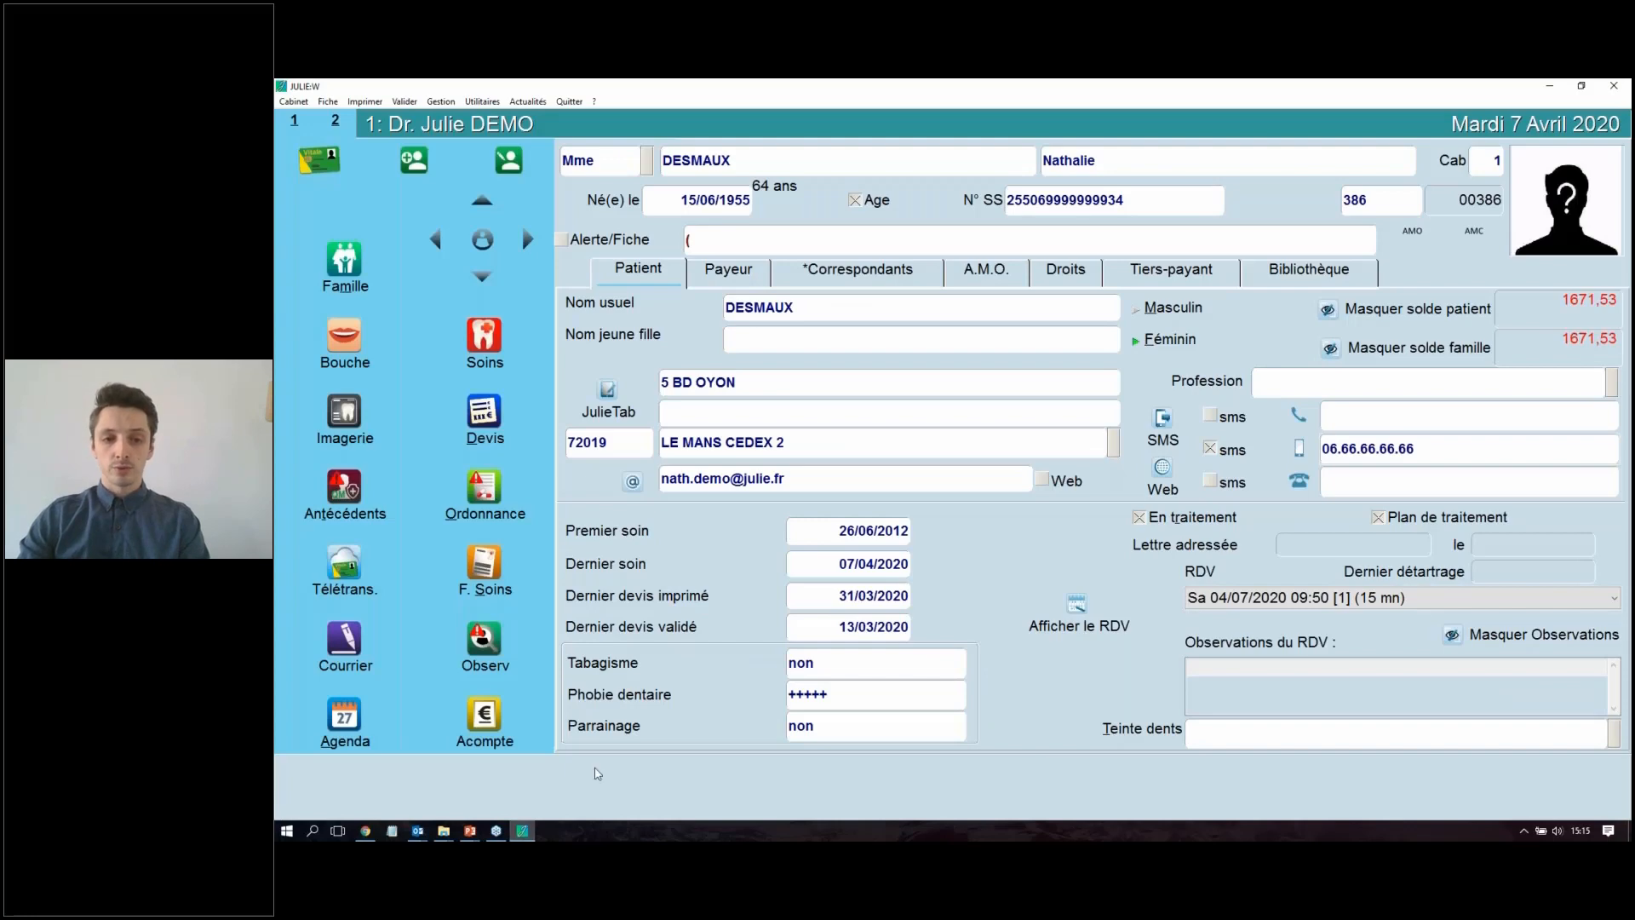
{"action": "left_click", "coordinate": [484, 413]}
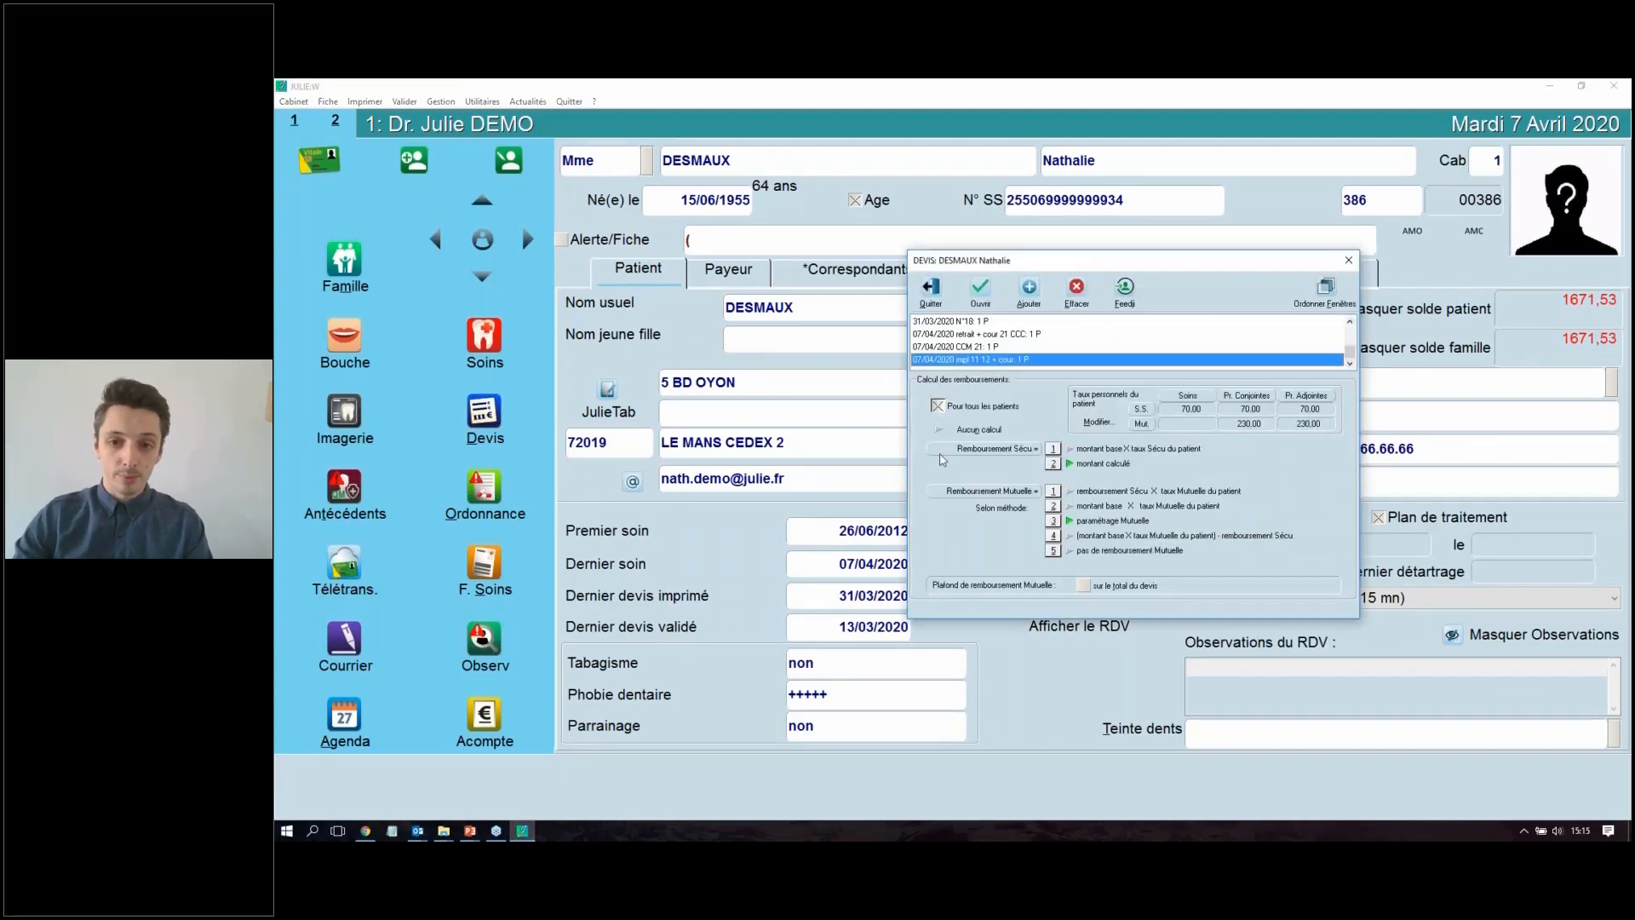
{"action": "double_click", "coordinate": [996, 358]}
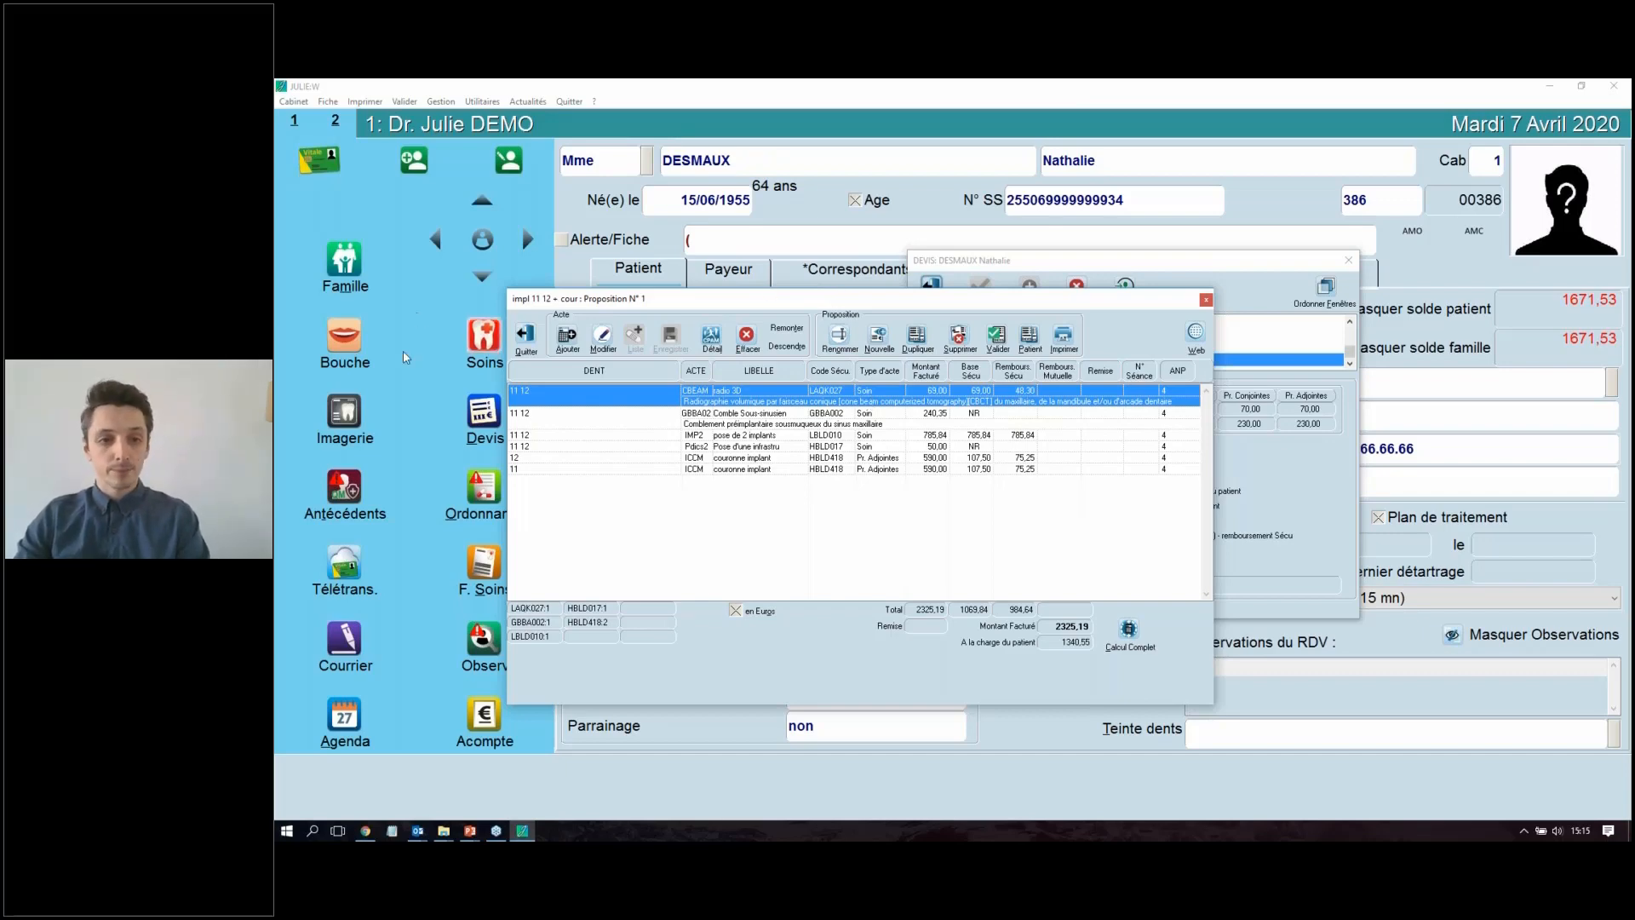
{"action": "left_click", "coordinate": [484, 412]}
{"action": "left_click", "coordinate": [526, 337]}
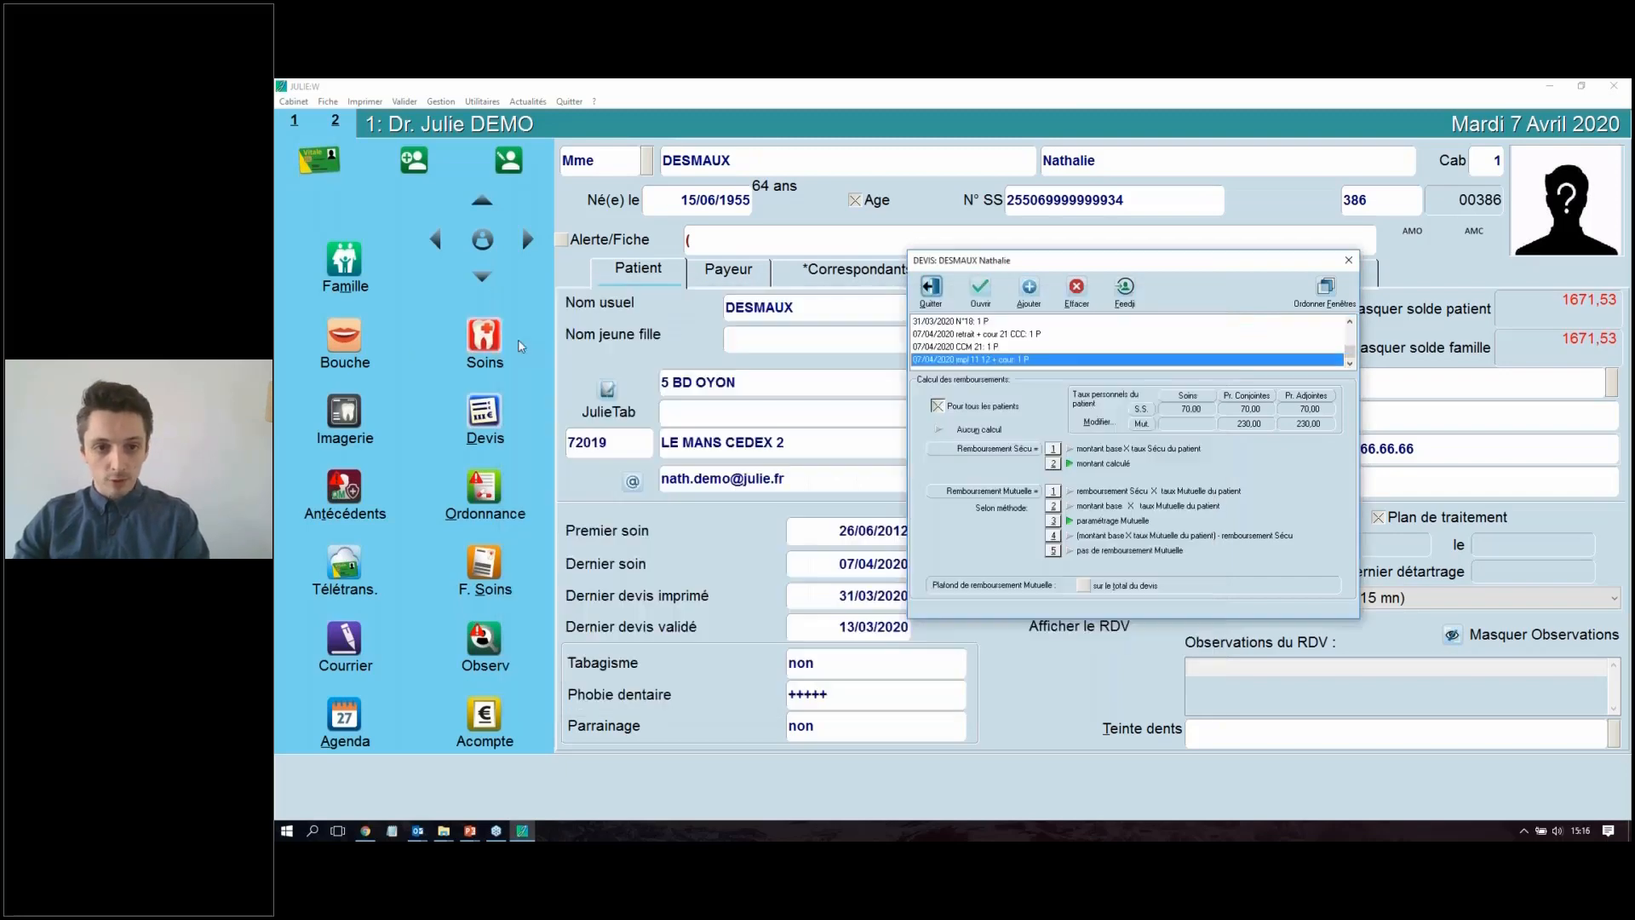
Step: Create a new quote for the patient and apply the Couronnes favourite "Pose couronne type" to tooth 11
{"action": "left_click_drag", "start_coordinate": [1064, 264], "coordinate": [796, 277]}
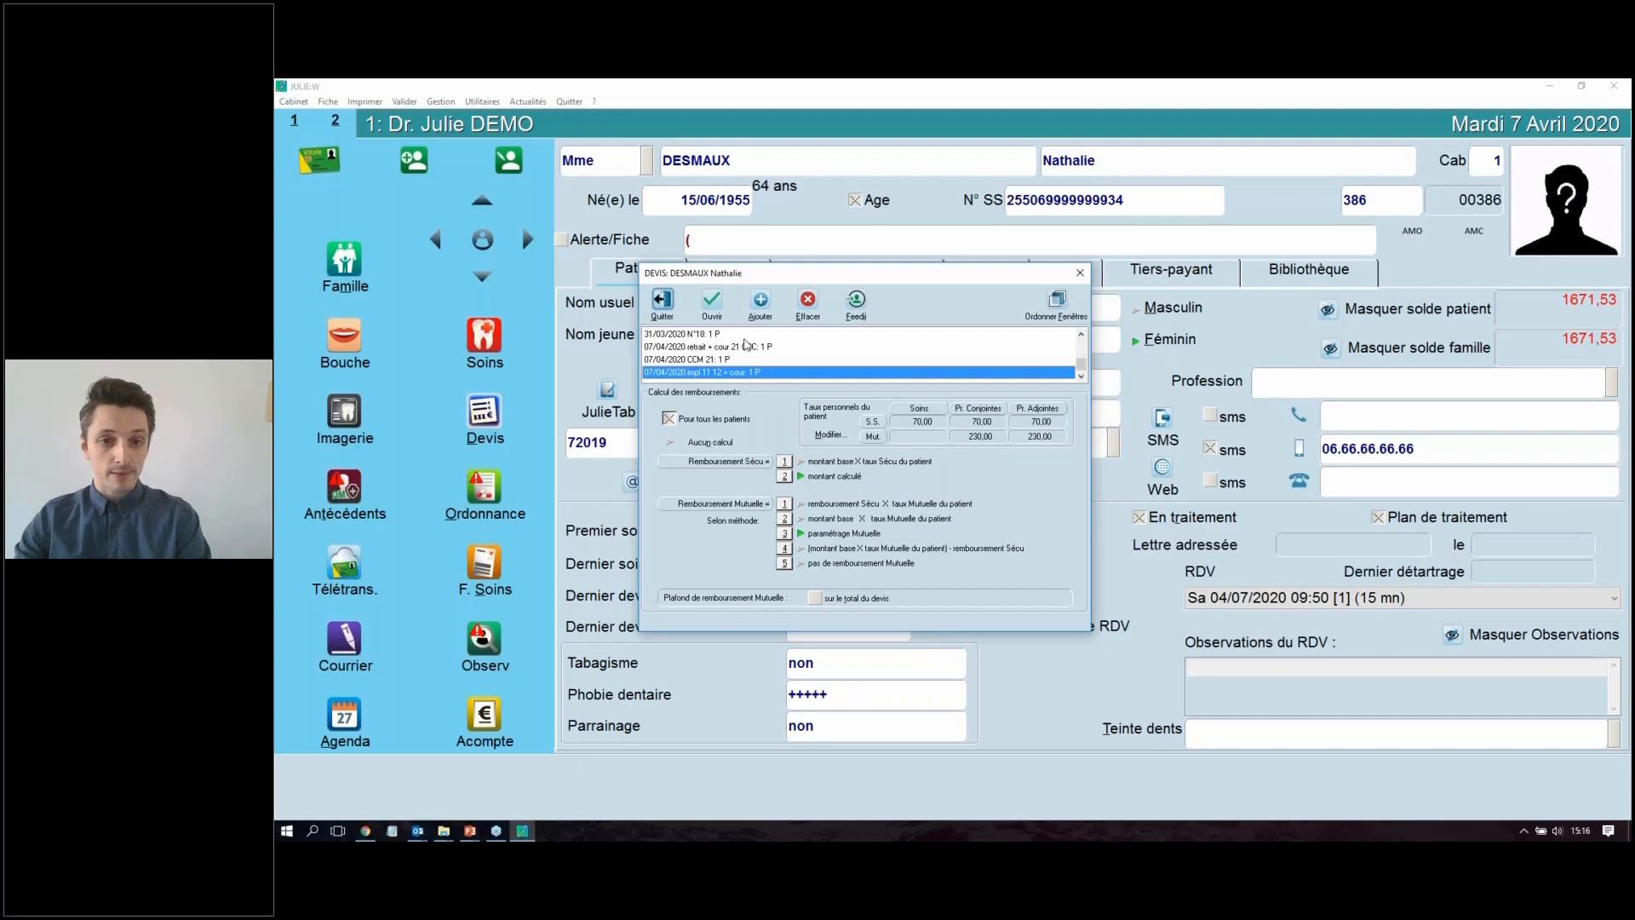
{"action": "scroll", "coordinate": [708, 363], "scroll_direction": "up", "scroll_amount": 3}
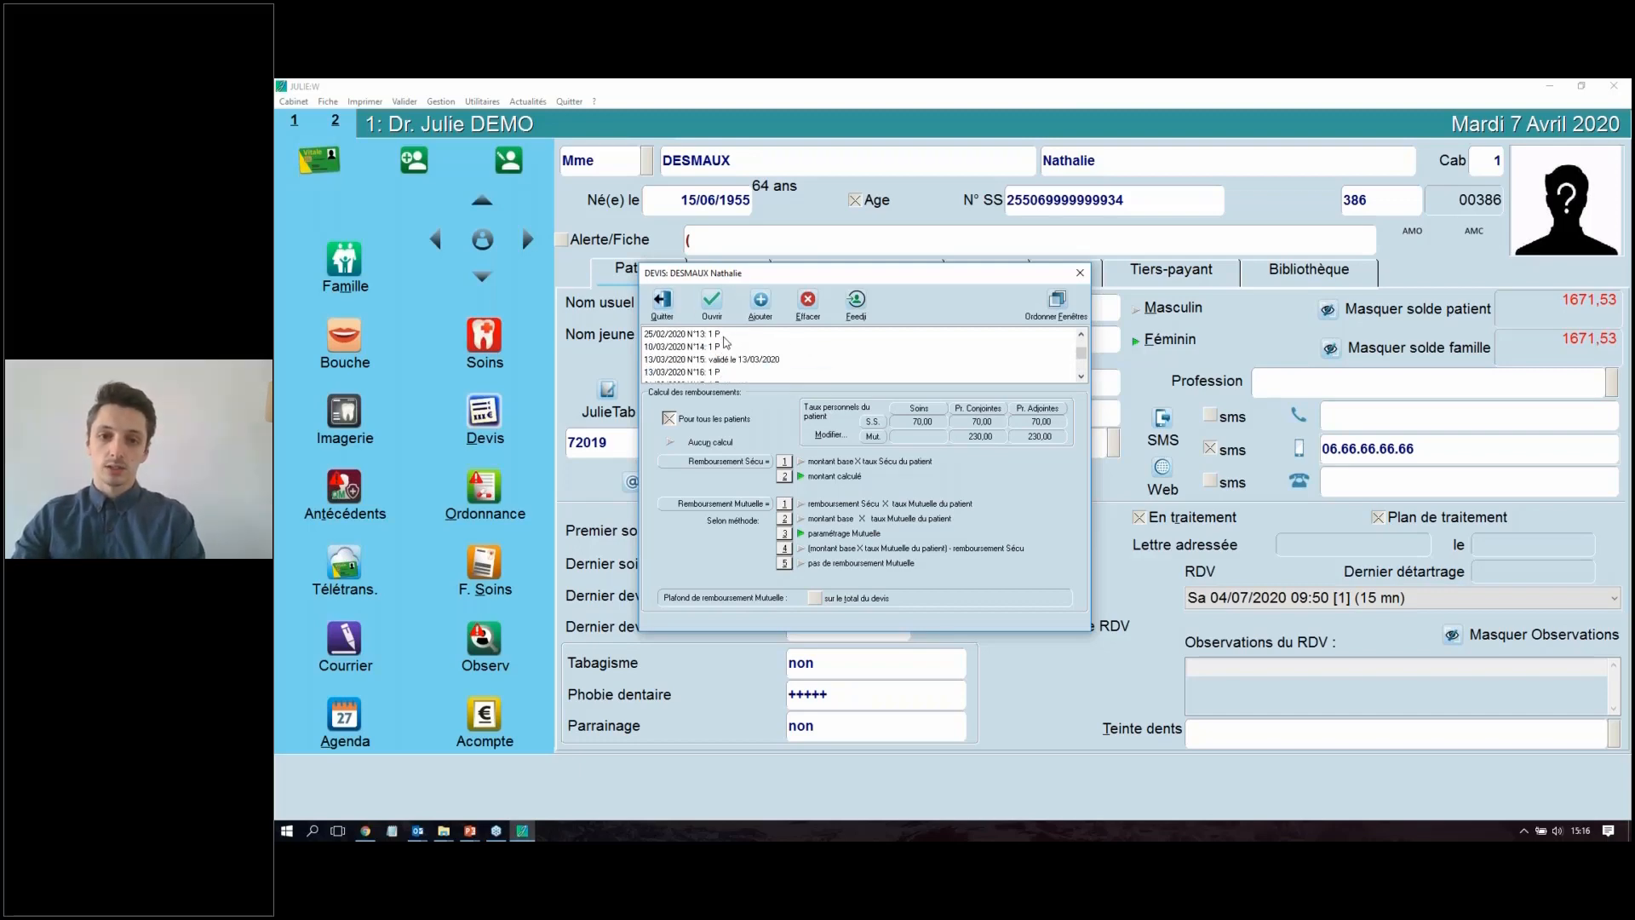
{"action": "scroll", "coordinate": [731, 361], "scroll_direction": "down", "scroll_amount": 3}
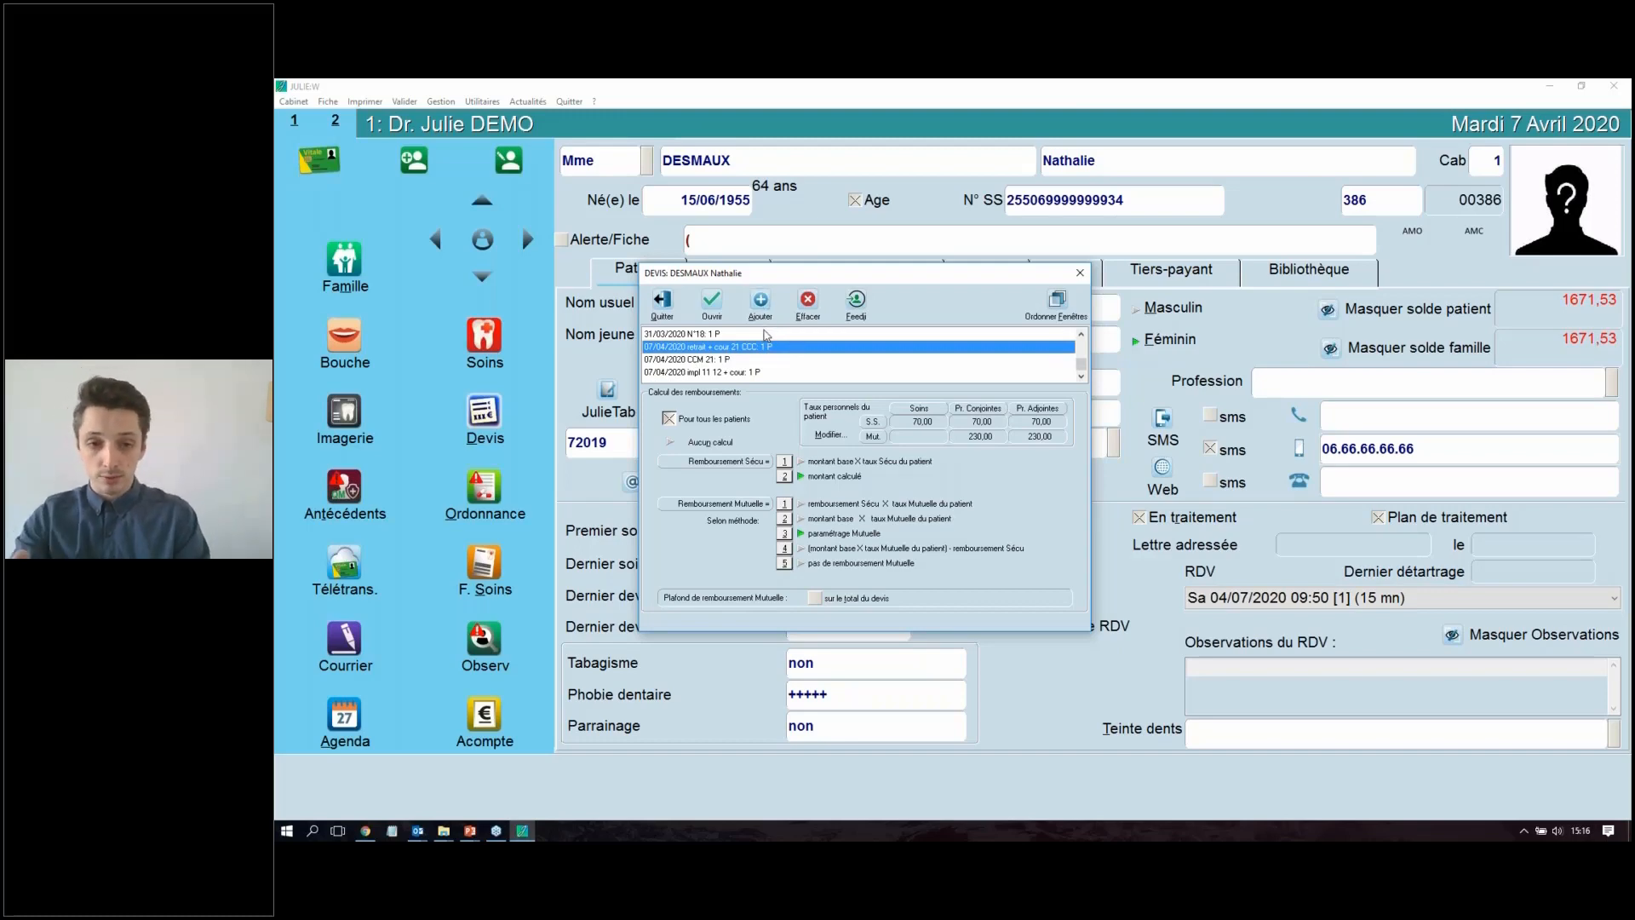
{"action": "left_click", "coordinate": [761, 299]}
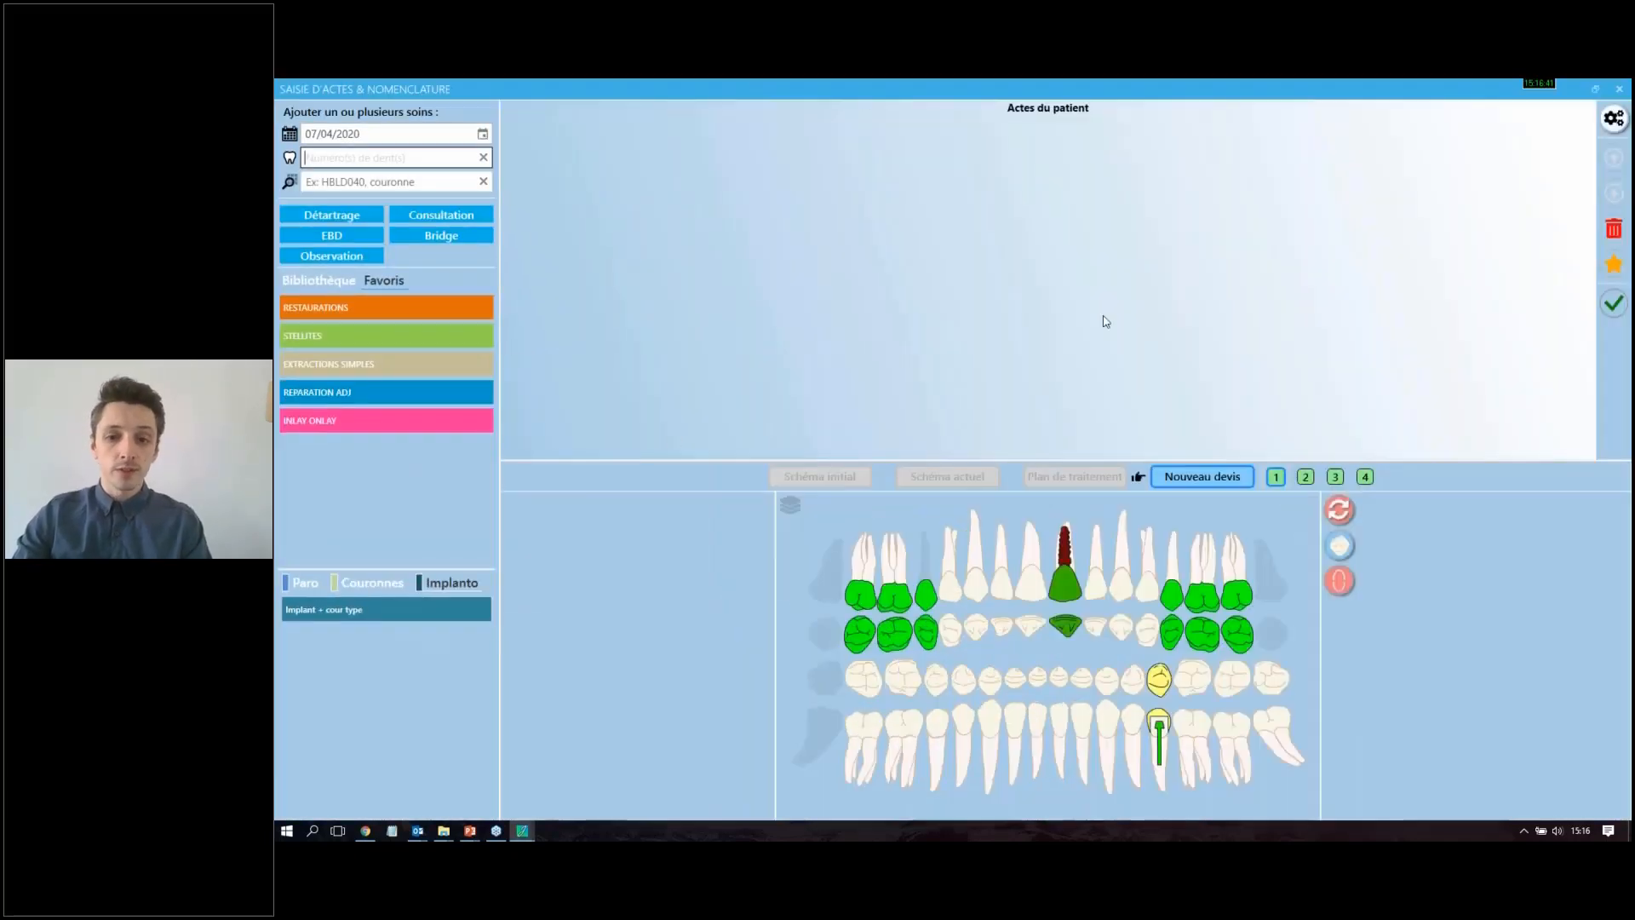
{"action": "left_click", "coordinate": [1027, 563]}
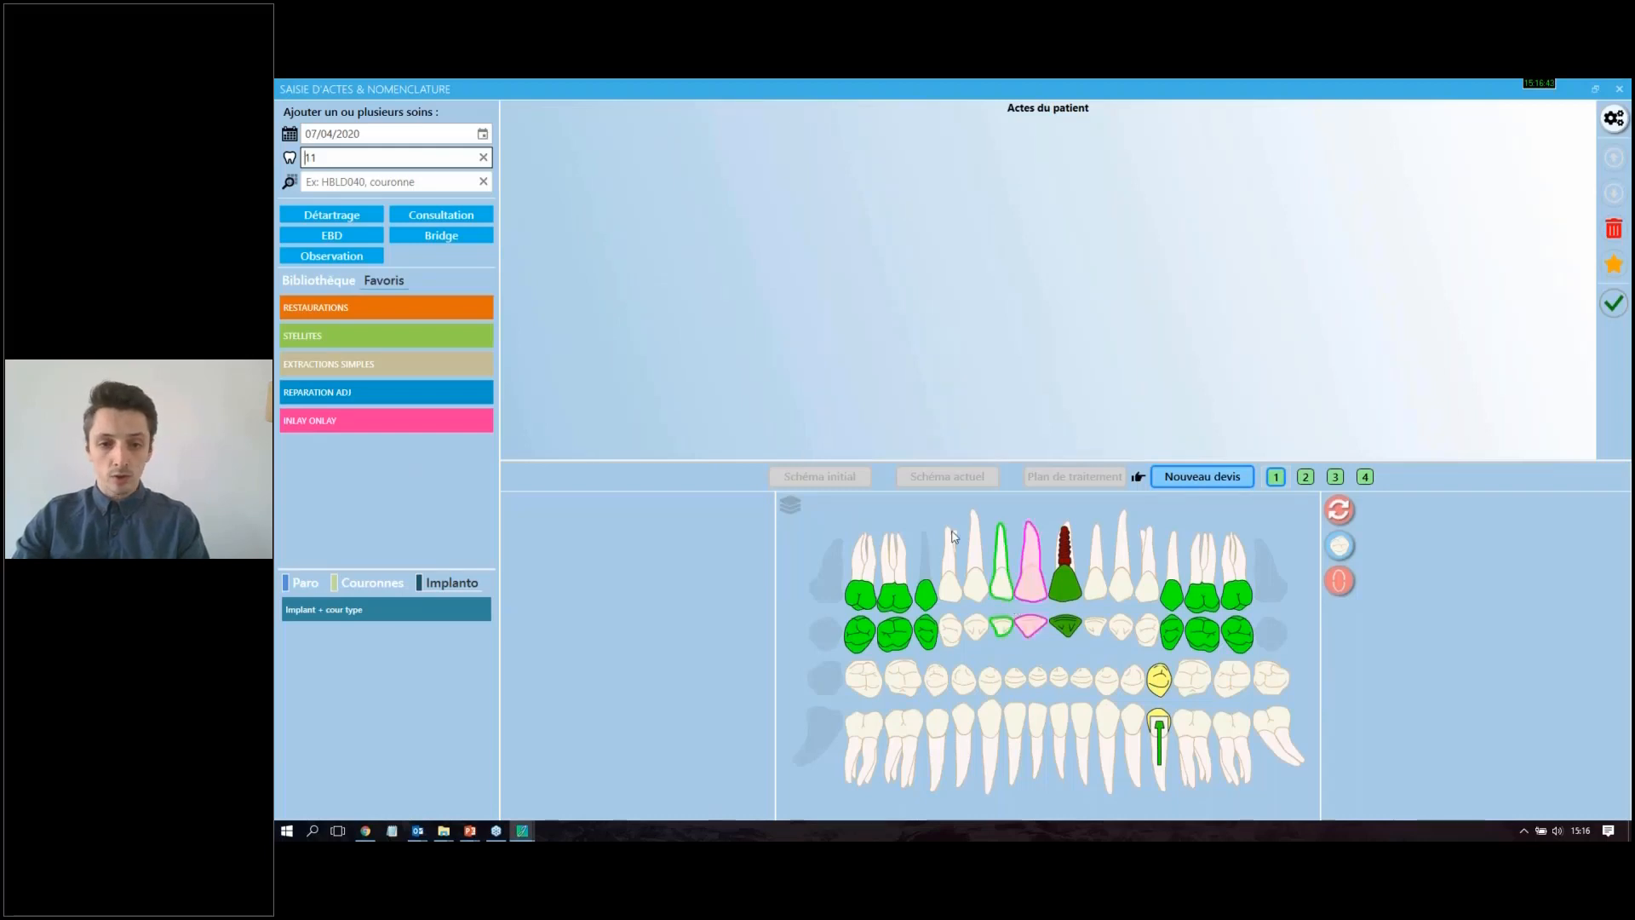
{"action": "left_click", "coordinate": [373, 582]}
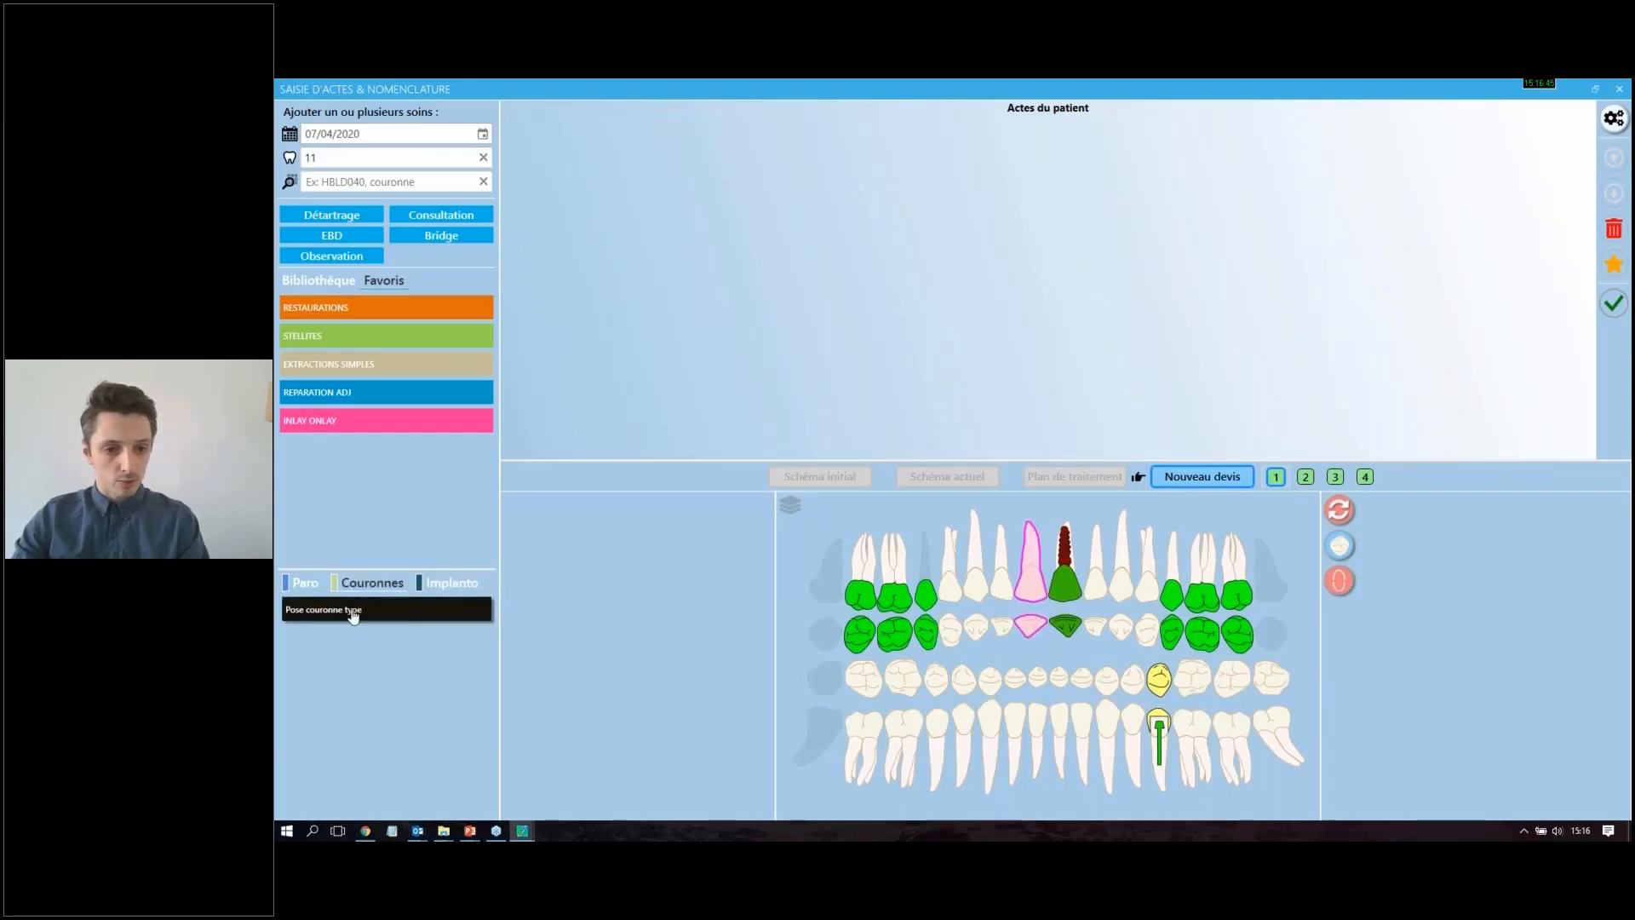
{"action": "left_click", "coordinate": [350, 612]}
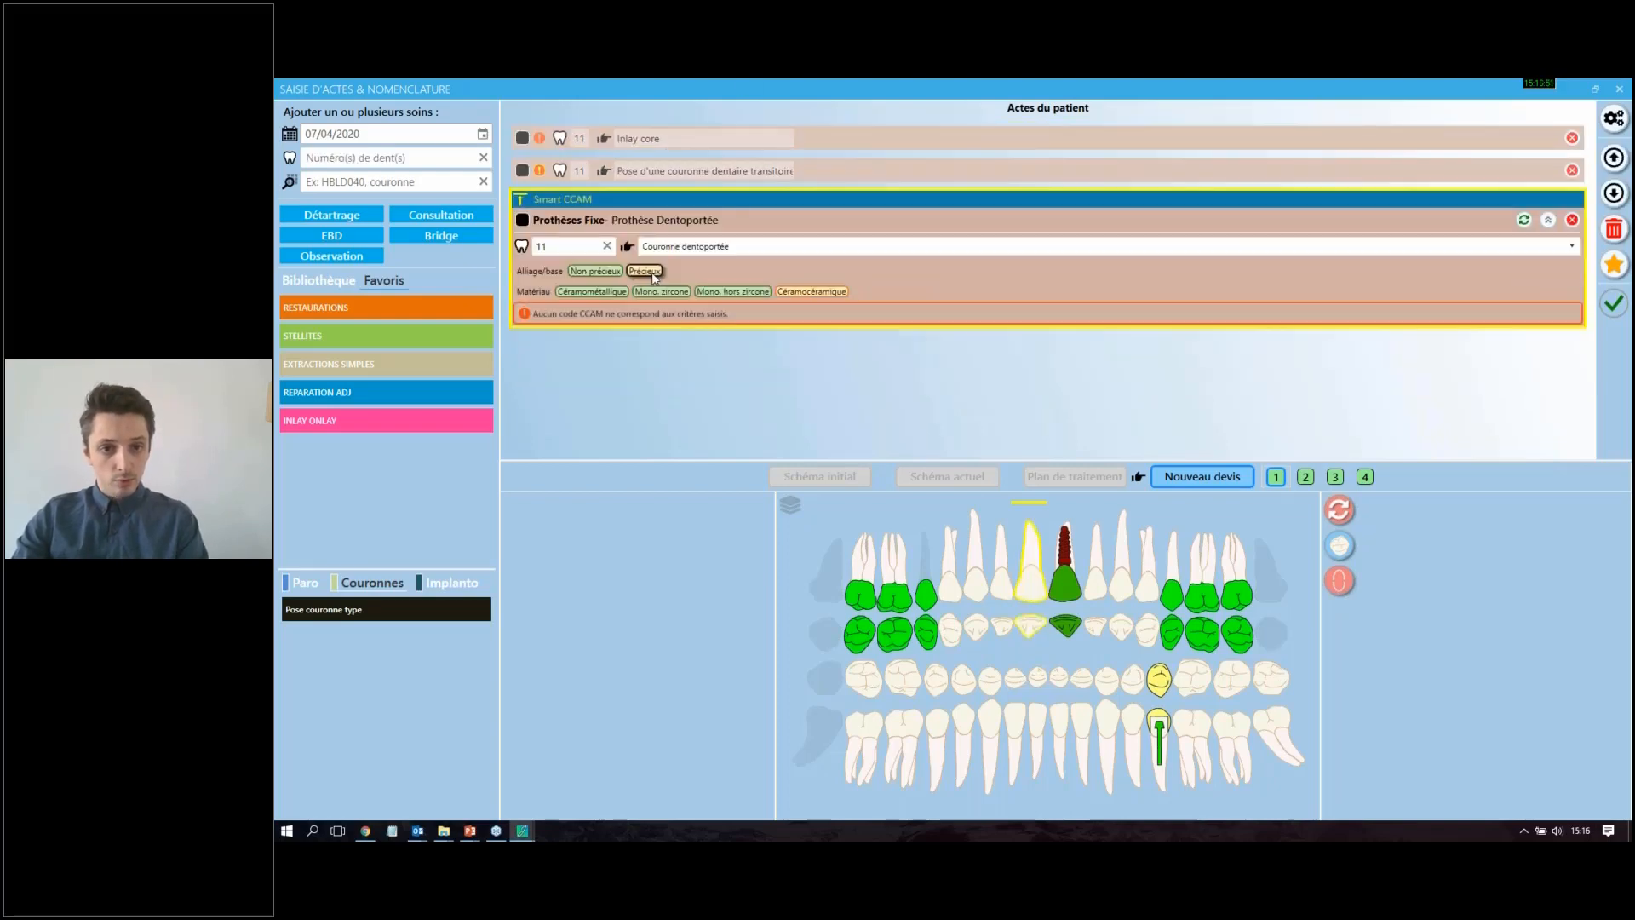
Step: Choose Céramocéramique as the material of tooth 11's crown and validate the quote's acts
{"action": "left_click", "coordinate": [644, 272]}
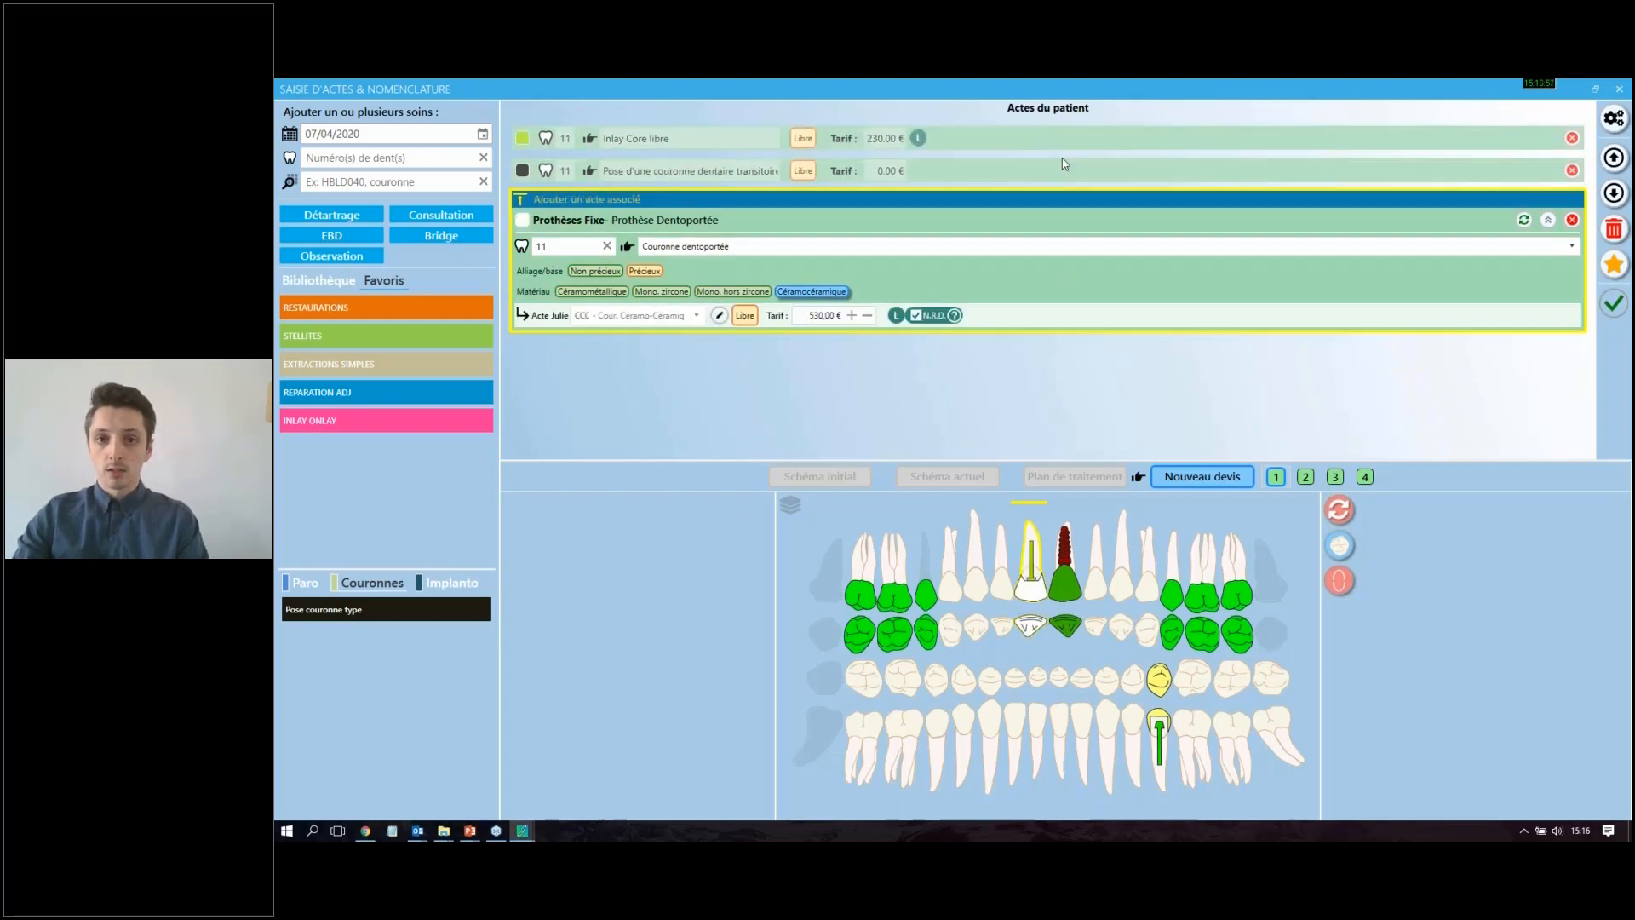
{"action": "double_click", "coordinate": [1406, 86]}
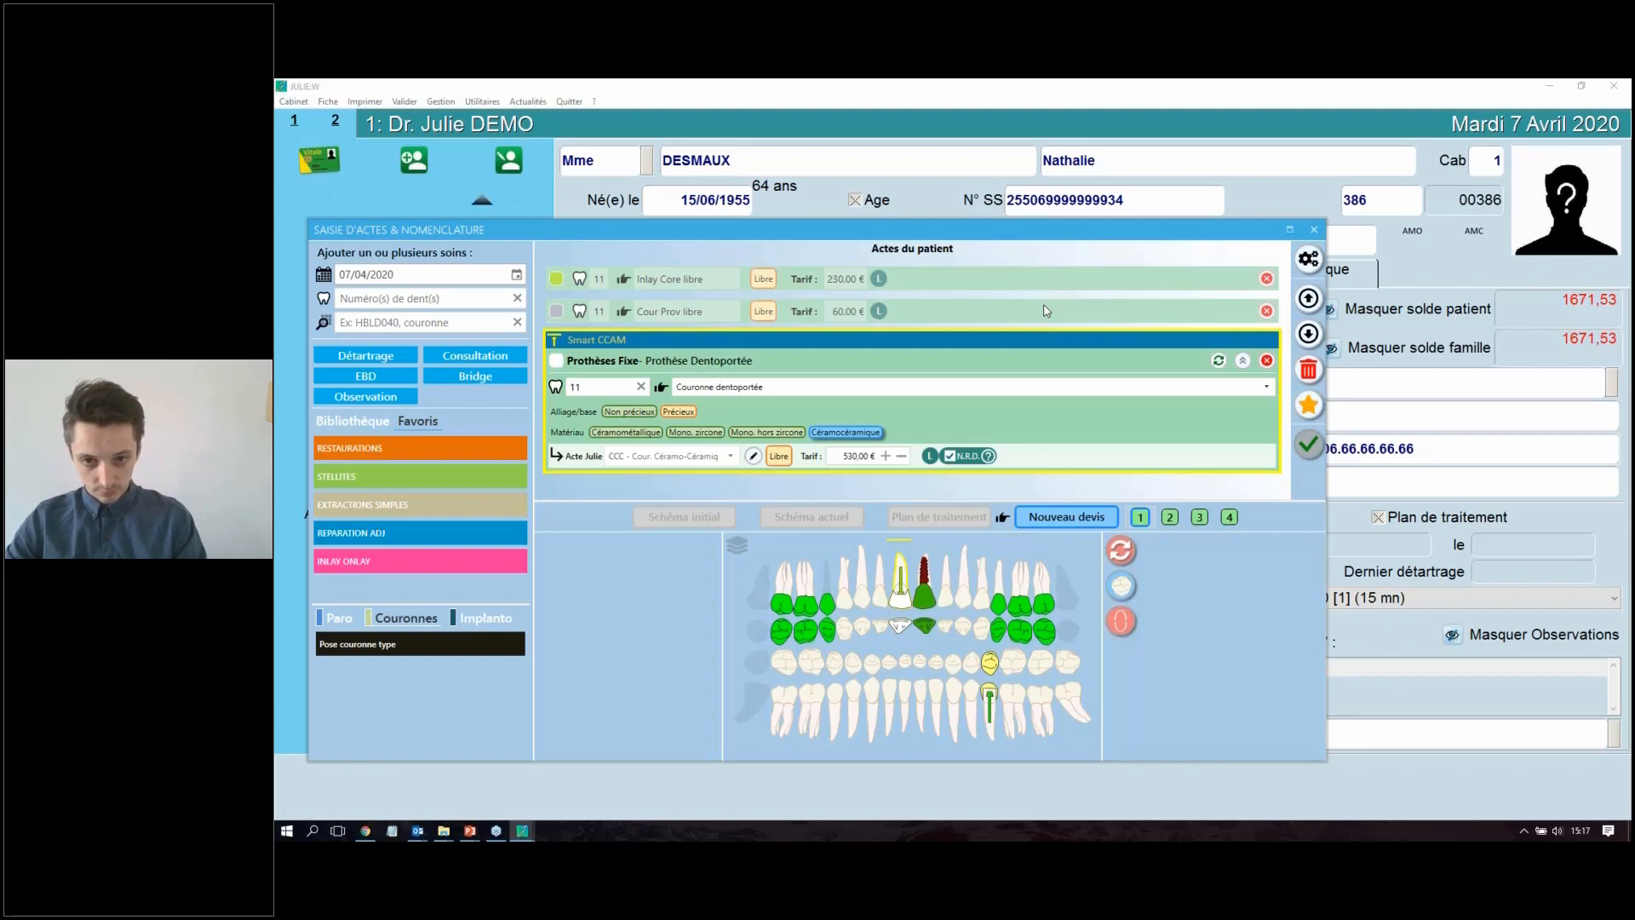
{"action": "left_click", "coordinate": [1309, 444]}
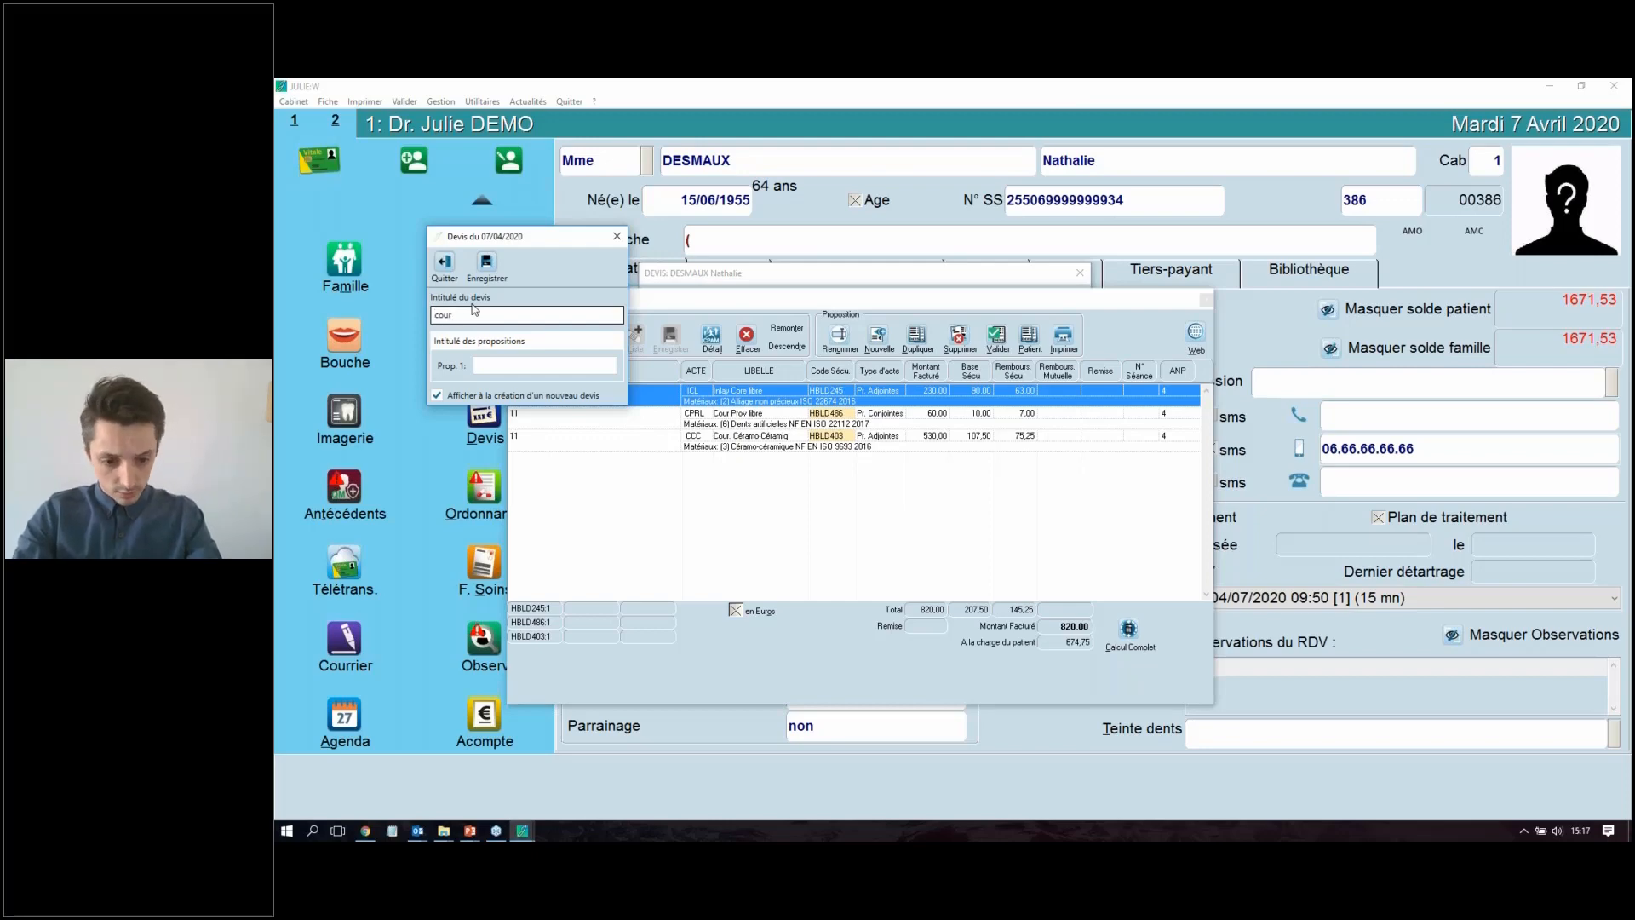
Step: Title the quote "cour ccc 11" and disable "Afficher à la création d'un nouveau devis"
{"action": "type", "text": "11"}
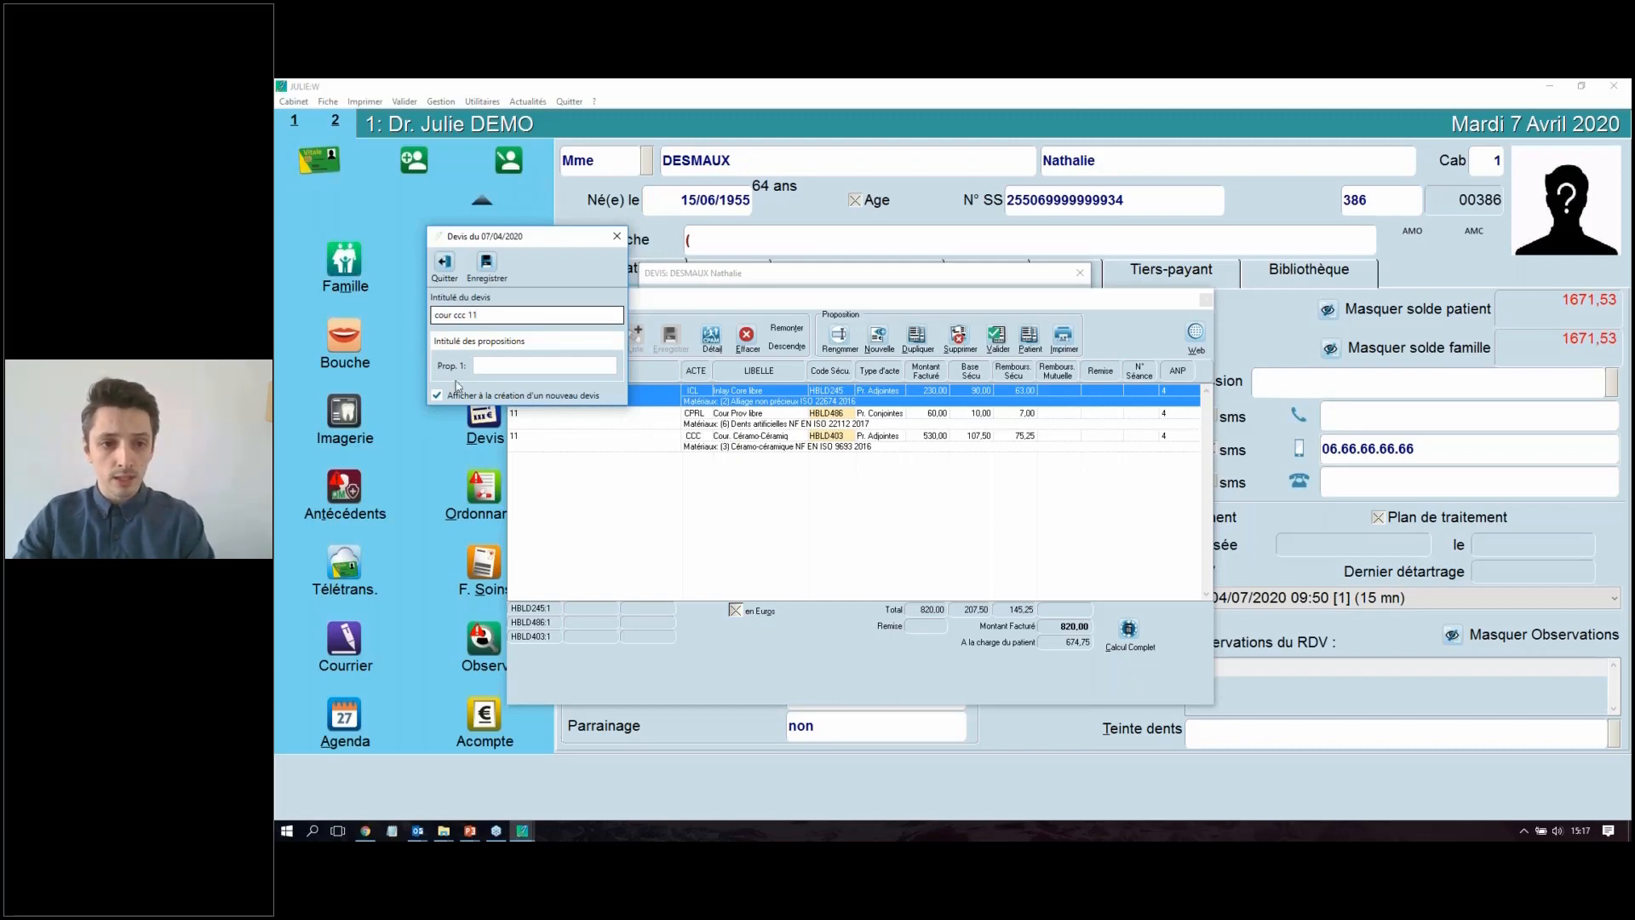
{"action": "left_click", "coordinate": [518, 368]}
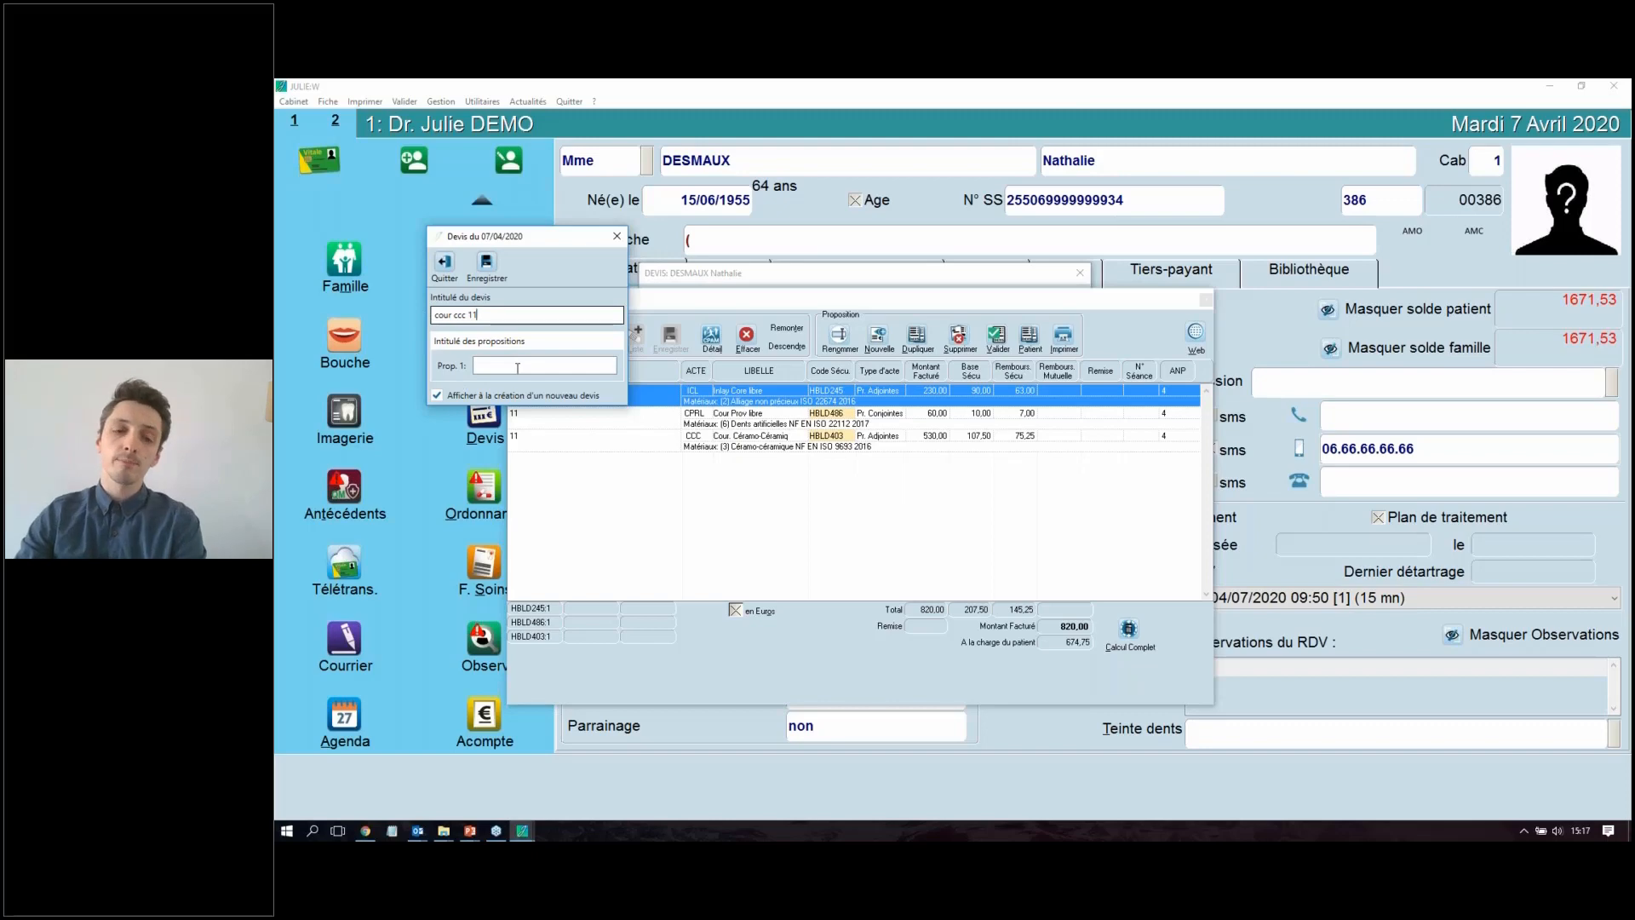
{"action": "left_click_drag", "start_coordinate": [512, 243], "coordinate": [414, 252]}
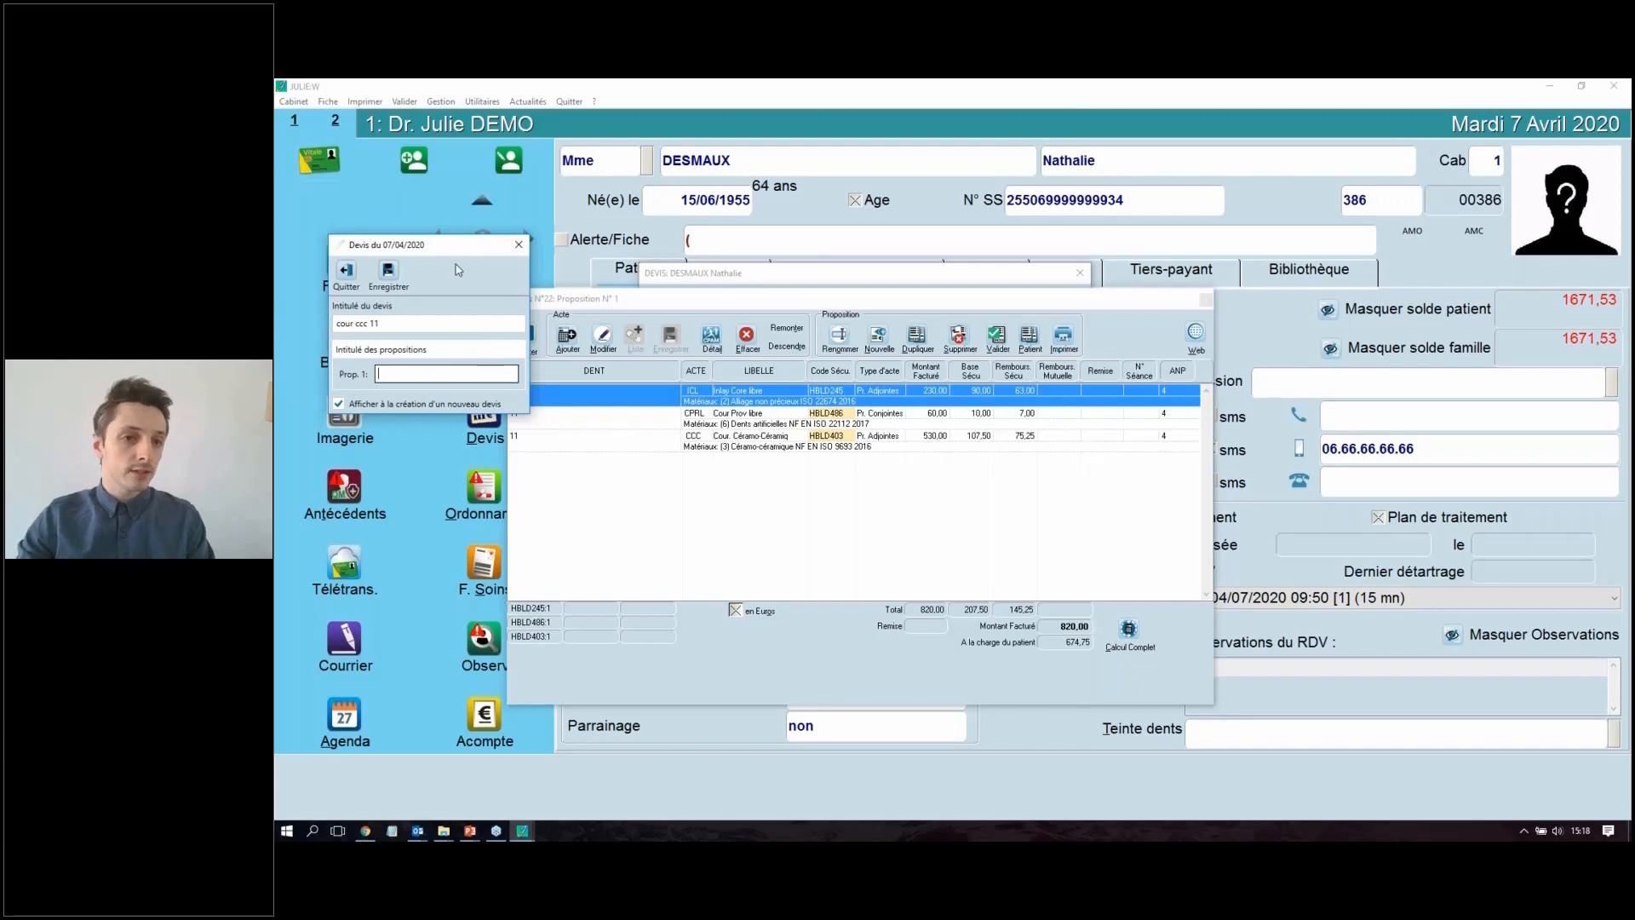
{"action": "left_click_drag", "start_coordinate": [447, 249], "coordinate": [651, 158]}
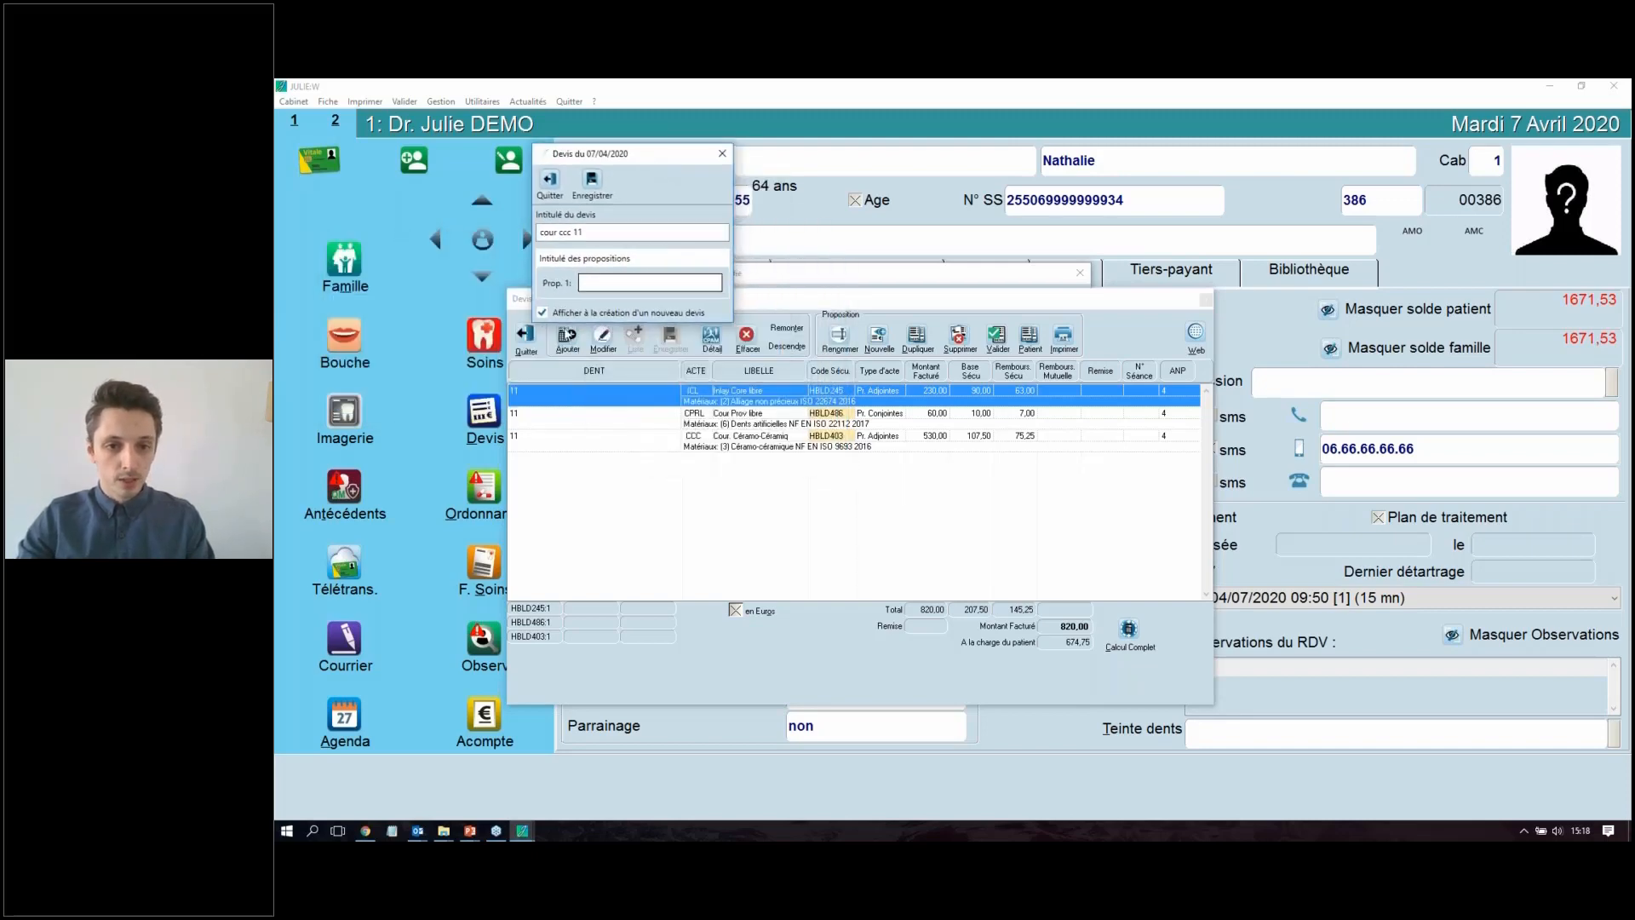
{"action": "left_click", "coordinate": [542, 314]}
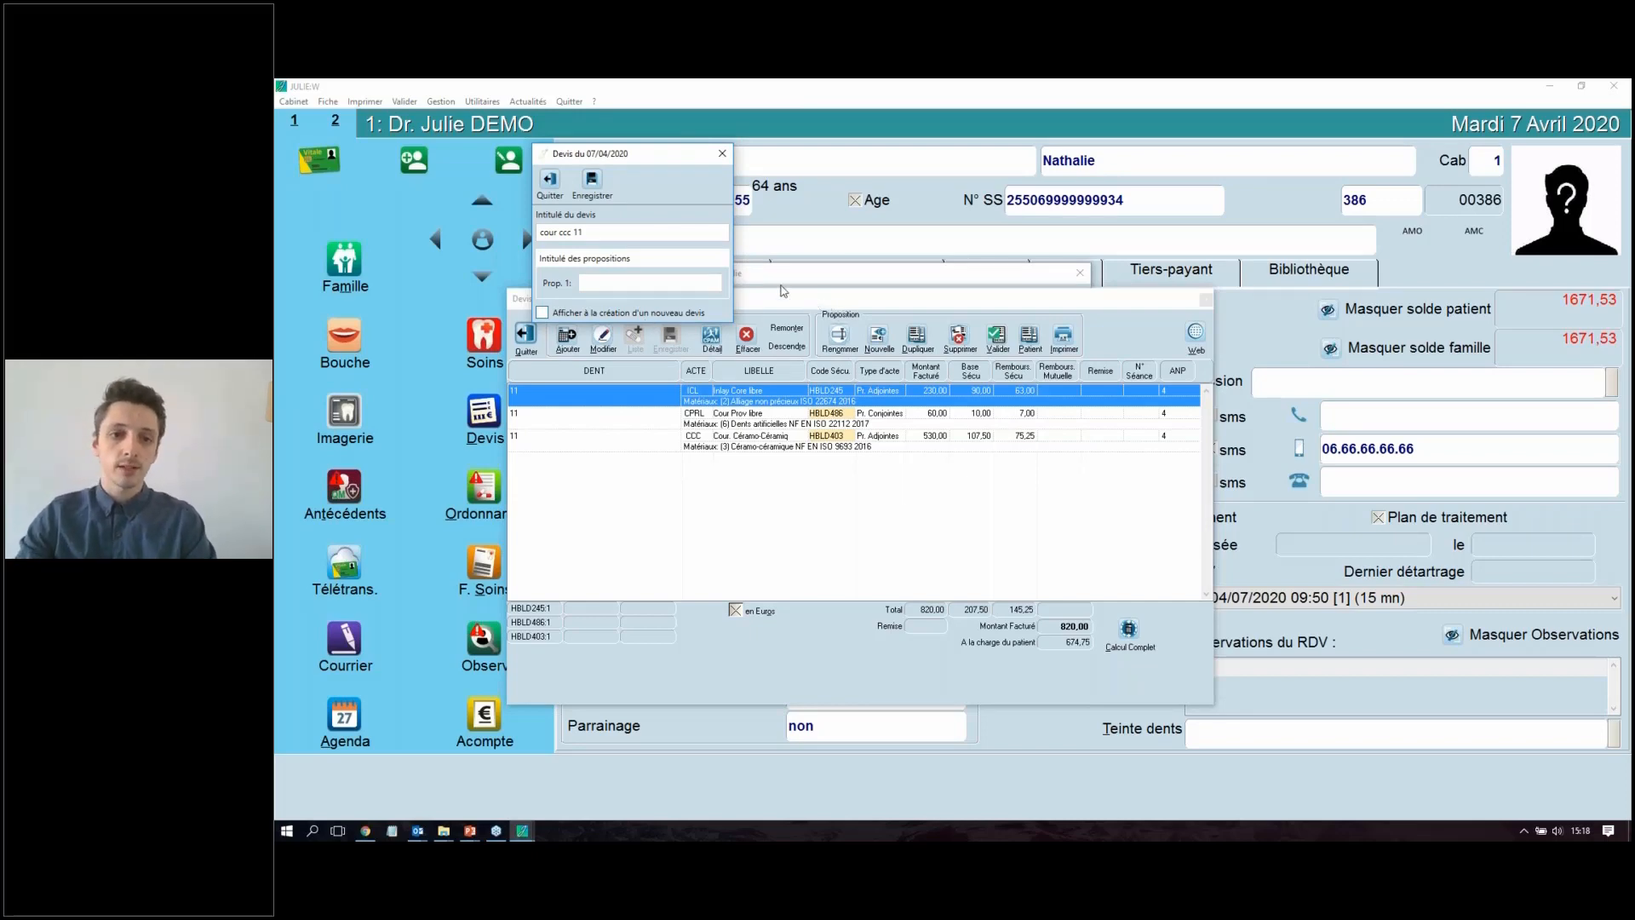
Step: Save the quote's title and display setting, and reposition the proposal window
{"action": "left_click", "coordinate": [586, 188]}
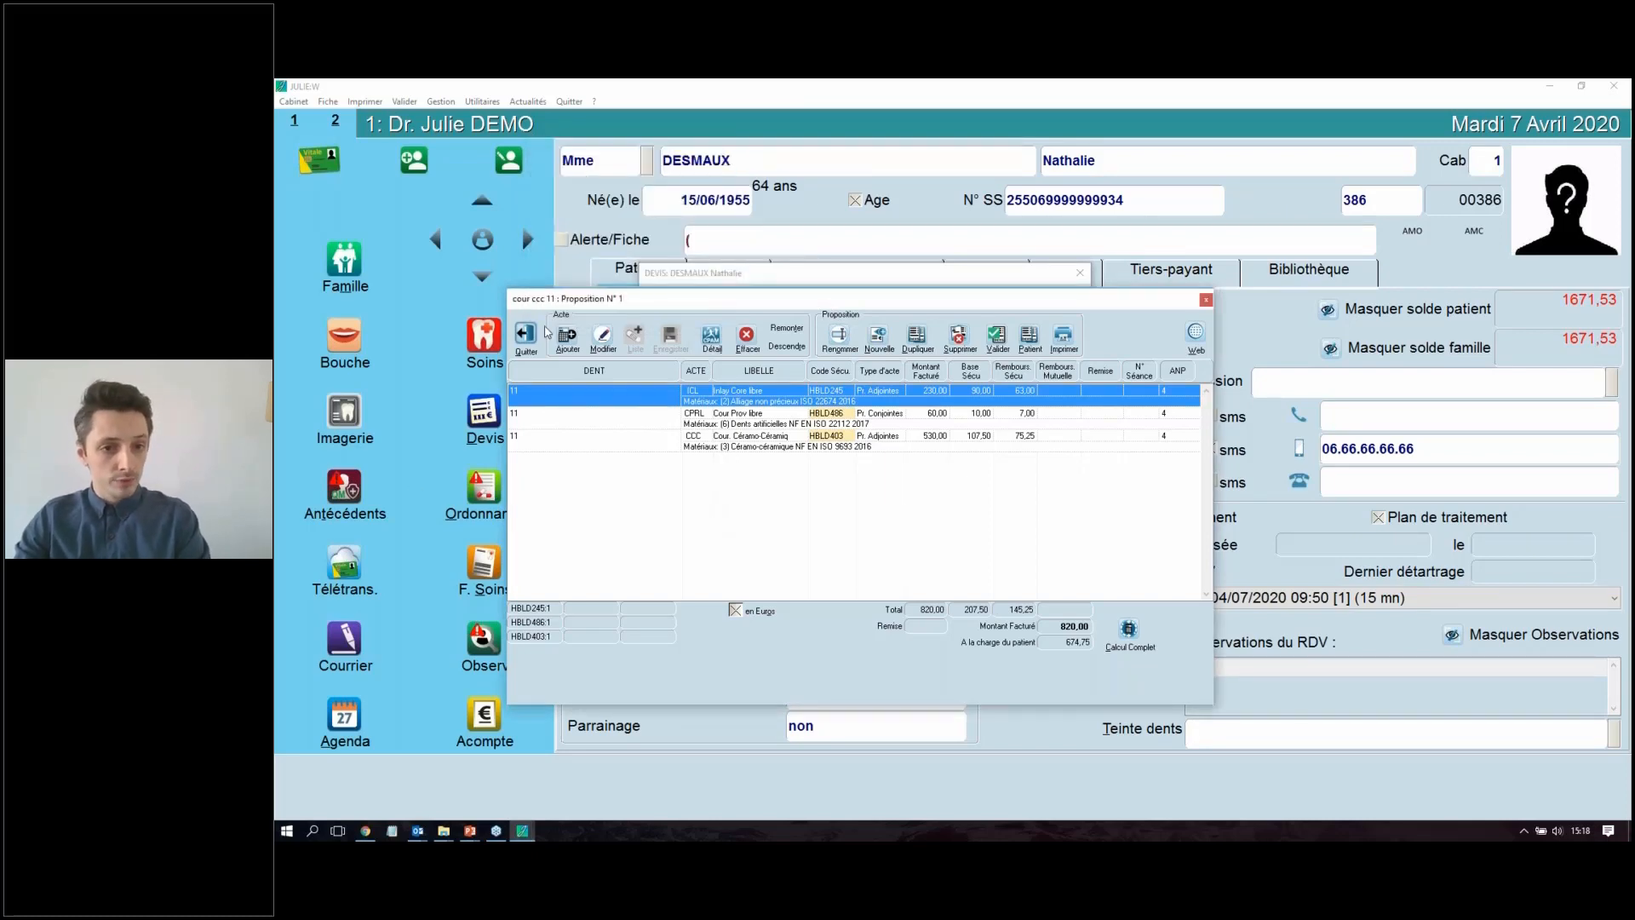
{"action": "left_click_drag", "start_coordinate": [575, 297], "coordinate": [609, 330]}
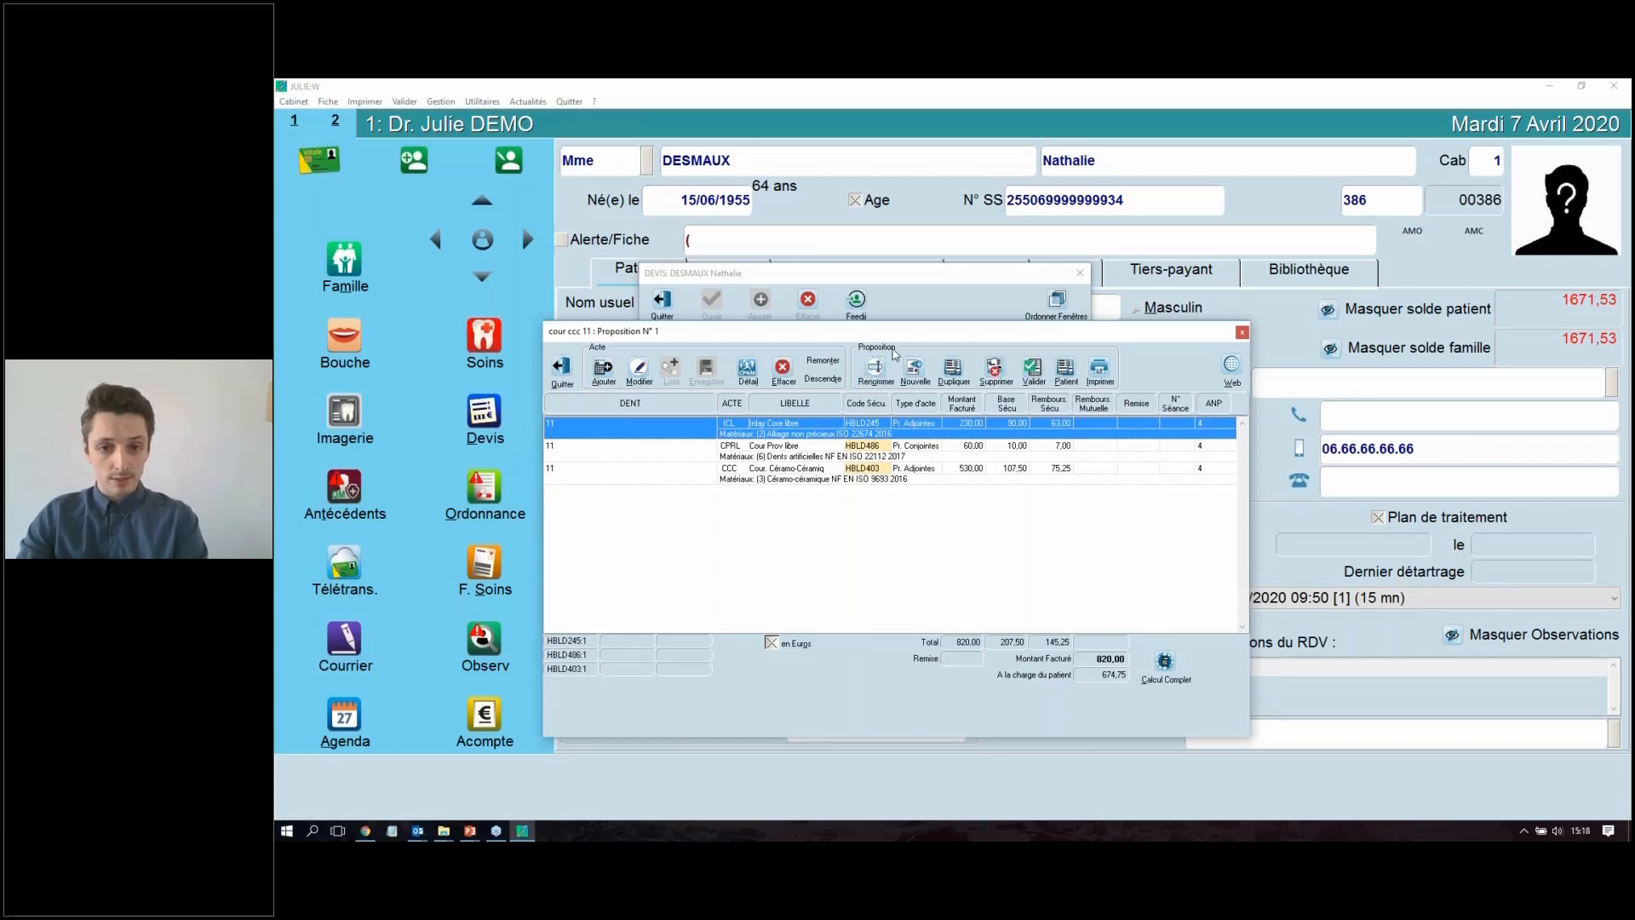
Step: Try replacing the quote's title with "ccdwvd<db" and leave the title window without saving
{"action": "left_click", "coordinate": [876, 367]}
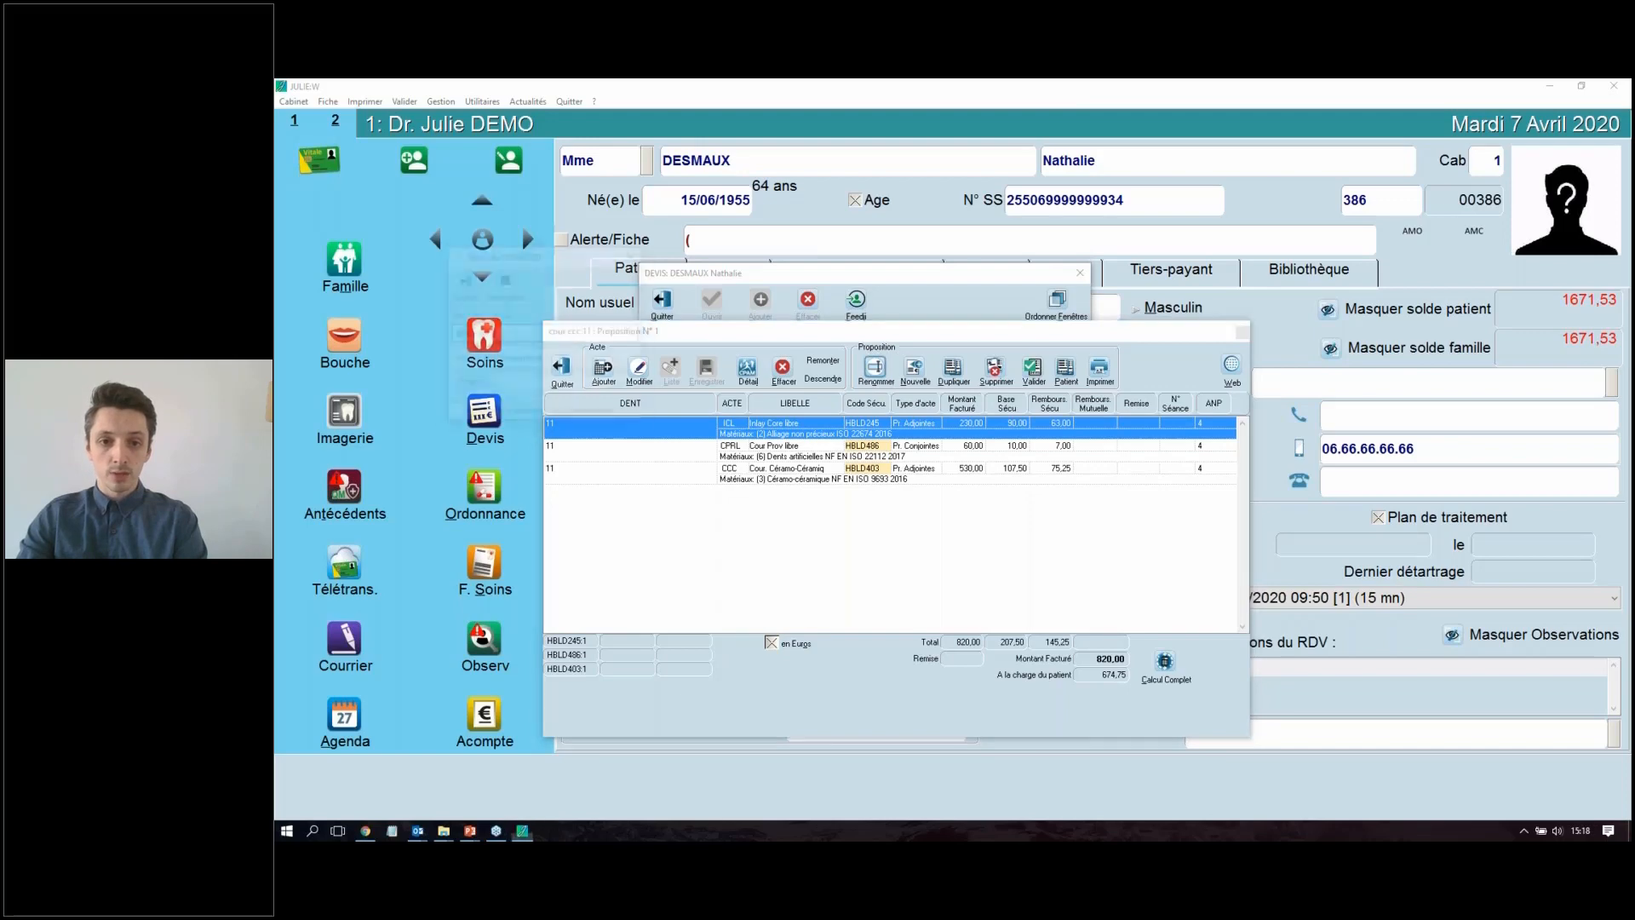
{"action": "left_click_drag", "start_coordinate": [588, 255], "coordinate": [616, 228]}
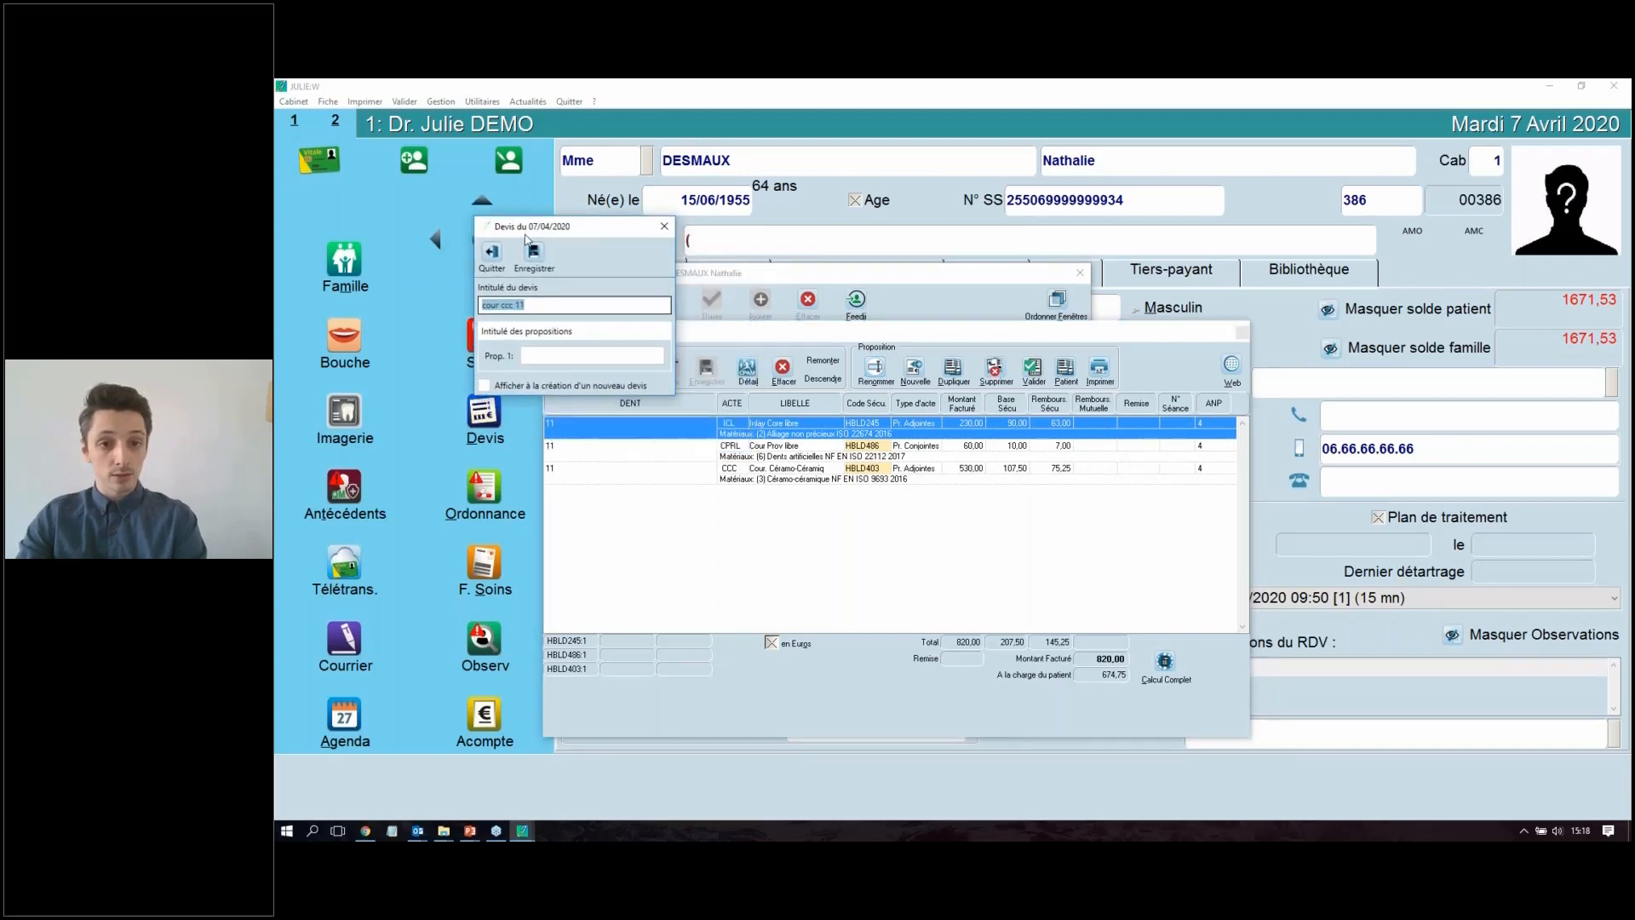
{"action": "left_click", "coordinate": [493, 304]}
{"action": "key", "text": "ctrl+a"}
{"action": "type", "text": "ccdwvd<db"}
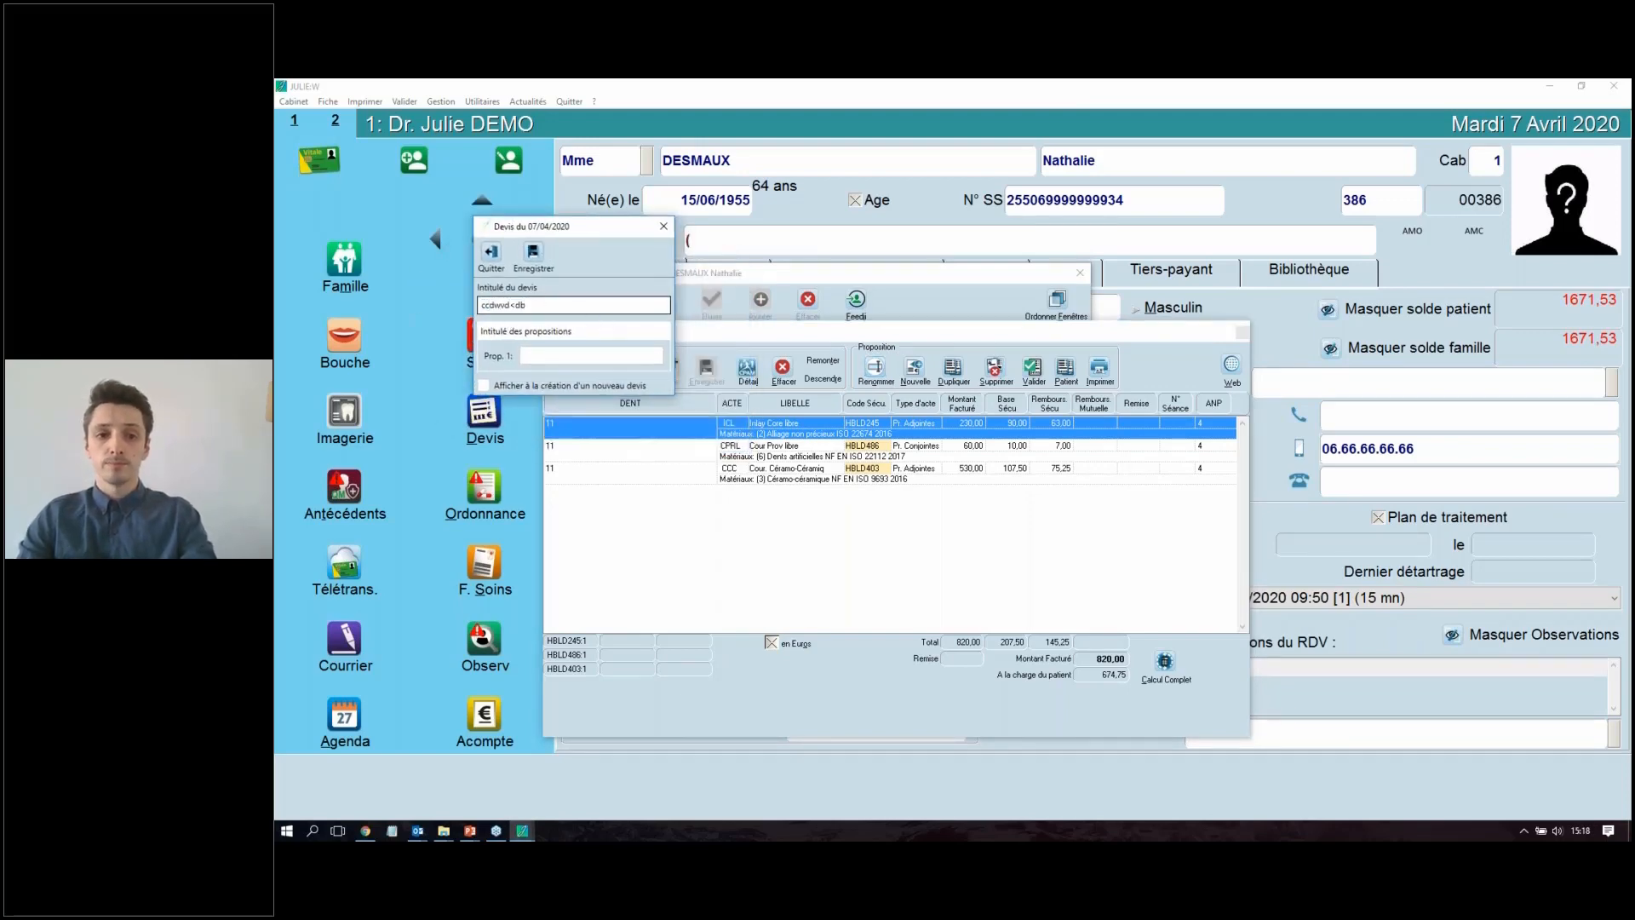
{"action": "left_click_drag", "start_coordinate": [557, 304], "coordinate": [351, 328]}
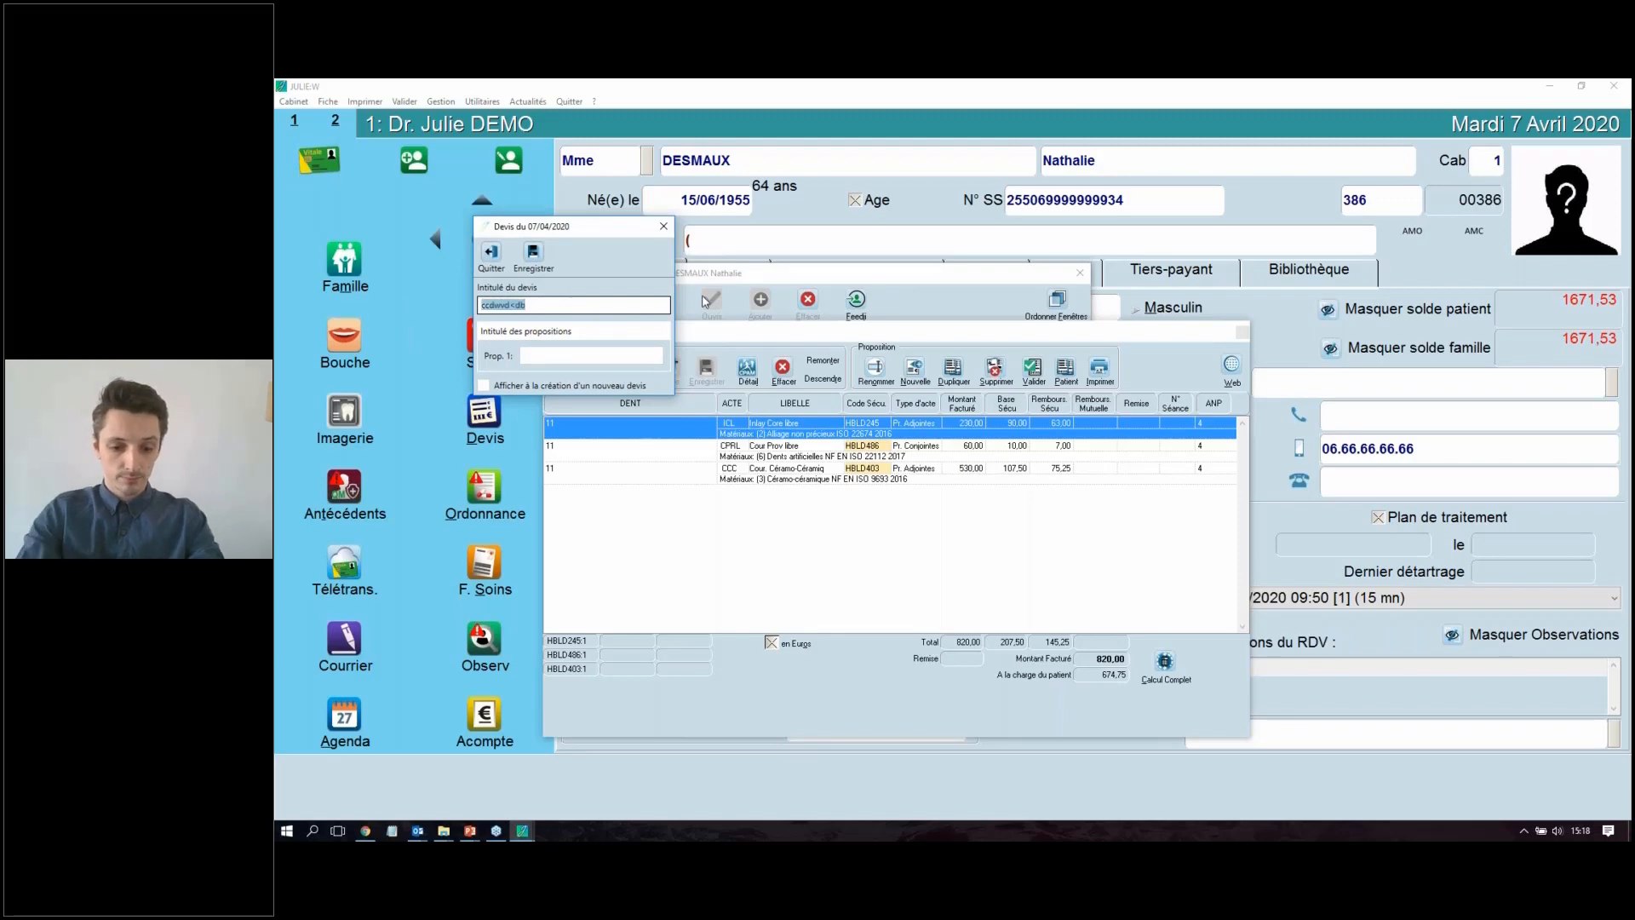
{"action": "left_click", "coordinate": [499, 260]}
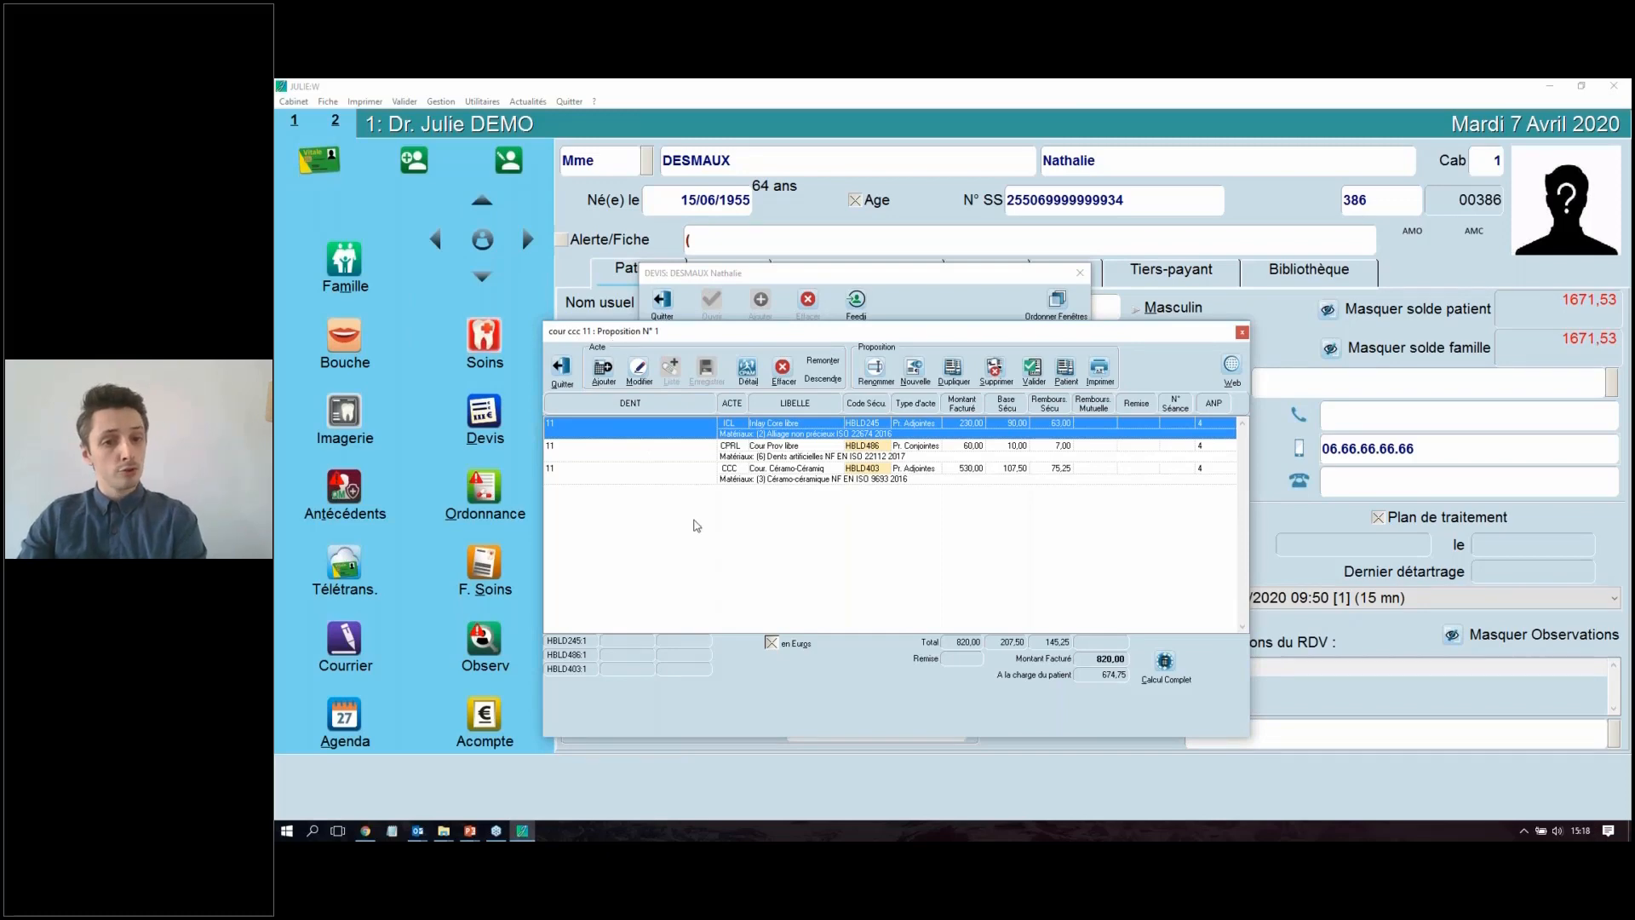
Step: Start printing Proposition 1 of the quote and choose DEVIS_2020 as the document
{"action": "left_click_drag", "start_coordinate": [955, 332], "coordinate": [873, 239]}
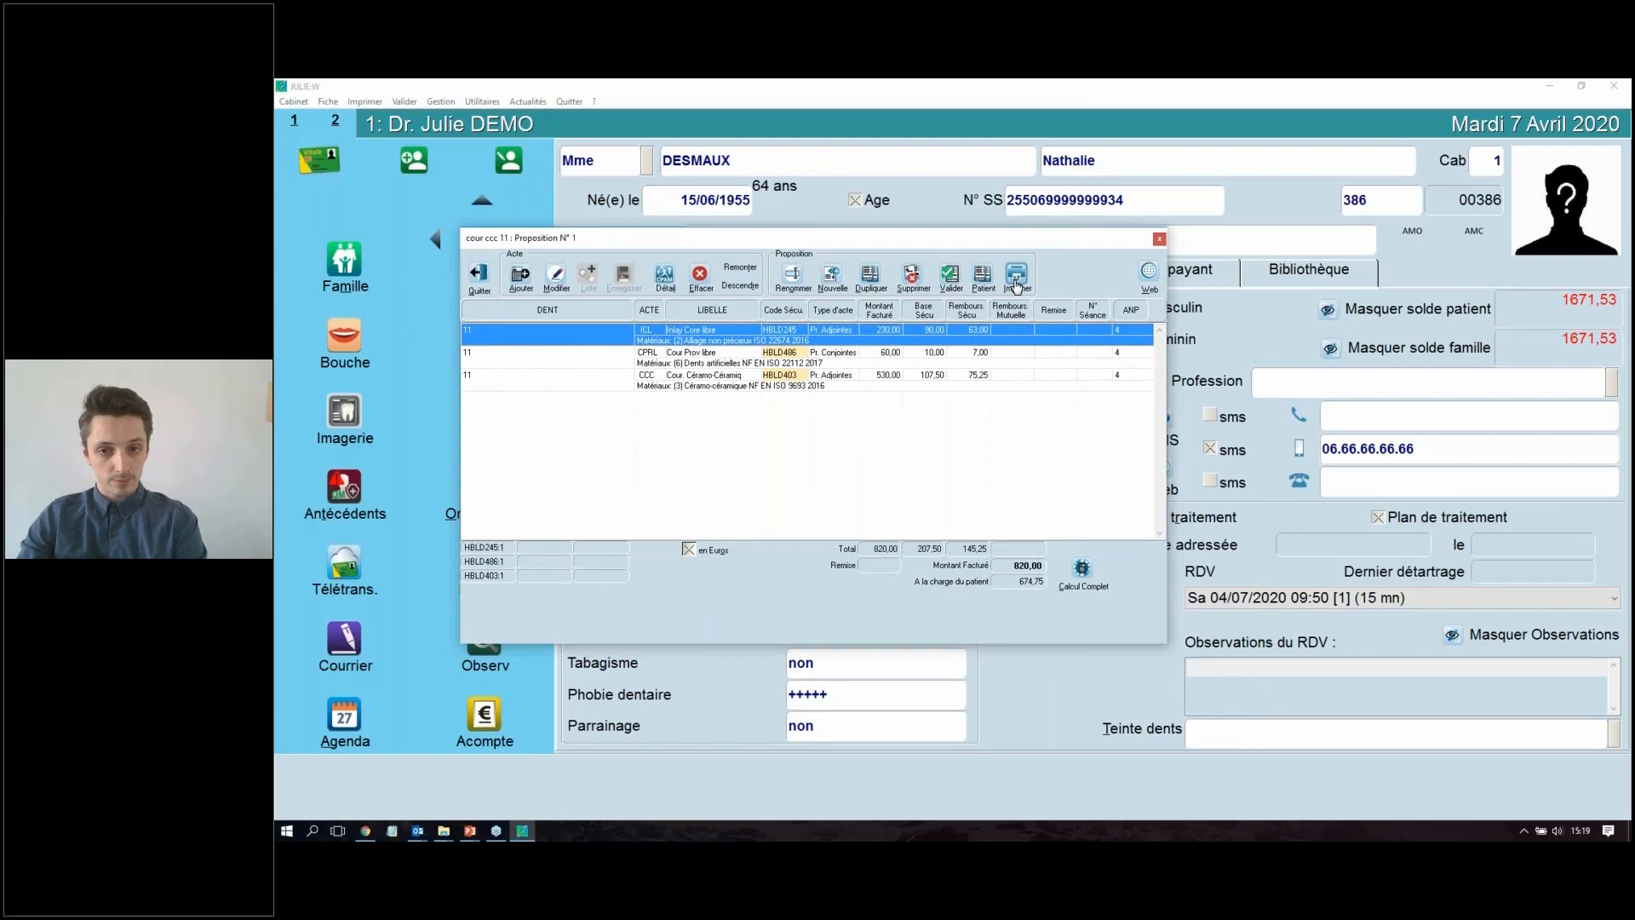
{"action": "left_click", "coordinate": [1016, 286]}
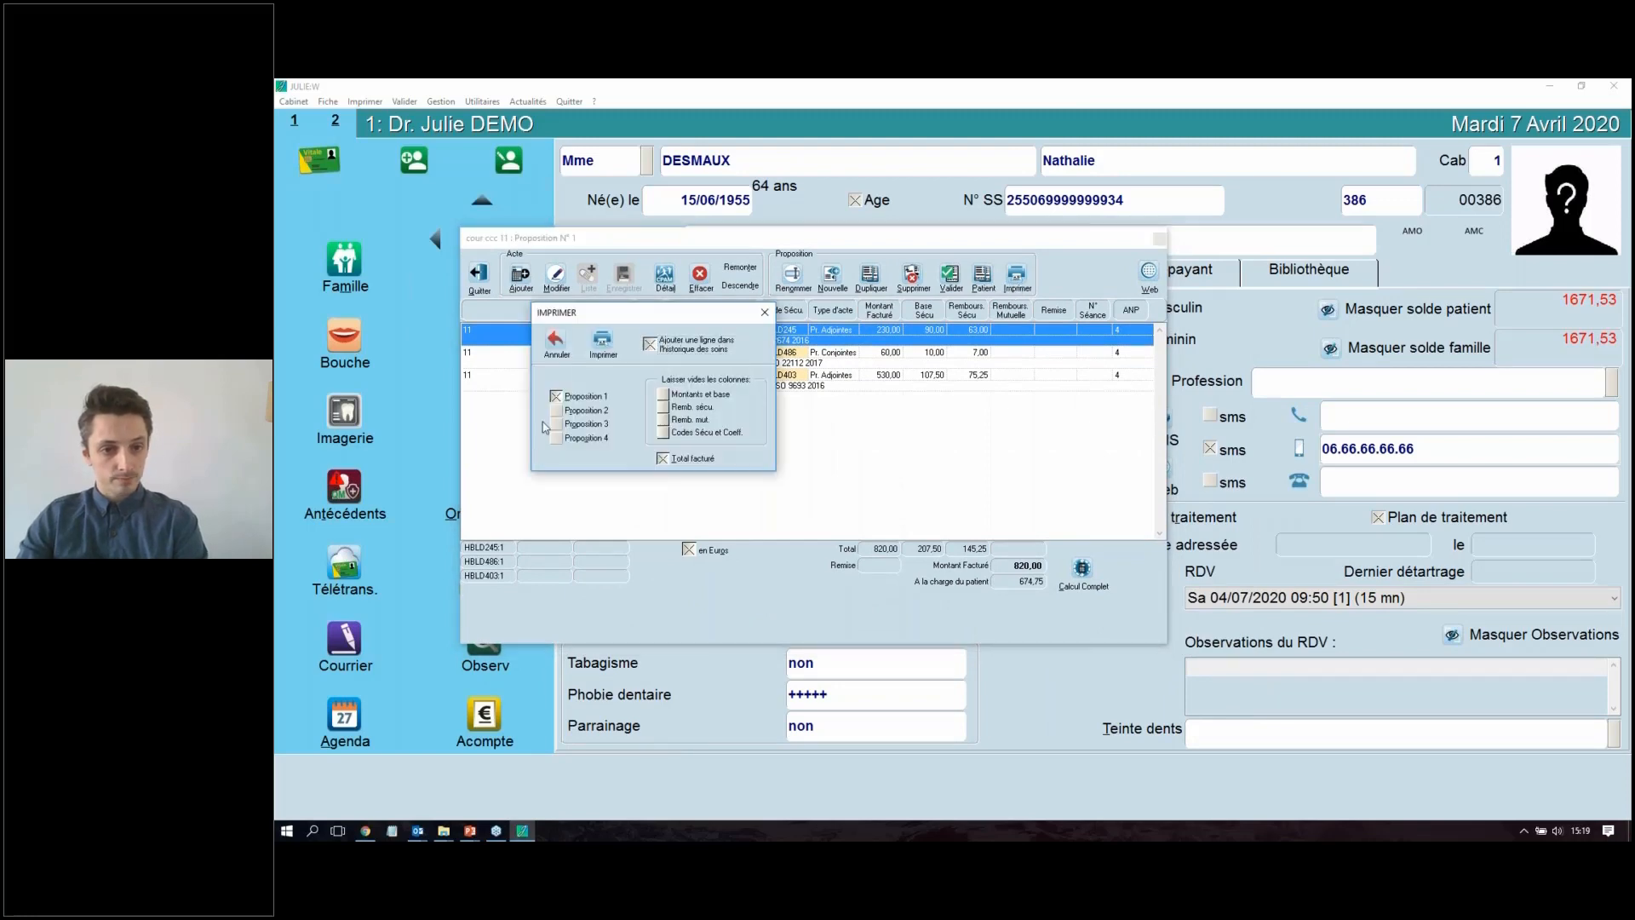
{"action": "left_click", "coordinate": [603, 341]}
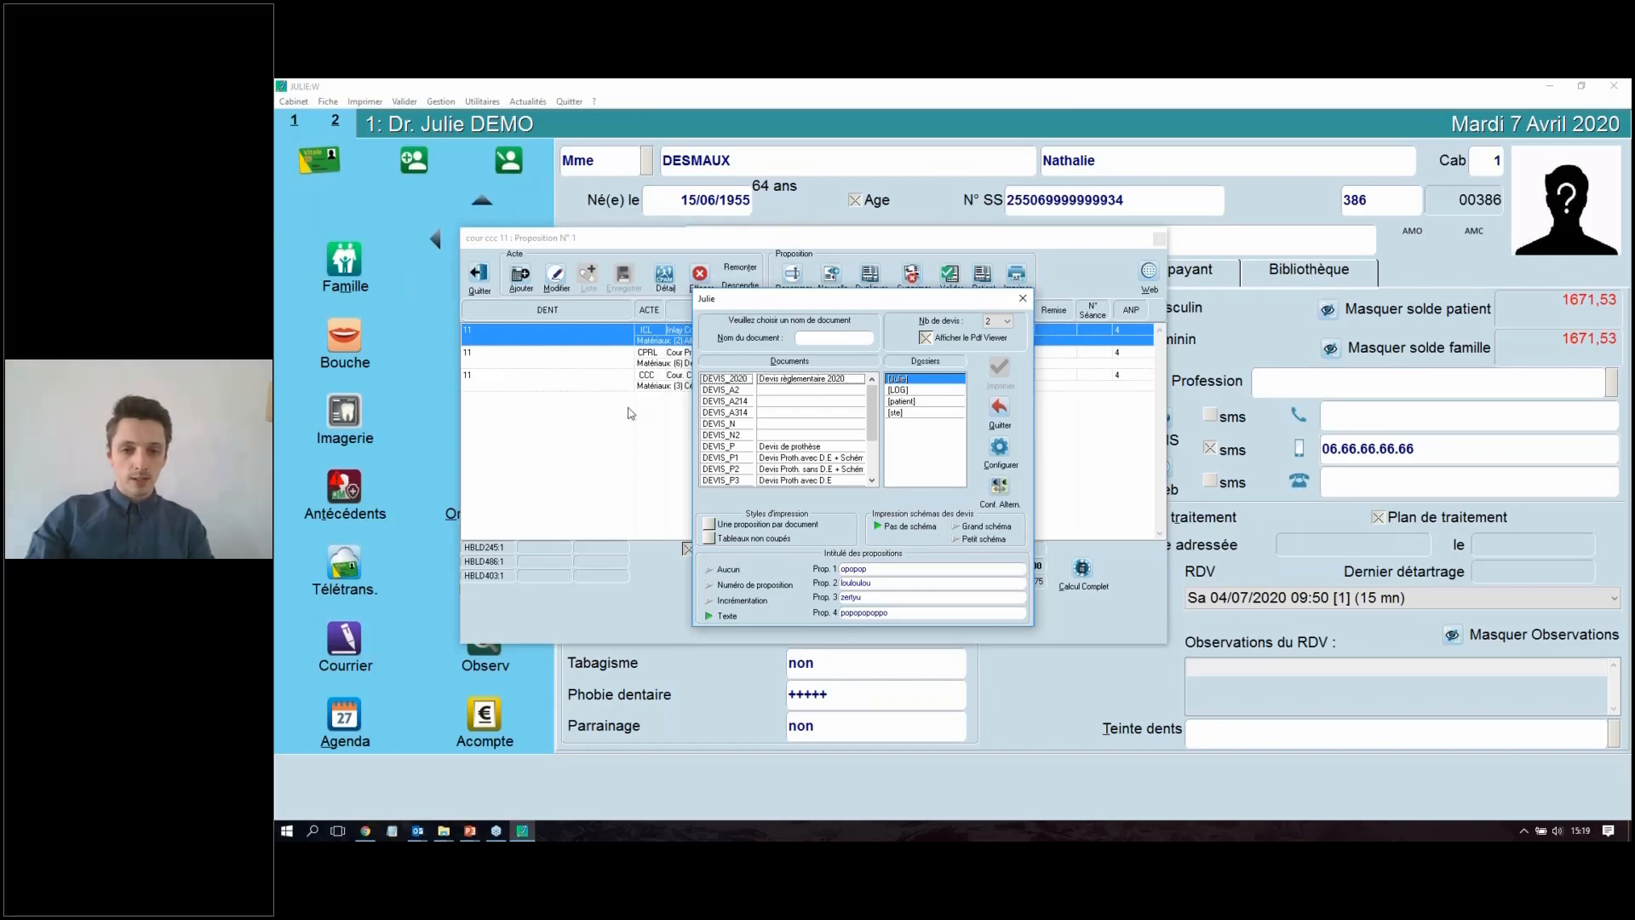
{"action": "left_click", "coordinate": [740, 380]}
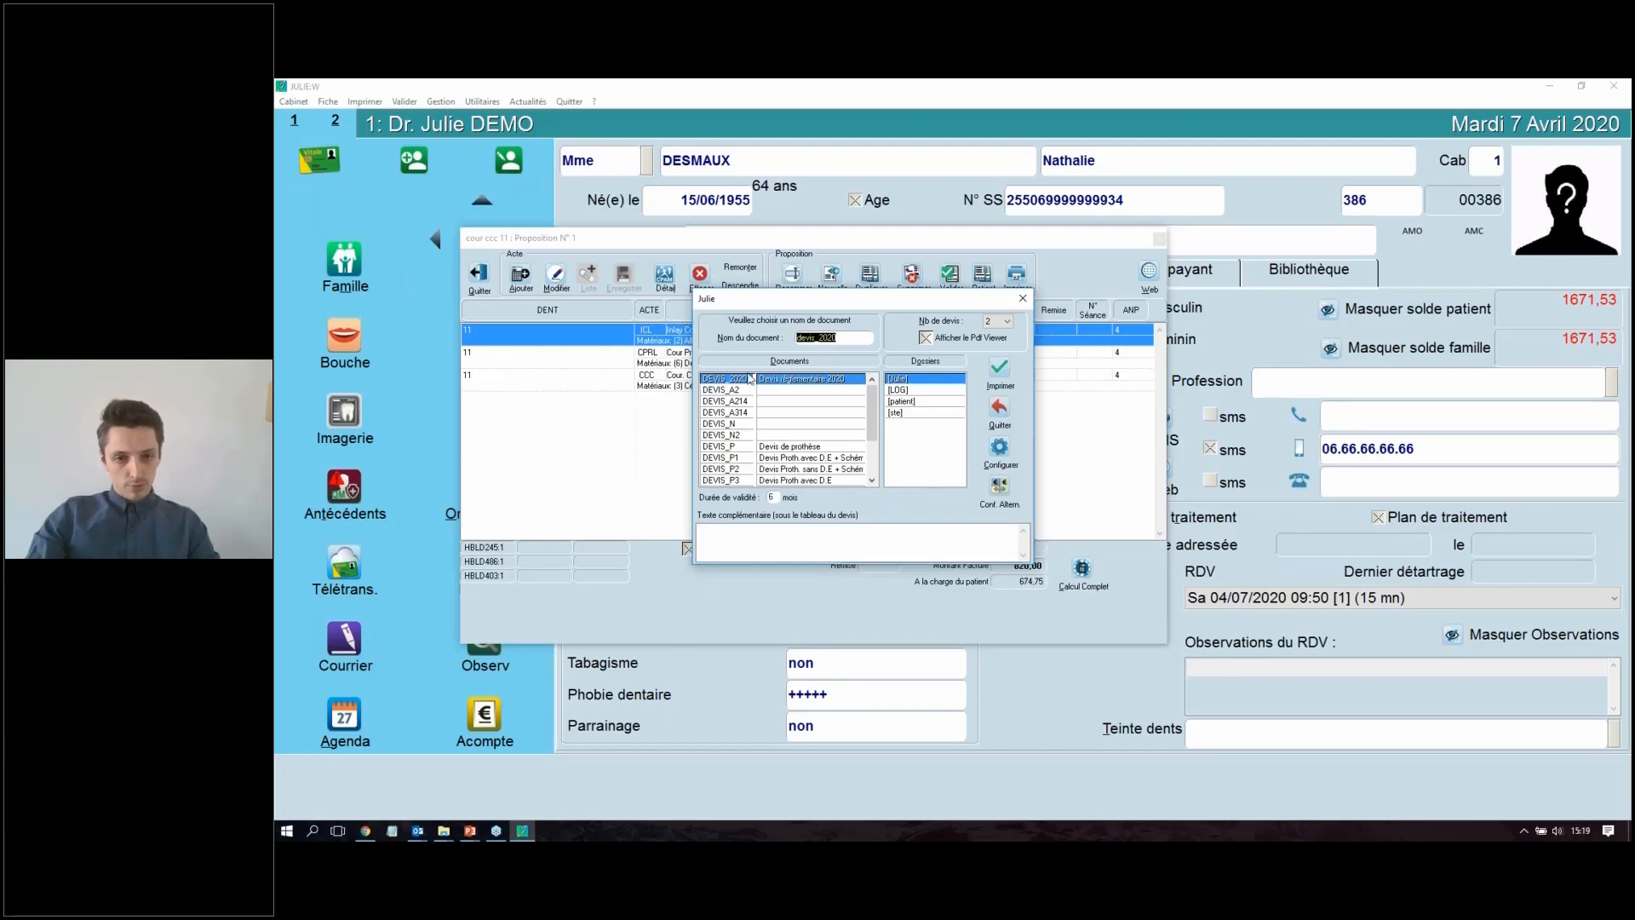
Step: Add the complementary text "un texte type ocnernant les reglements de ce devis" below the quote table
{"action": "left_click", "coordinate": [931, 527]}
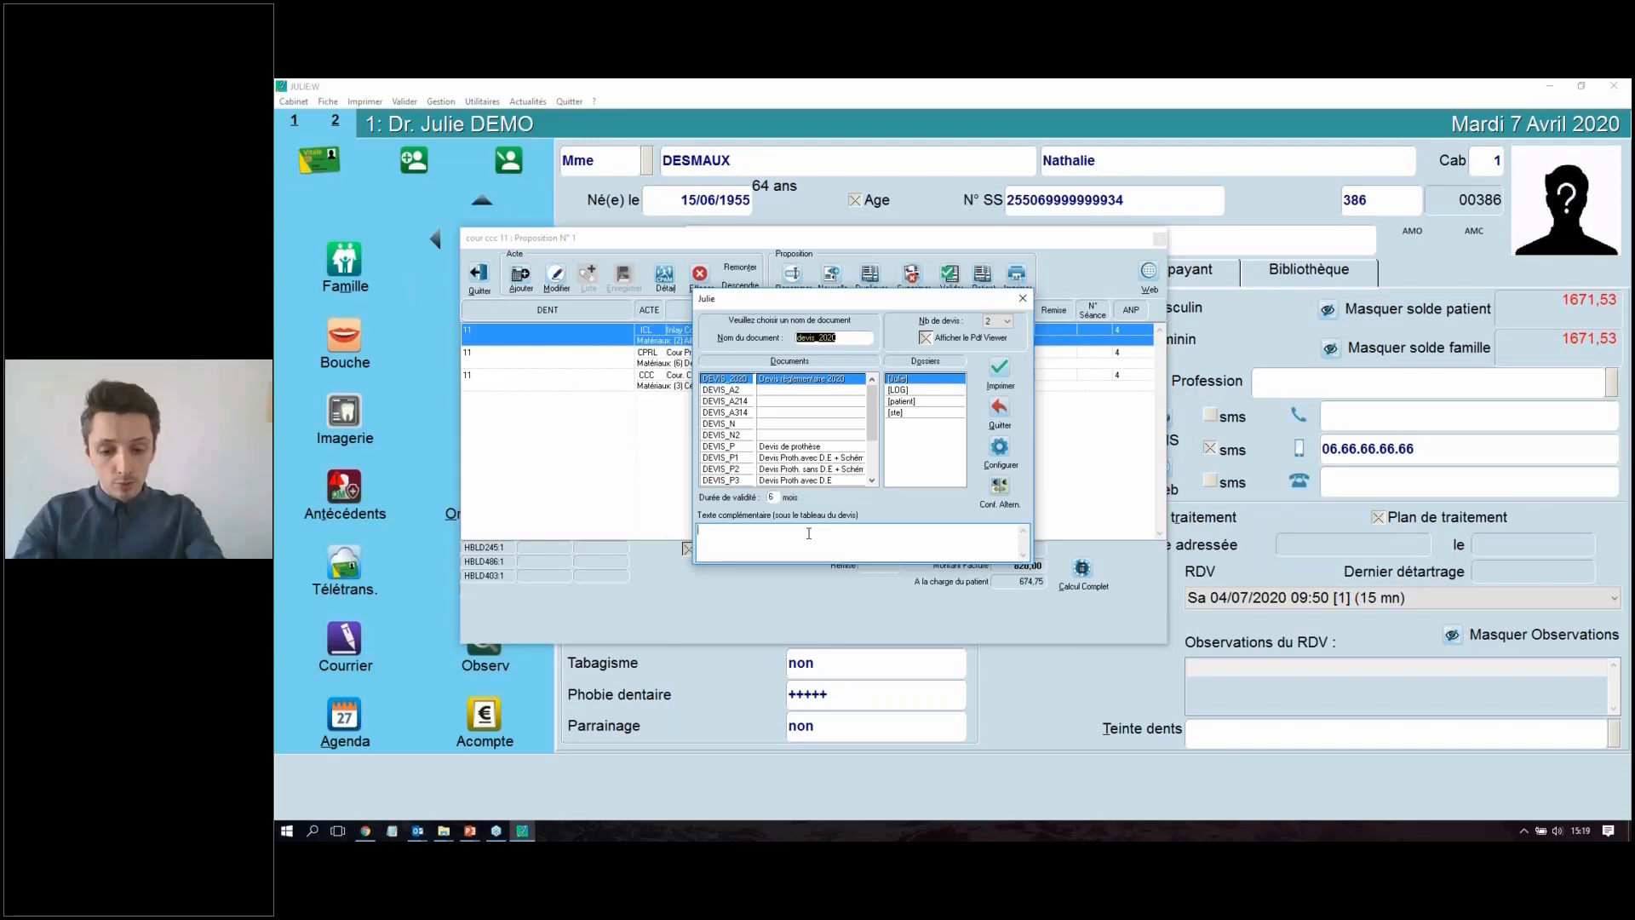
{"action": "type", "text": "un texte"}
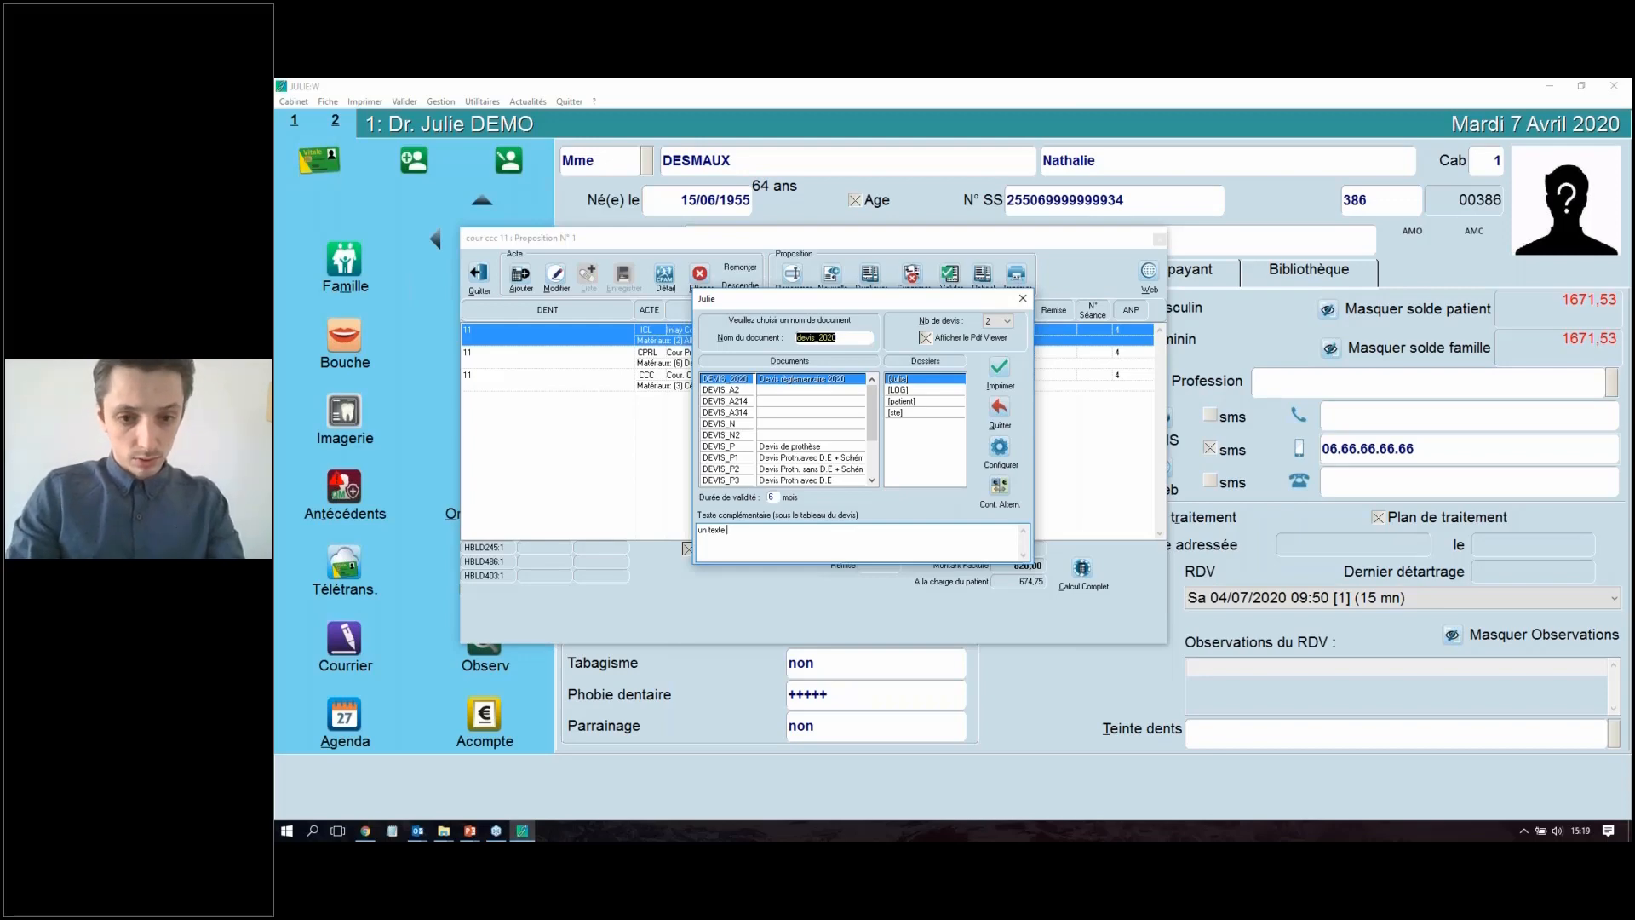
{"action": "type", "text": " type"}
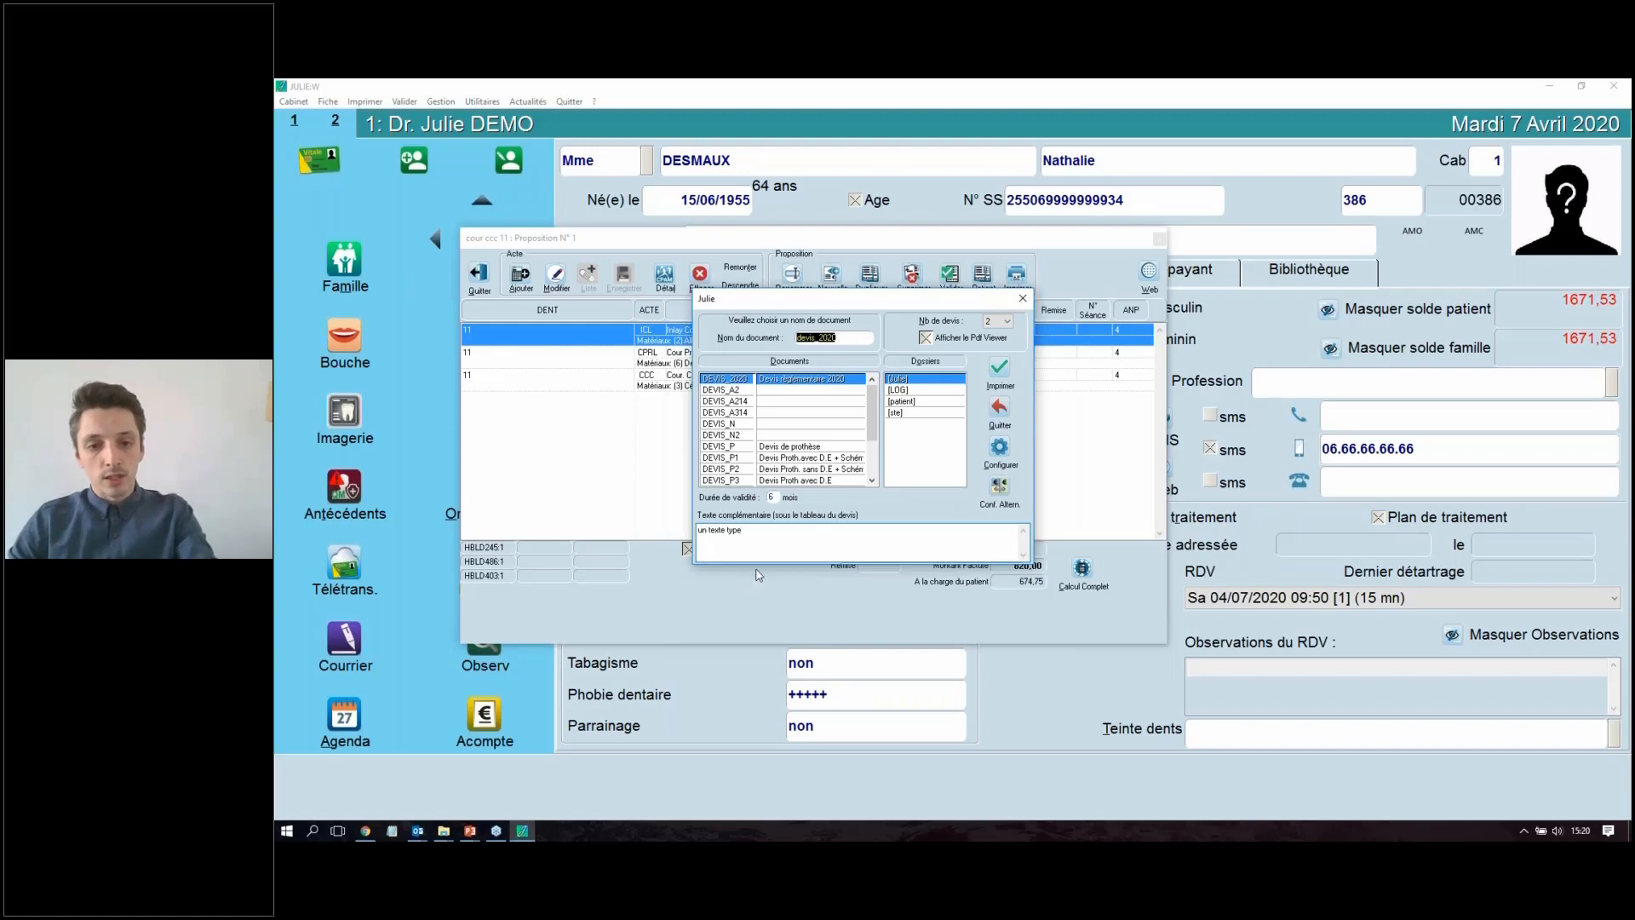
{"action": "type", "text": "cnerna"}
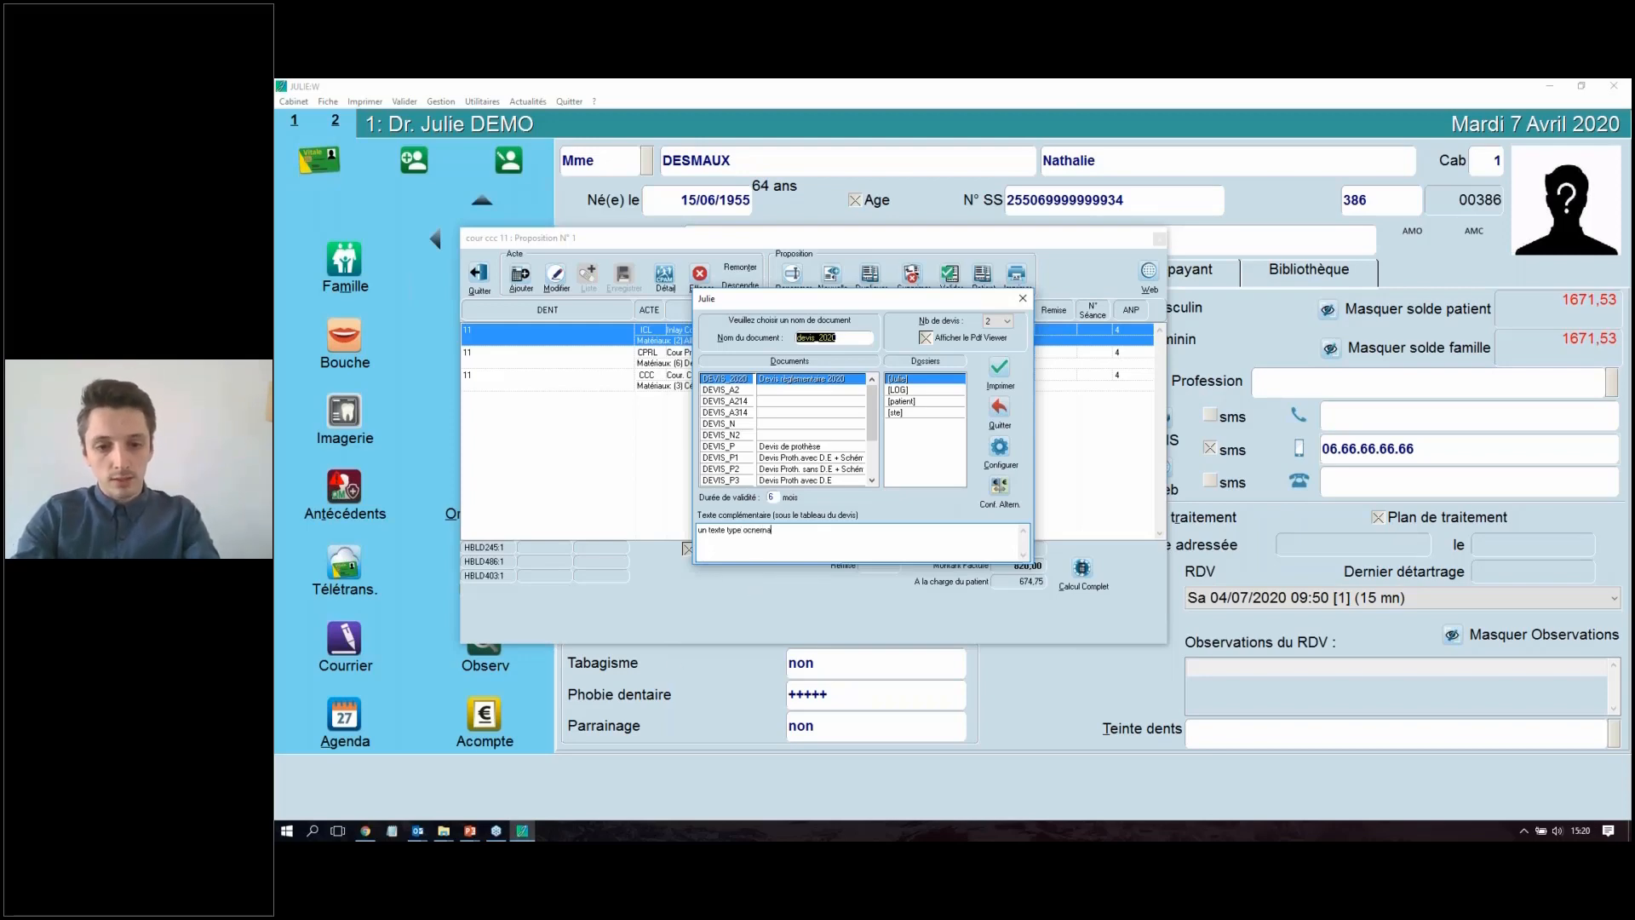
{"action": "type", "text": "nt les regleme"}
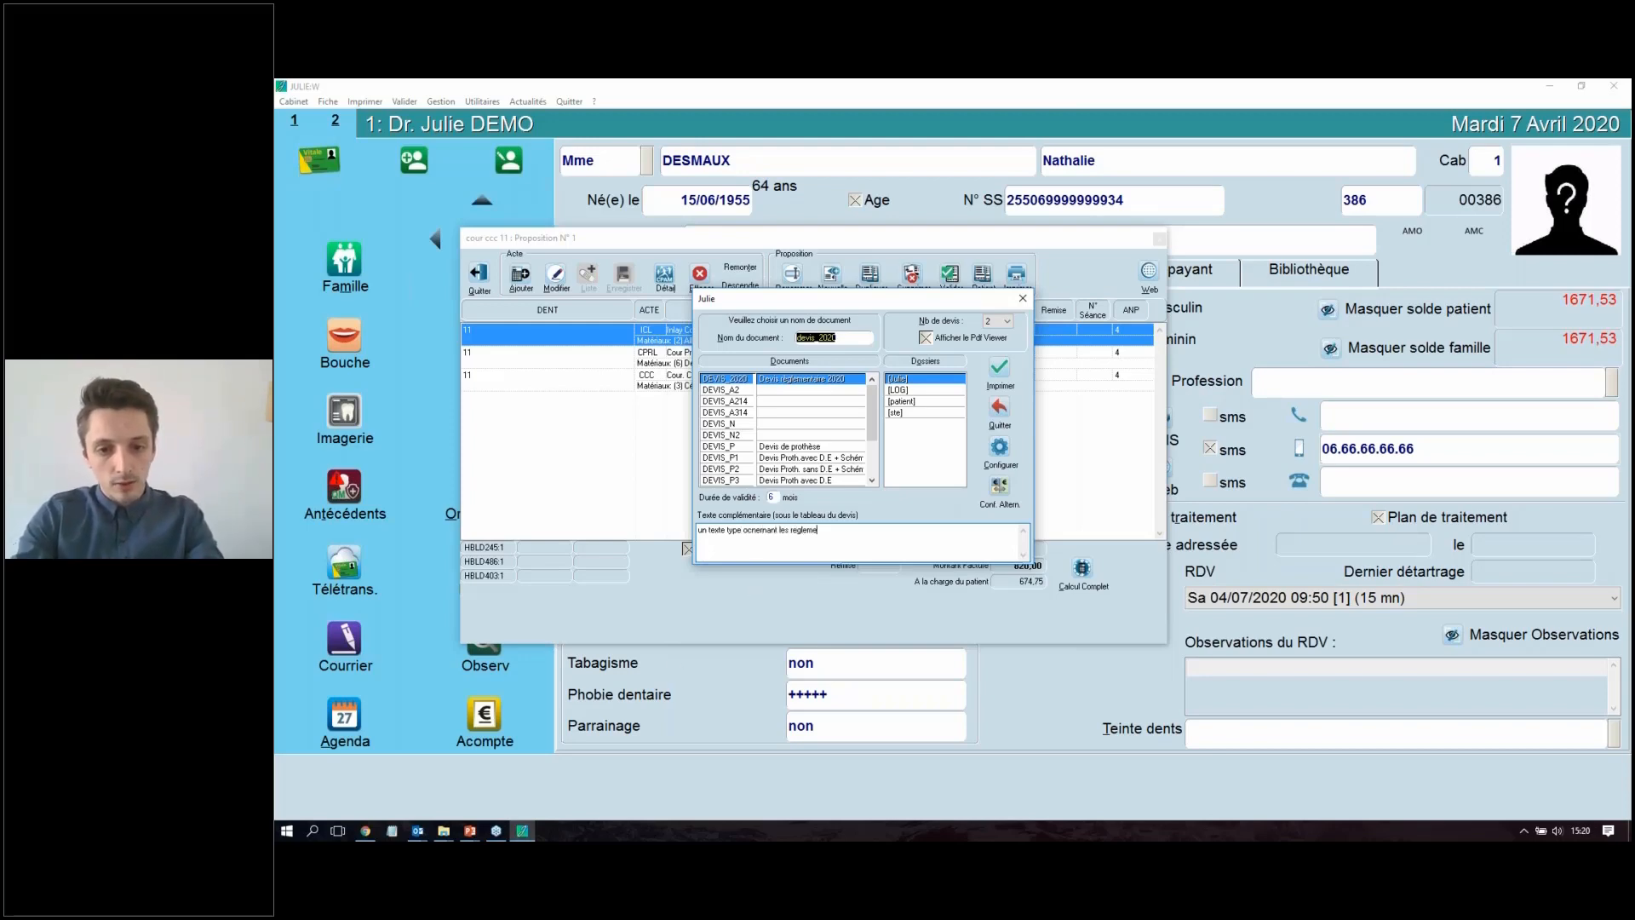
{"action": "type", "text": "nts"}
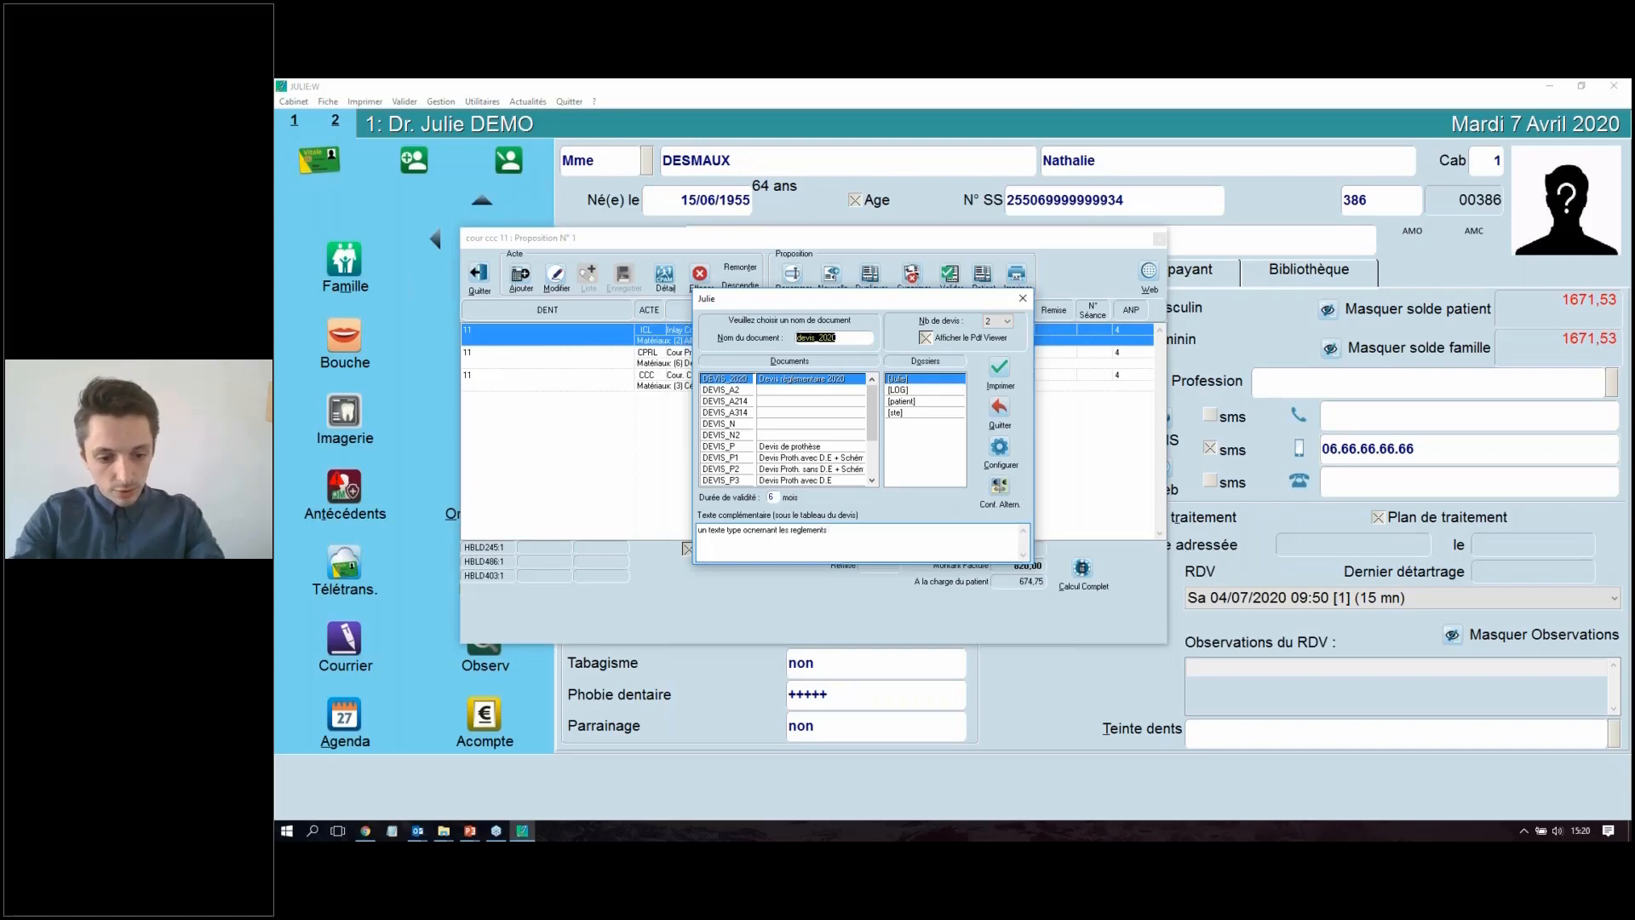
{"action": "type", "text": " de ce de"}
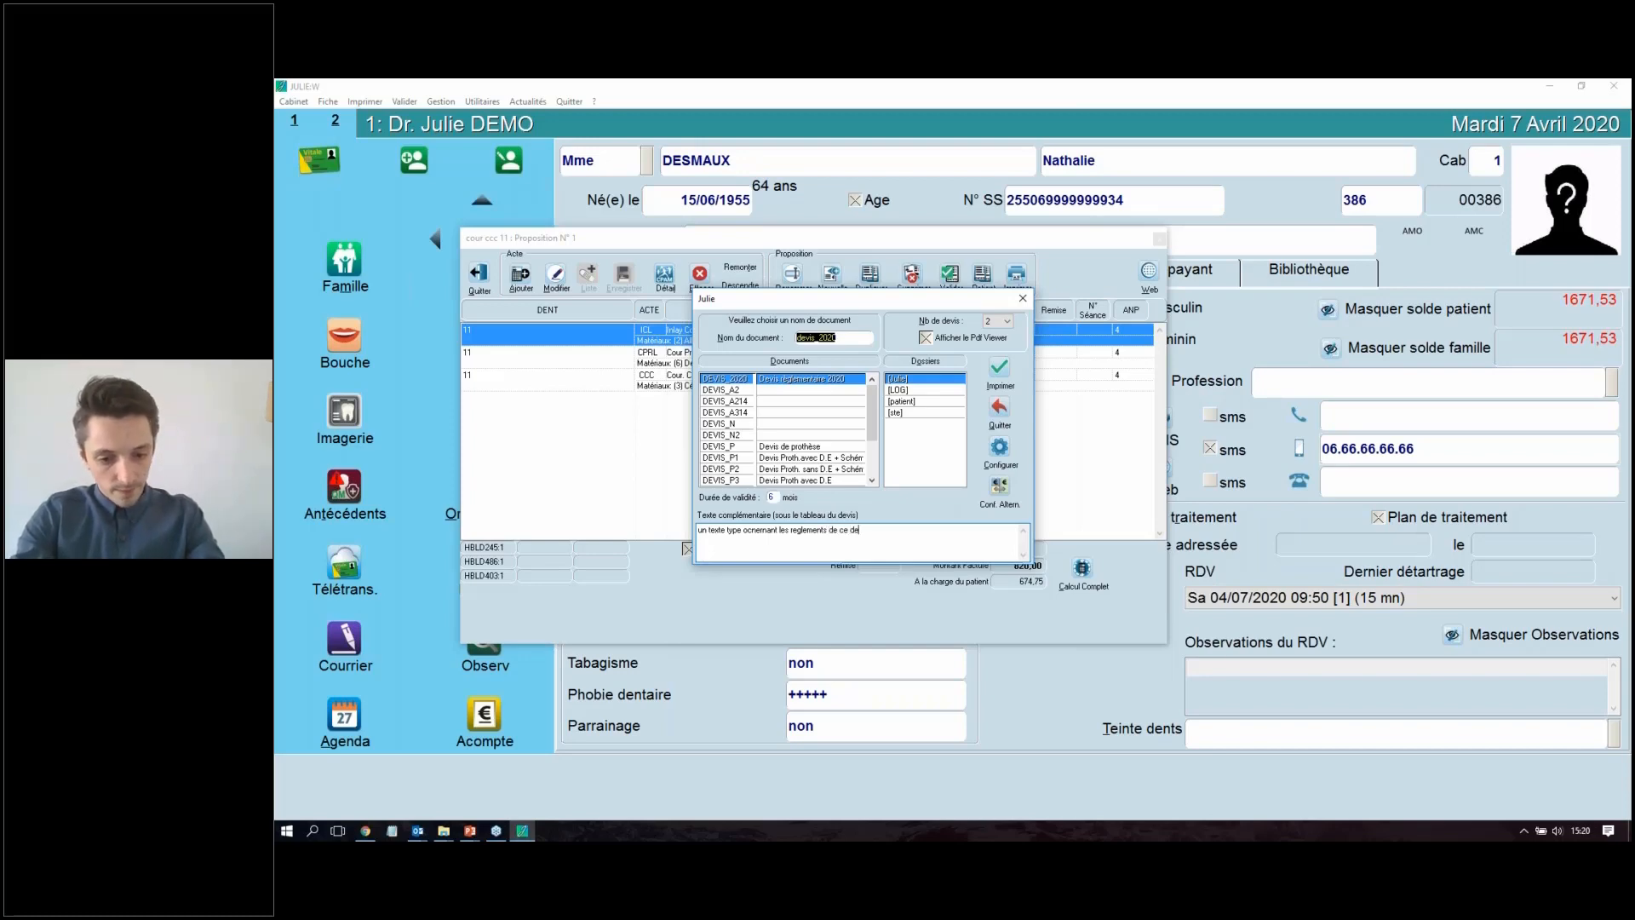
{"action": "type", "text": "vis"}
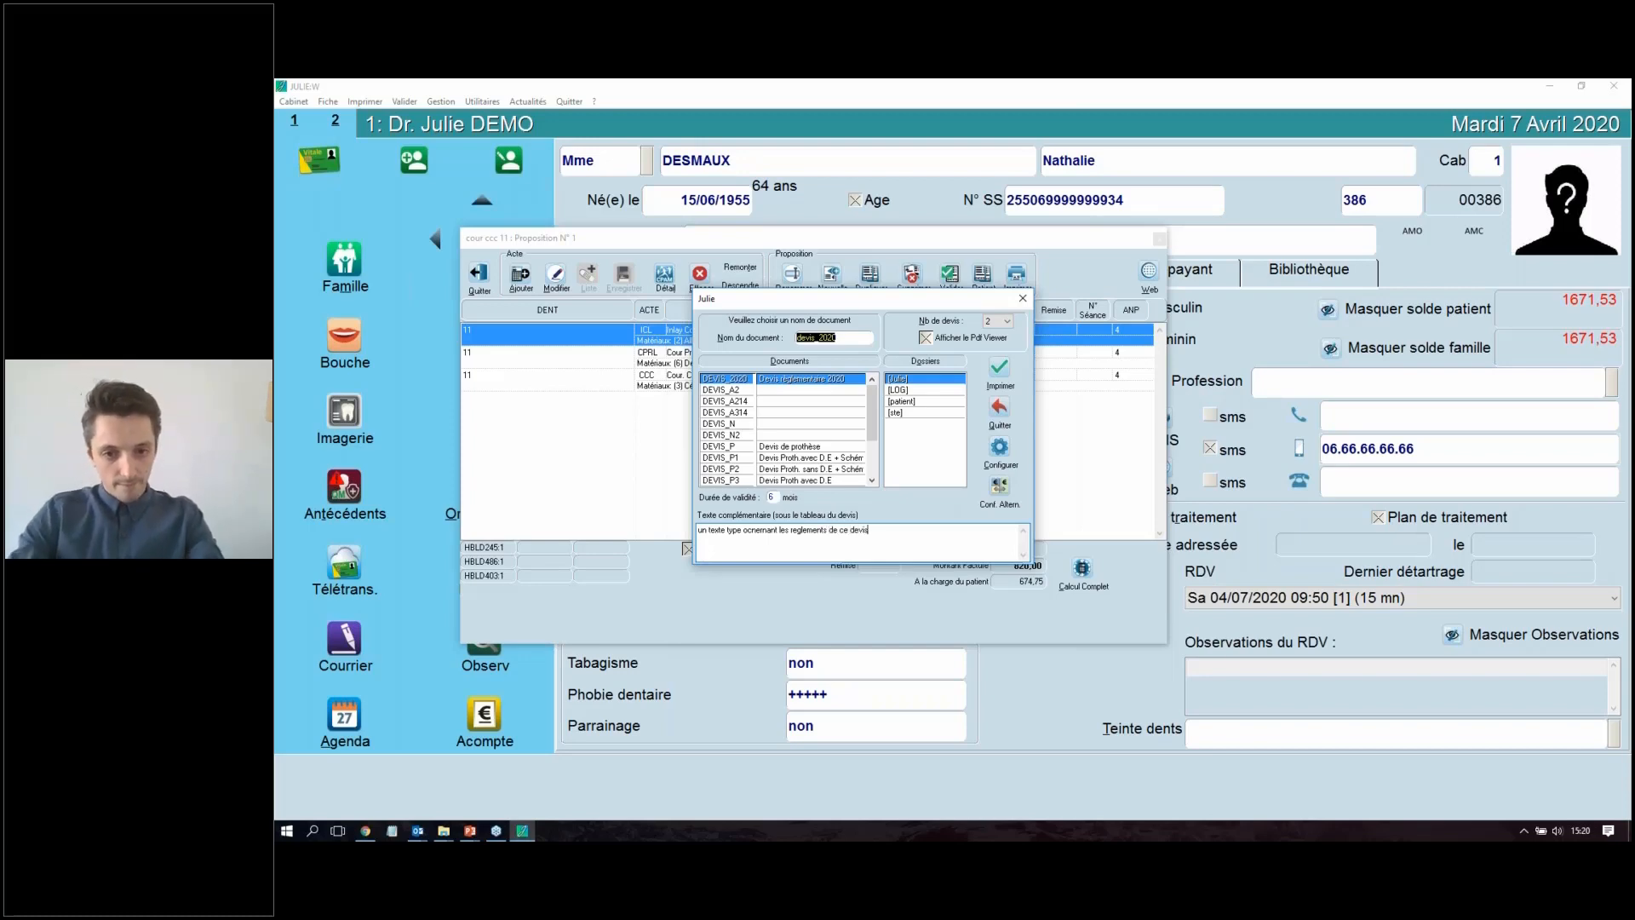
Step: Print the DEVIS_2020 quote to the PDF viewer and maximize the viewer
{"action": "left_click", "coordinate": [999, 368]}
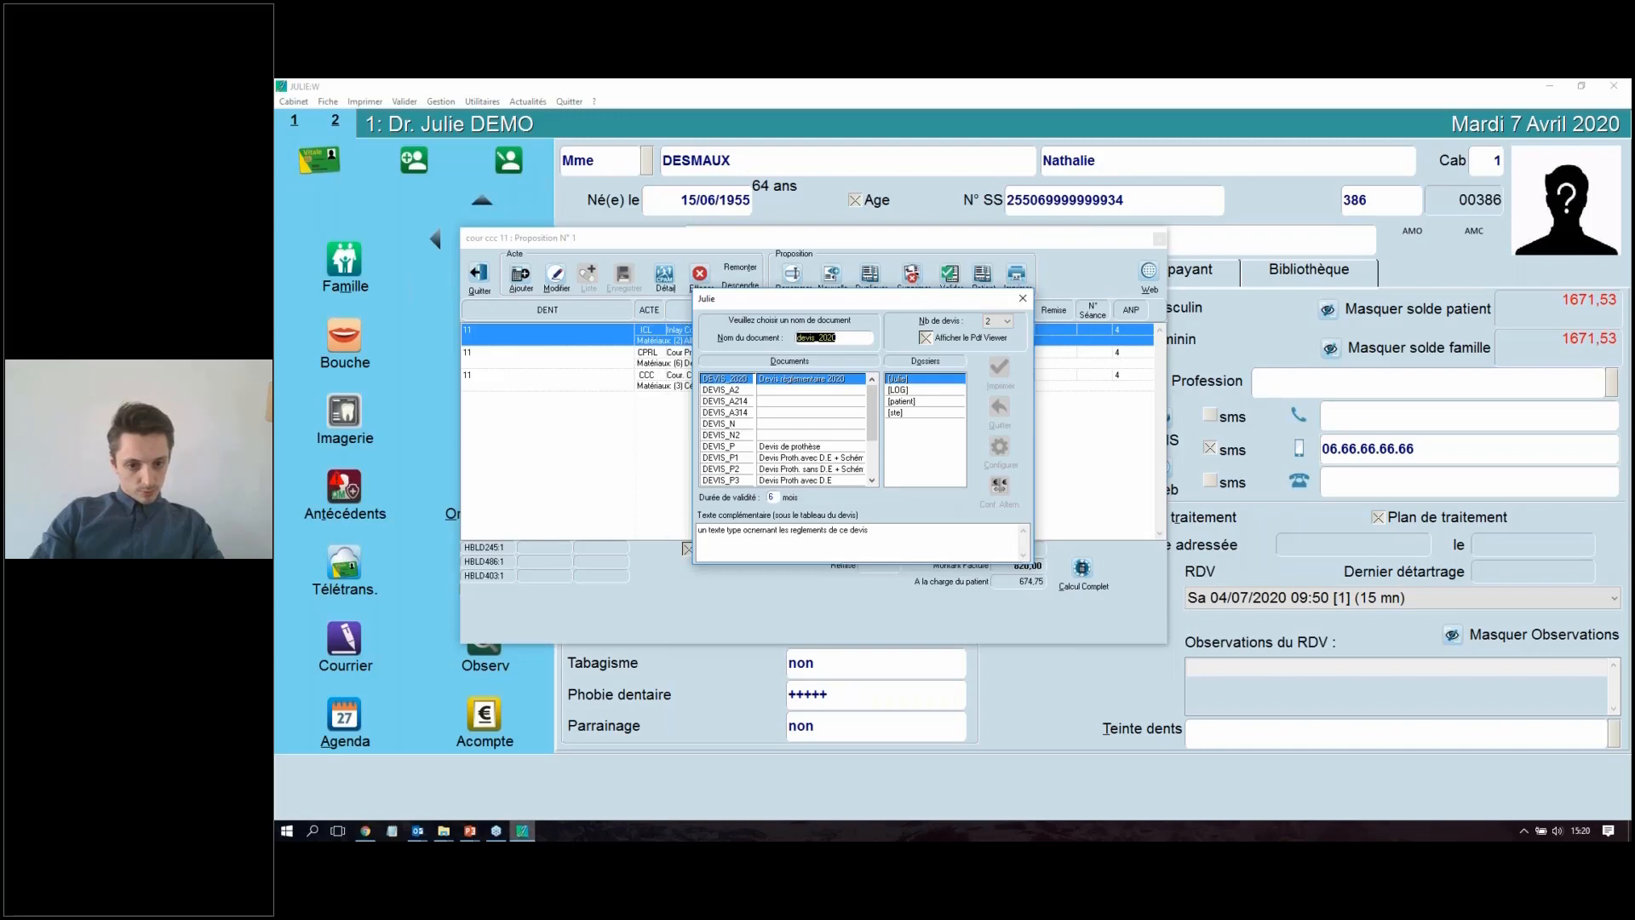
{"action": "mouse_move", "coordinate": [523, 831]}
{"action": "left_click_drag", "start_coordinate": [835, 300], "coordinate": [714, 318]}
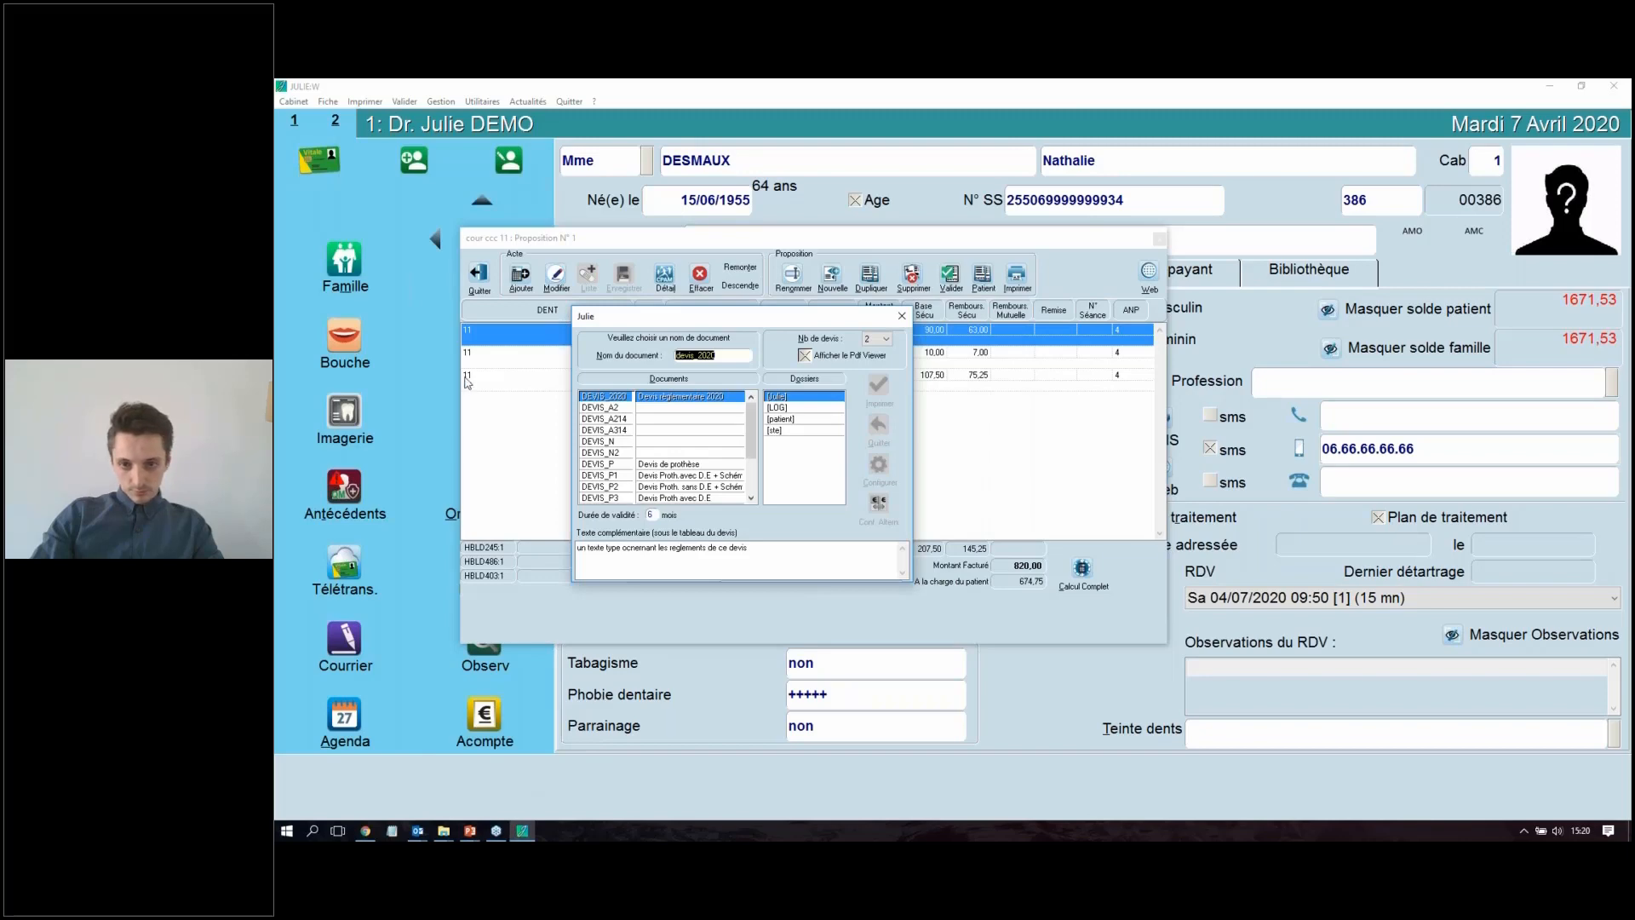
{"action": "key", "text": "Return"}
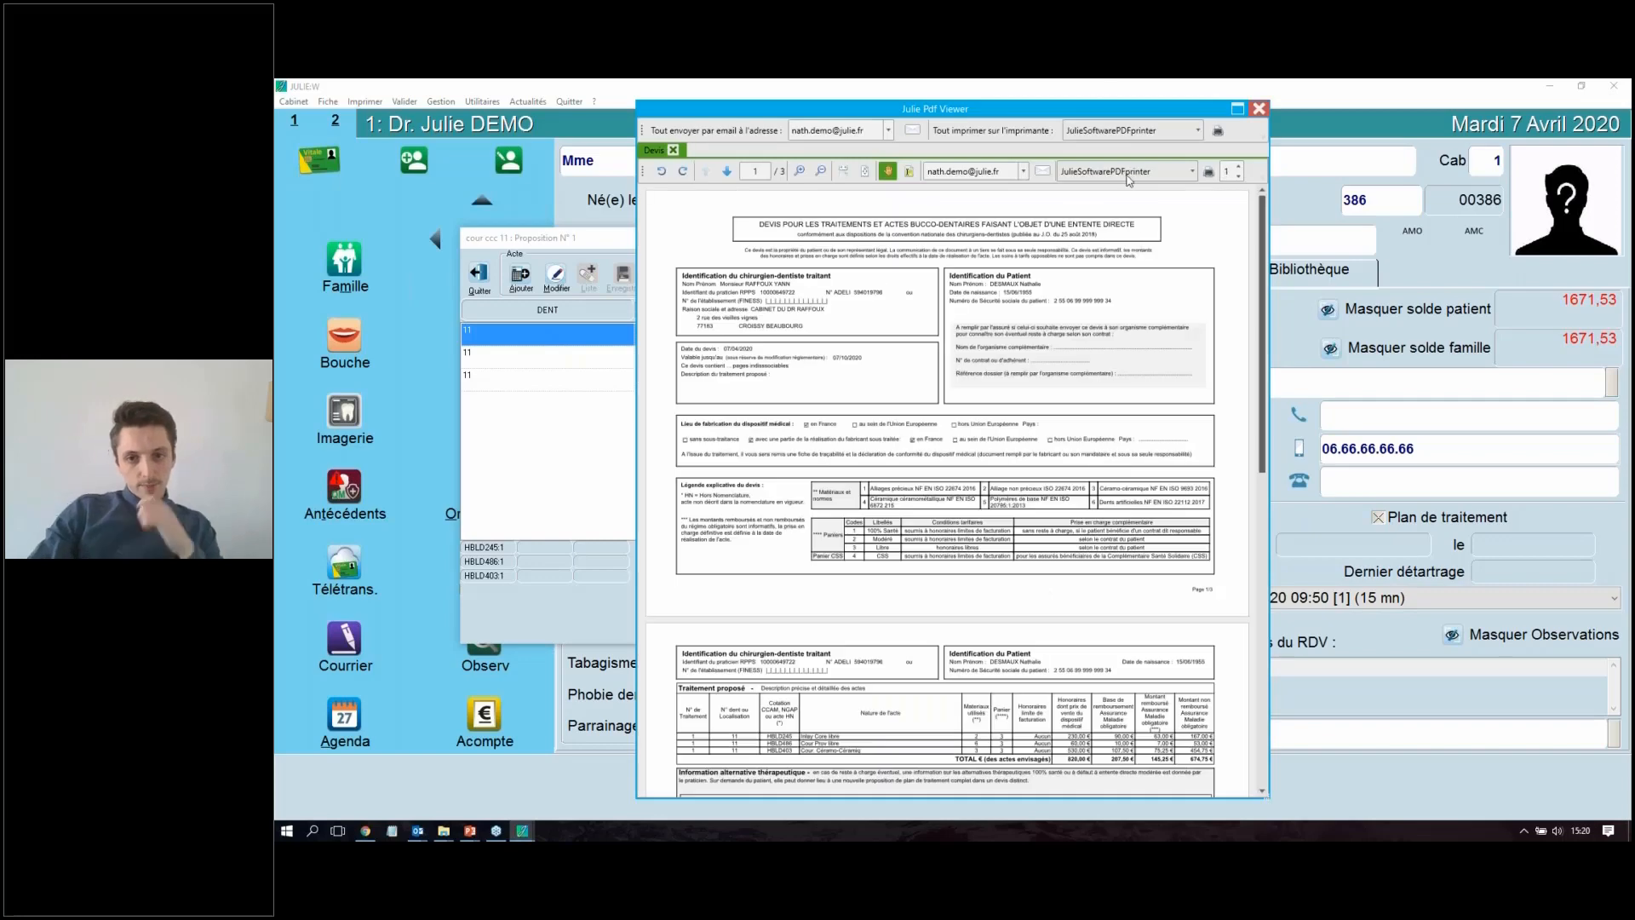
{"action": "double_click", "coordinate": [1106, 110]}
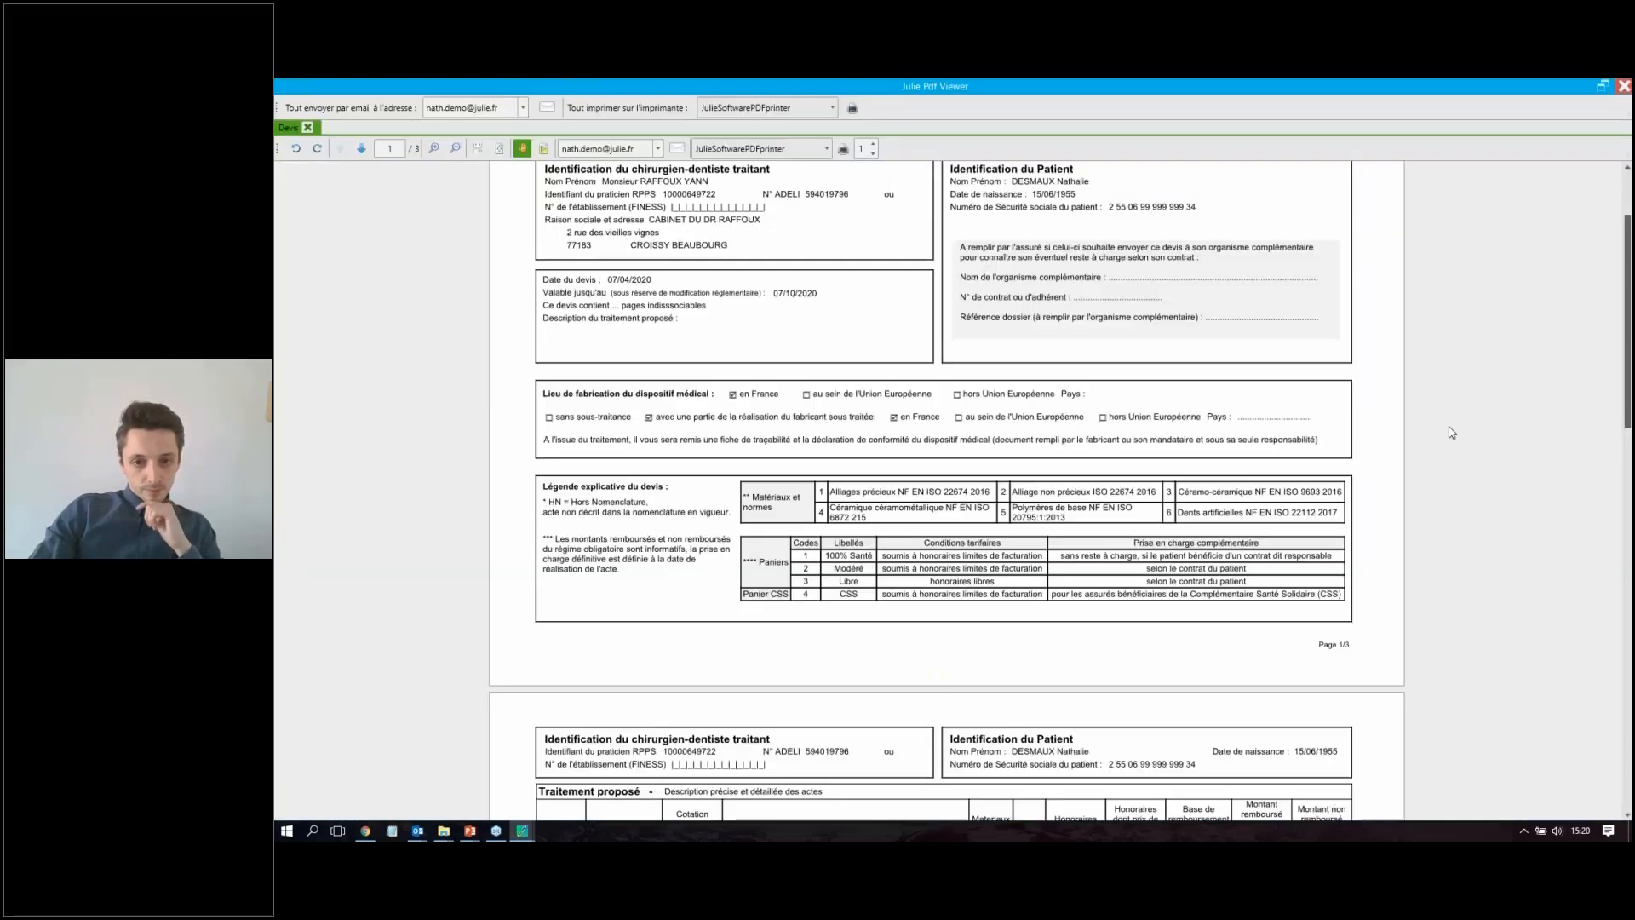
Step: Review the printed quote's legend, proposed treatment, therapeutic alternatives and complementary text, and close the PDF
{"action": "scroll", "coordinate": [854, 244], "scroll_direction": "up", "scroll_amount": 2}
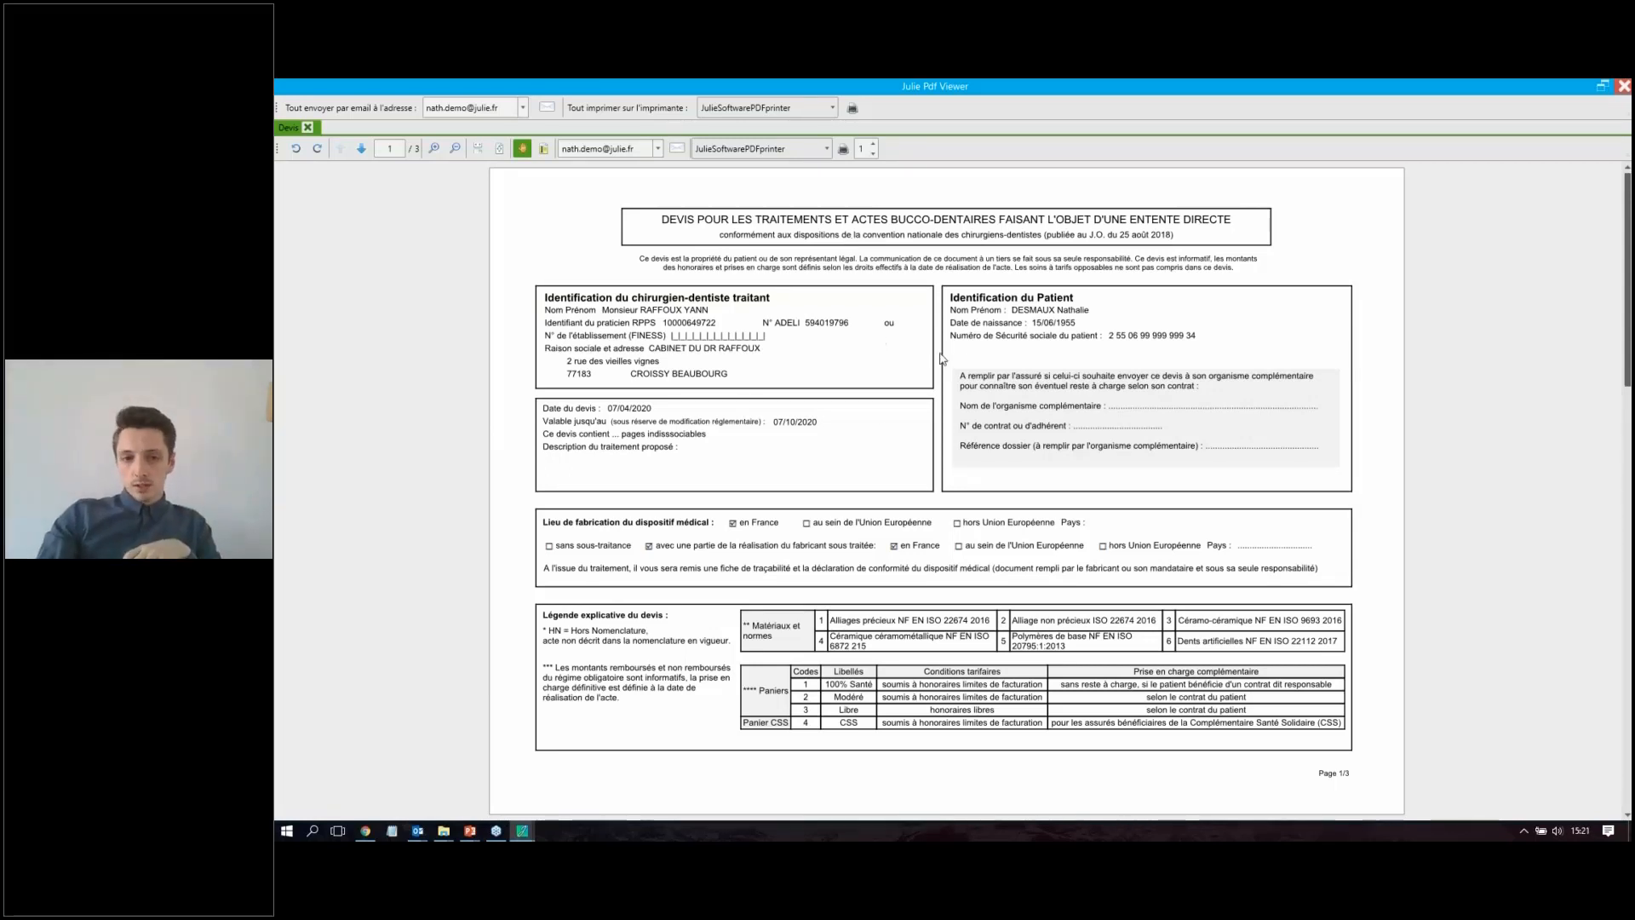
{"action": "scroll", "coordinate": [940, 353], "scroll_direction": "down", "scroll_amount": 3}
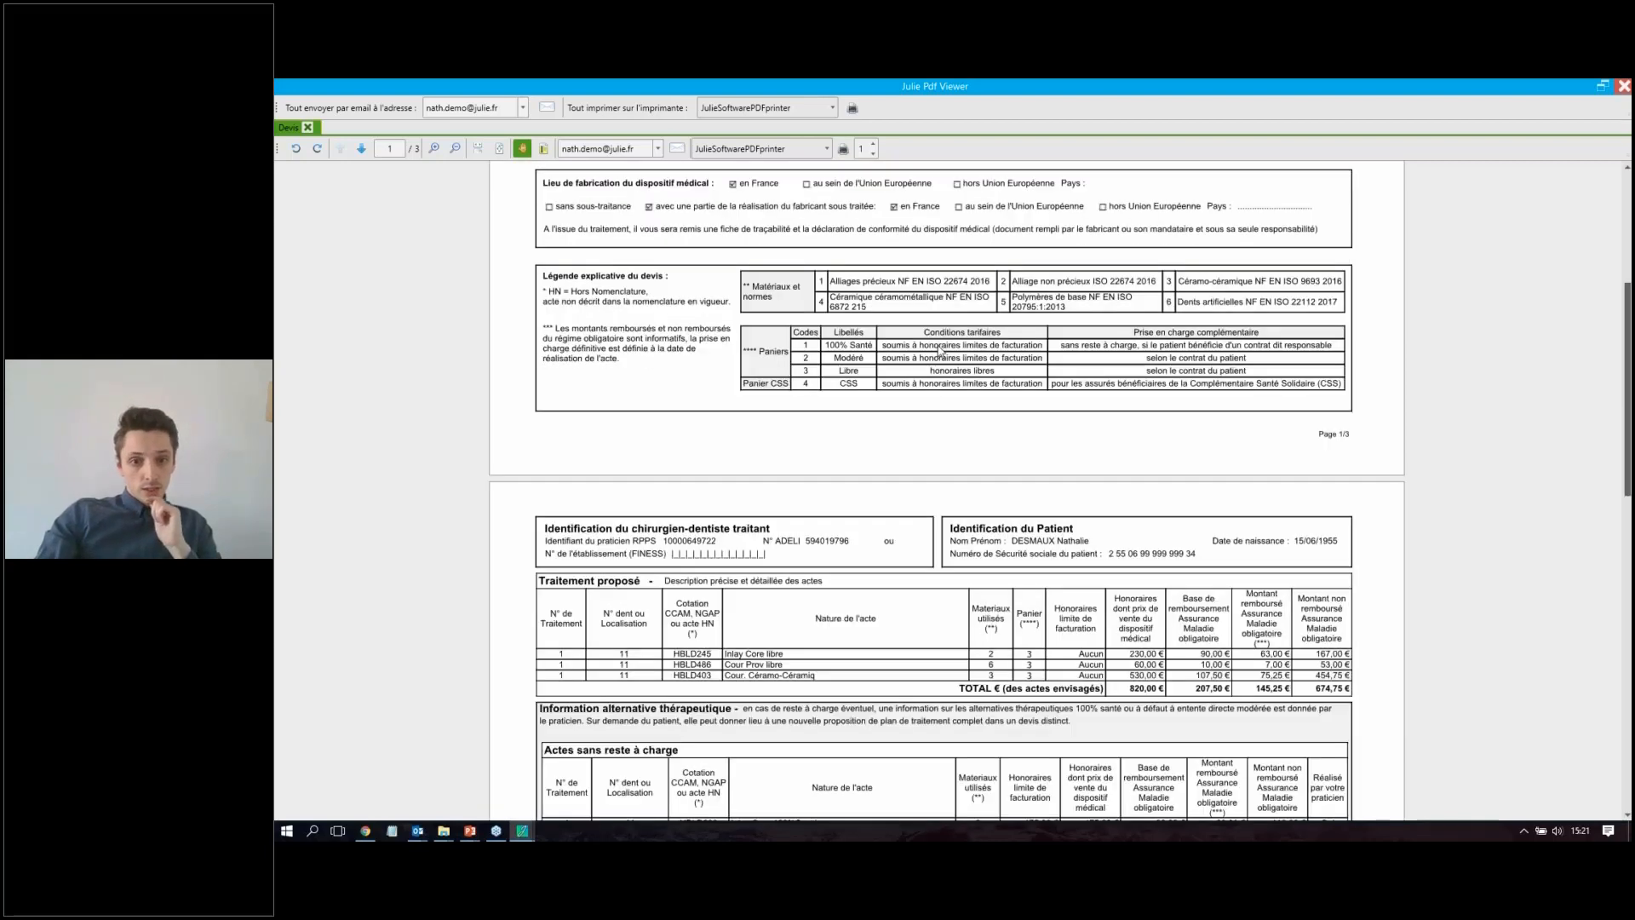
{"action": "scroll", "coordinate": [940, 351], "scroll_direction": "down", "scroll_amount": 2}
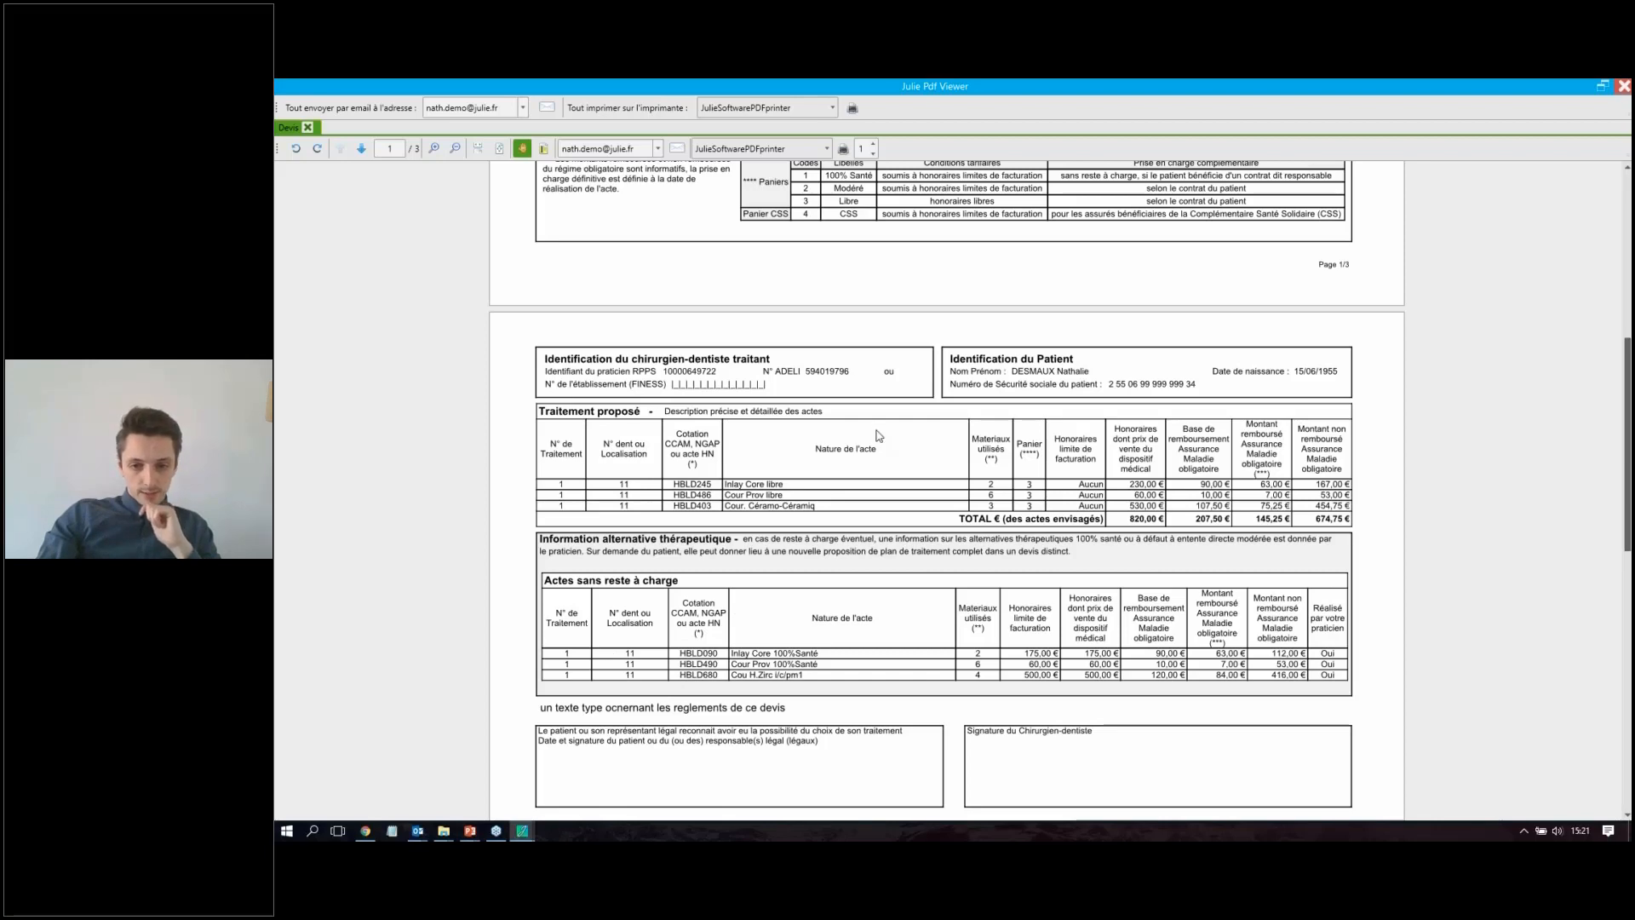
{"action": "scroll", "coordinate": [935, 473], "scroll_direction": "down", "scroll_amount": 1}
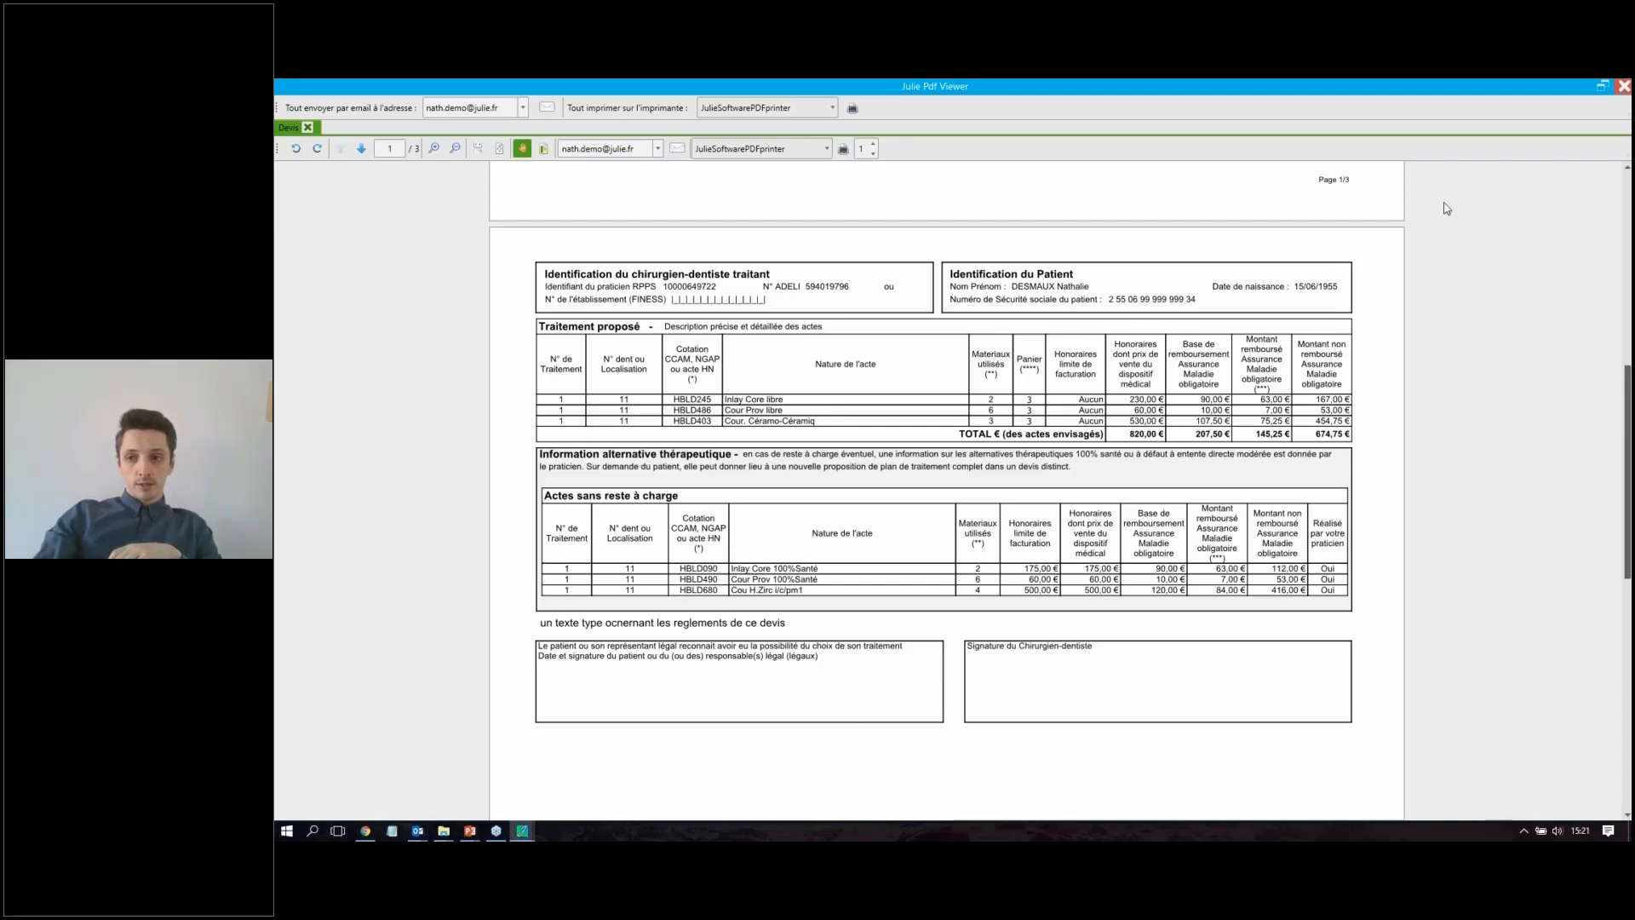
{"action": "left_click", "coordinate": [1624, 84]}
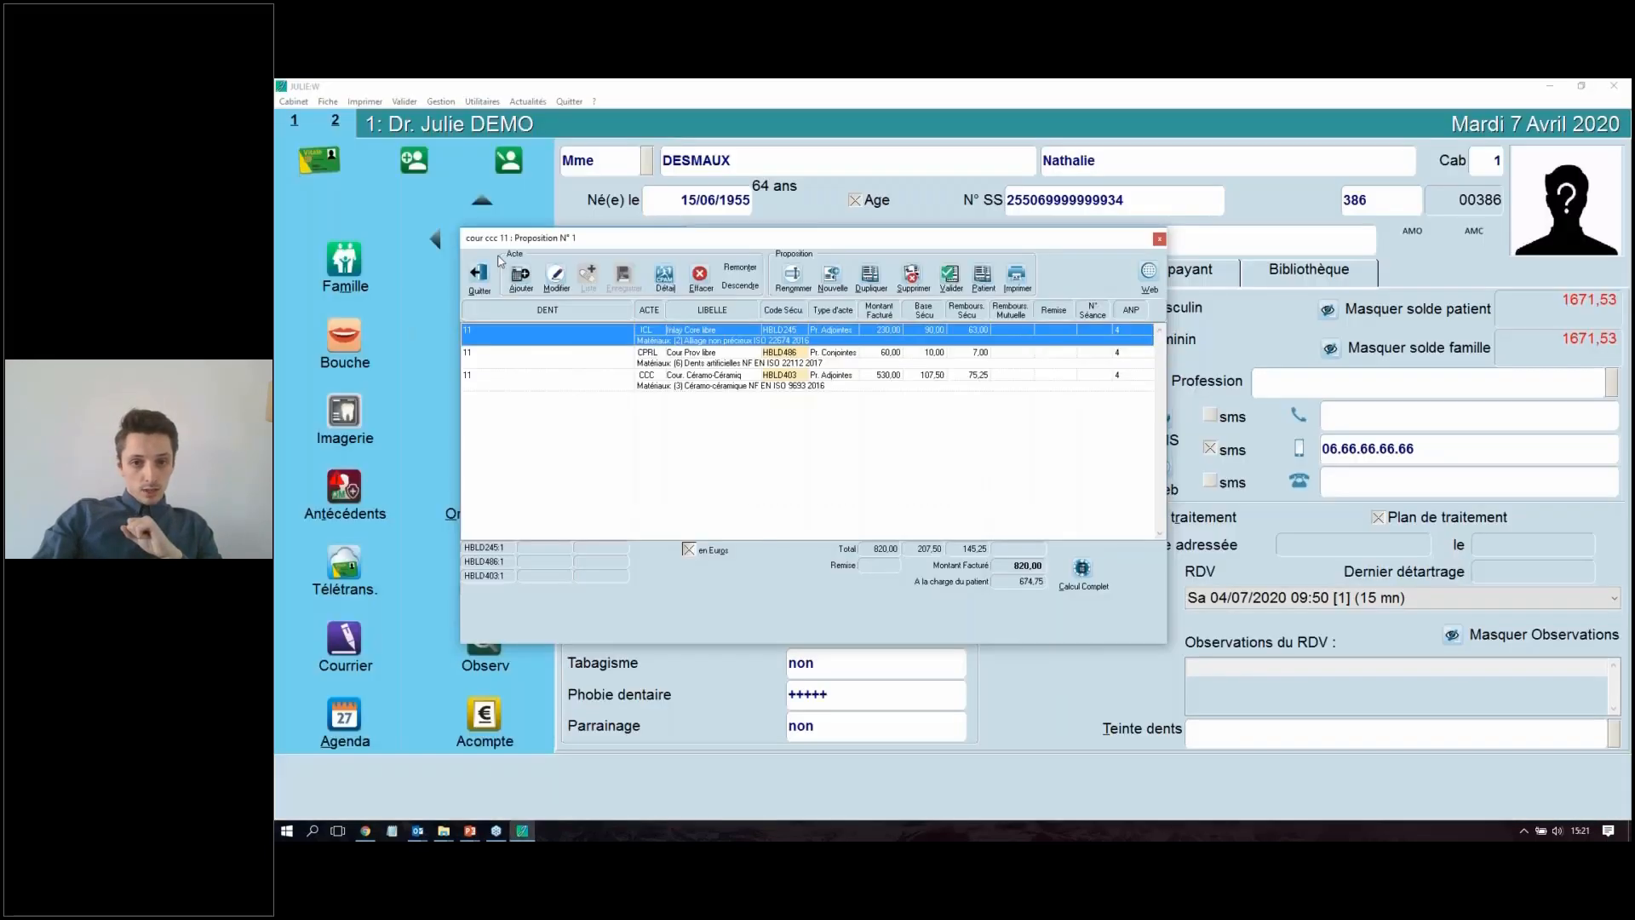
Step: Leave the quote proposal without calculating and recording the reimbursements, and close the patient's quote list
{"action": "left_click", "coordinate": [480, 275]}
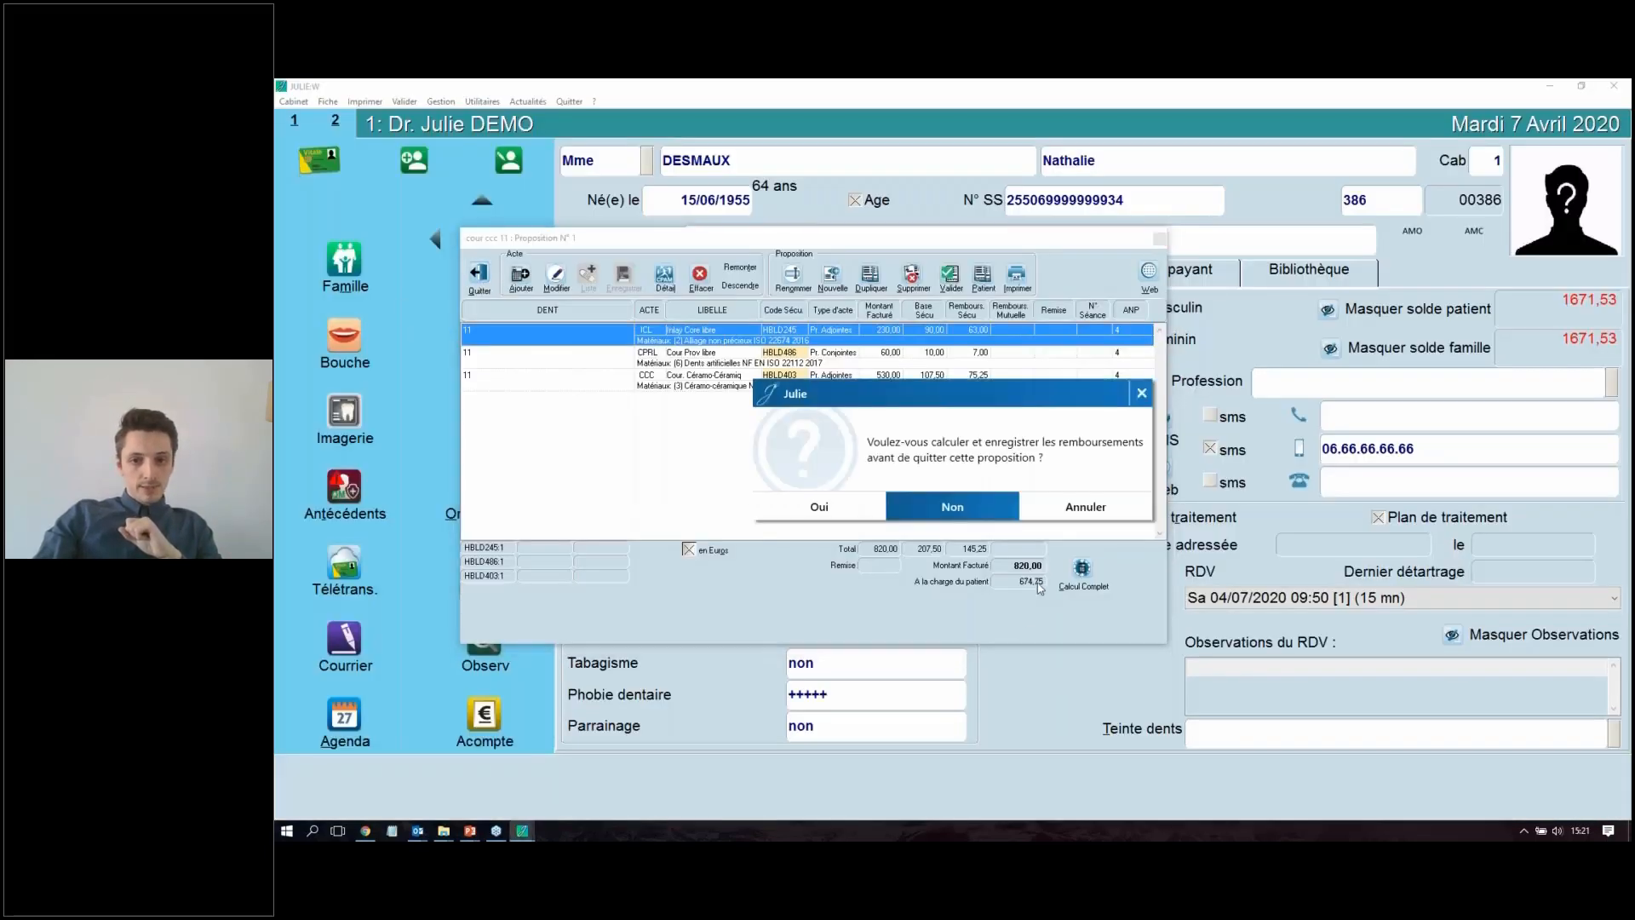
{"action": "left_click", "coordinate": [977, 514]}
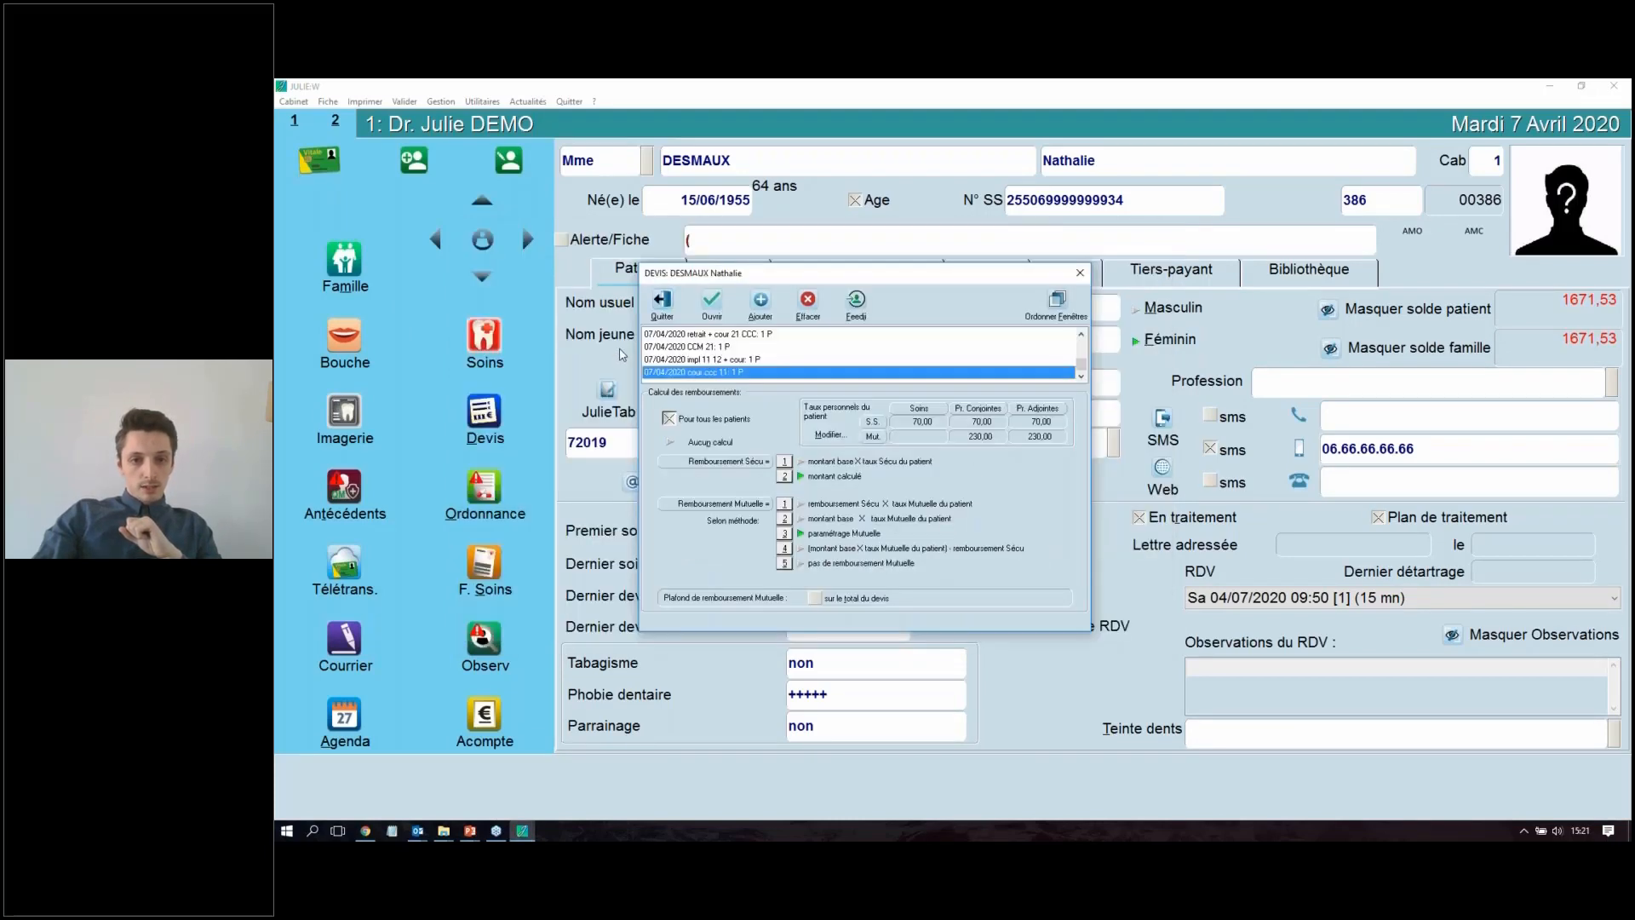
{"action": "left_click", "coordinate": [662, 302]}
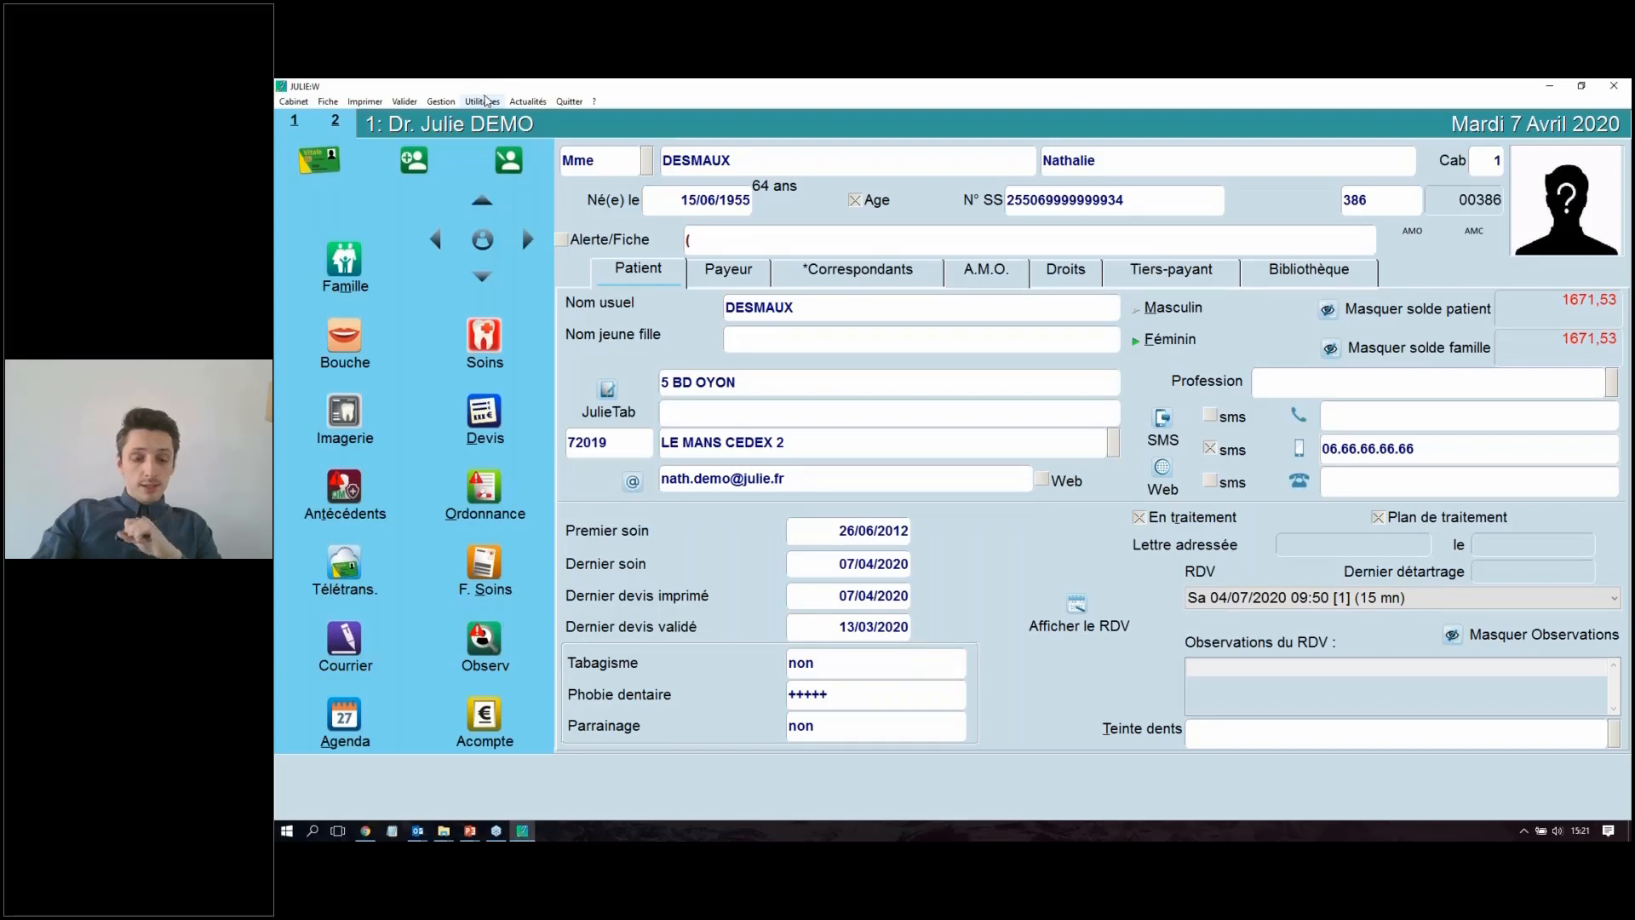
{"action": "left_click", "coordinate": [489, 102]}
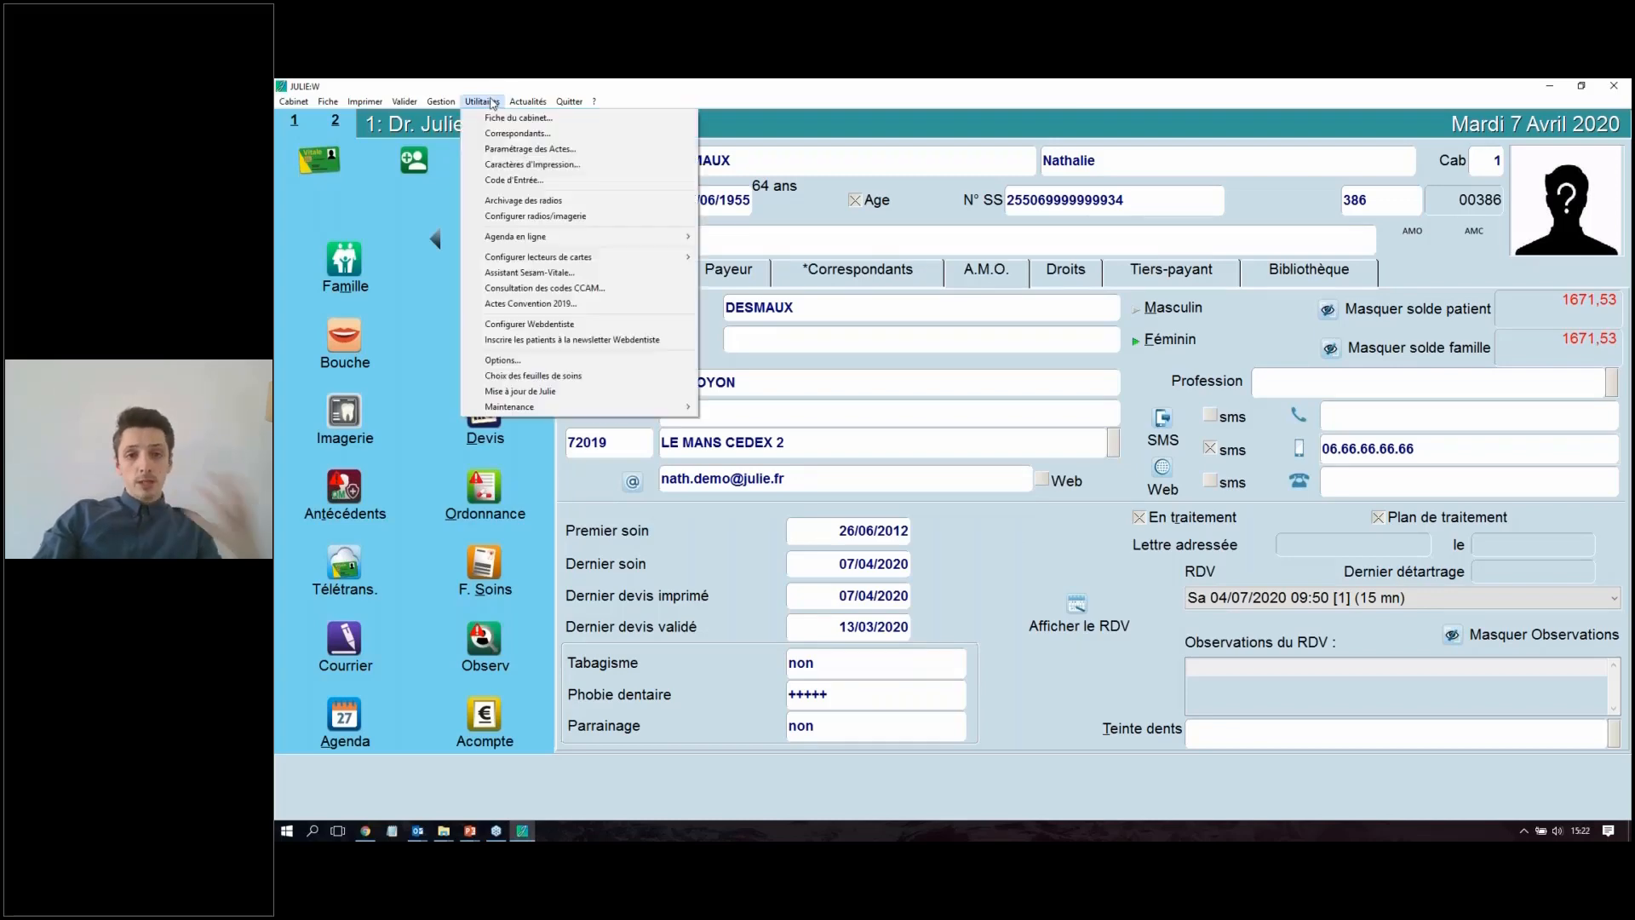
{"action": "left_click", "coordinate": [493, 103]}
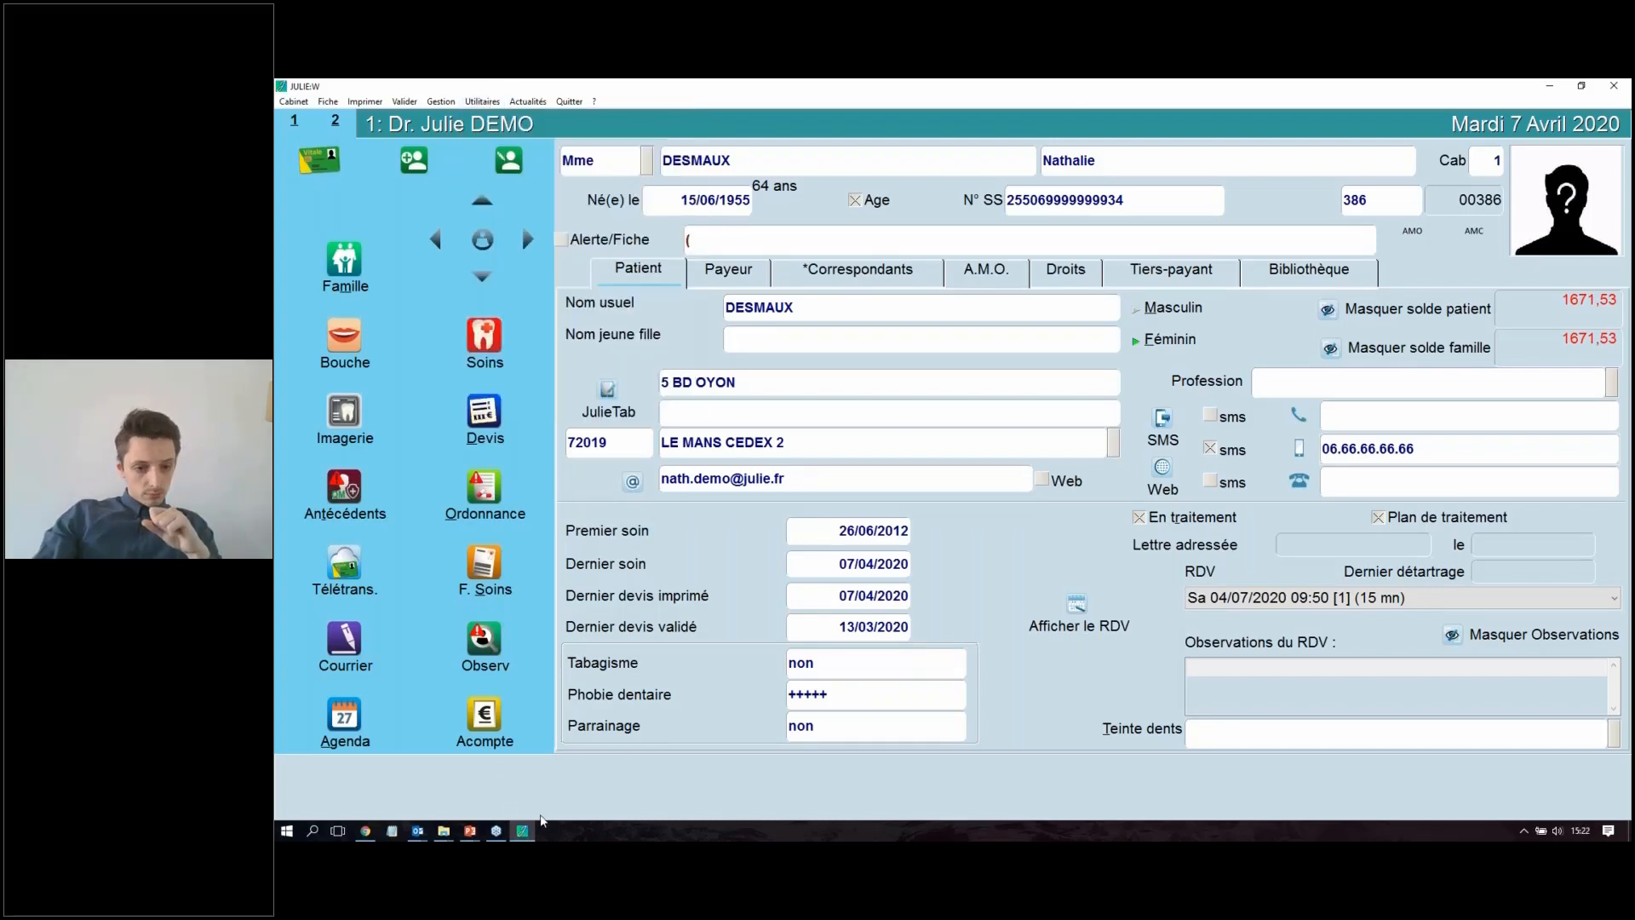
Step: Switch to the PowerPoint presentation at the slide "Ergonomie de l'interface de devis"
{"action": "left_click", "coordinate": [469, 830]}
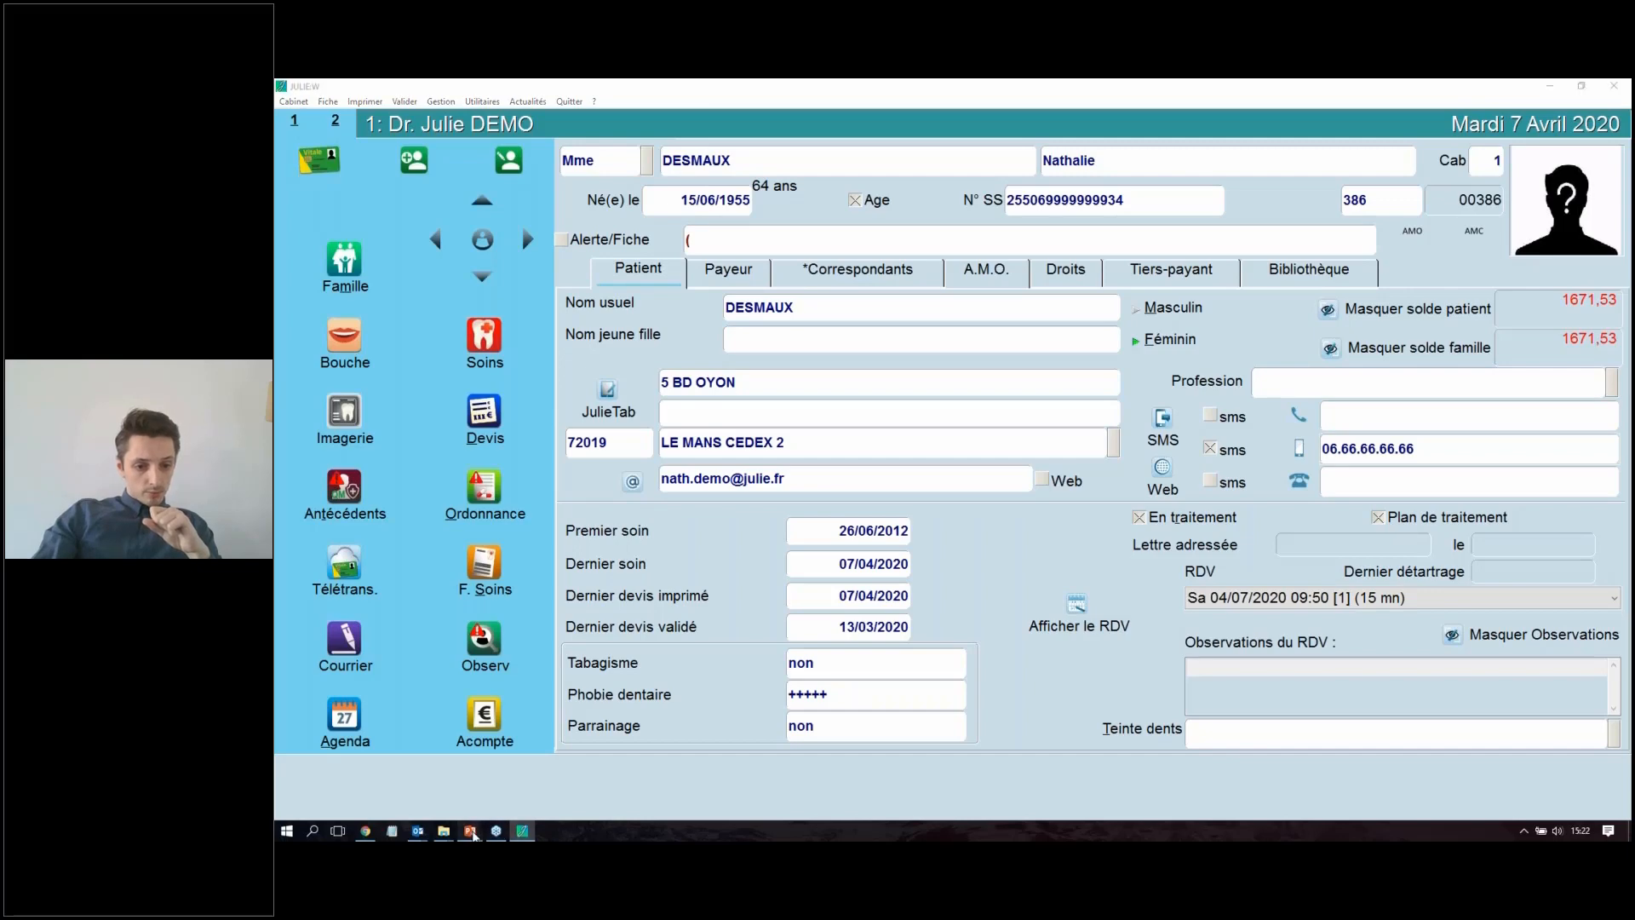
{"action": "left_click", "coordinate": [456, 775]}
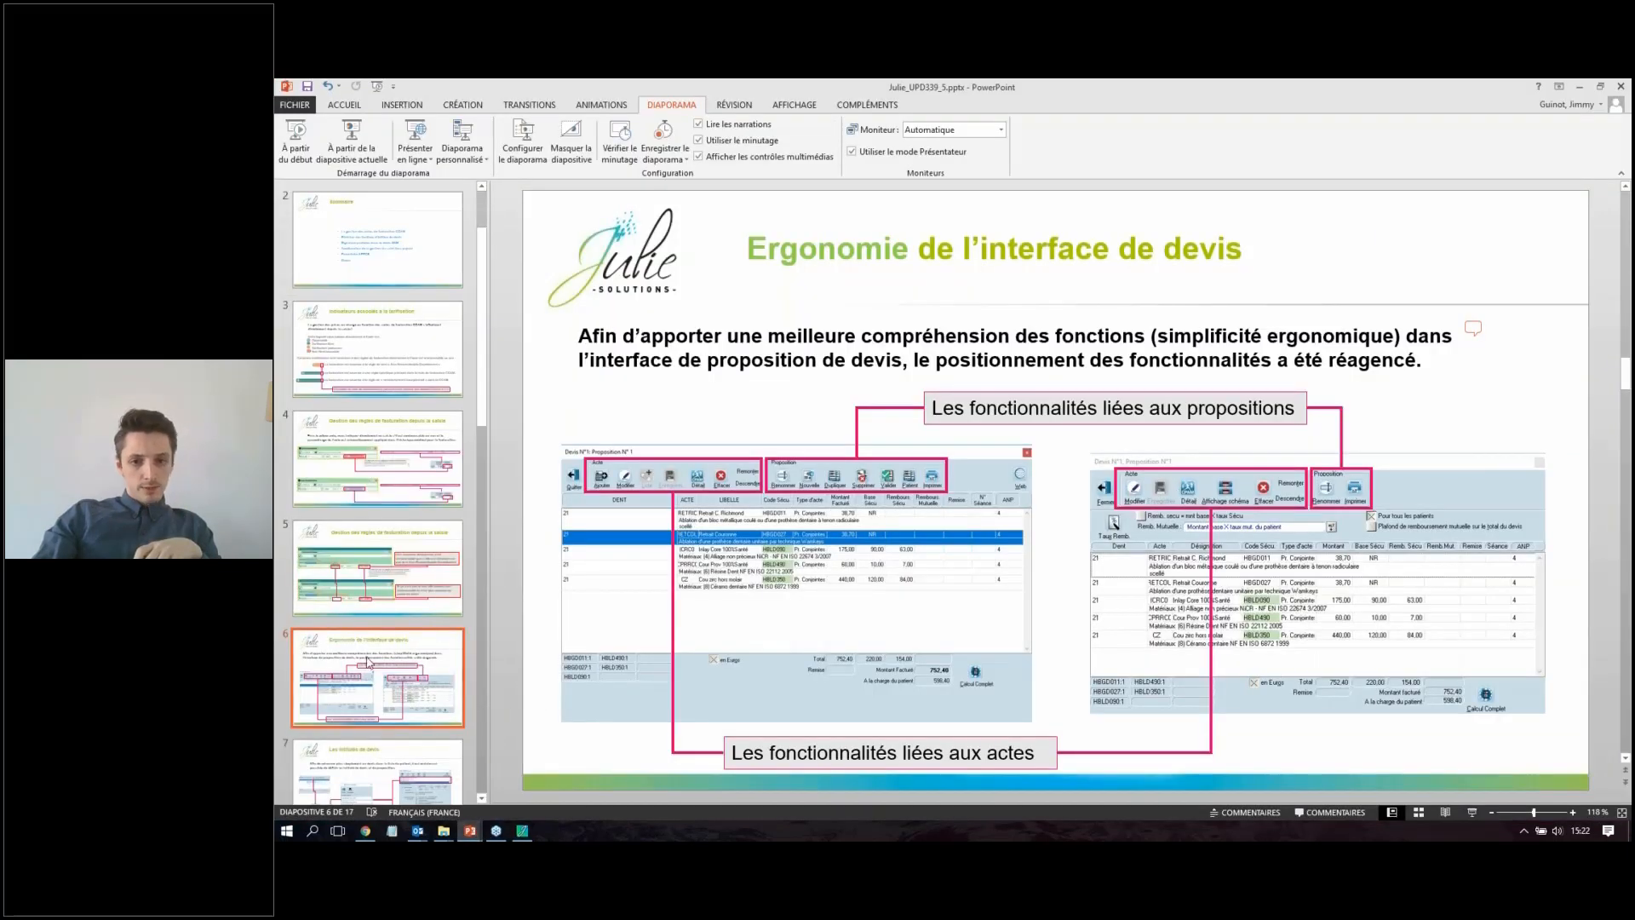
Step: Show the slide "Les intitulés de devis", then switch to JULIE and view the titled quote list in the patient's mouth chart
{"action": "key", "text": "Page_Down"}
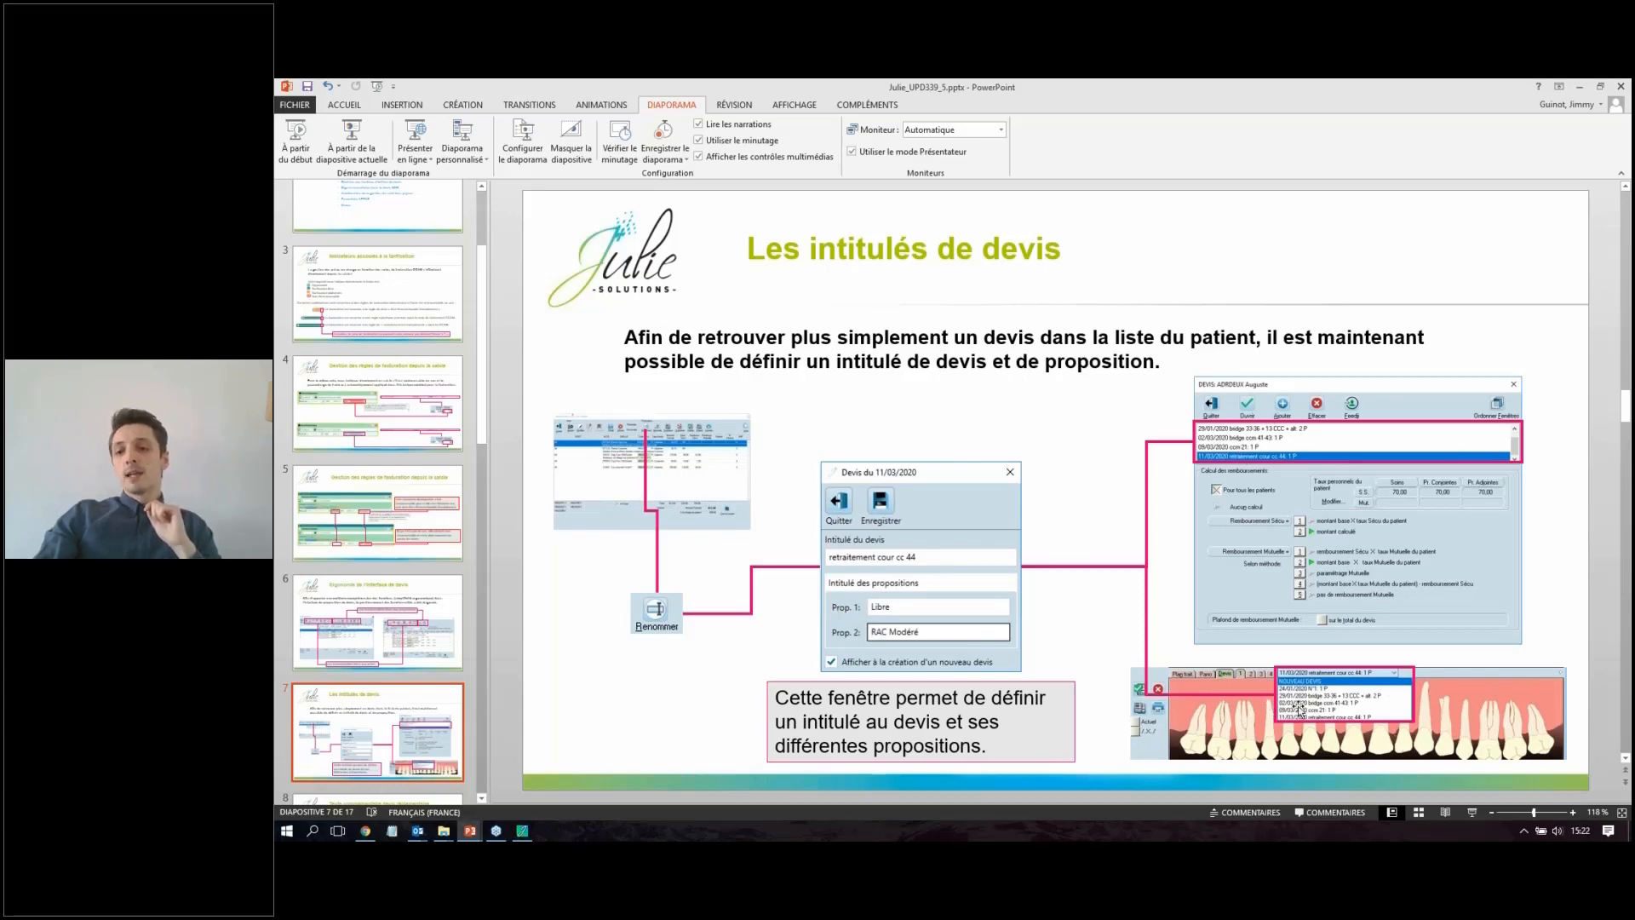
{"action": "left_click", "coordinate": [522, 831]}
{"action": "left_click", "coordinate": [341, 338]}
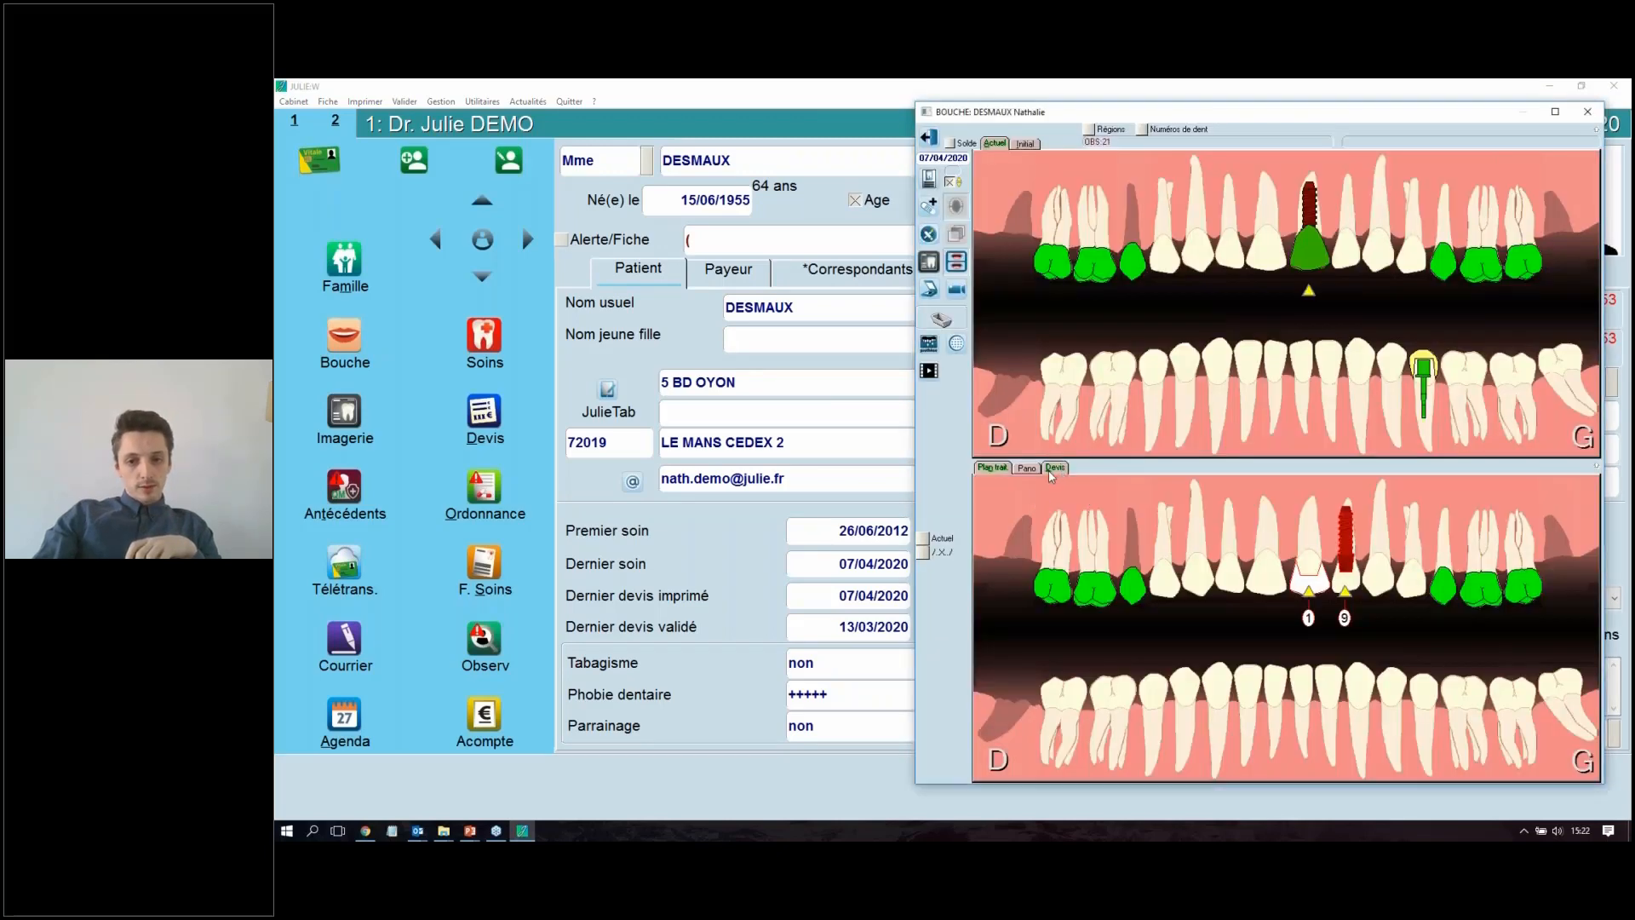
{"action": "left_click", "coordinate": [1055, 467]}
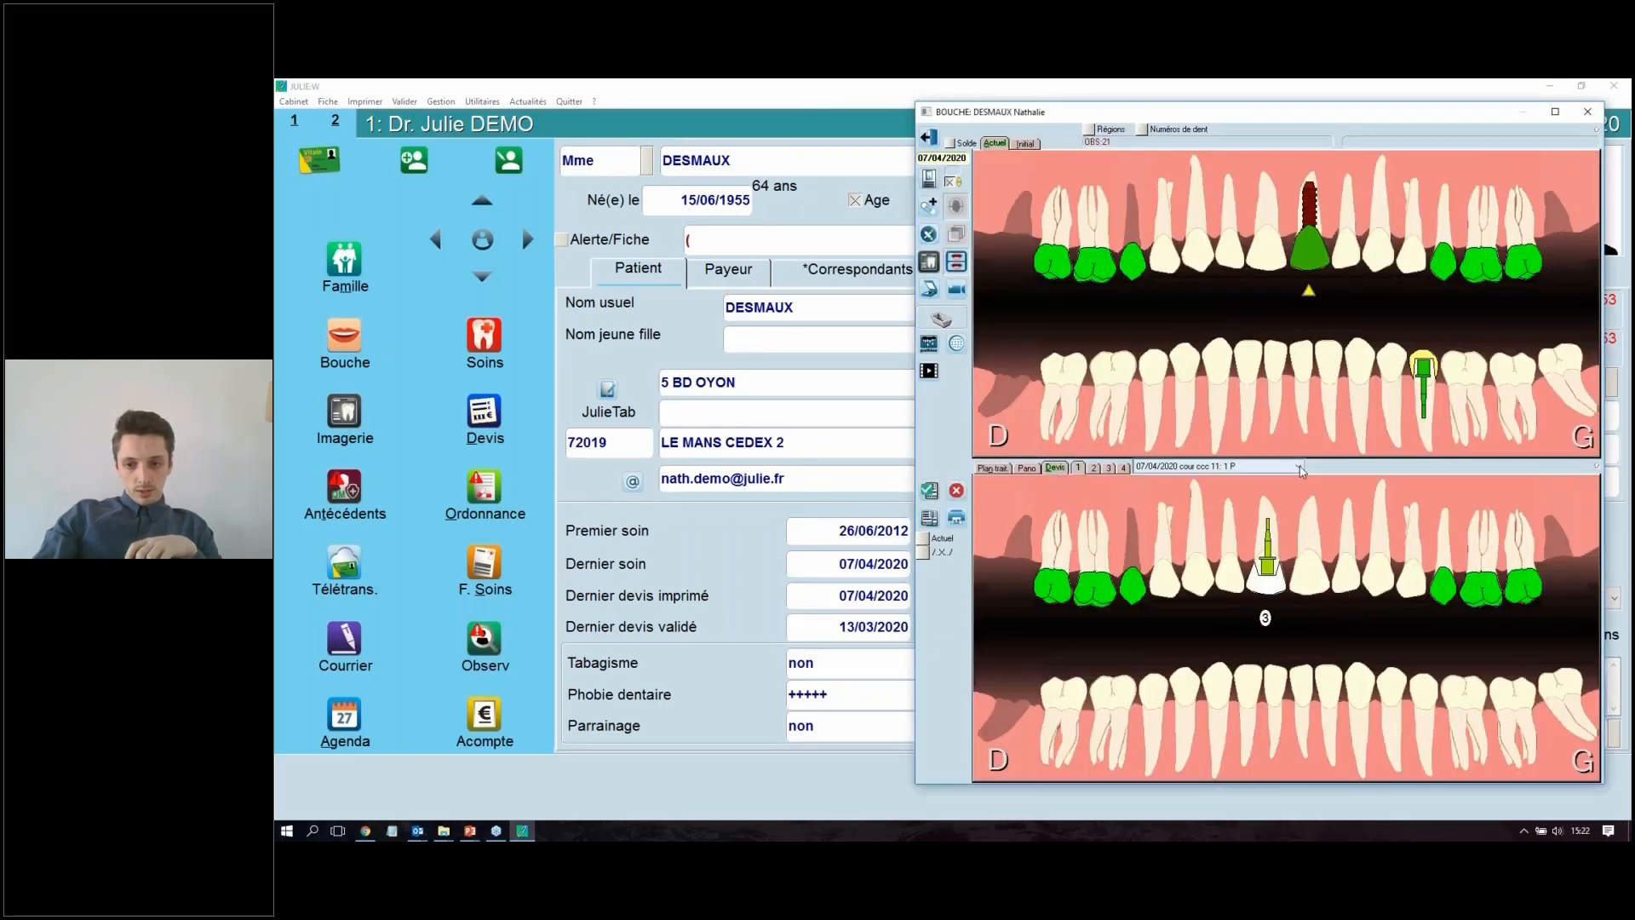
{"action": "left_click", "coordinate": [1214, 466]}
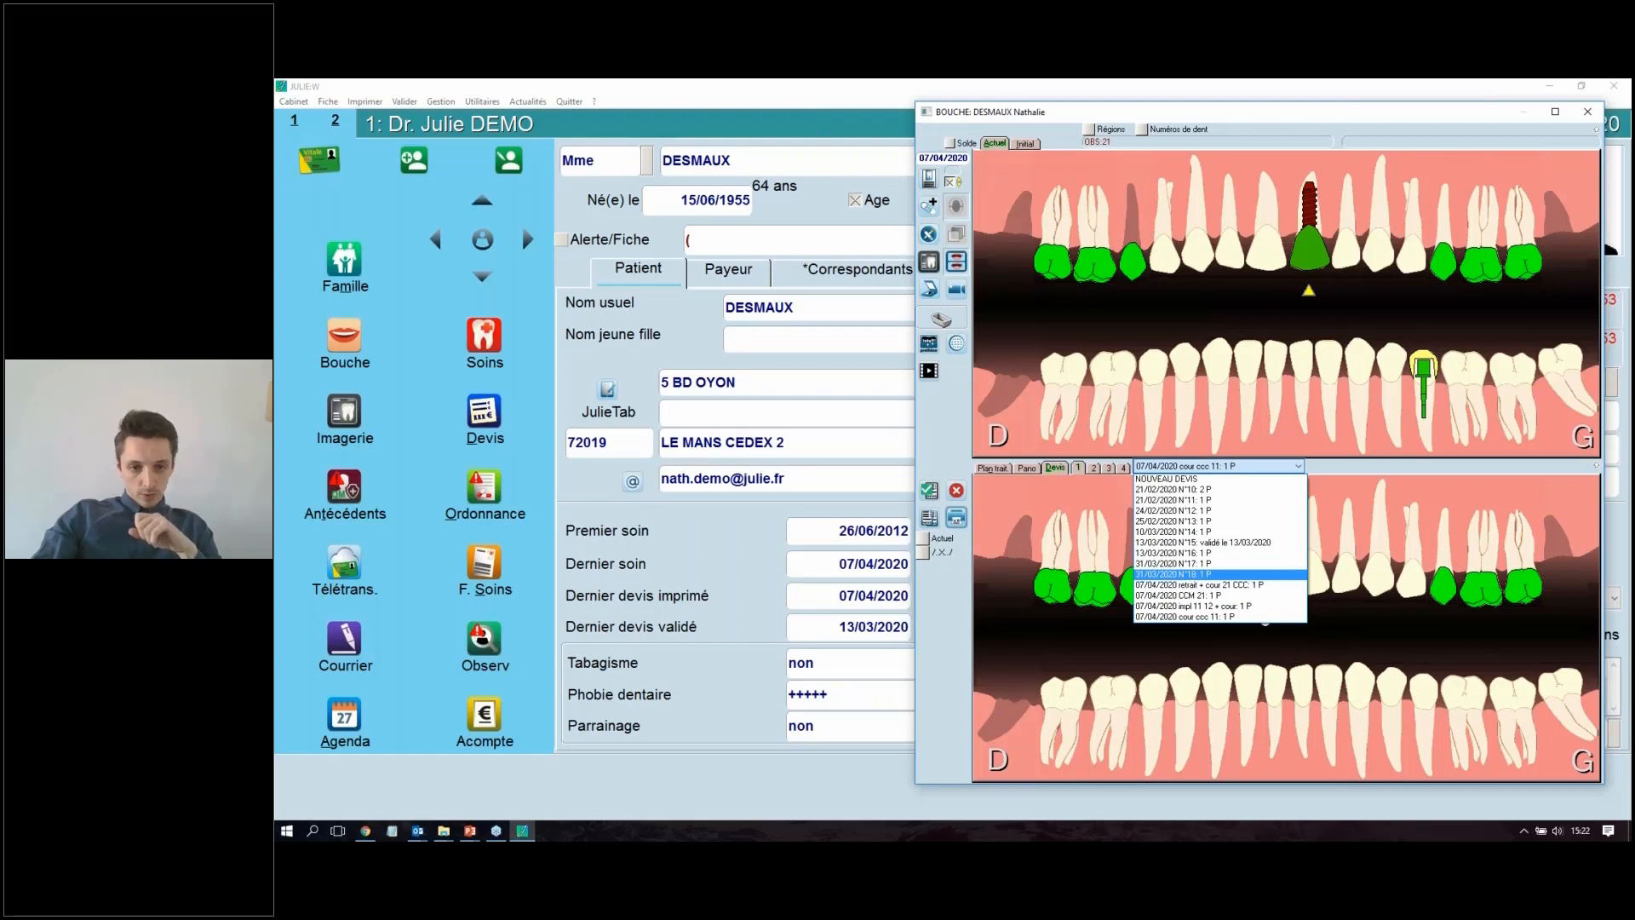
{"action": "left_click", "coordinate": [936, 137]}
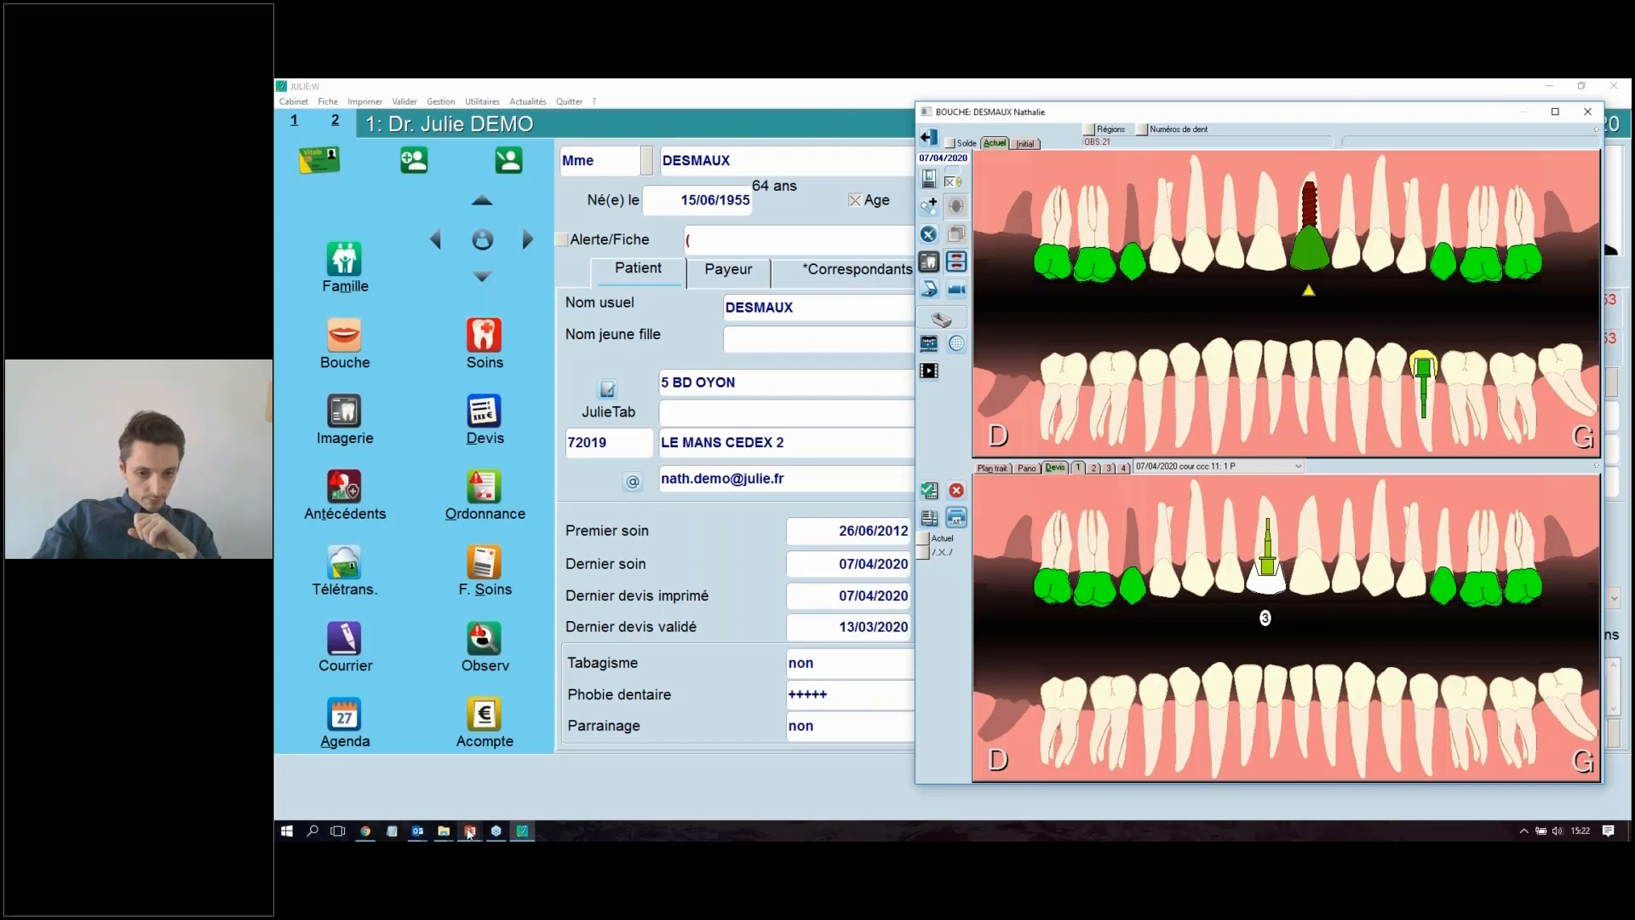
Step: Return to PowerPoint and present the slides "Texte complémentaire devis règlementaire" and "Signature du praticien devis réglementaire"
{"action": "left_click", "coordinate": [423, 741]}
{"action": "scroll", "coordinate": [424, 712], "scroll_direction": "down", "scroll_amount": 2}
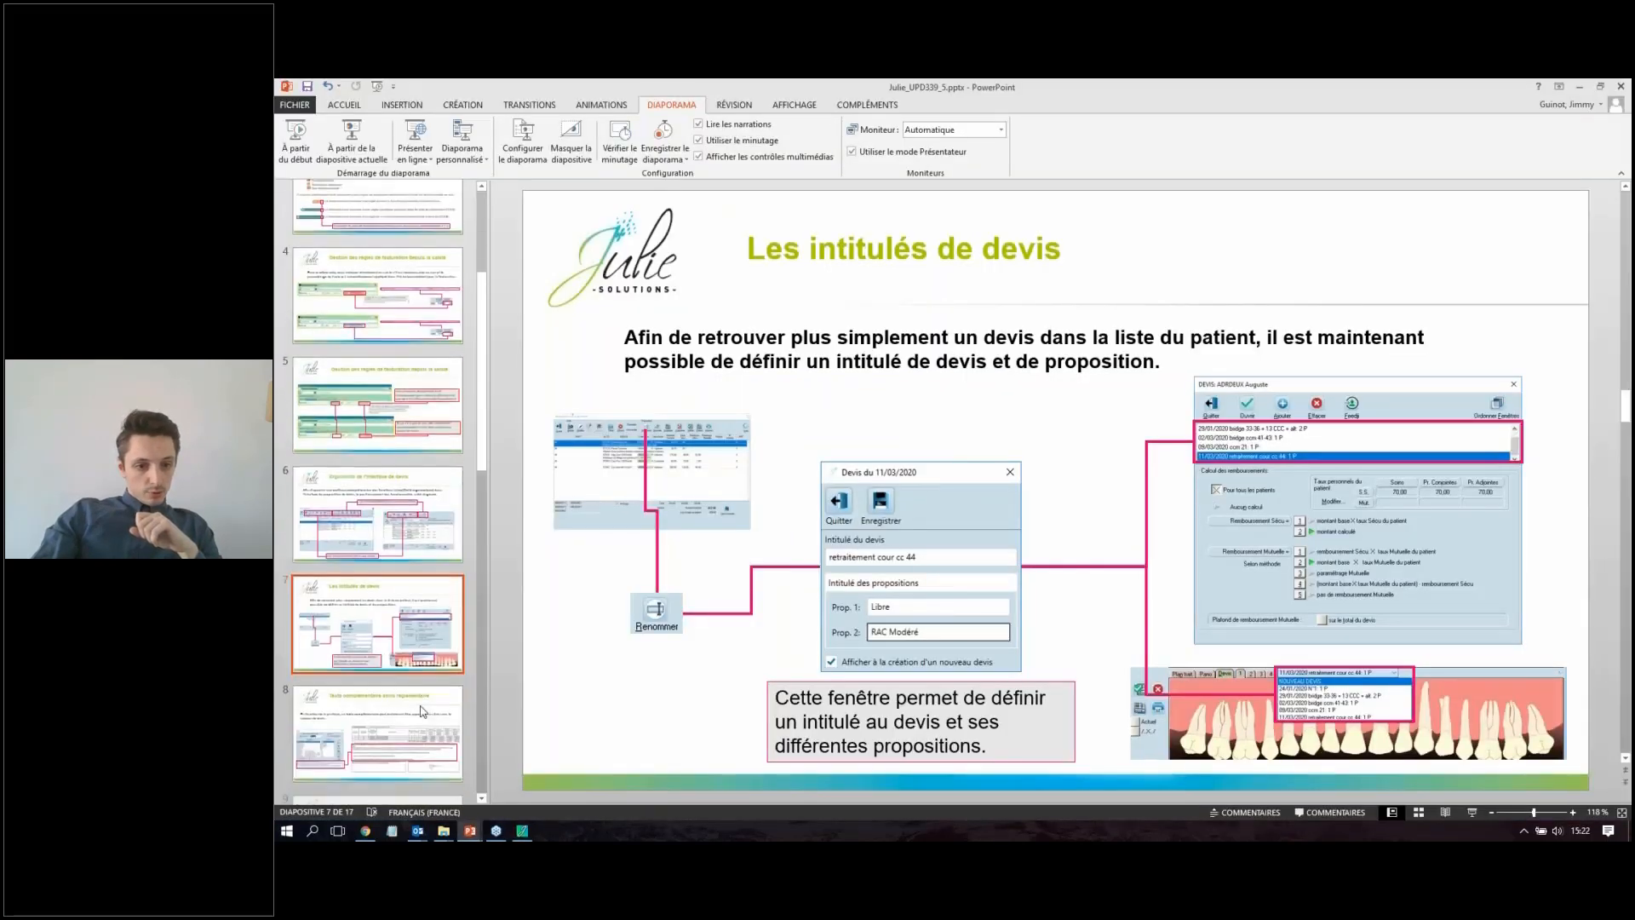
{"action": "left_click", "coordinate": [423, 713]}
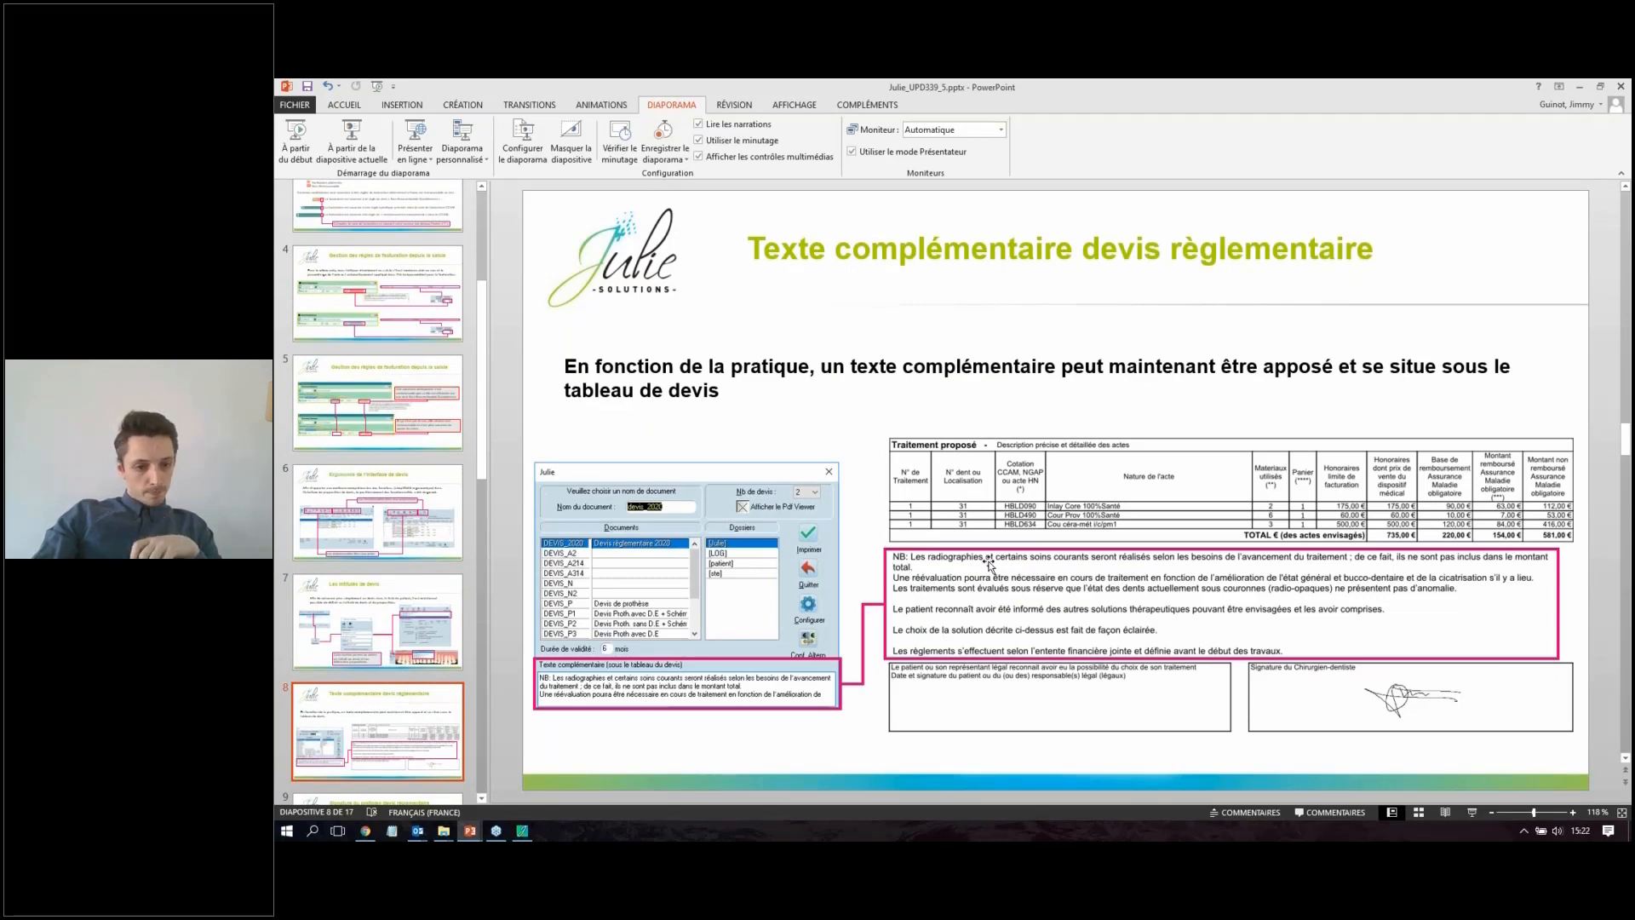
{"action": "scroll", "coordinate": [990, 566], "scroll_direction": "down", "scroll_amount": 2}
{"action": "left_click", "coordinate": [456, 575]}
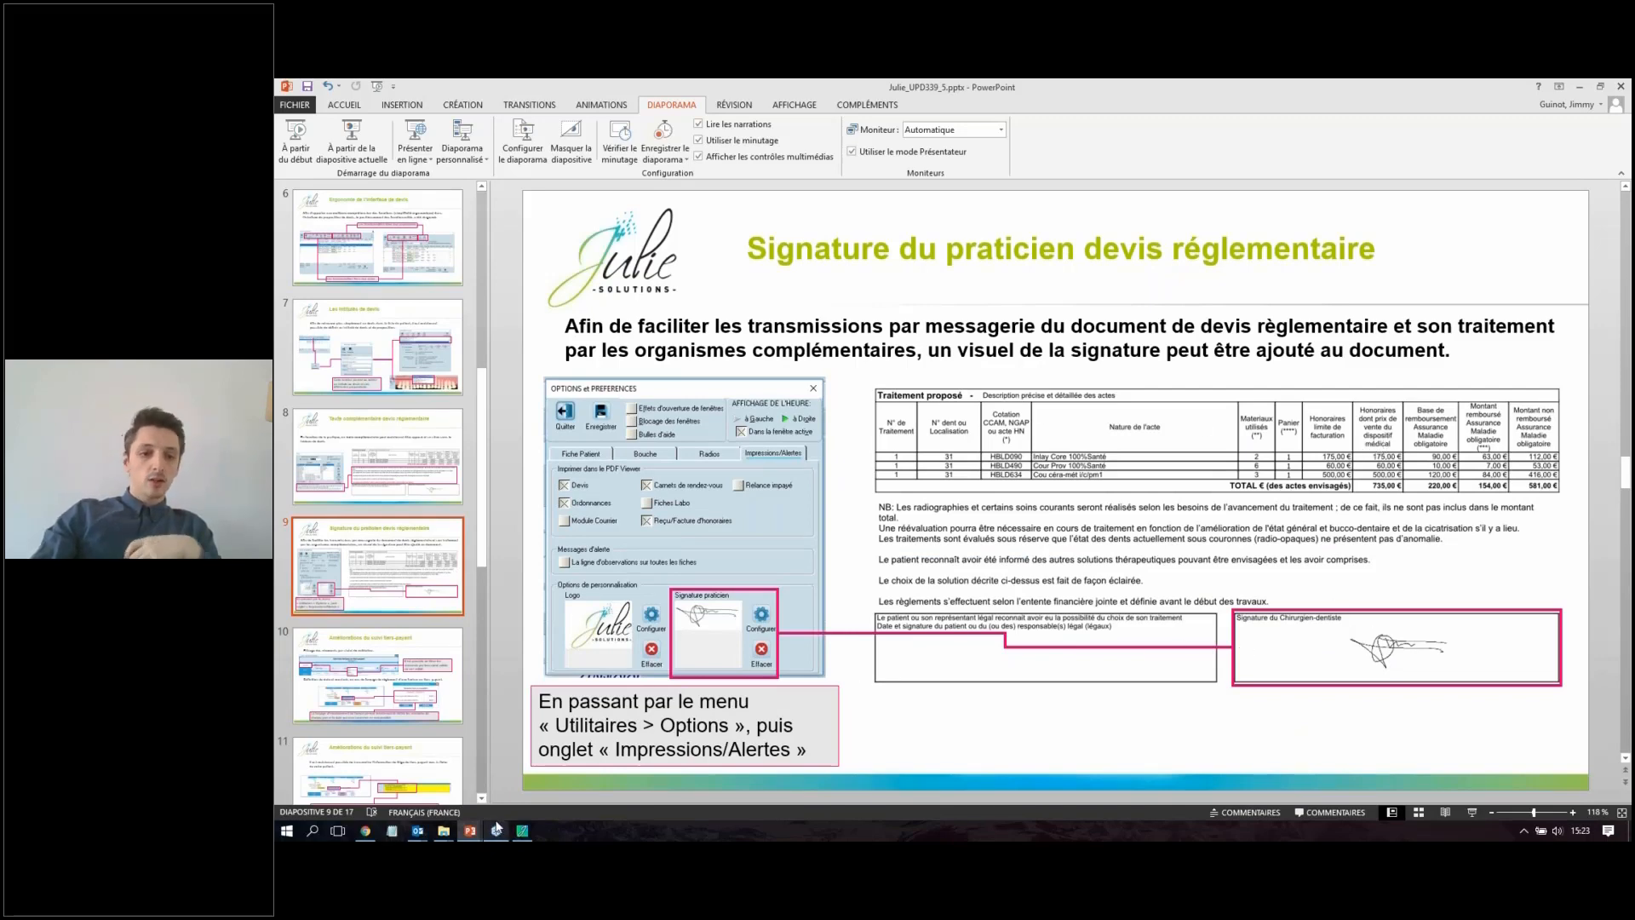
Step: Switch to JULIE and open the Impressions/Alertes settings in the options and preferences
{"action": "mouse_move", "coordinate": [497, 828]}
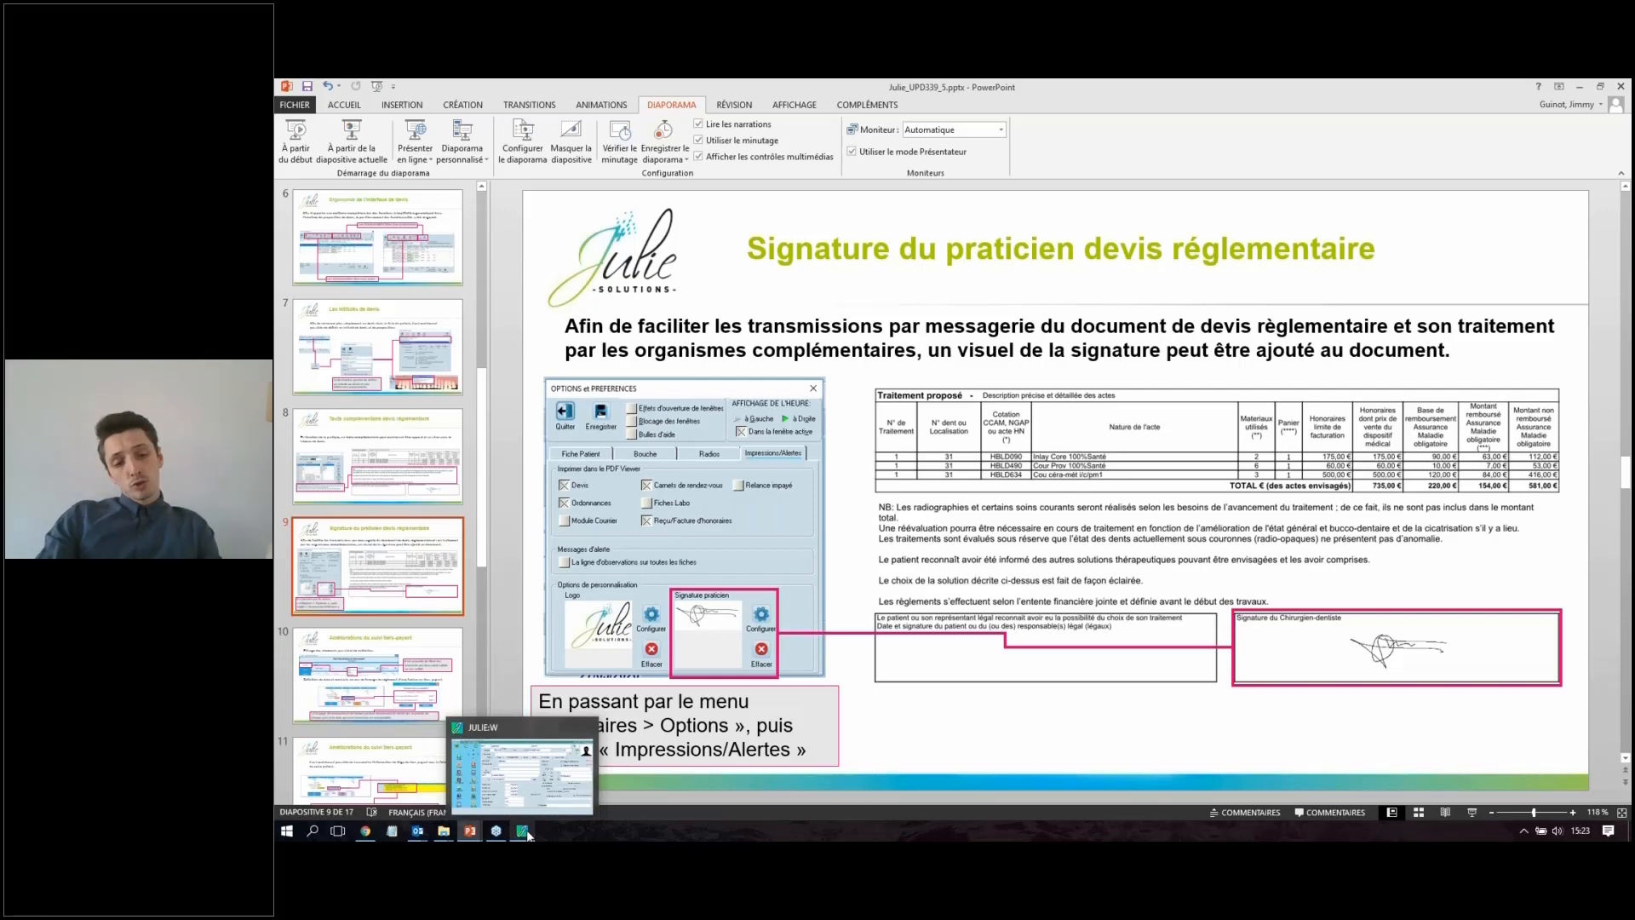
{"action": "left_click", "coordinate": [522, 814]}
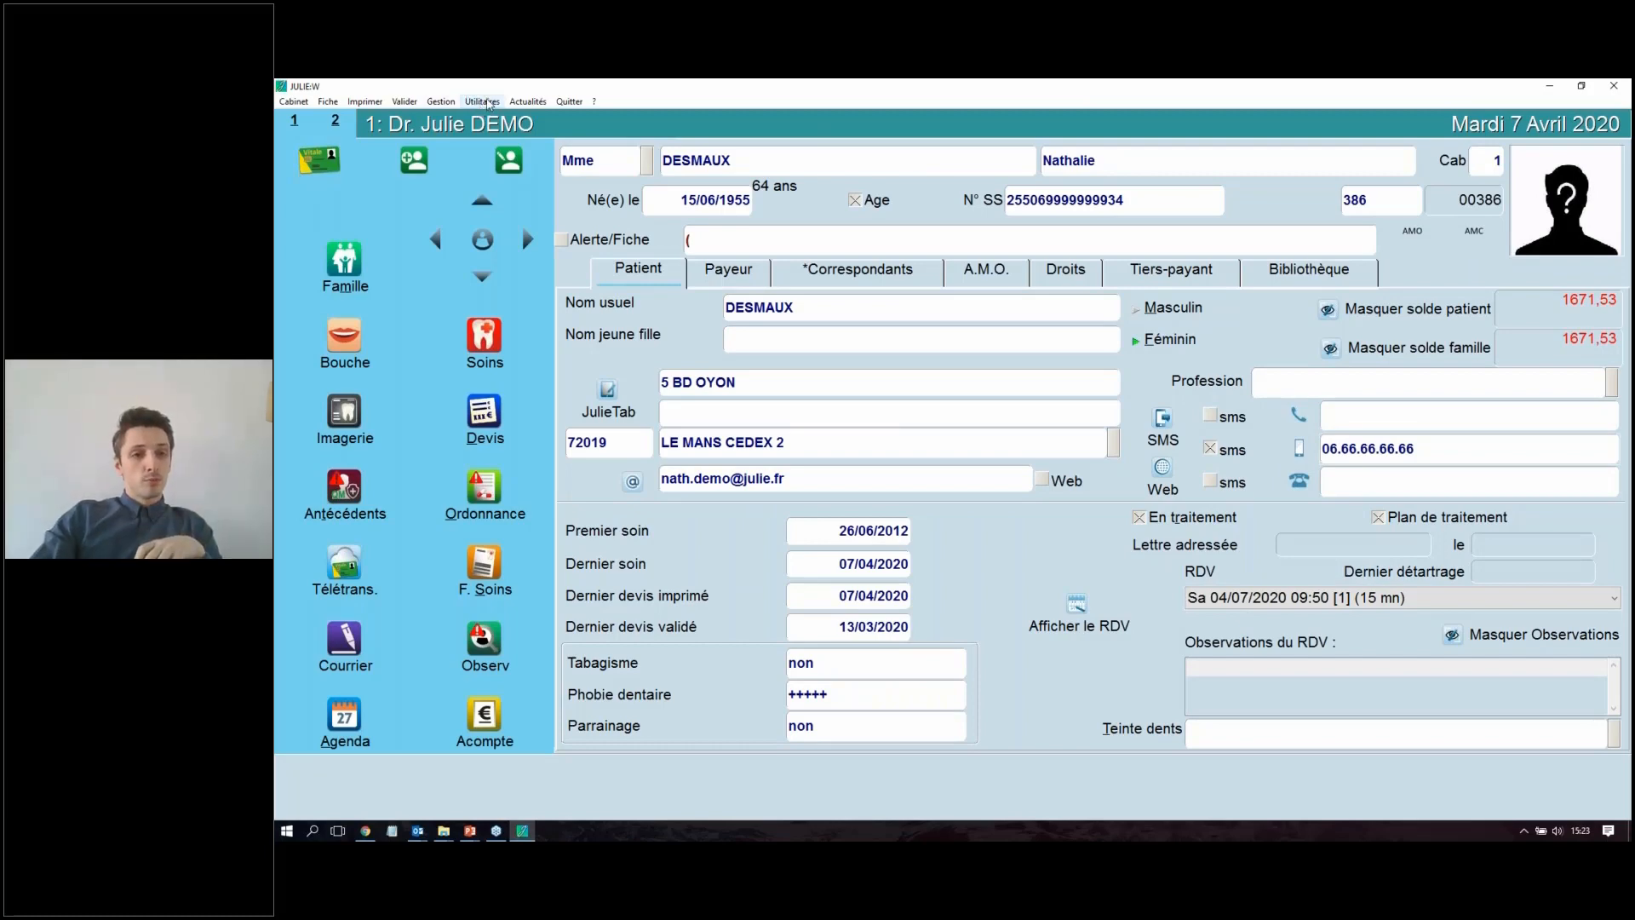
{"action": "left_click", "coordinate": [489, 104]}
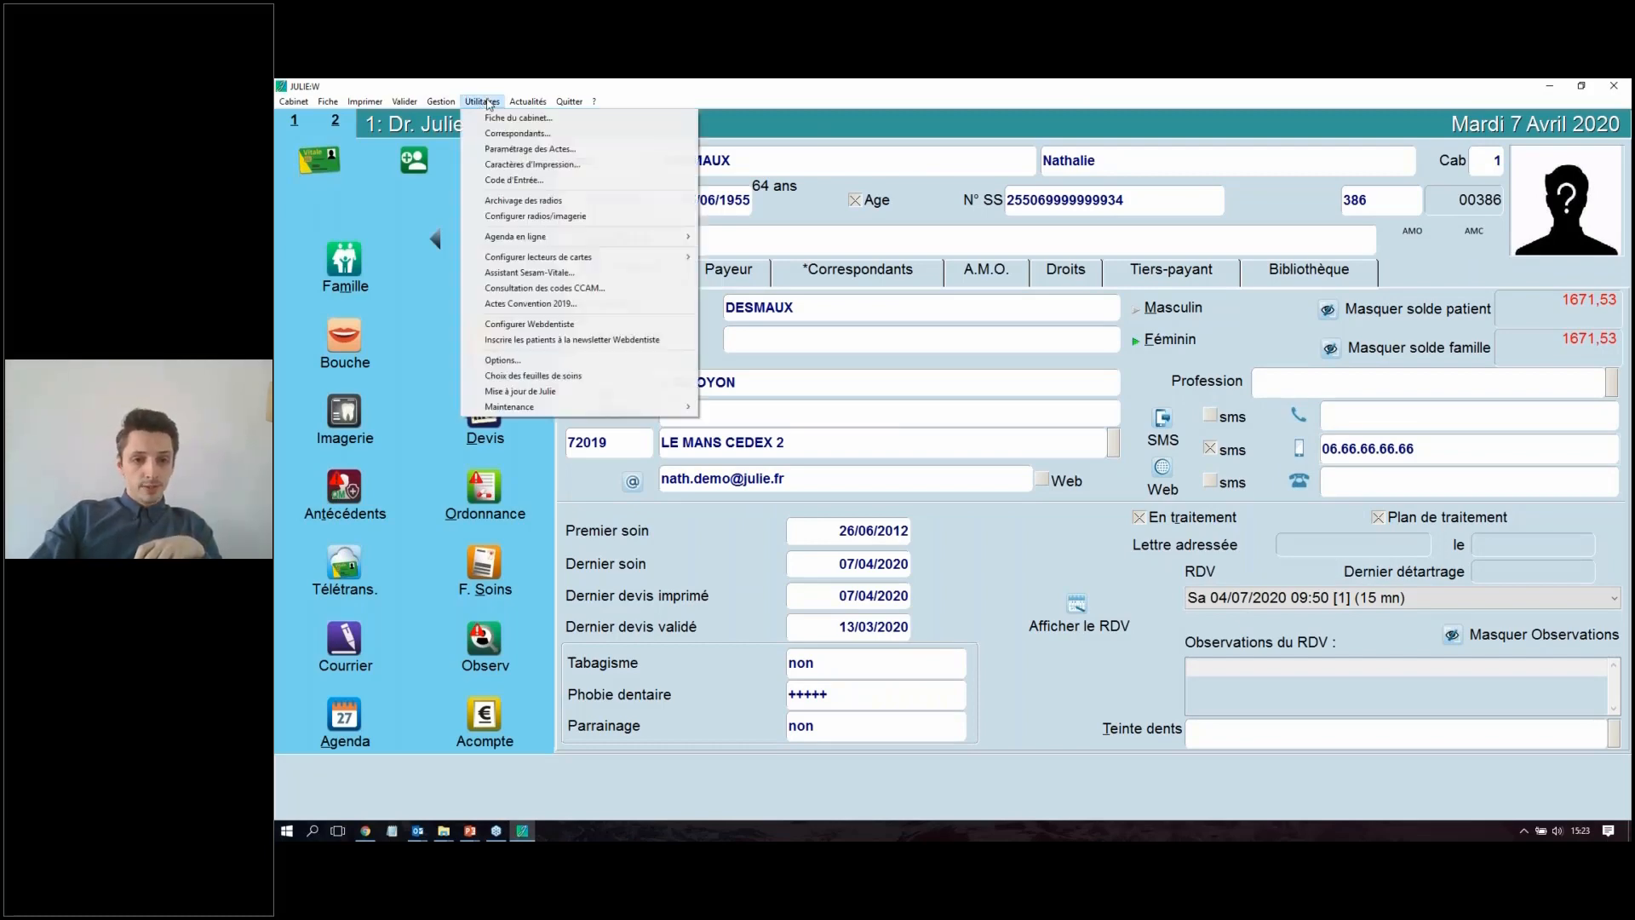
{"action": "left_click", "coordinate": [508, 362]}
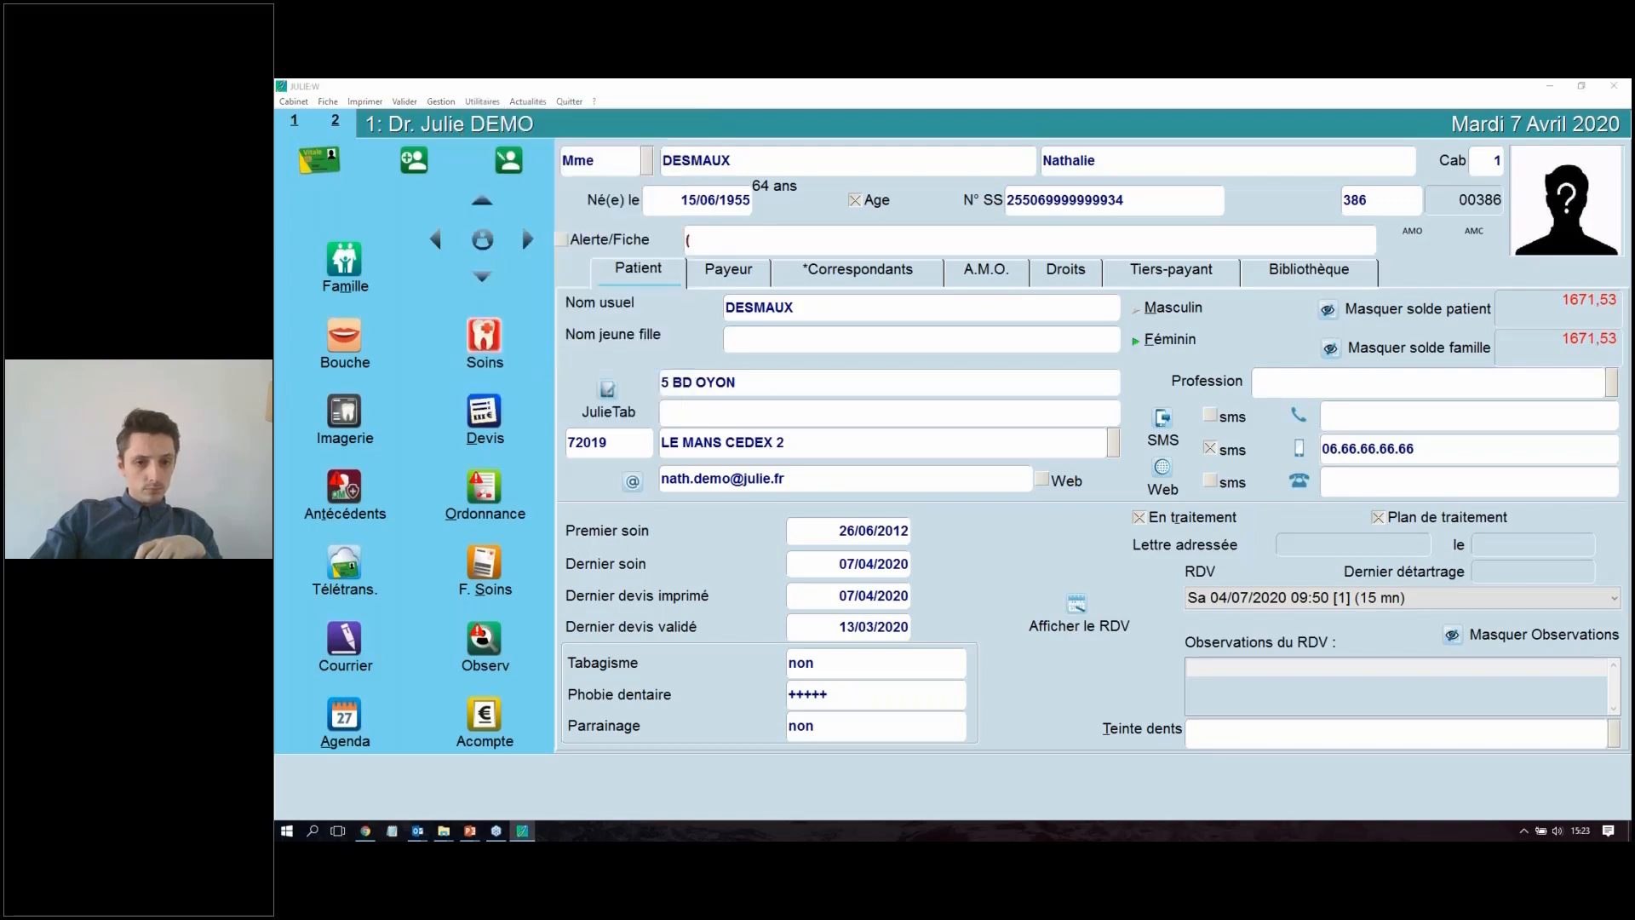
{"action": "left_click", "coordinate": [575, 248]}
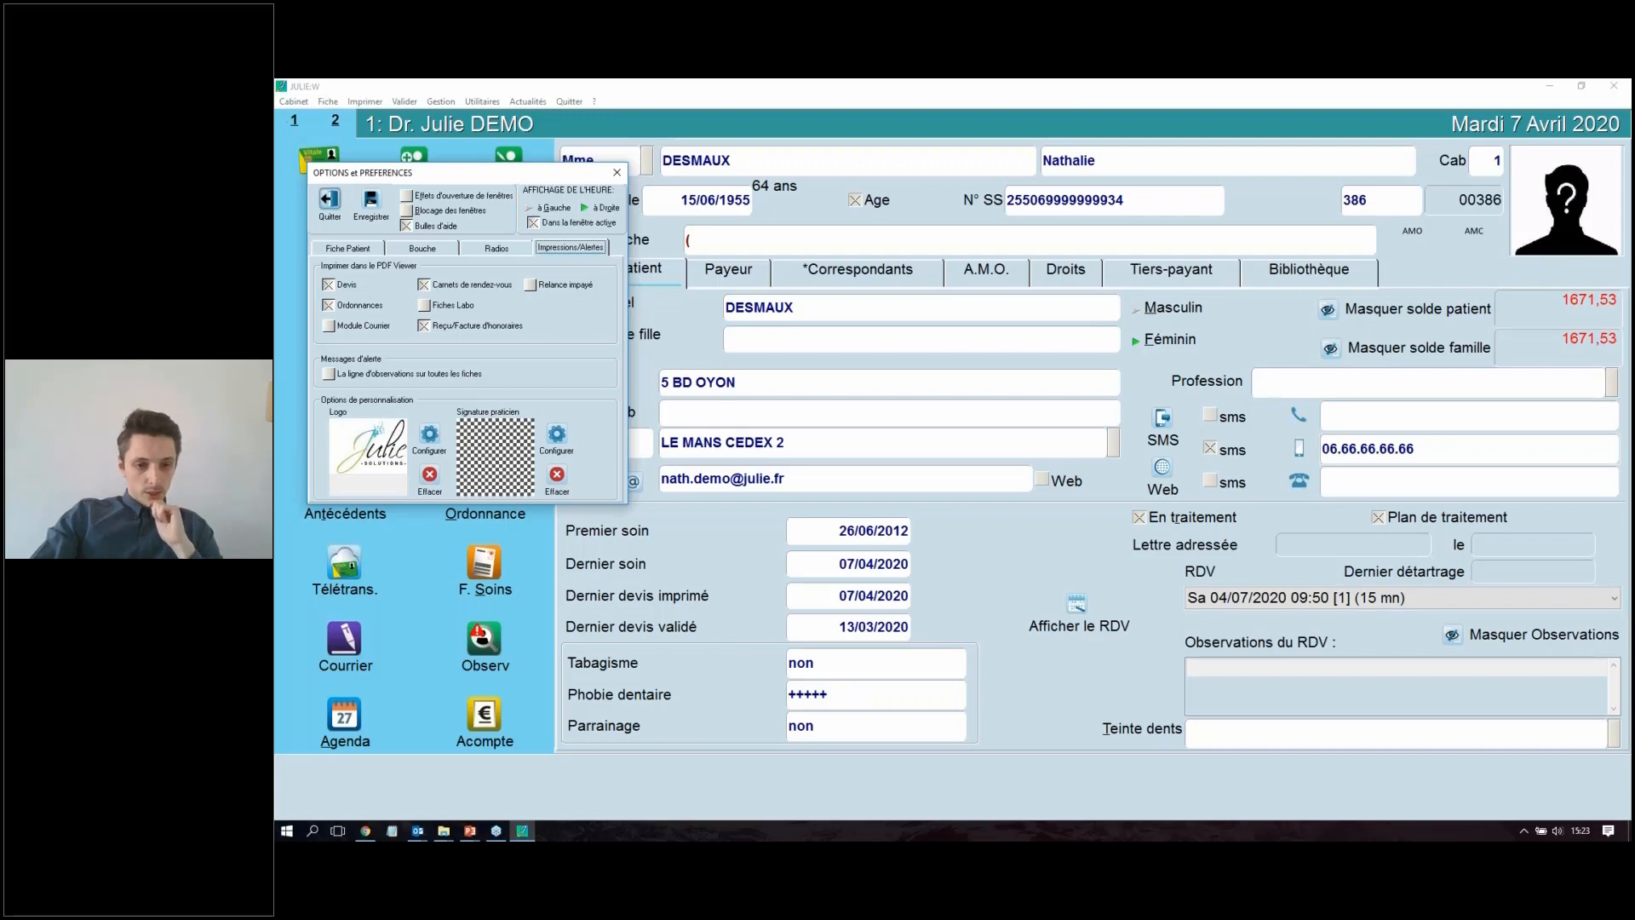
Step: Start configuring the practitioner's signature image and browse to the Bureau folder in the user's profile on drive C
{"action": "left_click", "coordinate": [558, 433]}
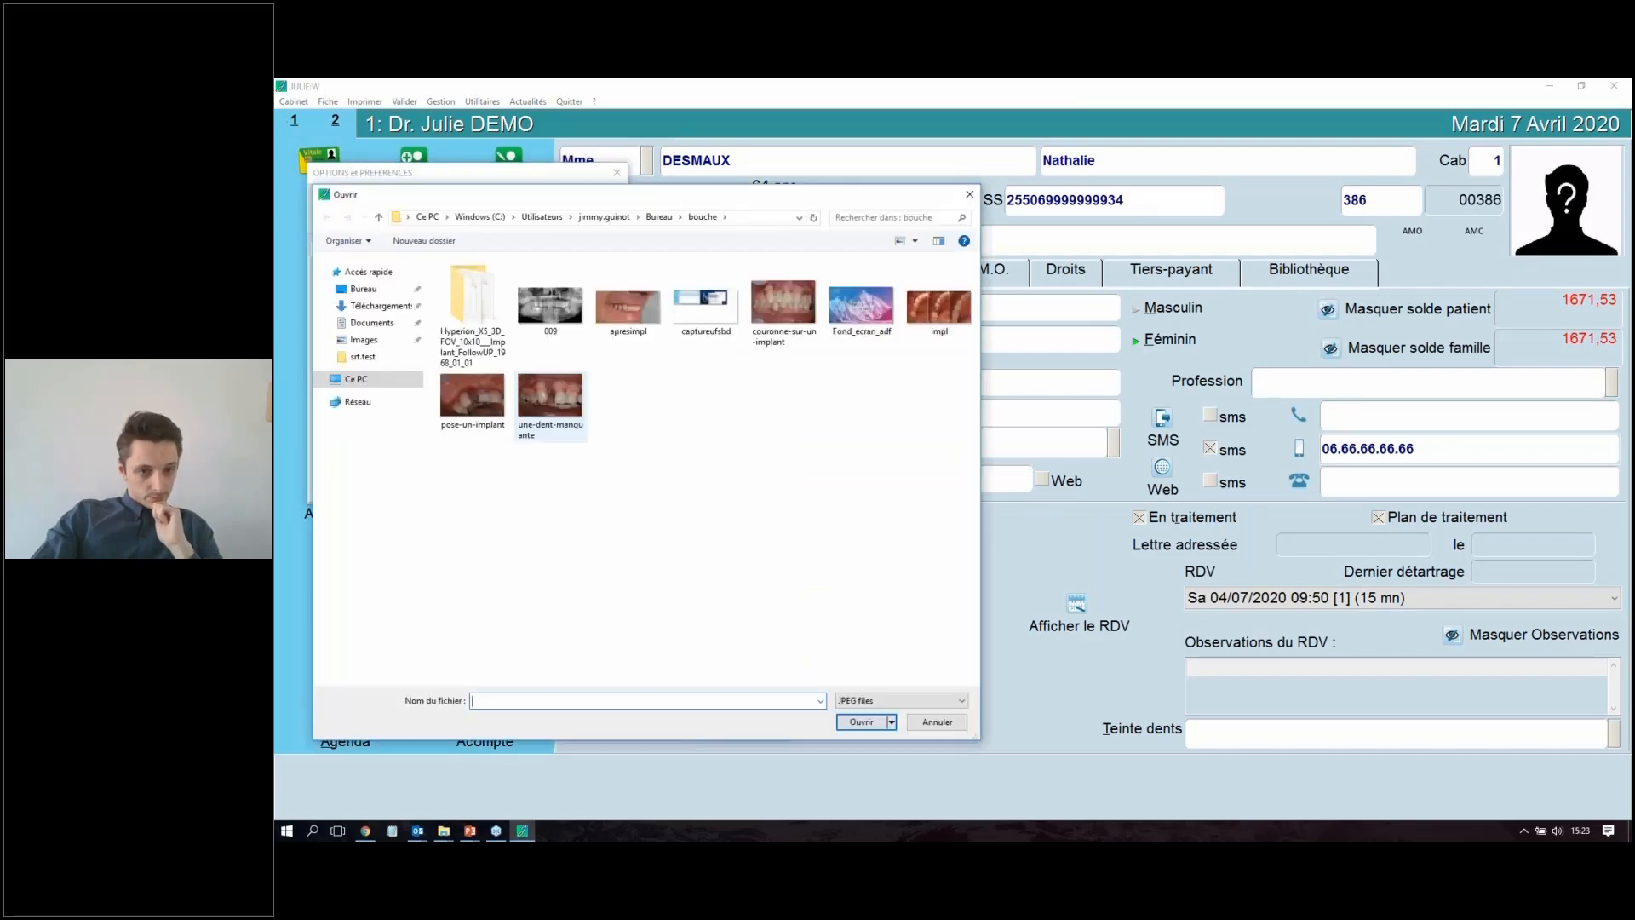
{"action": "left_click", "coordinate": [383, 291]}
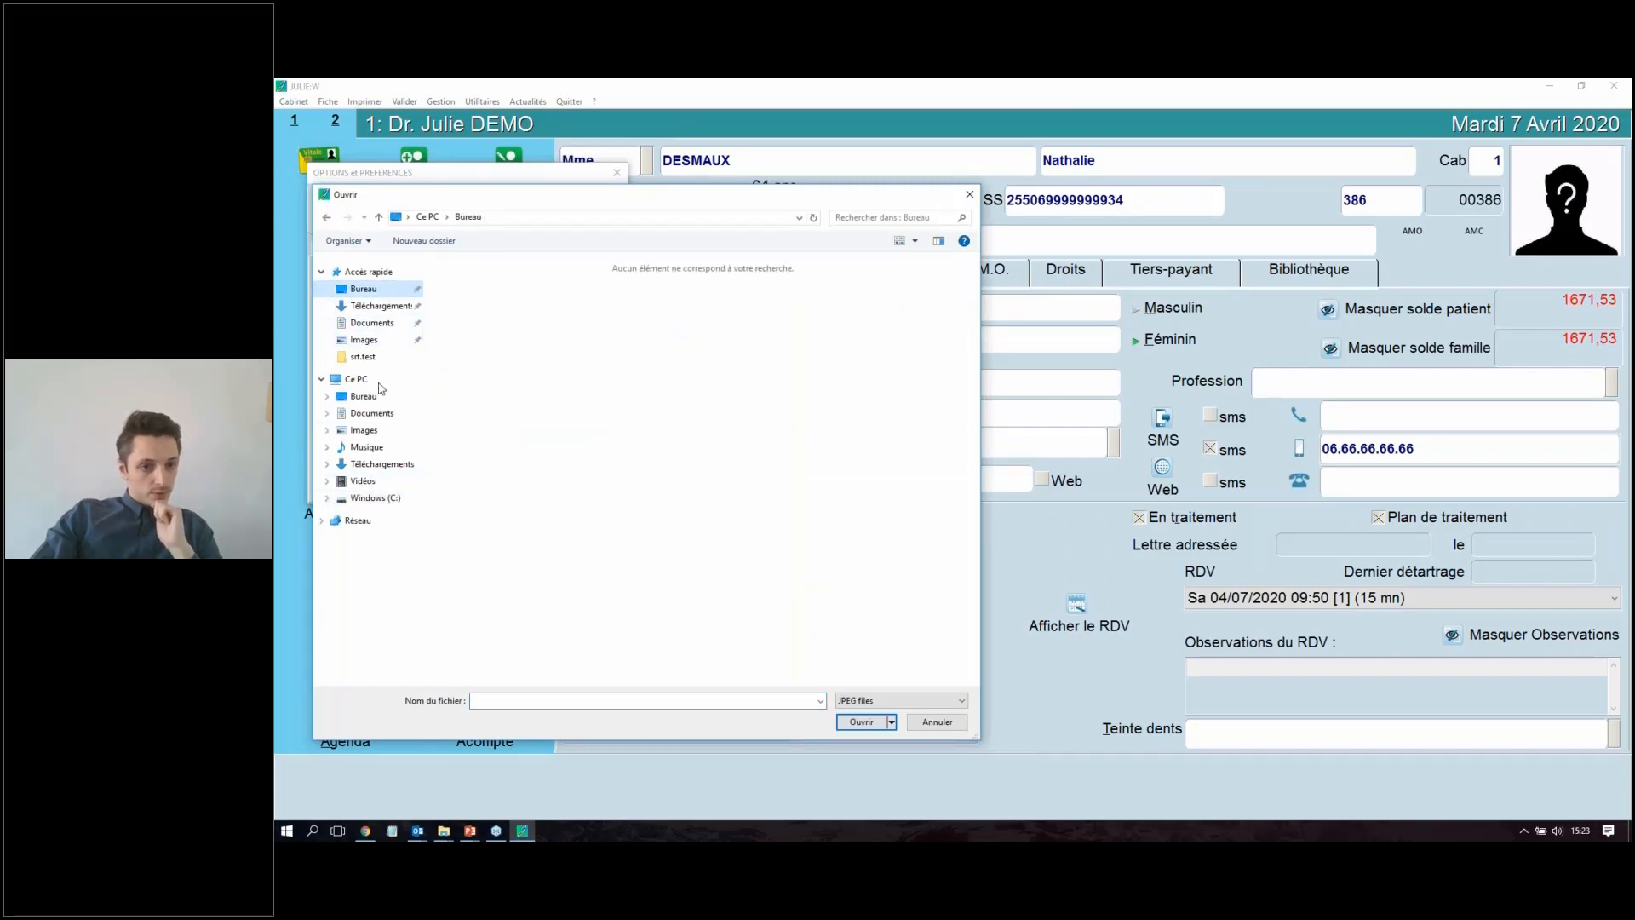
{"action": "left_click", "coordinate": [365, 340]}
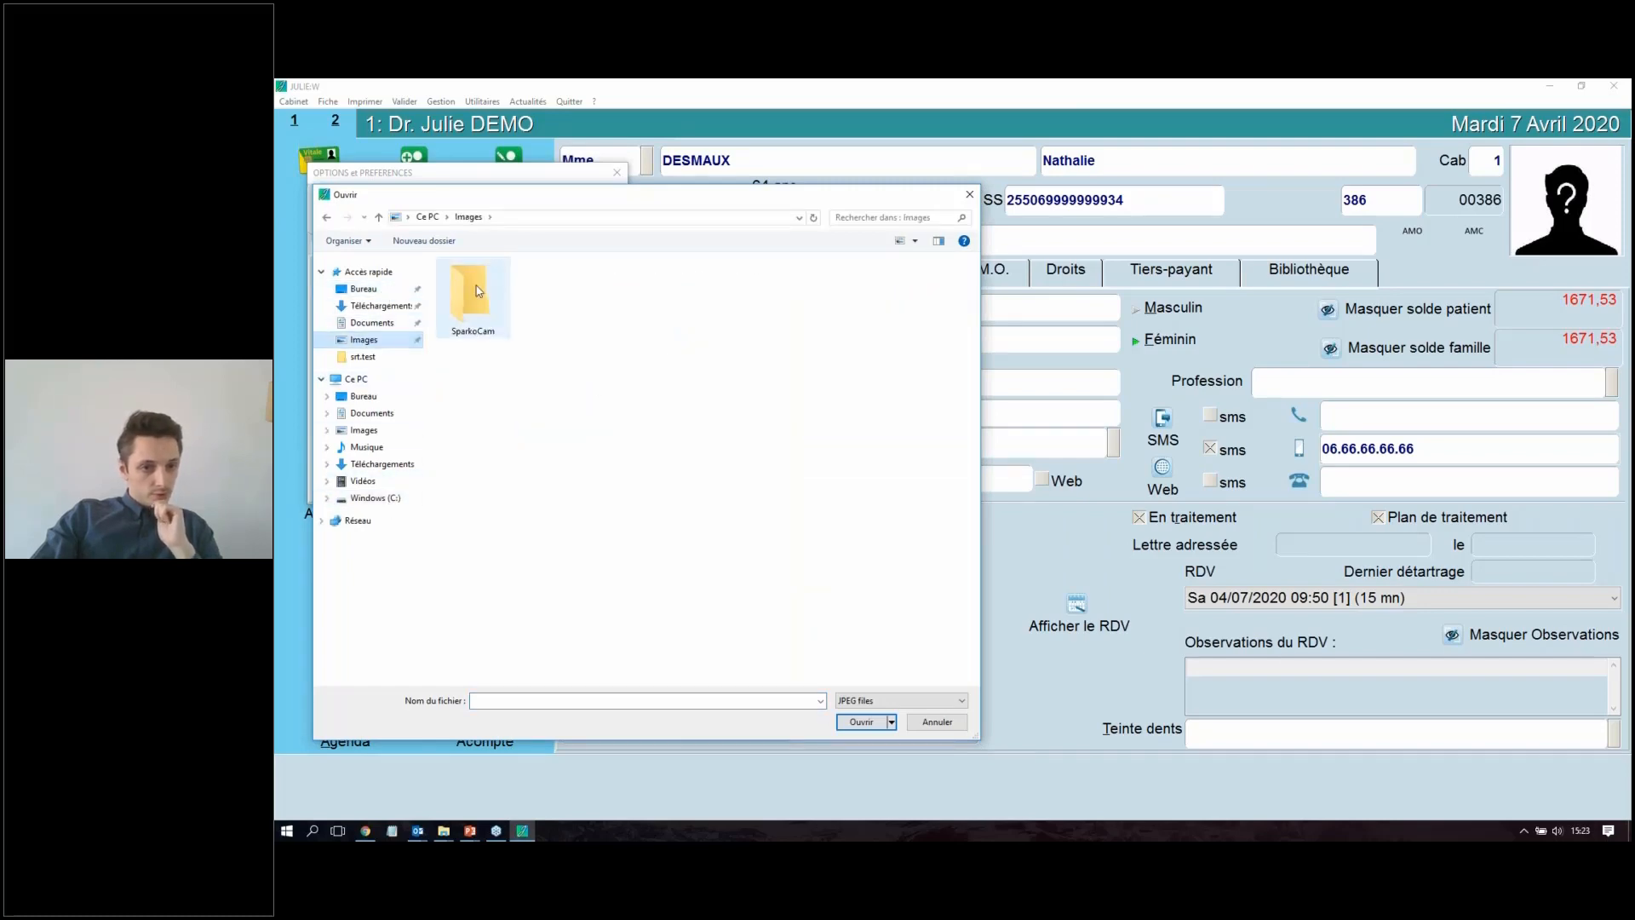
{"action": "left_click", "coordinate": [368, 497]}
{"action": "double_click", "coordinate": [474, 593]}
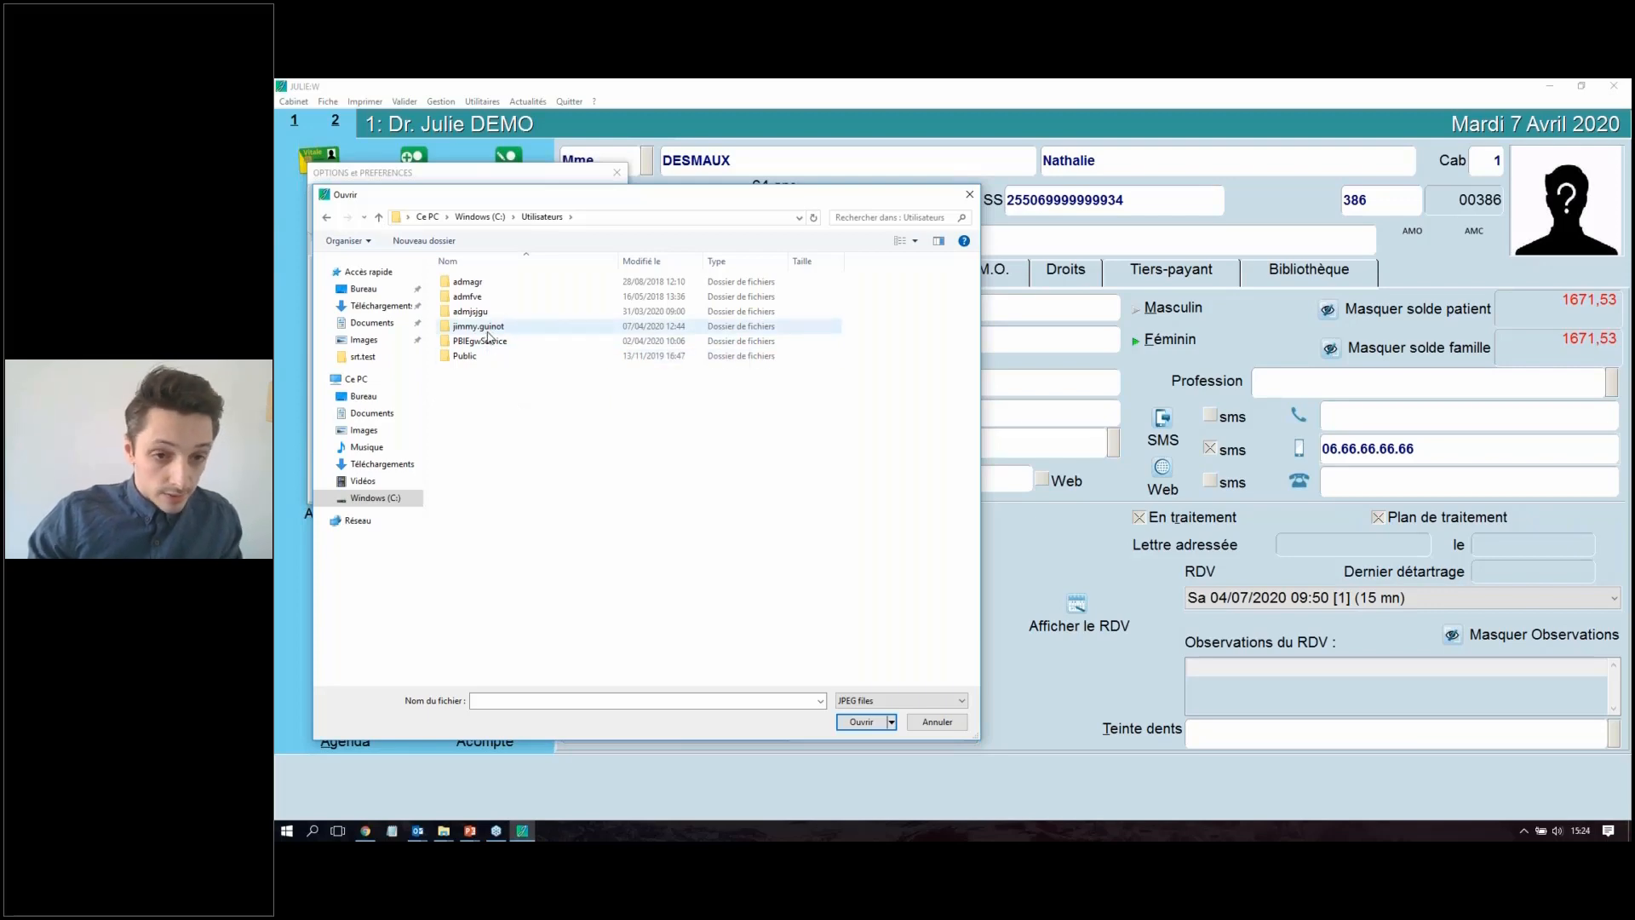
{"action": "double_click", "coordinate": [487, 332]}
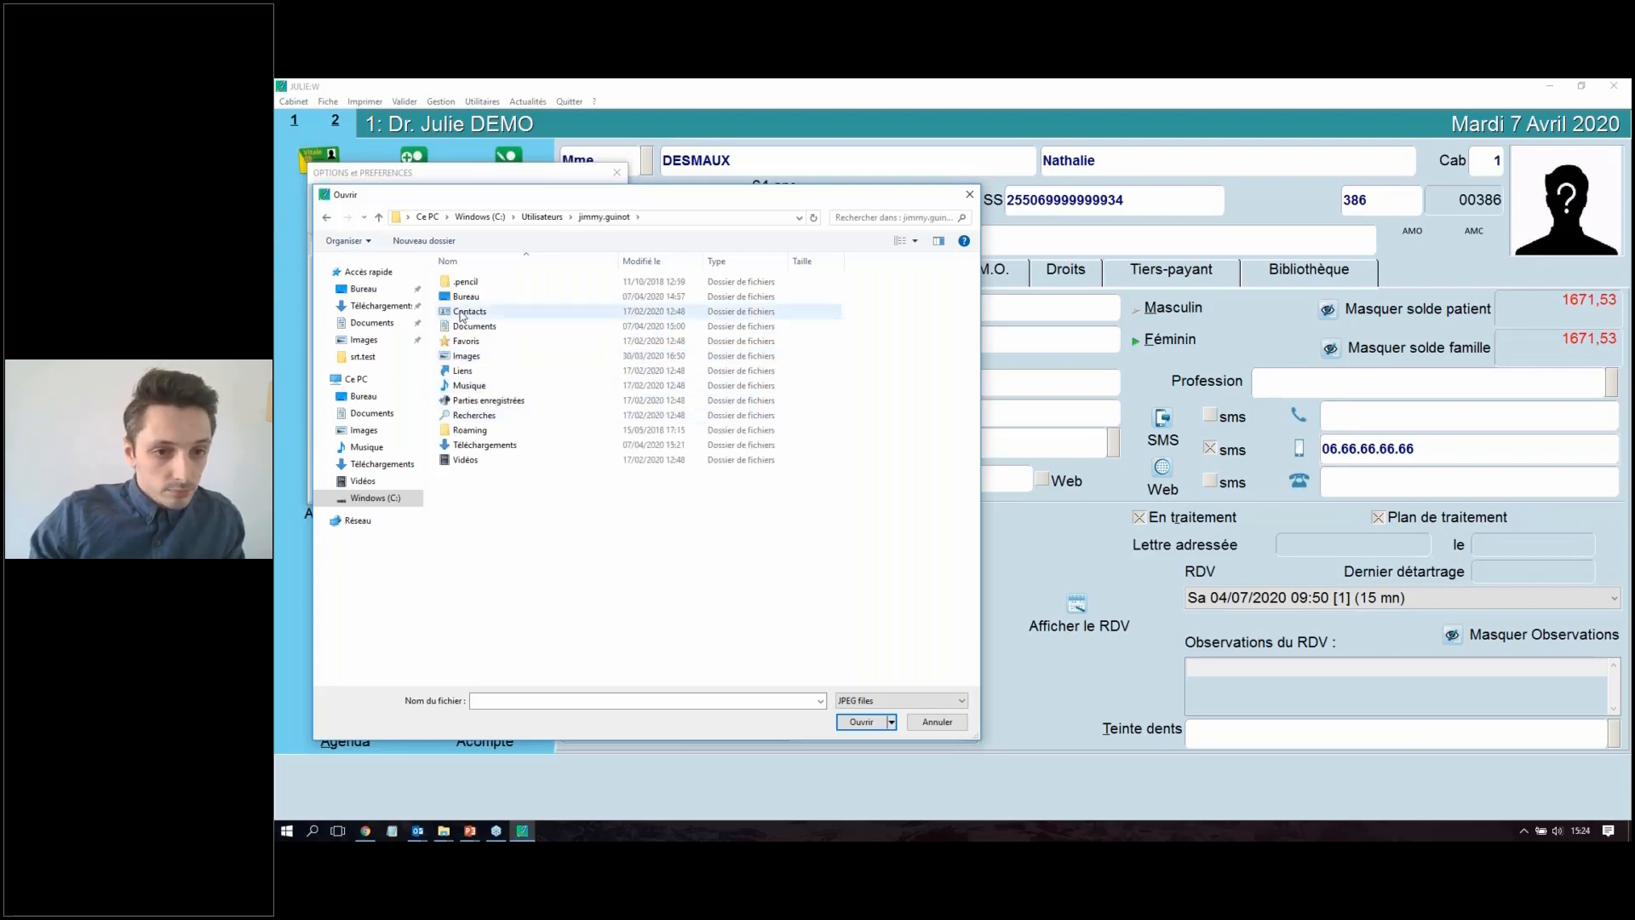
{"action": "double_click", "coordinate": [462, 298]}
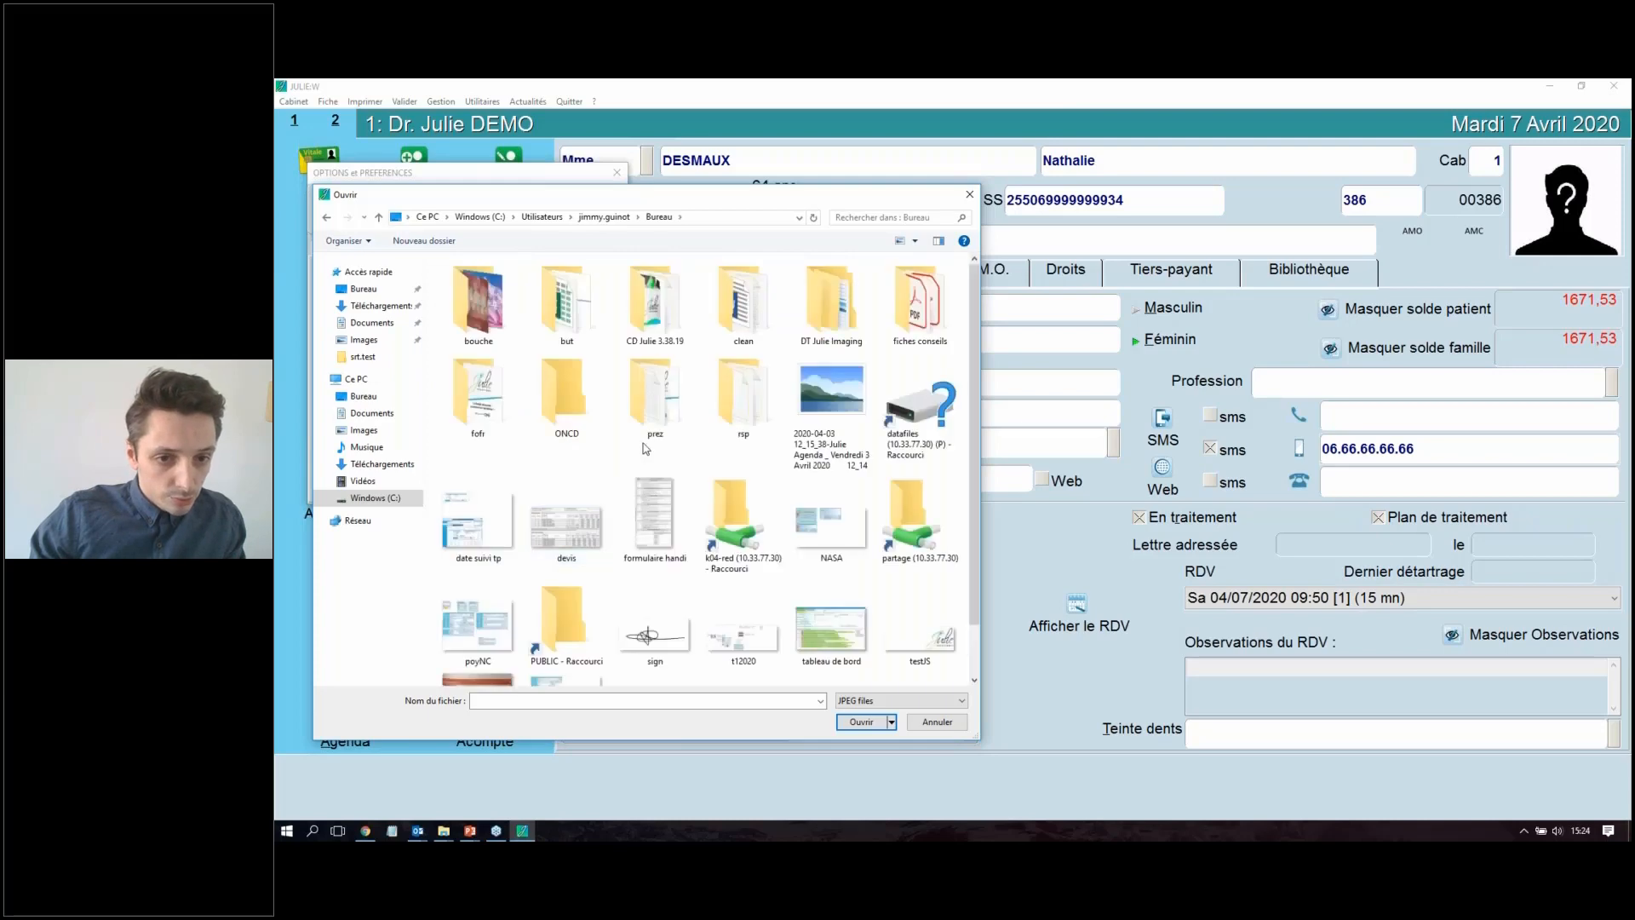
Step: Load the image "sign" as the practitioner's signature and save the options
{"action": "left_click", "coordinate": [666, 523]}
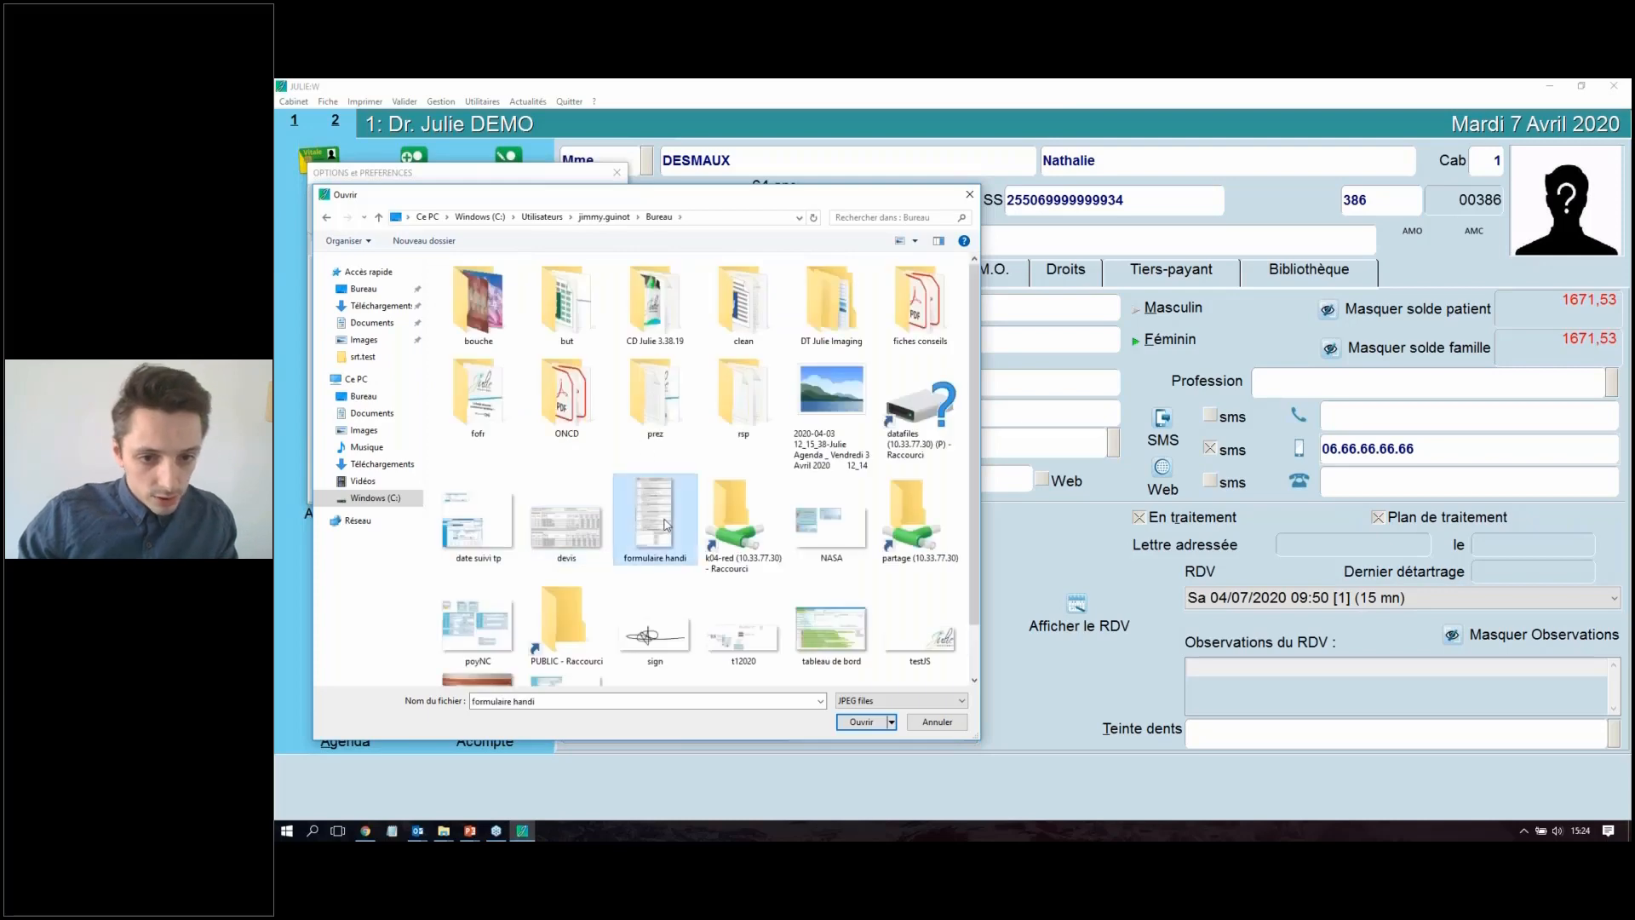
{"action": "left_click", "coordinate": [652, 632]}
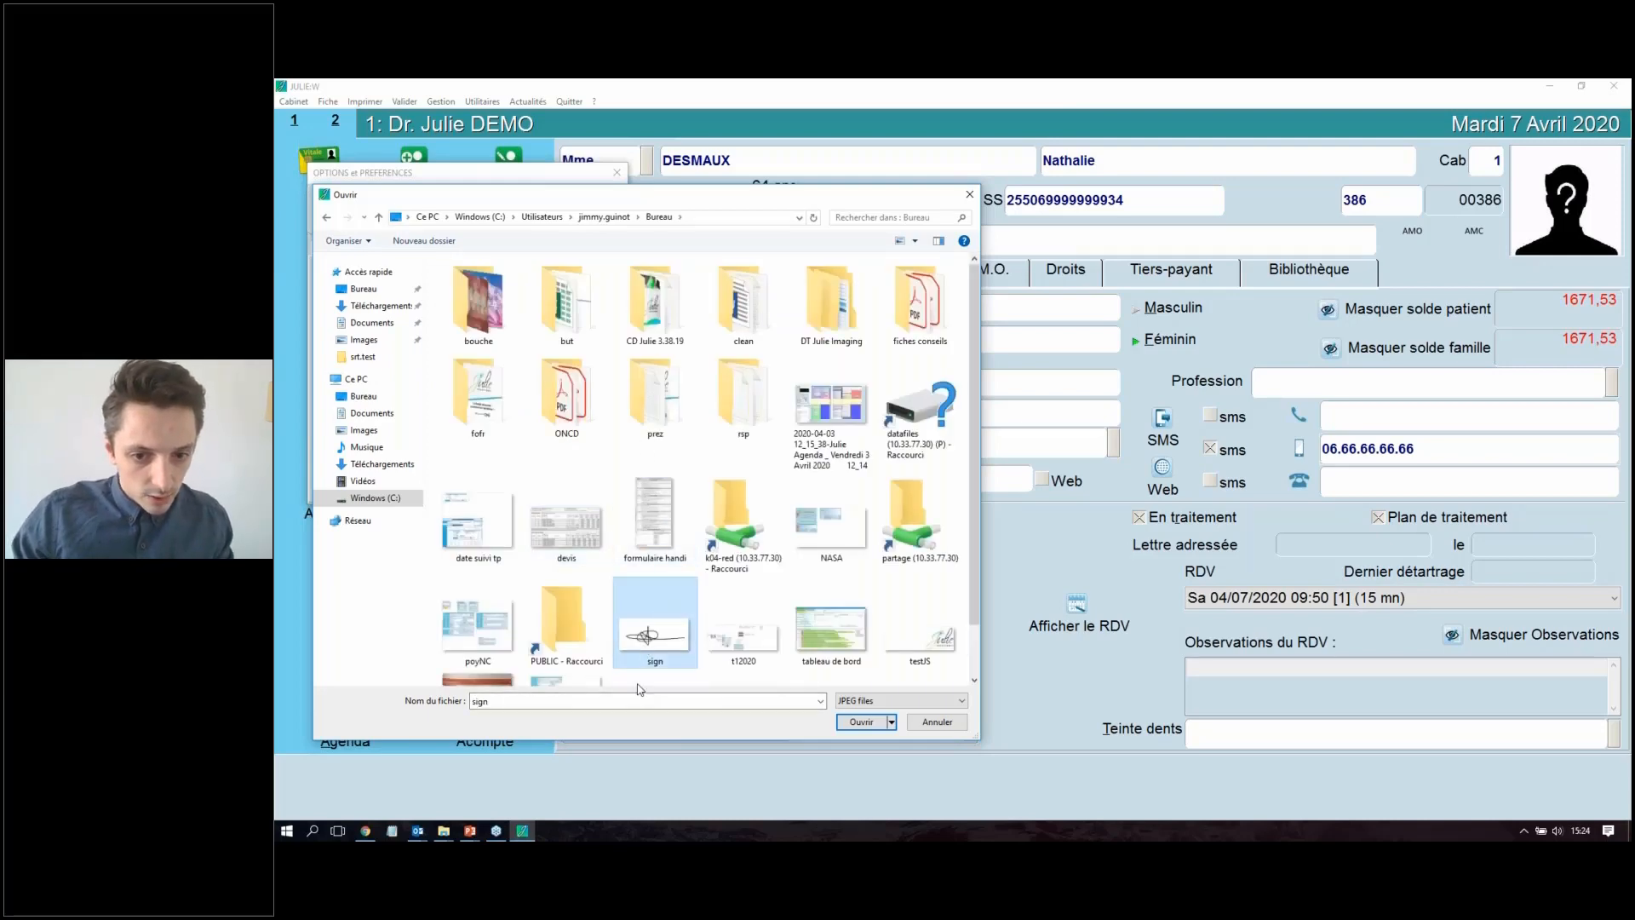
{"action": "double_click", "coordinate": [641, 637]}
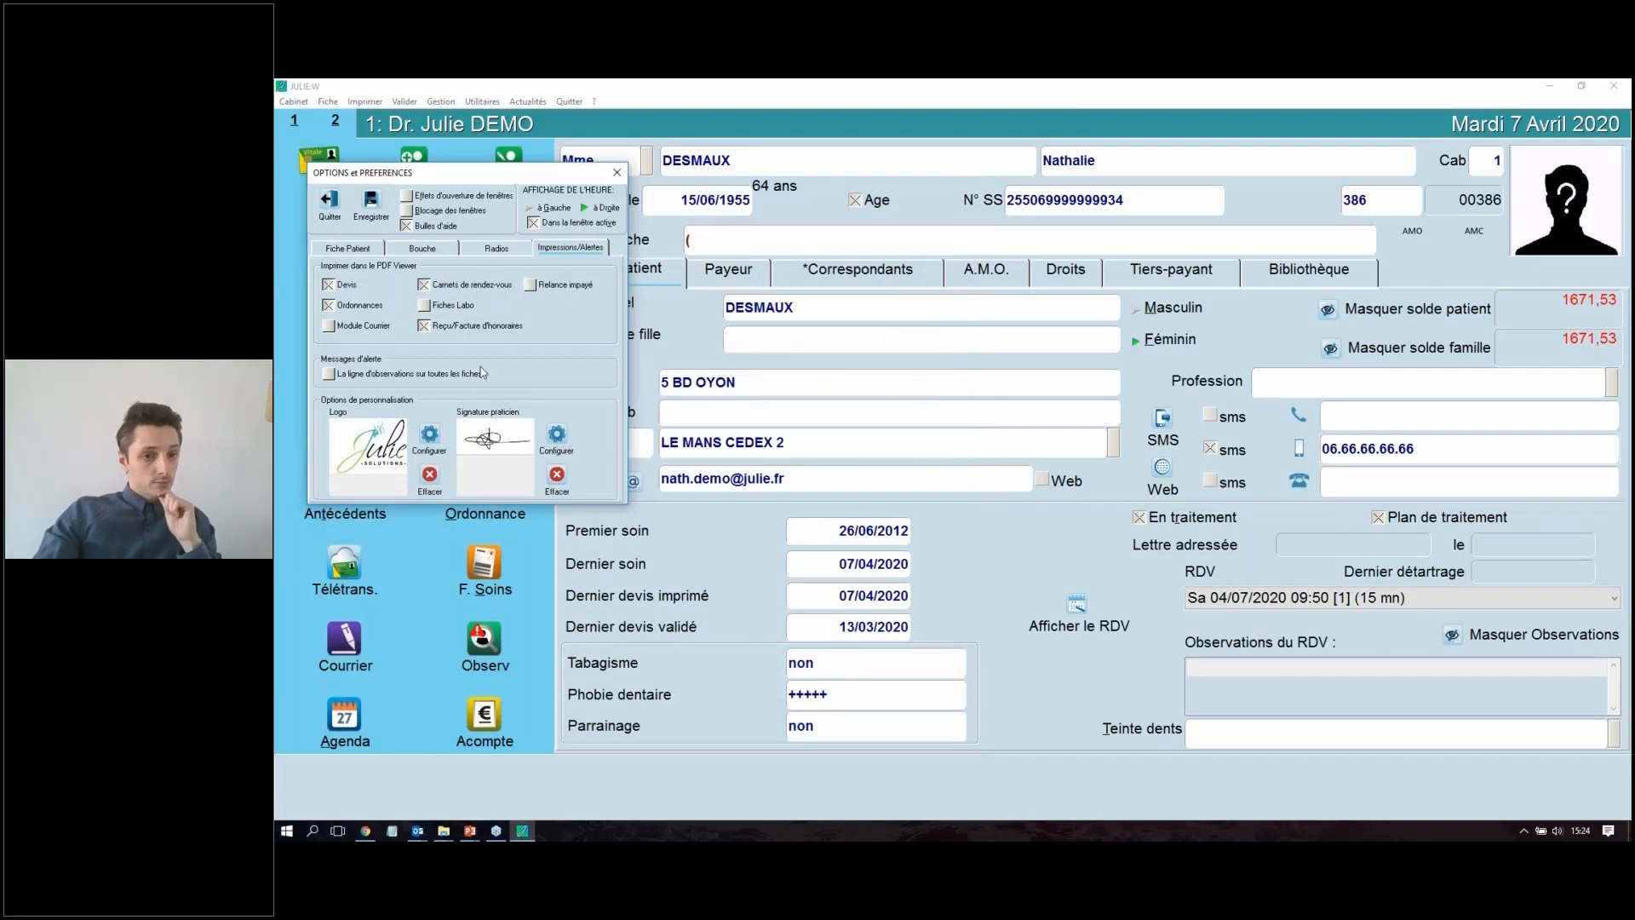
{"action": "left_click", "coordinate": [371, 202]}
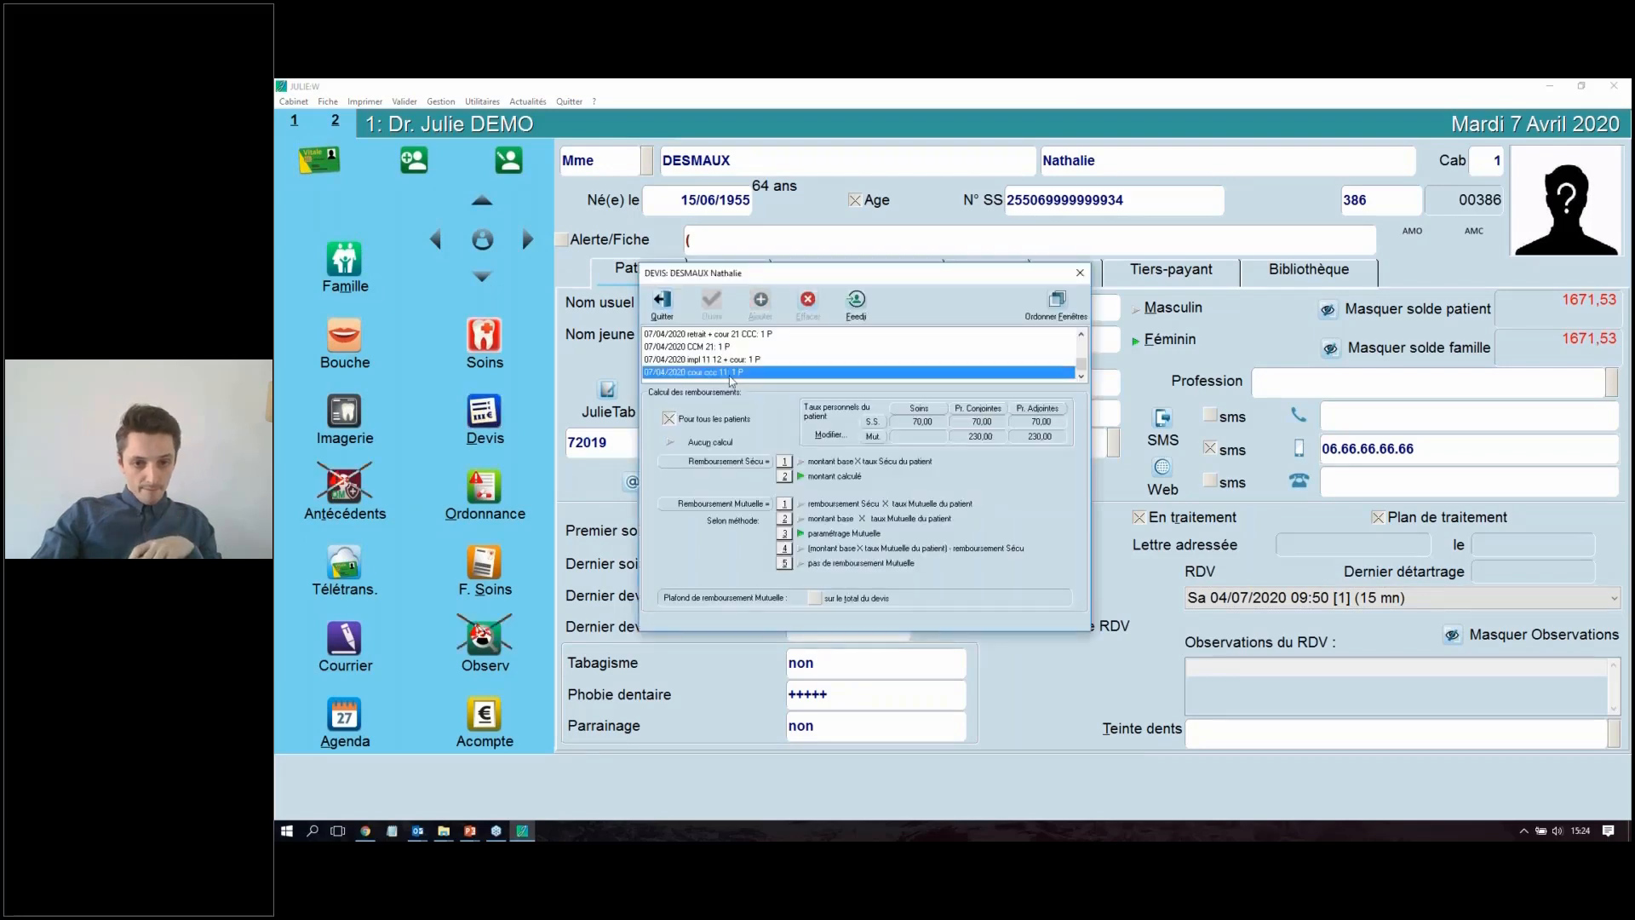
Step: Print proposal 1 of the quote "cour ccc 11" to the PDF viewer and display its practitioner signature box
{"action": "left_click", "coordinate": [1016, 274]}
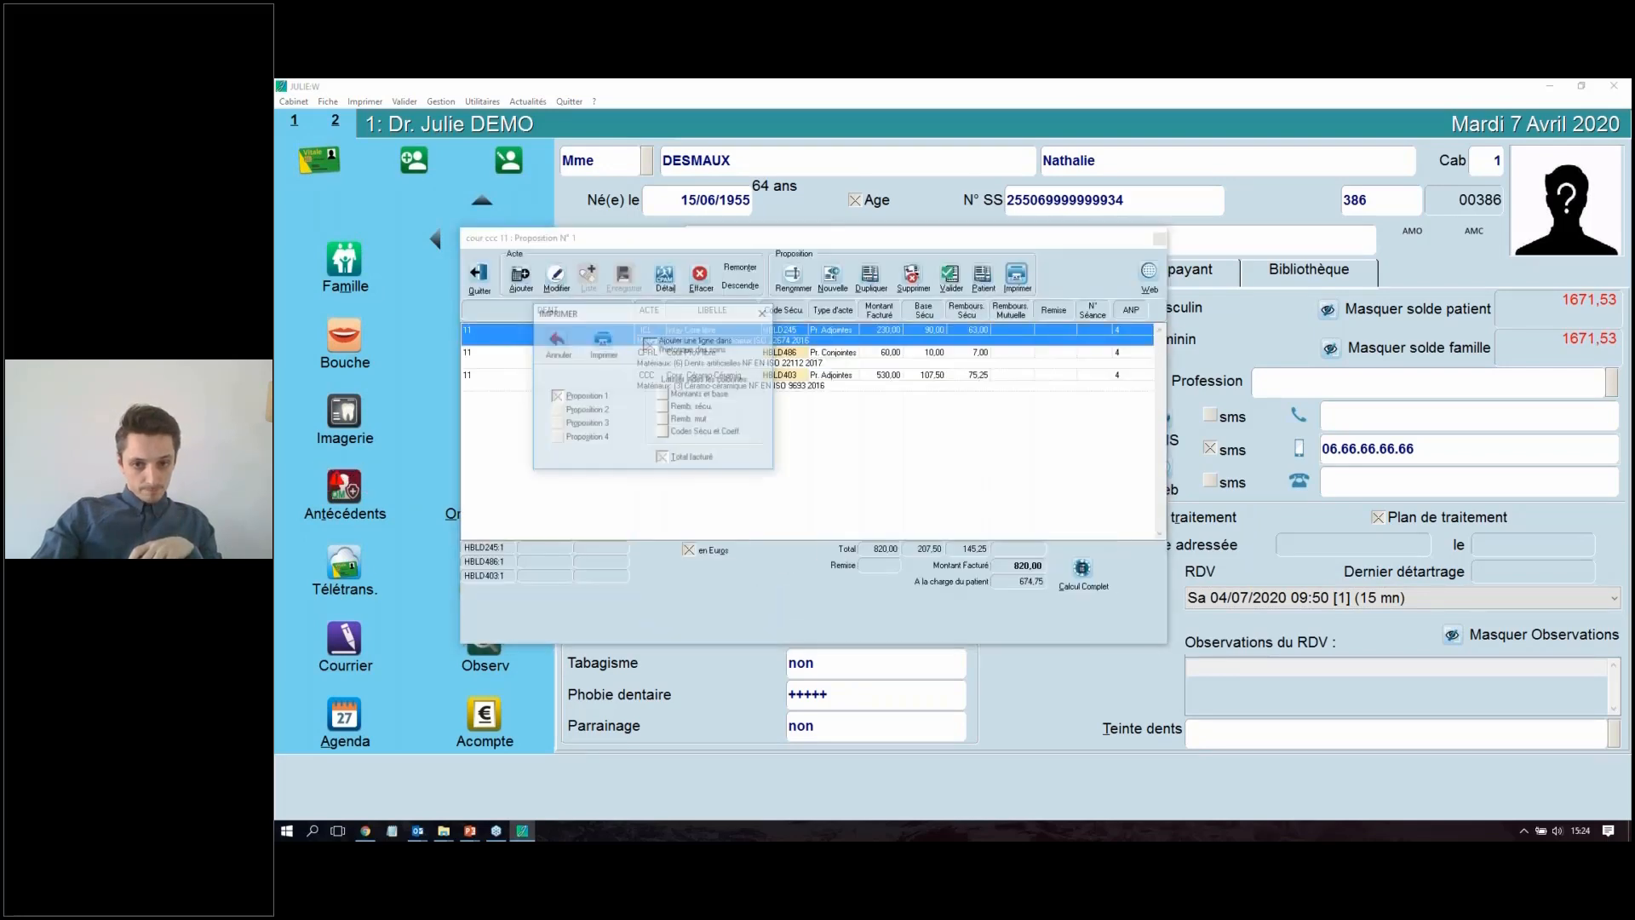
{"action": "left_click", "coordinate": [602, 341]}
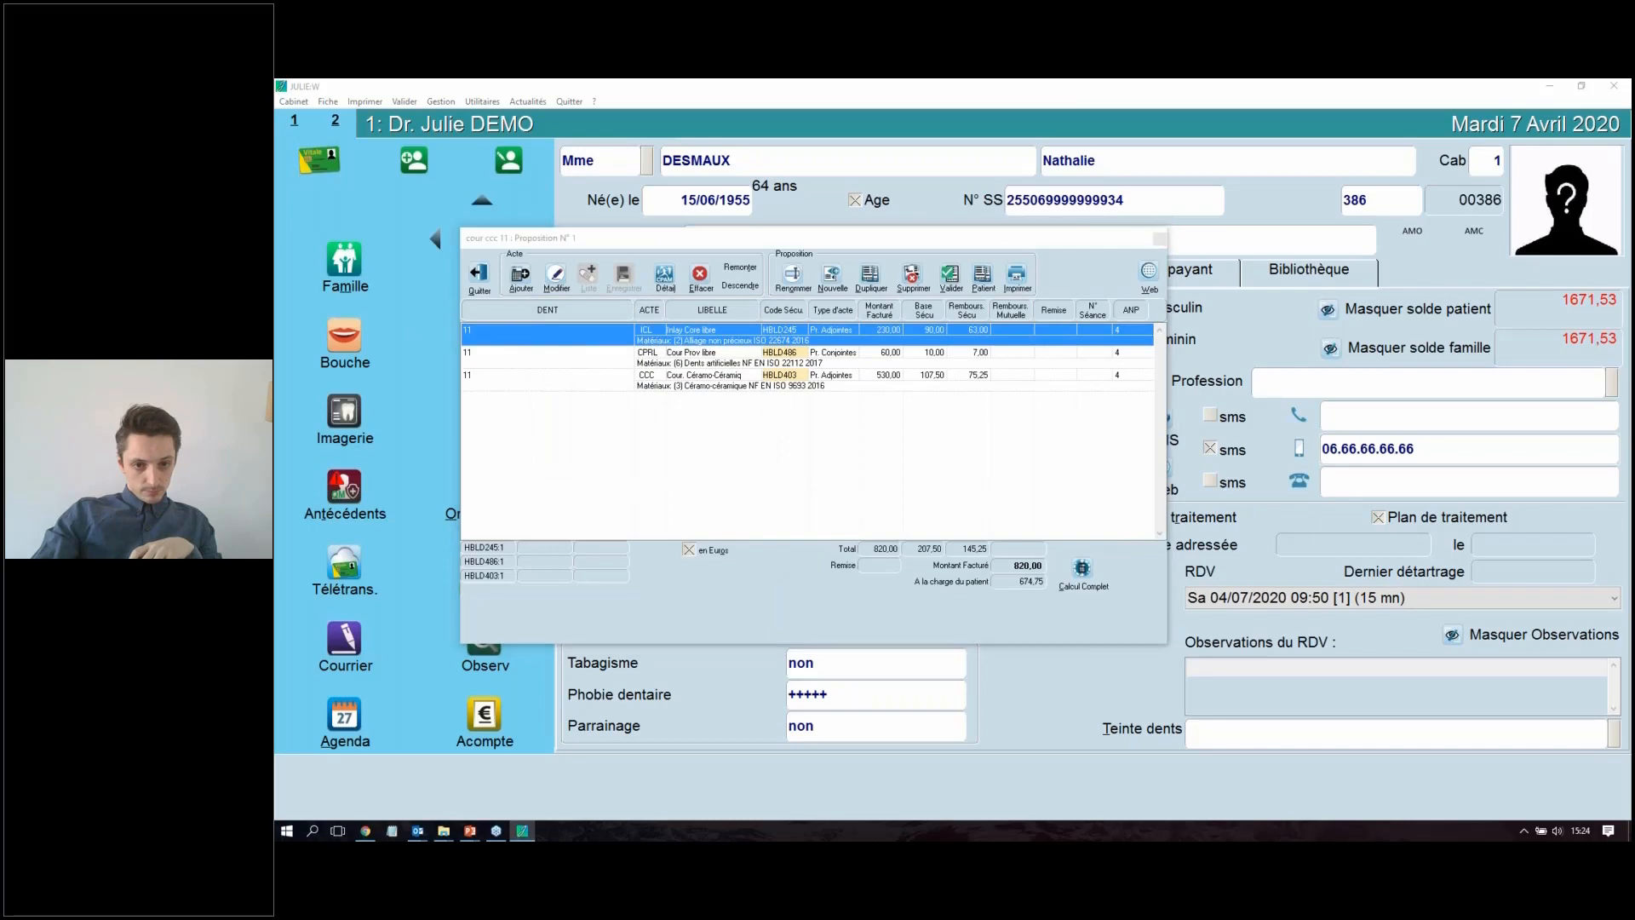
{"action": "left_click", "coordinate": [688, 380]}
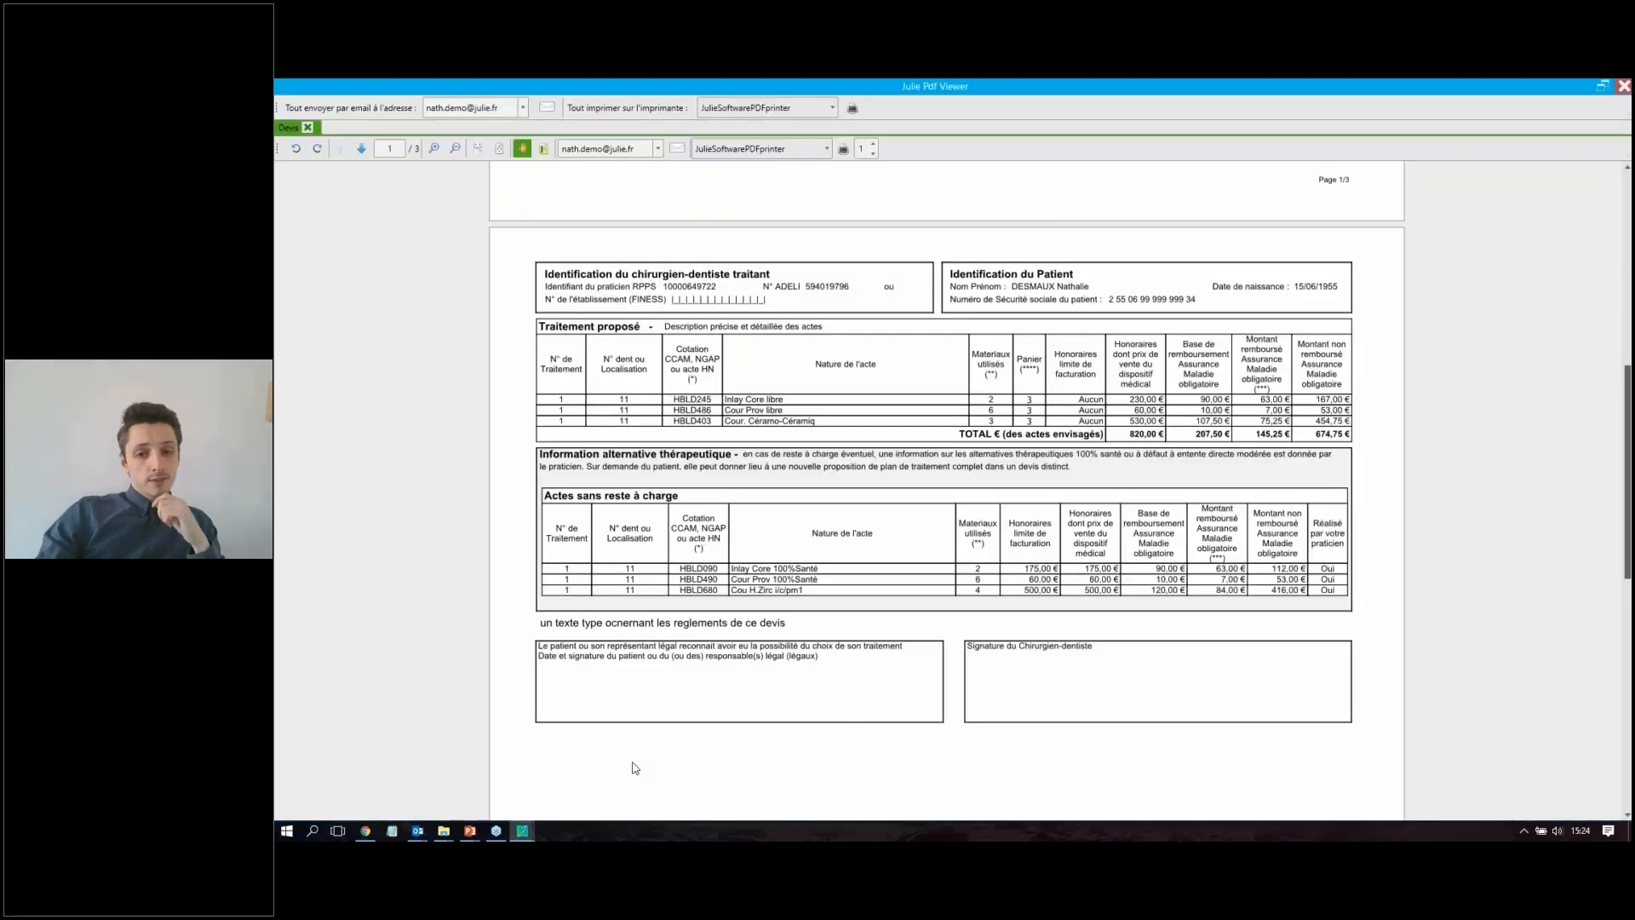
{"action": "scroll", "coordinate": [1159, 330], "scroll_direction": "down", "scroll_amount": 8}
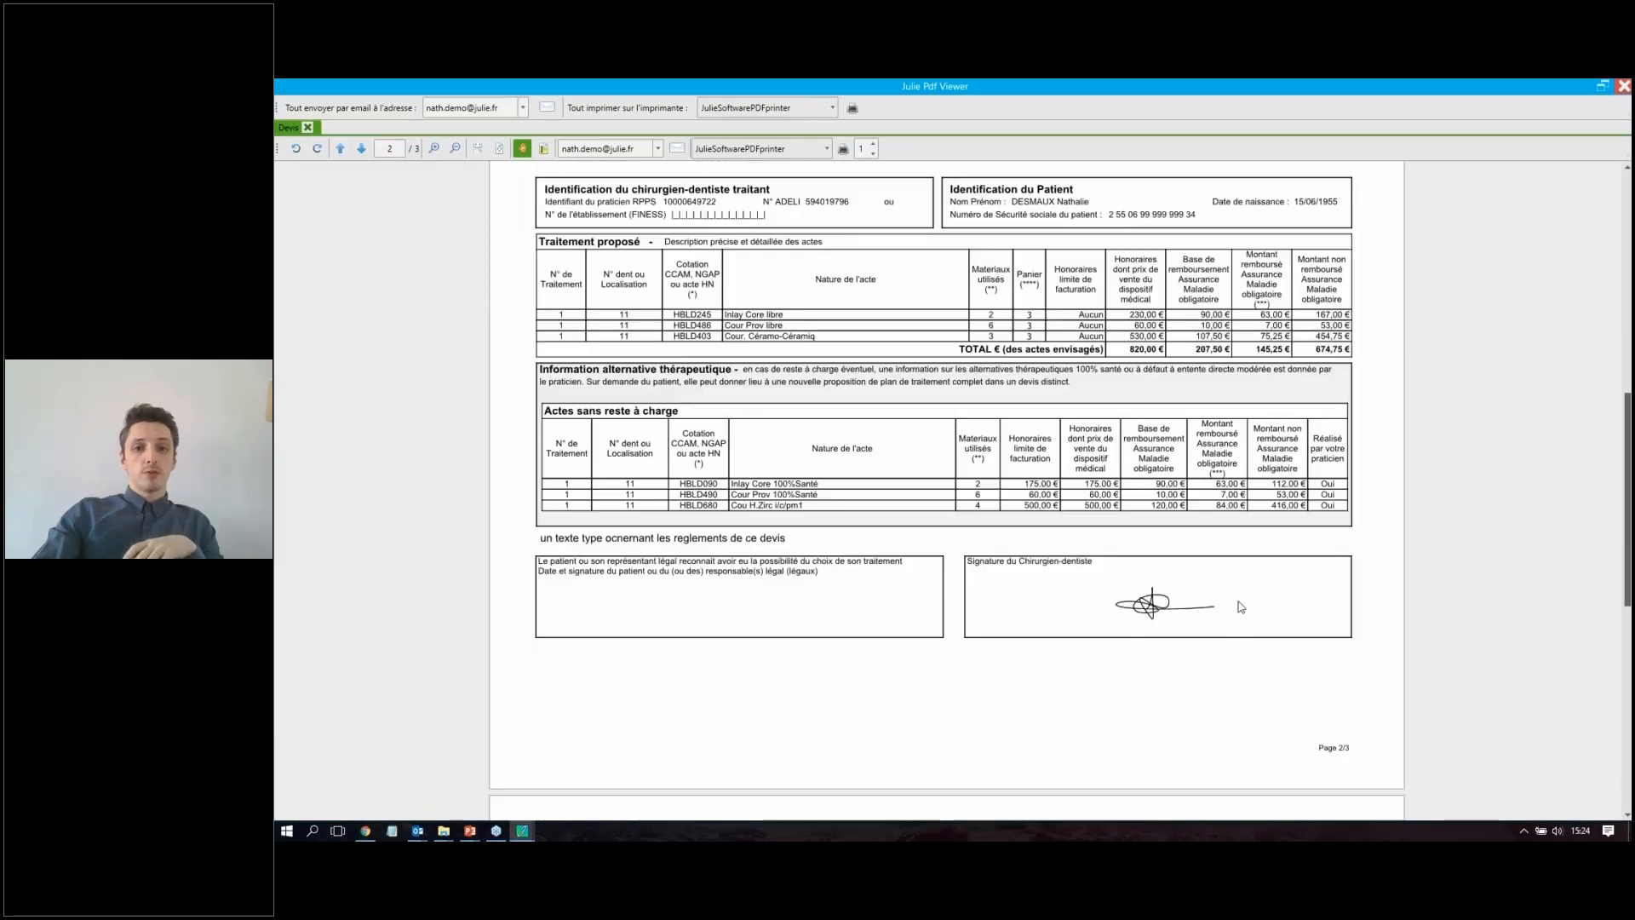
Step: Create an e-mail to the patient with the quote PDF attached and bring up its draft in Thunderbird, minimizing the mailbox
{"action": "left_click", "coordinate": [677, 150]}
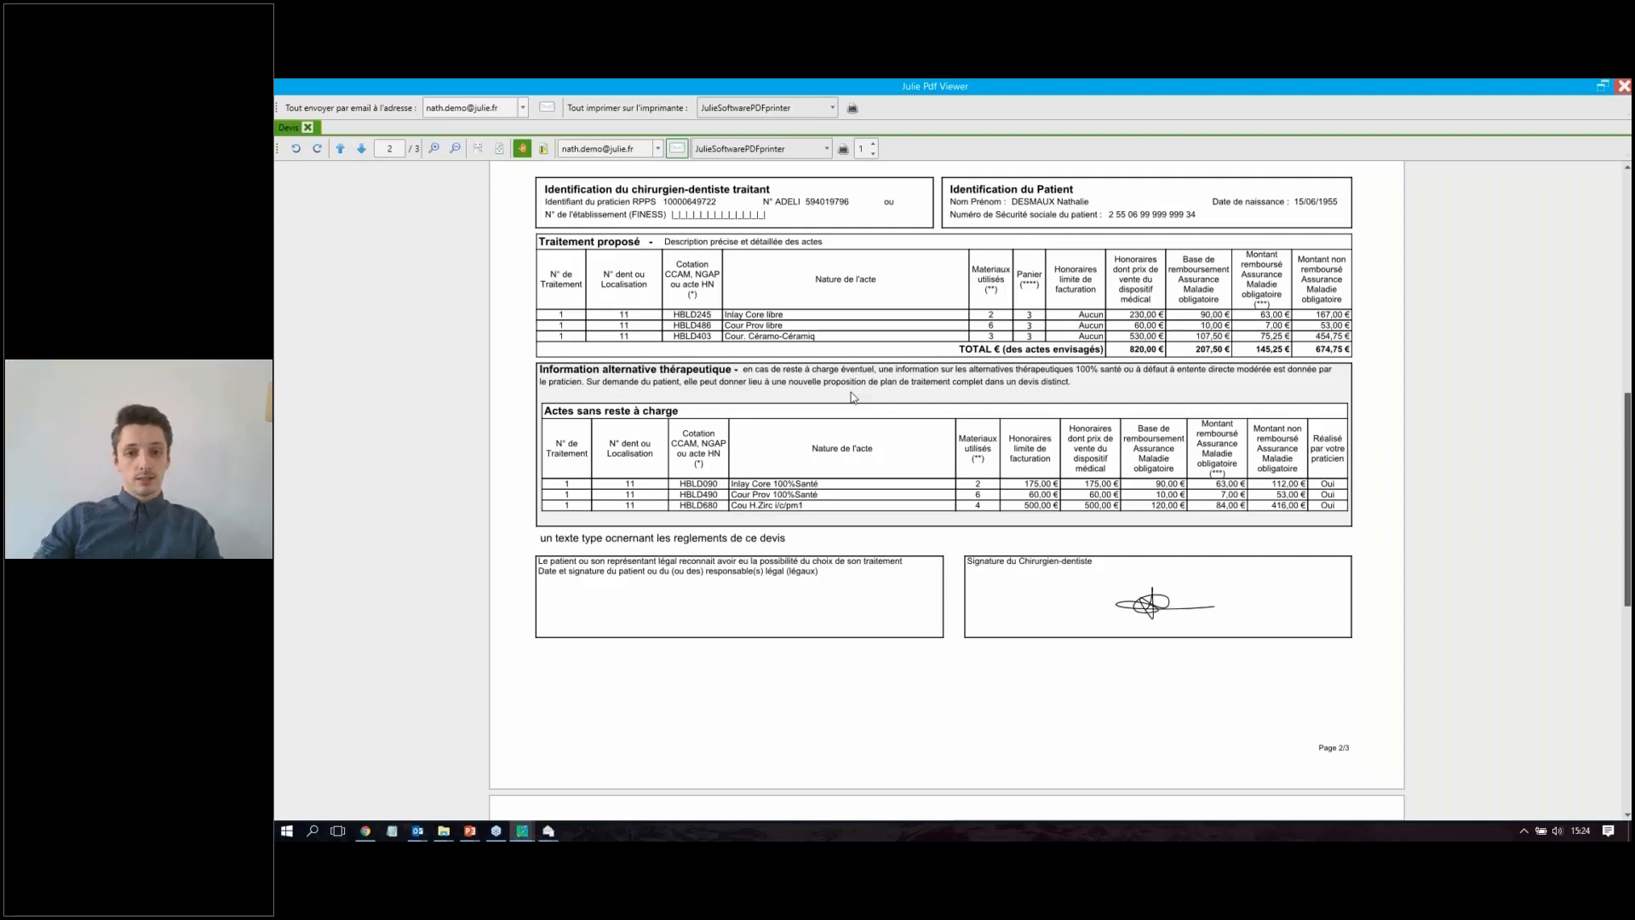
{"action": "mouse_move", "coordinate": [548, 830]}
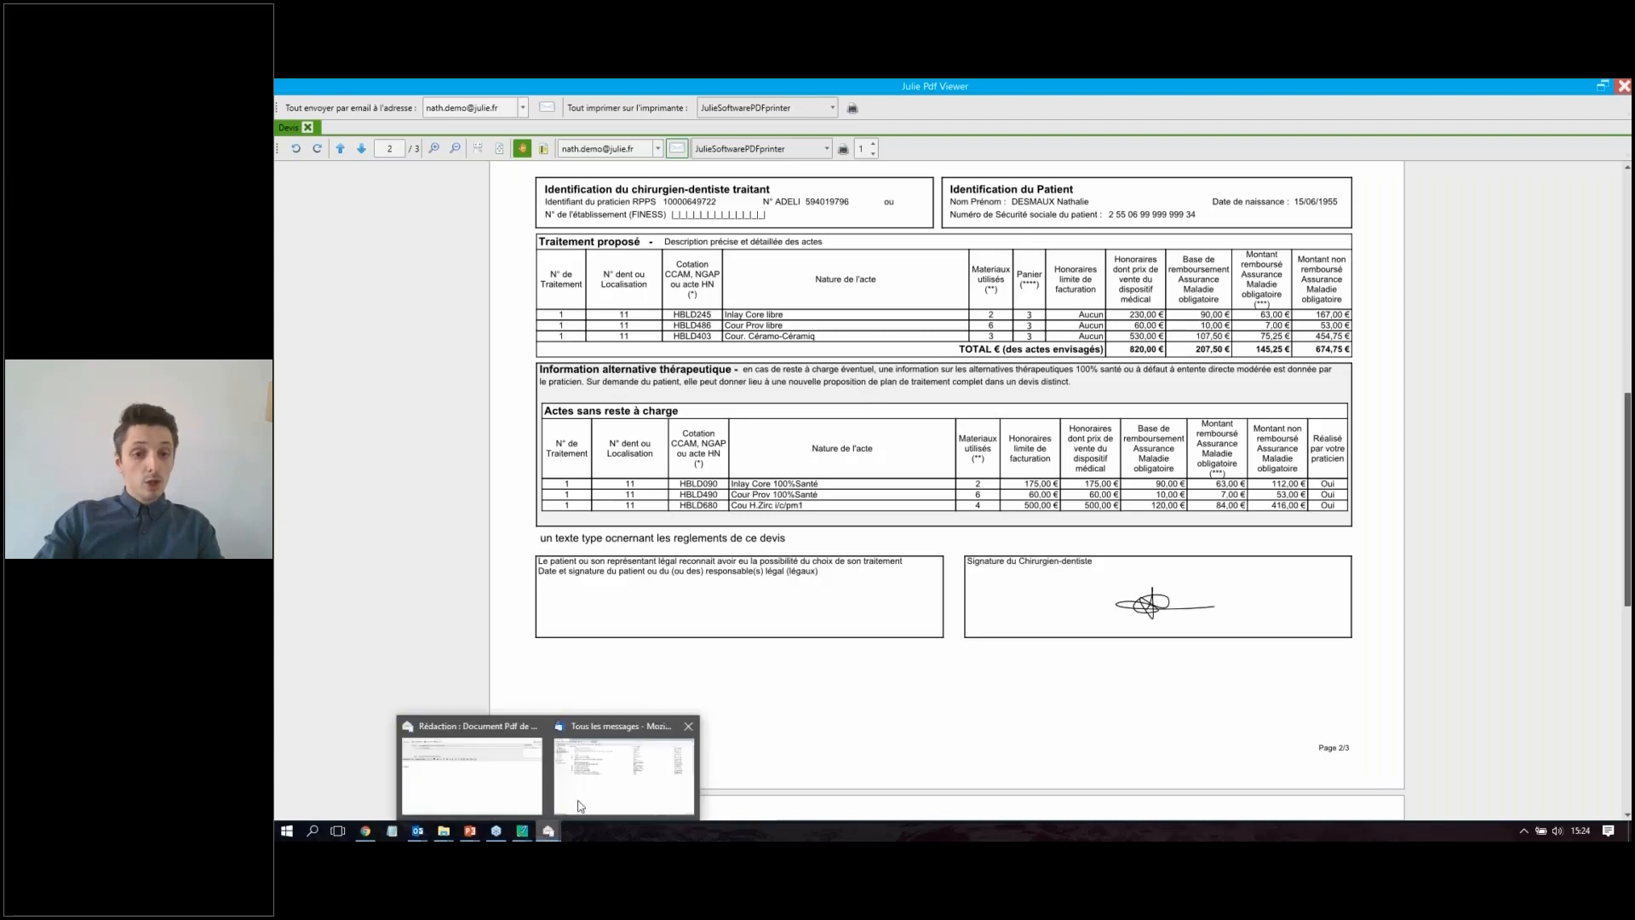
{"action": "left_click", "coordinate": [579, 806]}
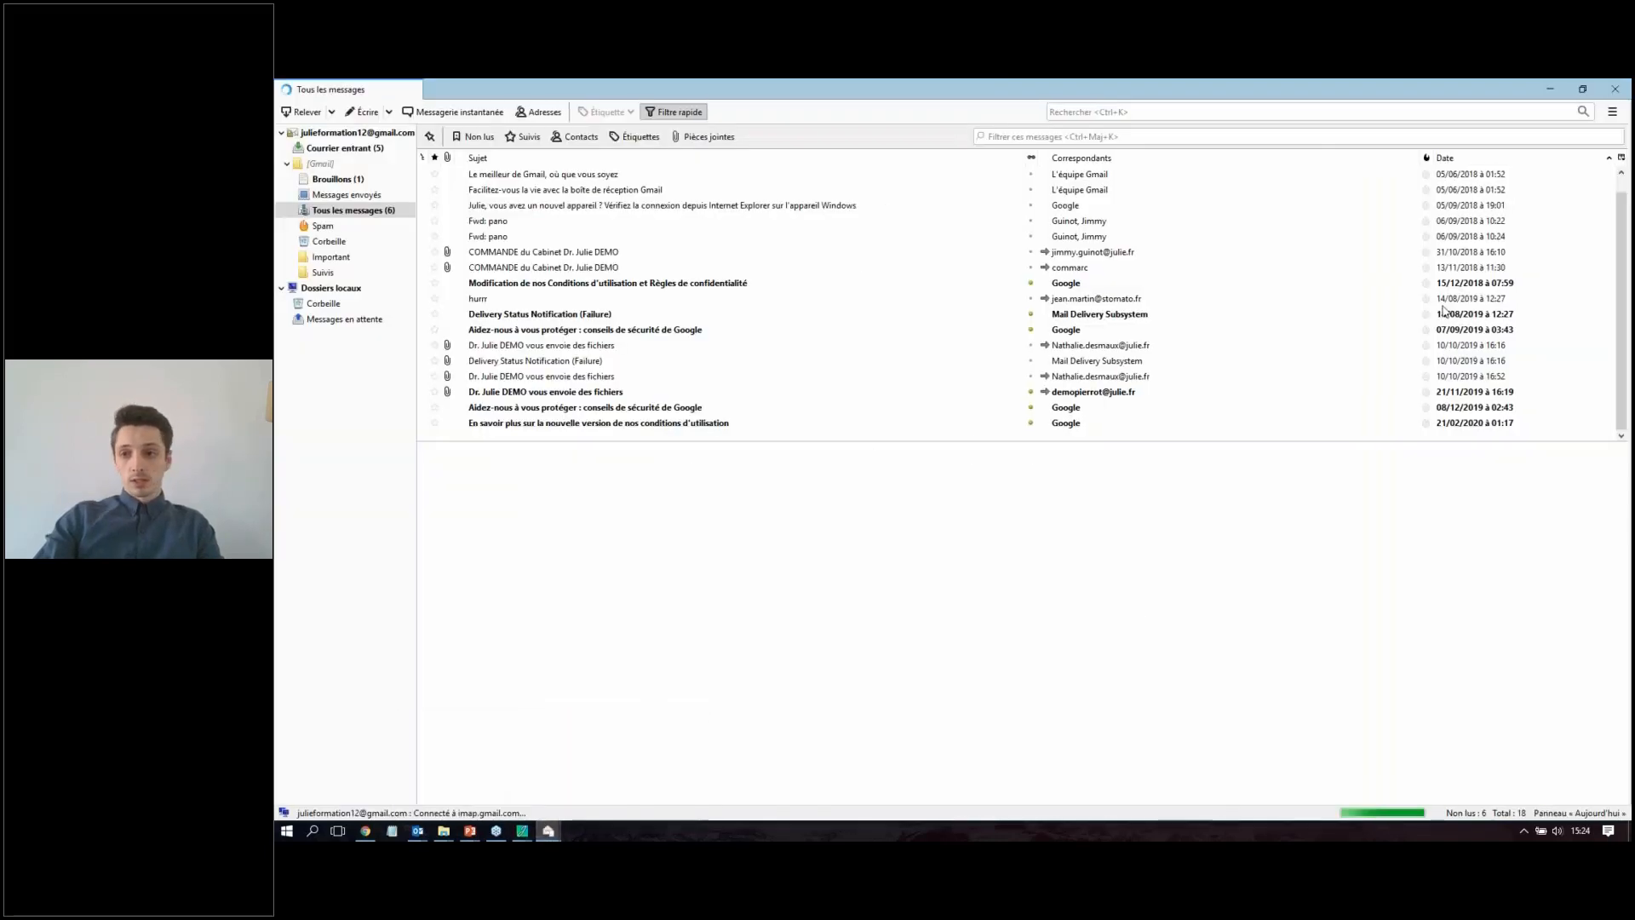
{"action": "left_click", "coordinate": [1550, 89]}
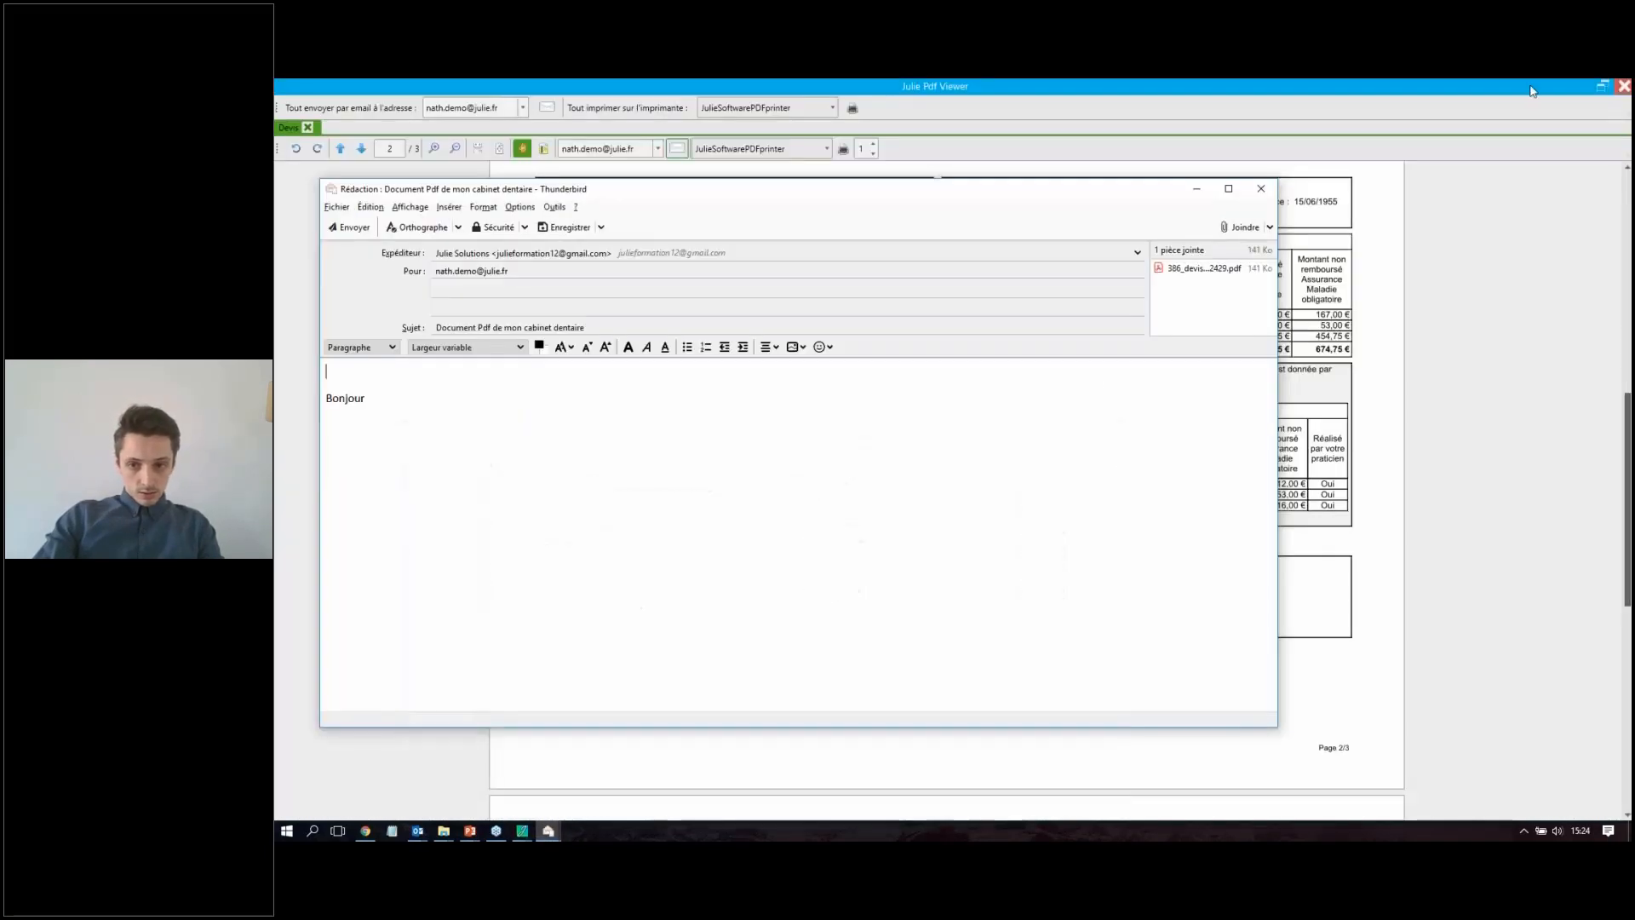
Step: Open the quote PDF attached to the draft and check its pages and the practitioner's signature
{"action": "left_click", "coordinate": [1211, 270]}
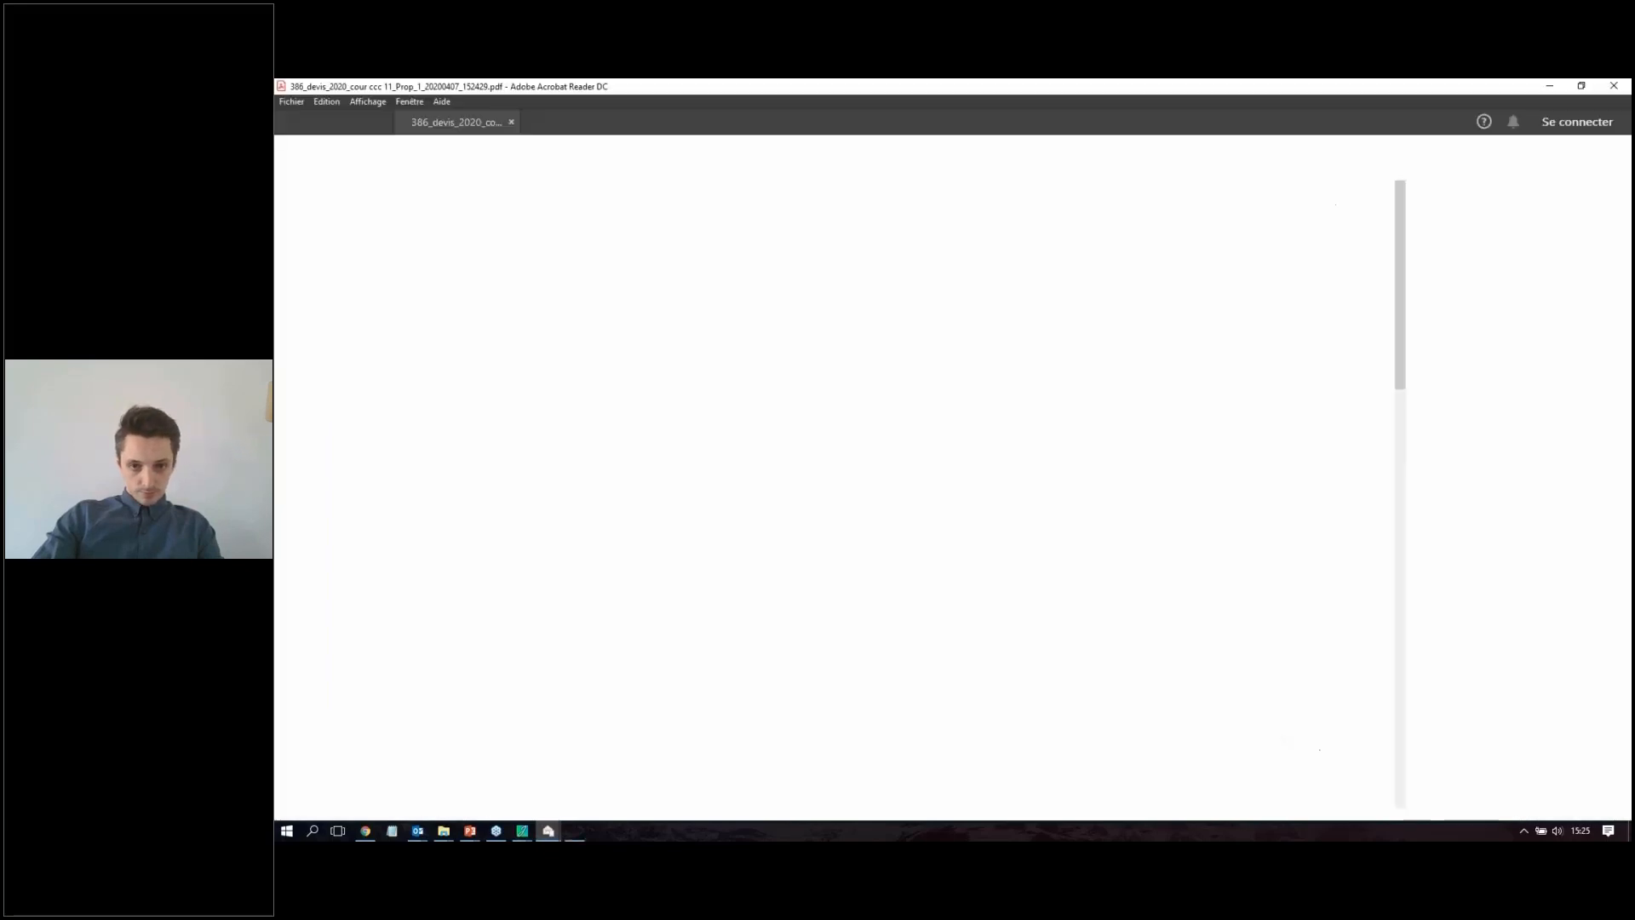
{"action": "scroll", "coordinate": [1004, 703], "scroll_direction": "down", "scroll_amount": 1}
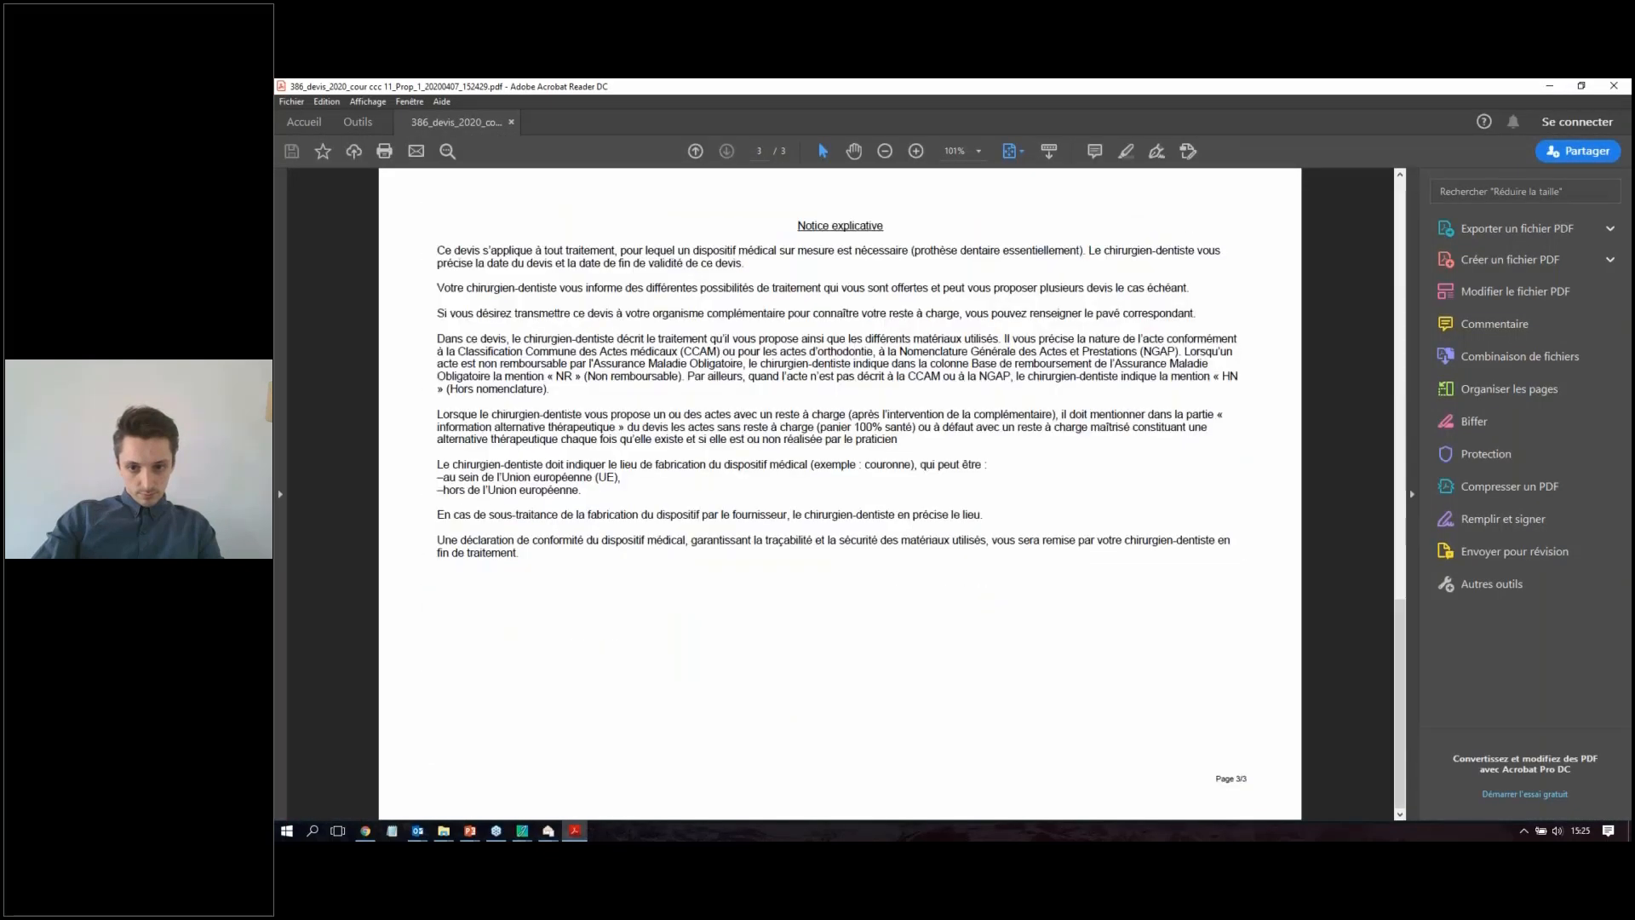
{"action": "scroll", "coordinate": [1004, 704], "scroll_direction": "up", "scroll_amount": 1}
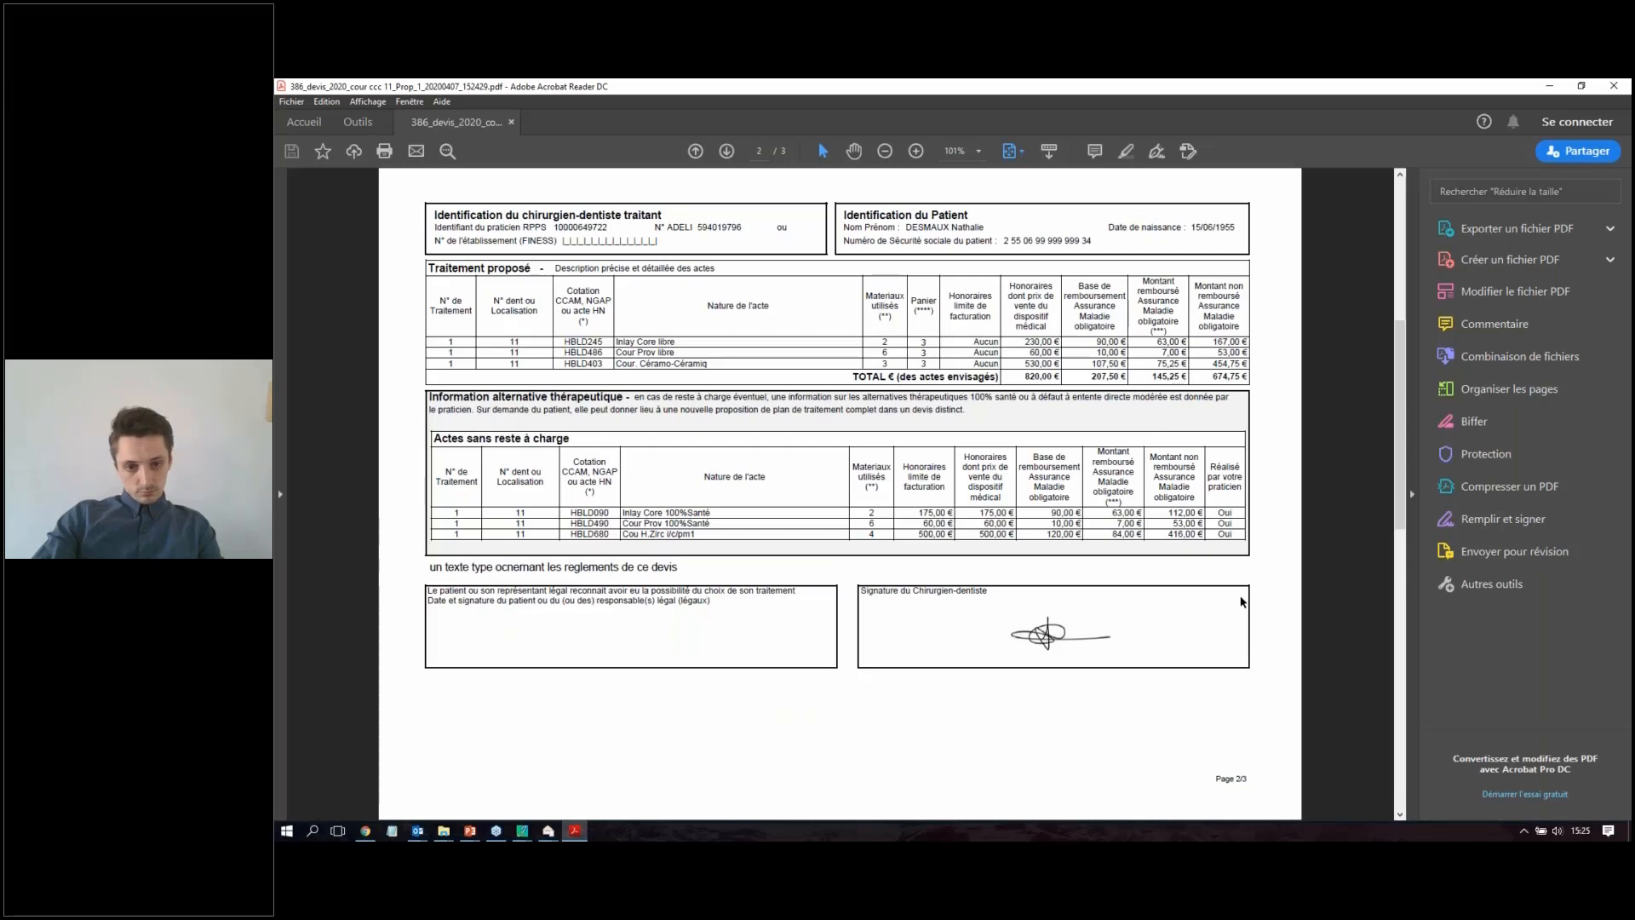
{"action": "scroll", "coordinate": [1241, 602], "scroll_direction": "up", "scroll_amount": 1}
{"action": "scroll", "coordinate": [1241, 602], "scroll_direction": "down", "scroll_amount": 1}
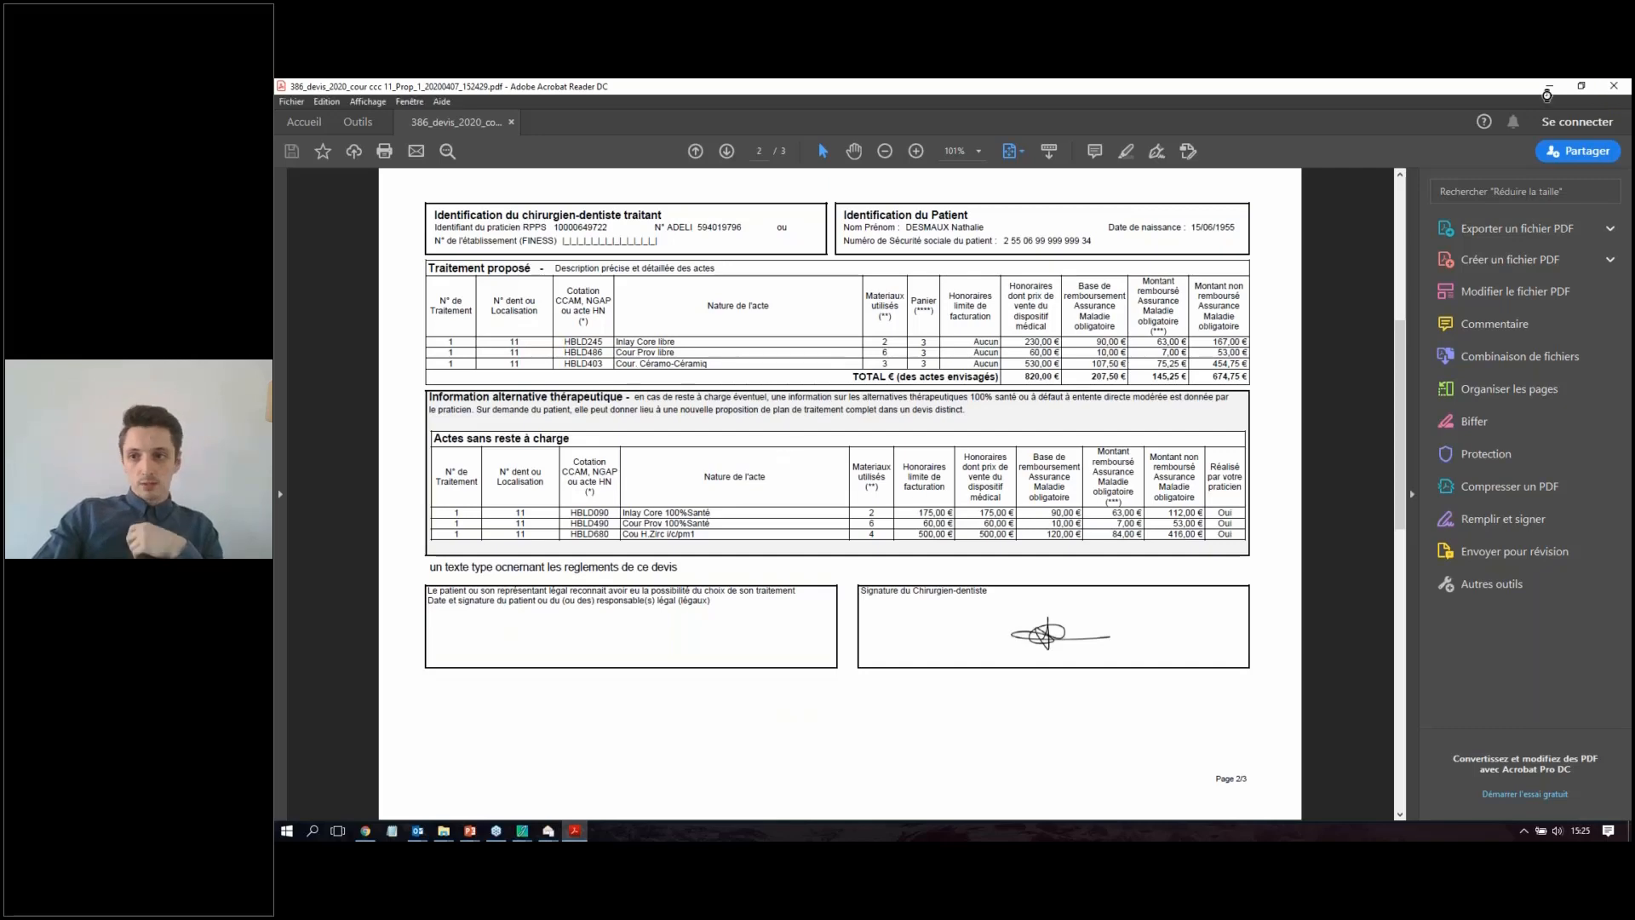
Step: Close the quote PDF, the e-mail draft and the PDF viewer to return to the patient's quotes
{"action": "left_click", "coordinate": [1548, 88]}
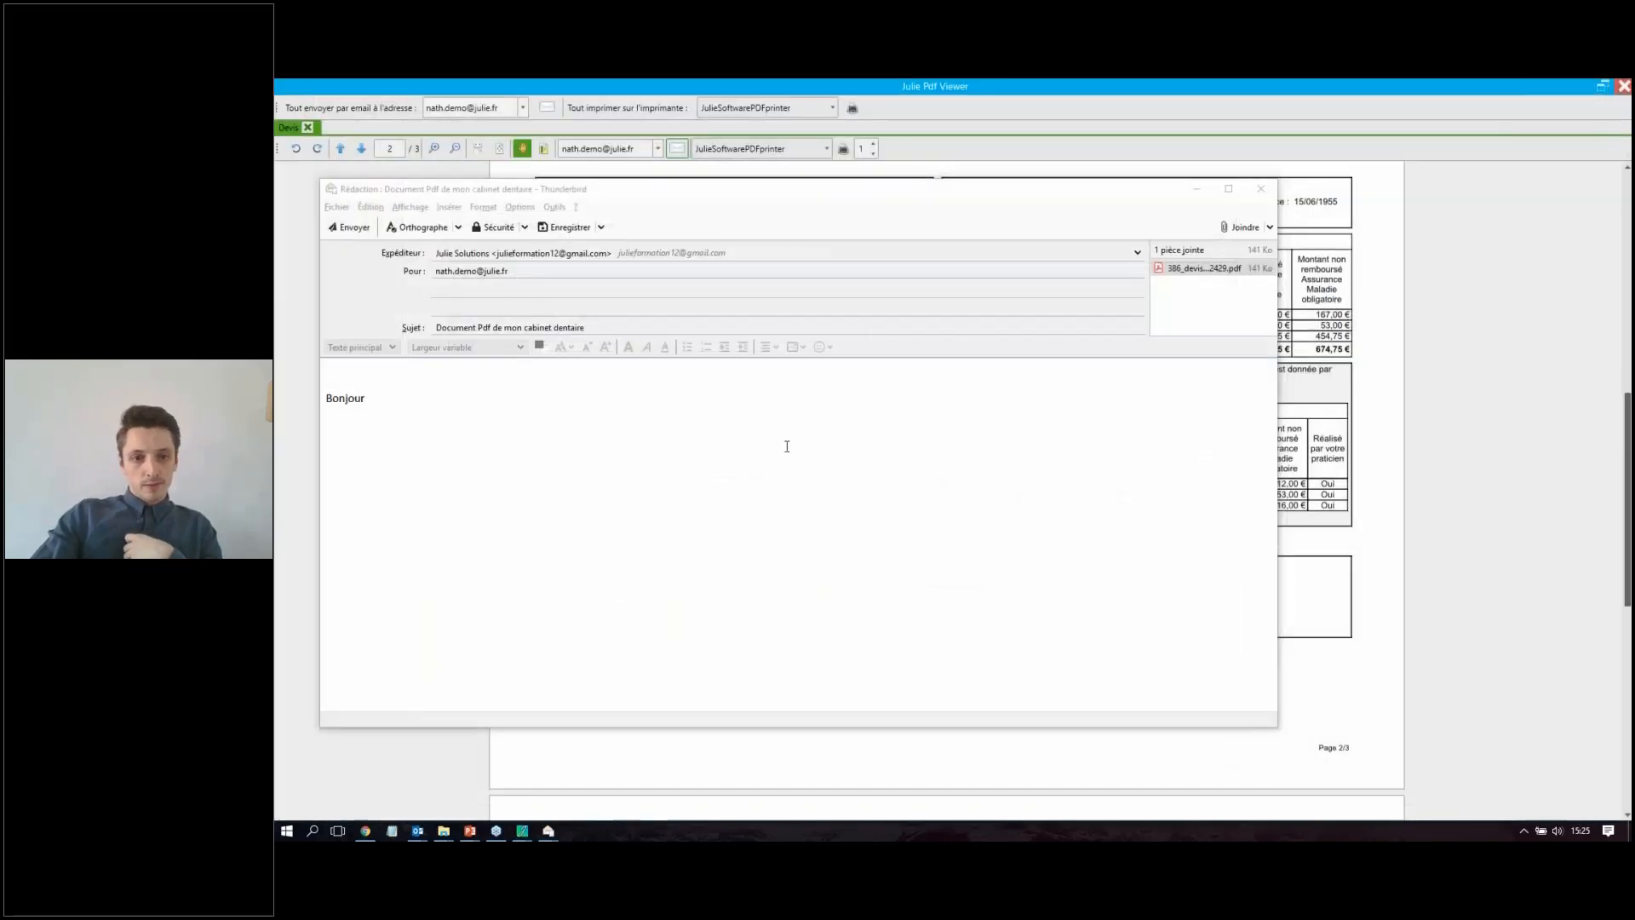
{"action": "left_click", "coordinate": [1262, 190]}
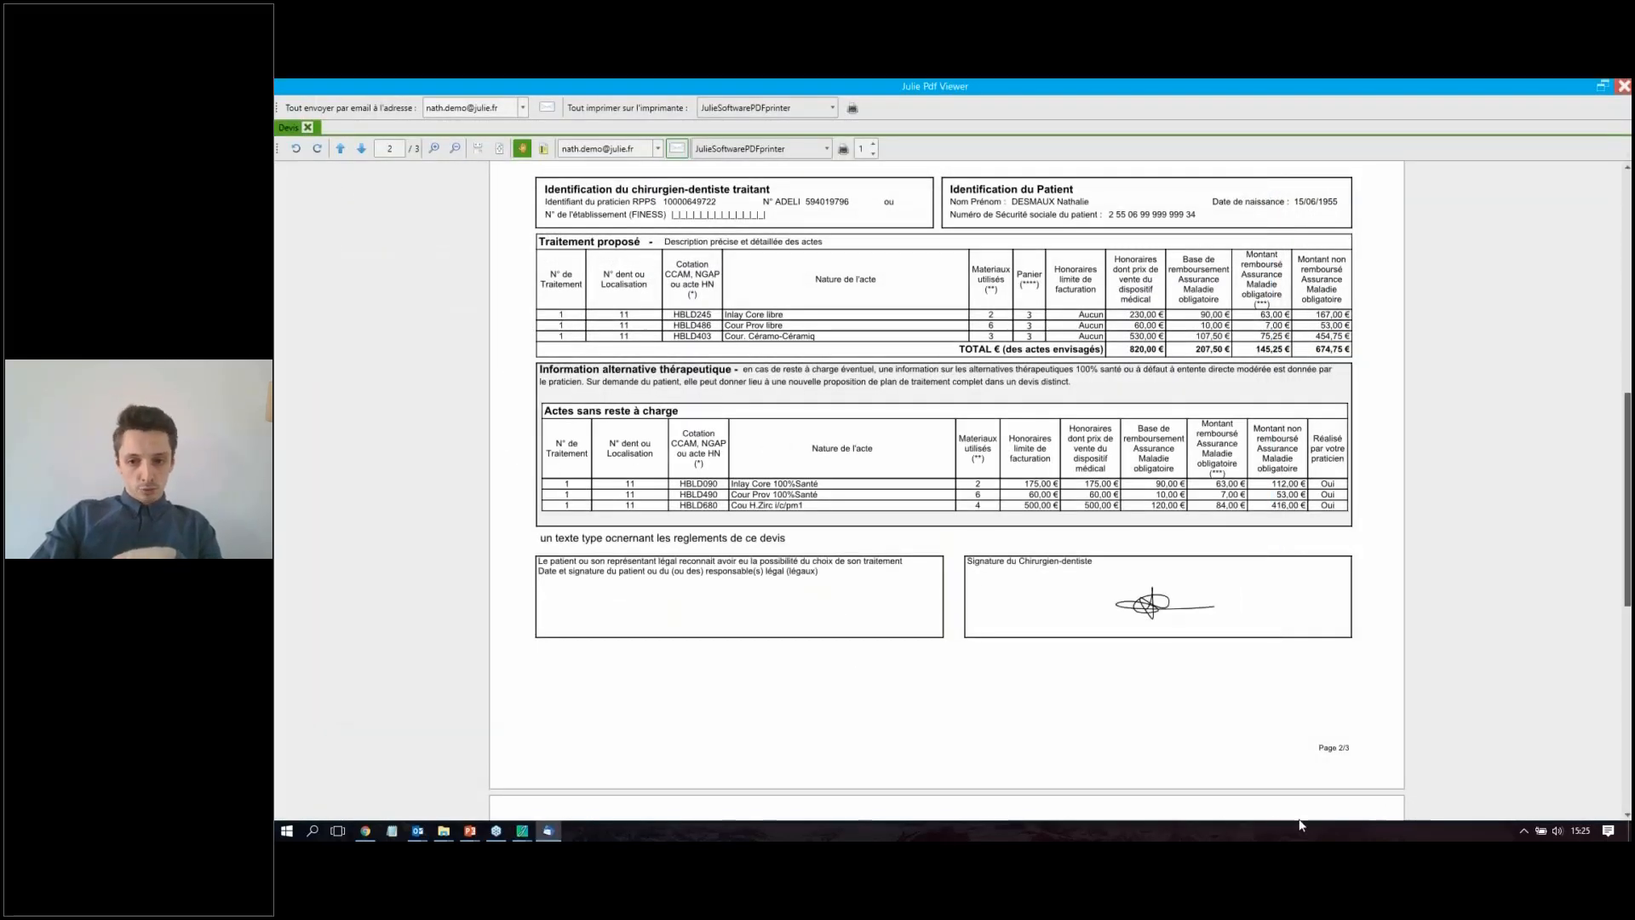
{"action": "left_click", "coordinate": [1624, 86]}
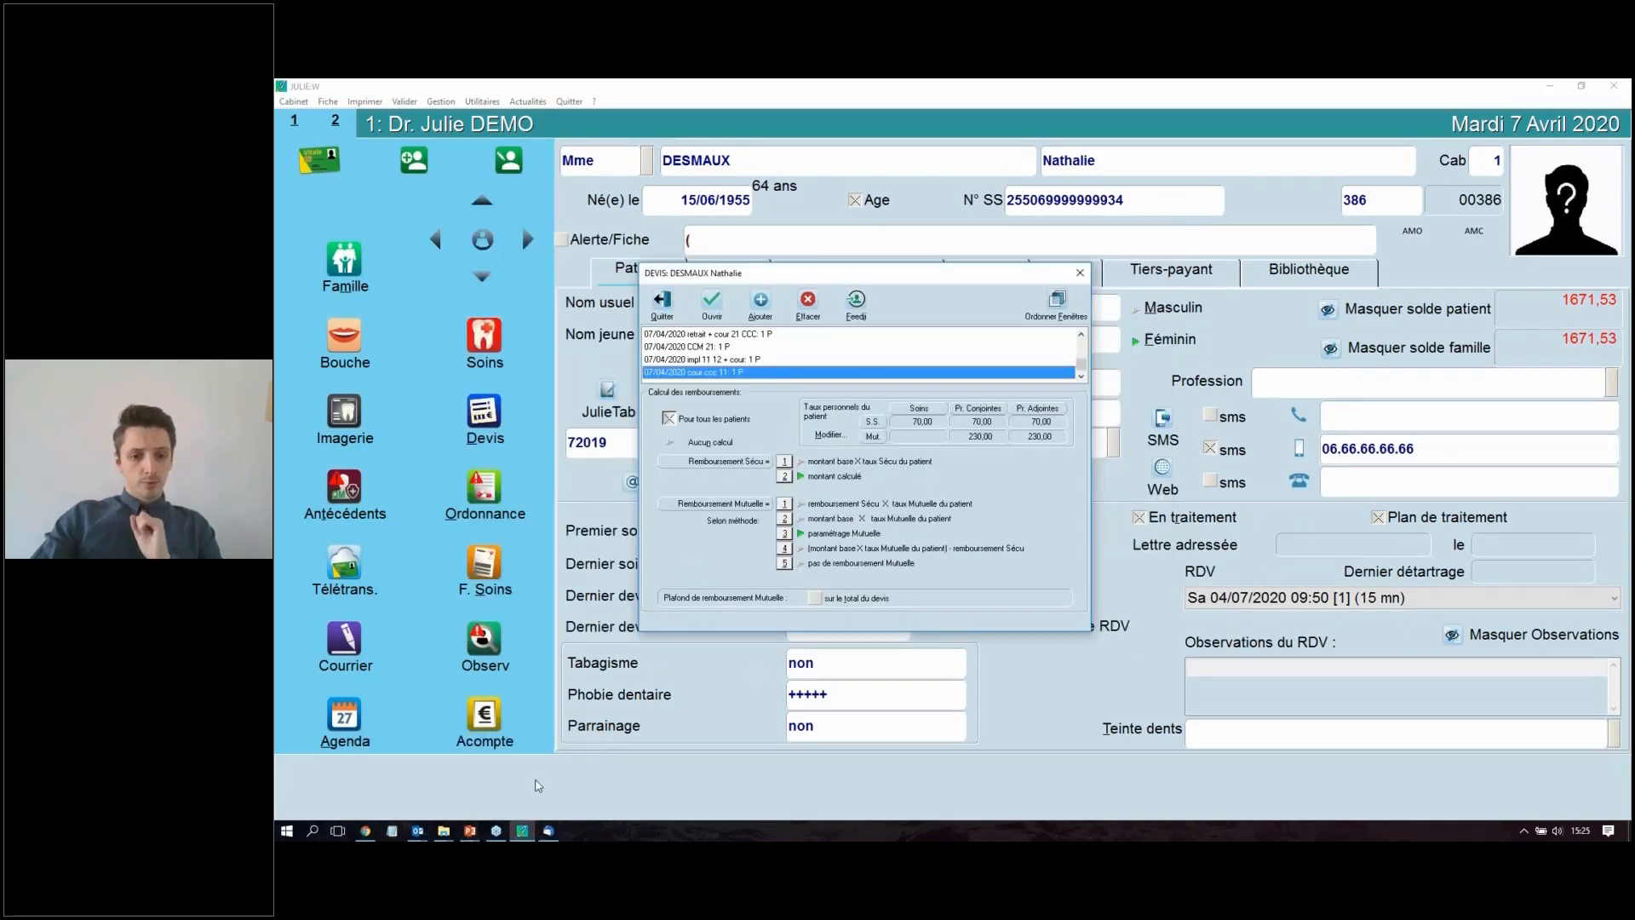
Step: Switch to the Julie_UPD339_5 presentation in PowerPoint and display the slide "Améliorations du suivi tiers-payant"
{"action": "mouse_move", "coordinate": [469, 830]}
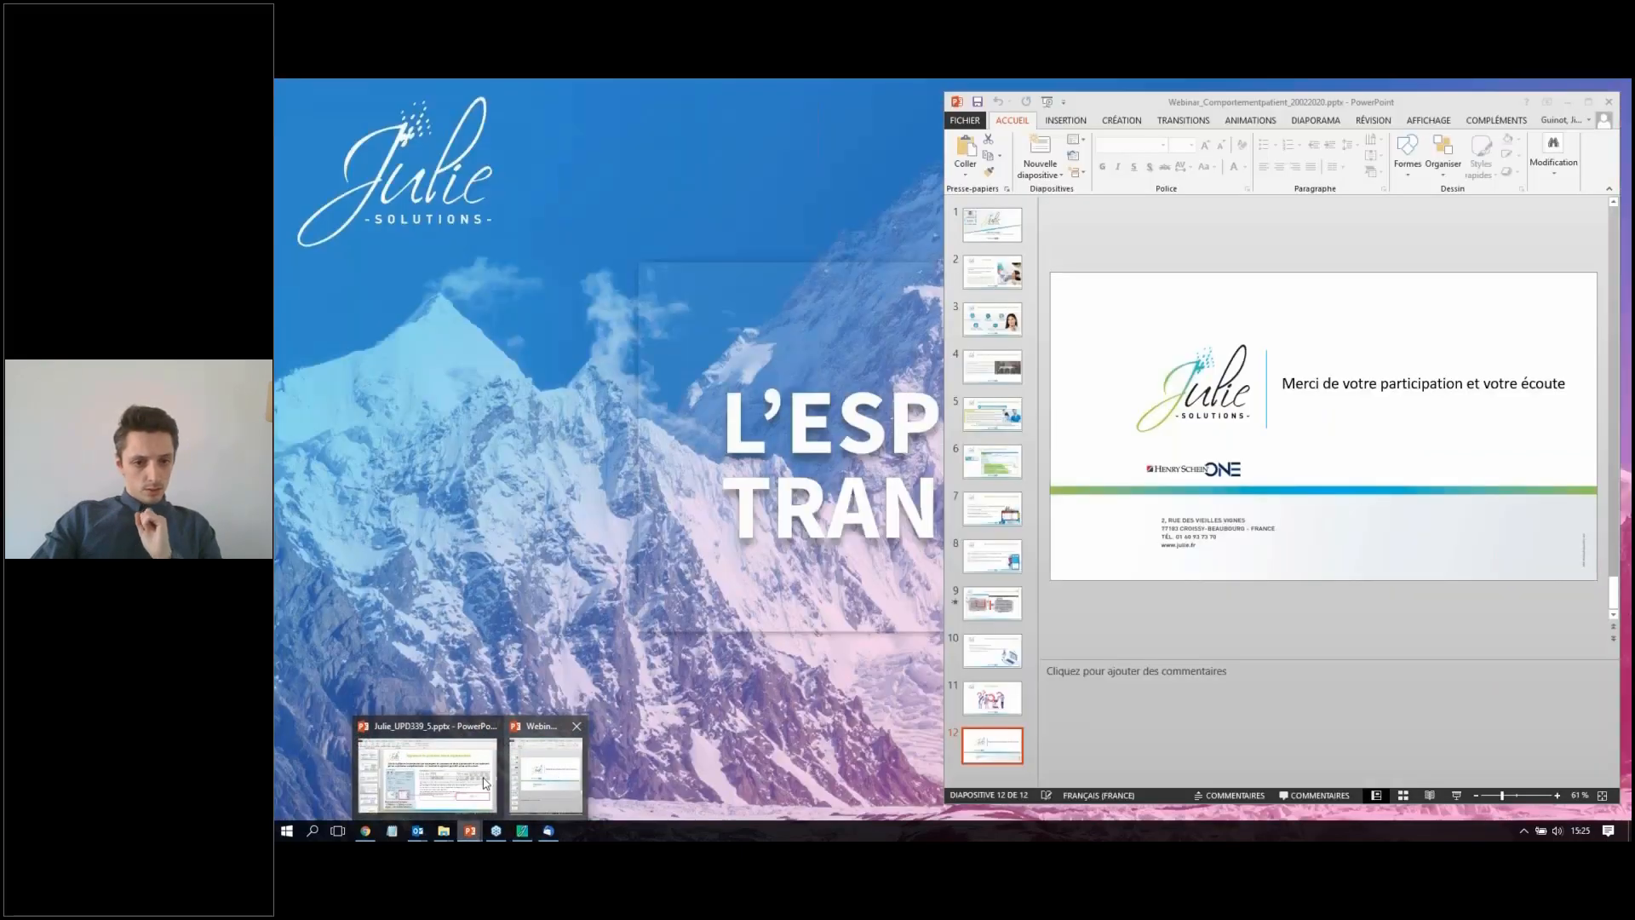
{"action": "left_click", "coordinate": [485, 783]}
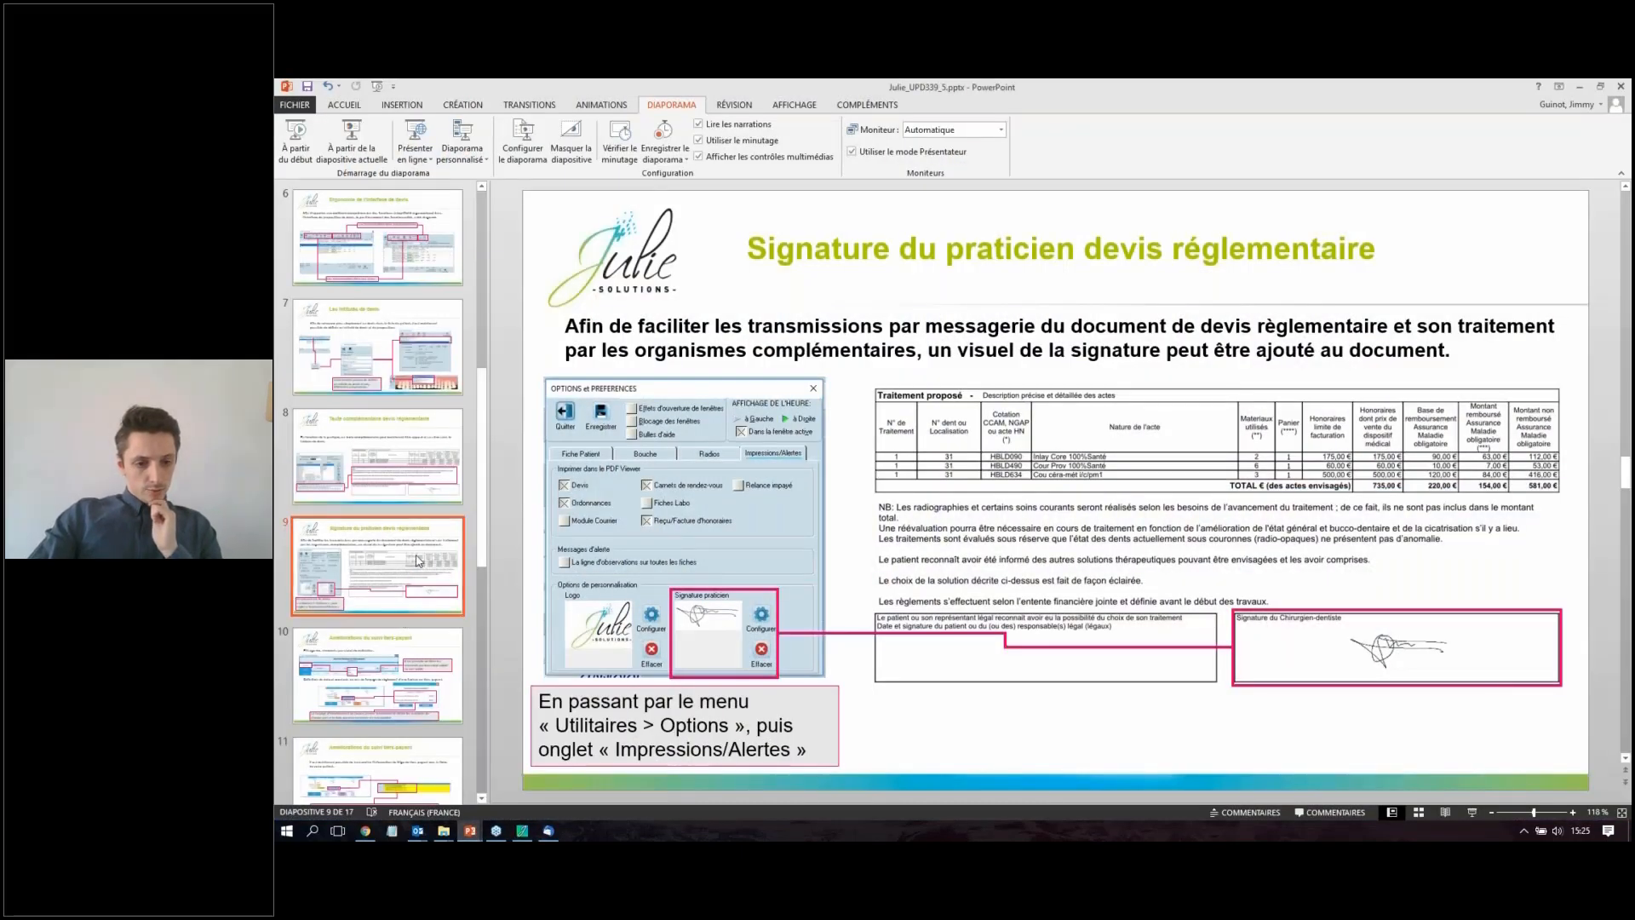
{"action": "scroll", "coordinate": [443, 553], "scroll_direction": "down", "scroll_amount": 1}
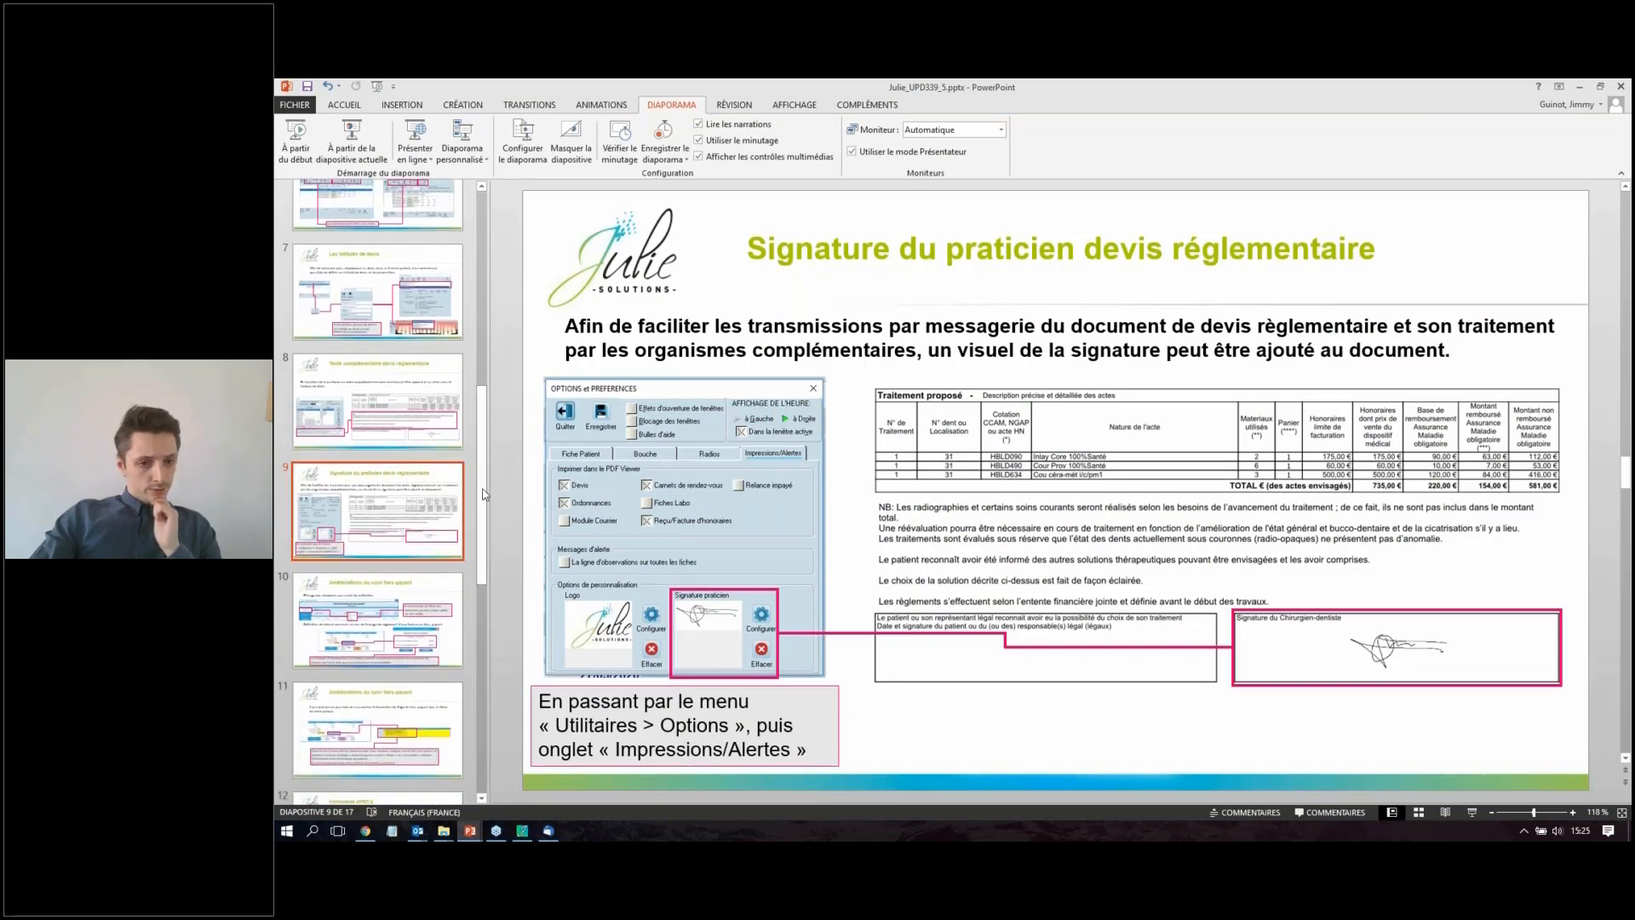
{"action": "scroll", "coordinate": [381, 523], "scroll_direction": "down", "scroll_amount": 2}
{"action": "left_click", "coordinate": [382, 523]}
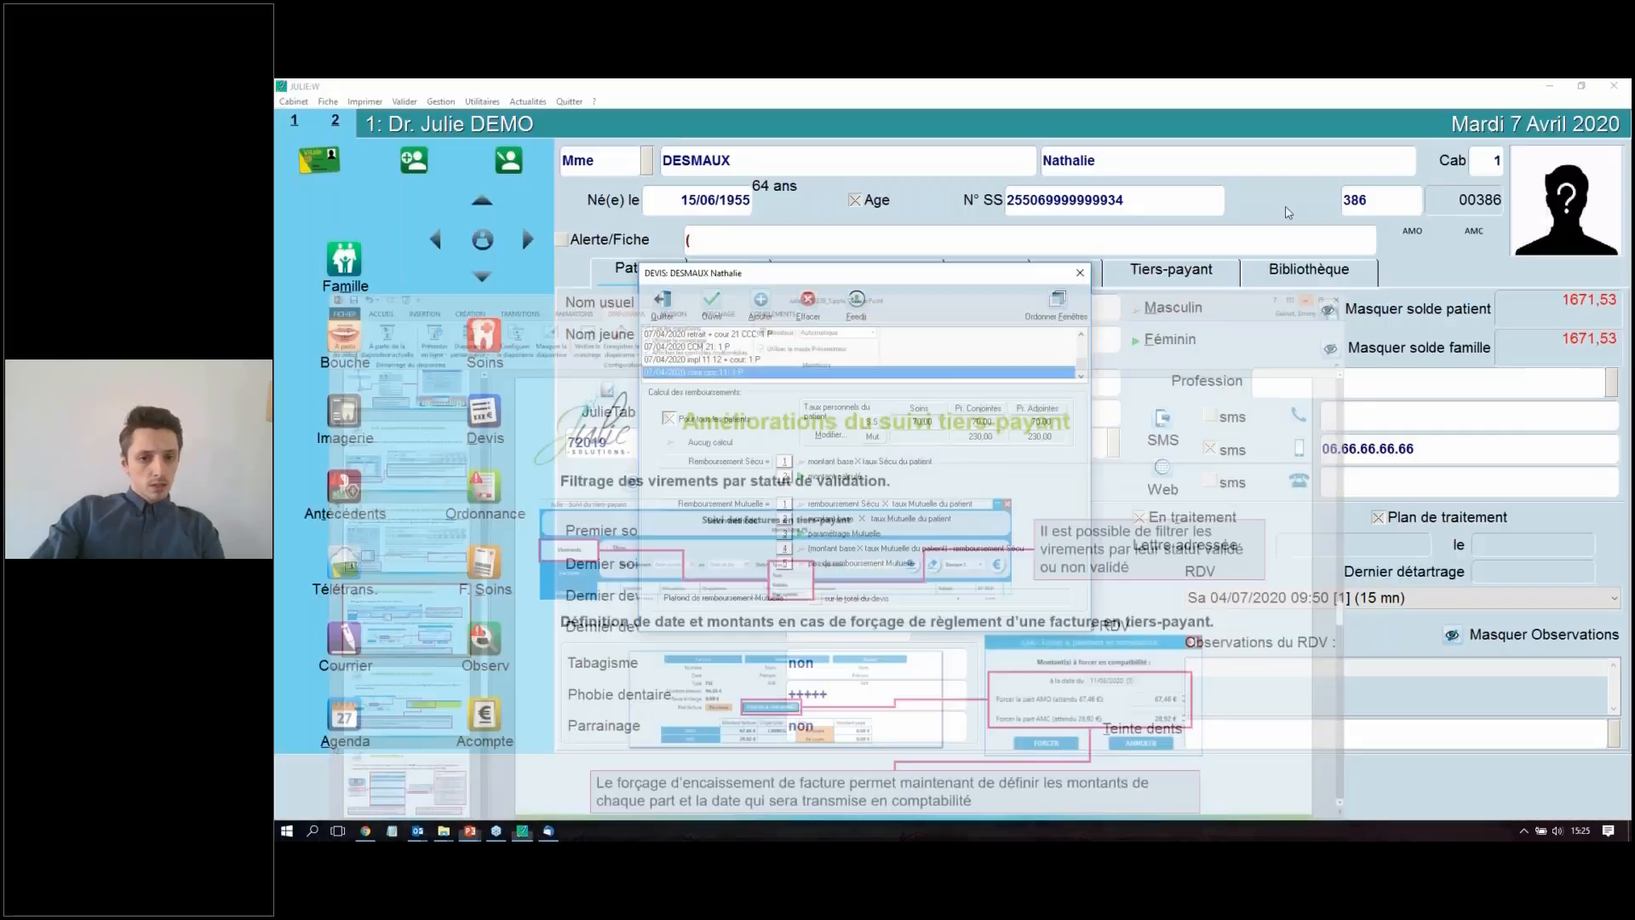
Step: Return to JULIE, close the patient's quotes and open the third-party payment tracking, moving its window into full view
{"action": "left_click", "coordinate": [661, 299]}
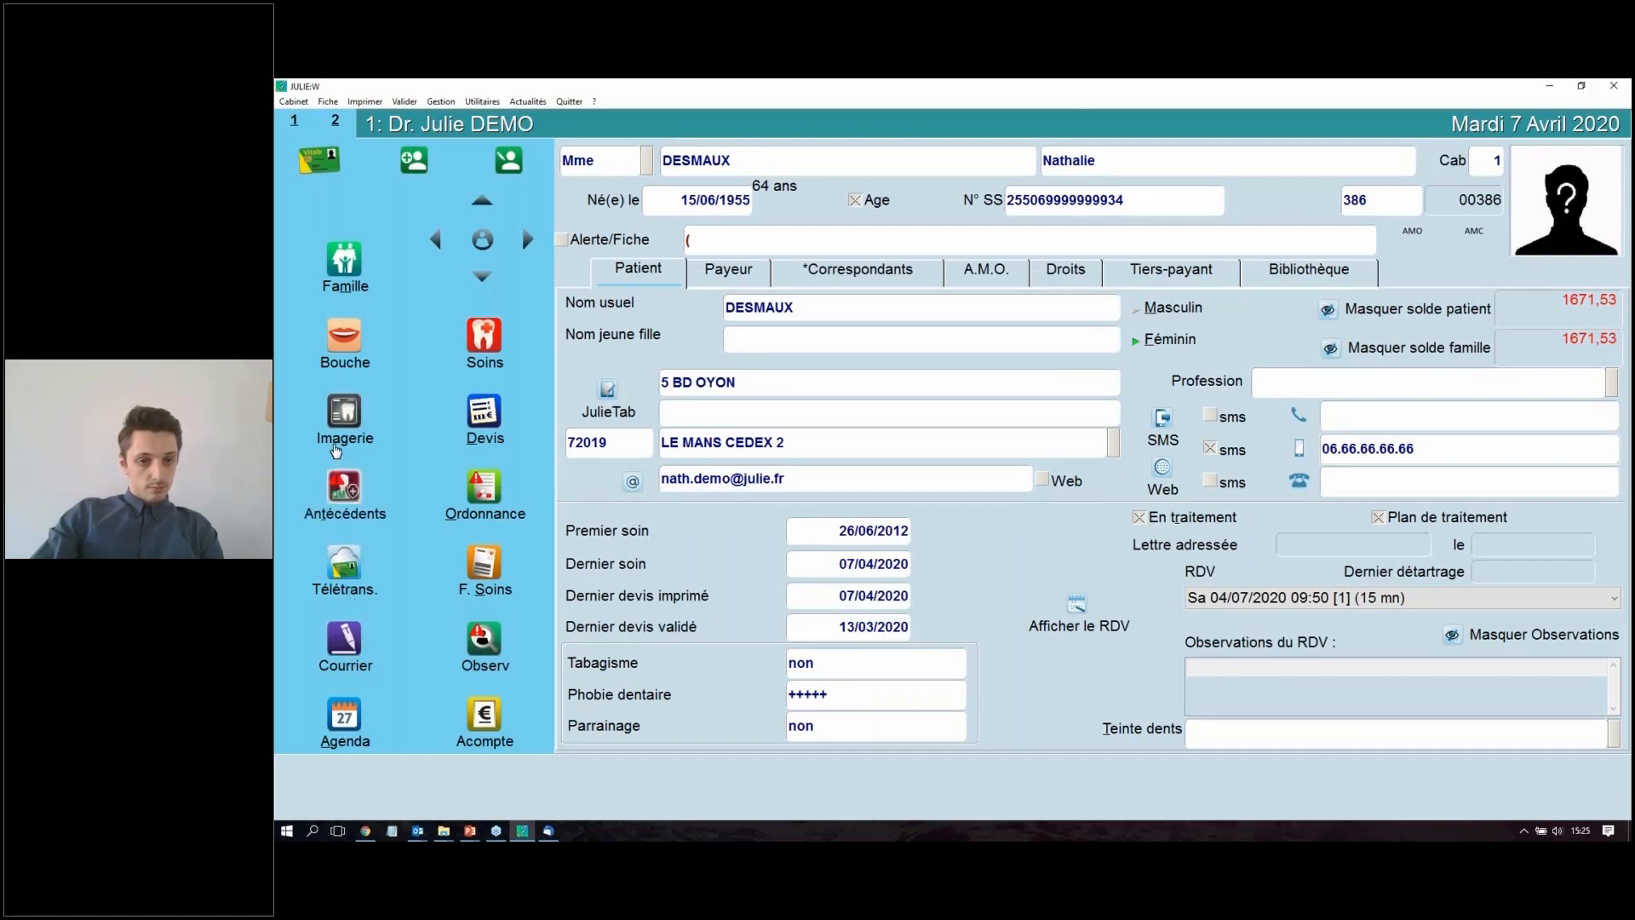
{"action": "left_click", "coordinate": [441, 101]}
{"action": "left_click", "coordinate": [515, 149]}
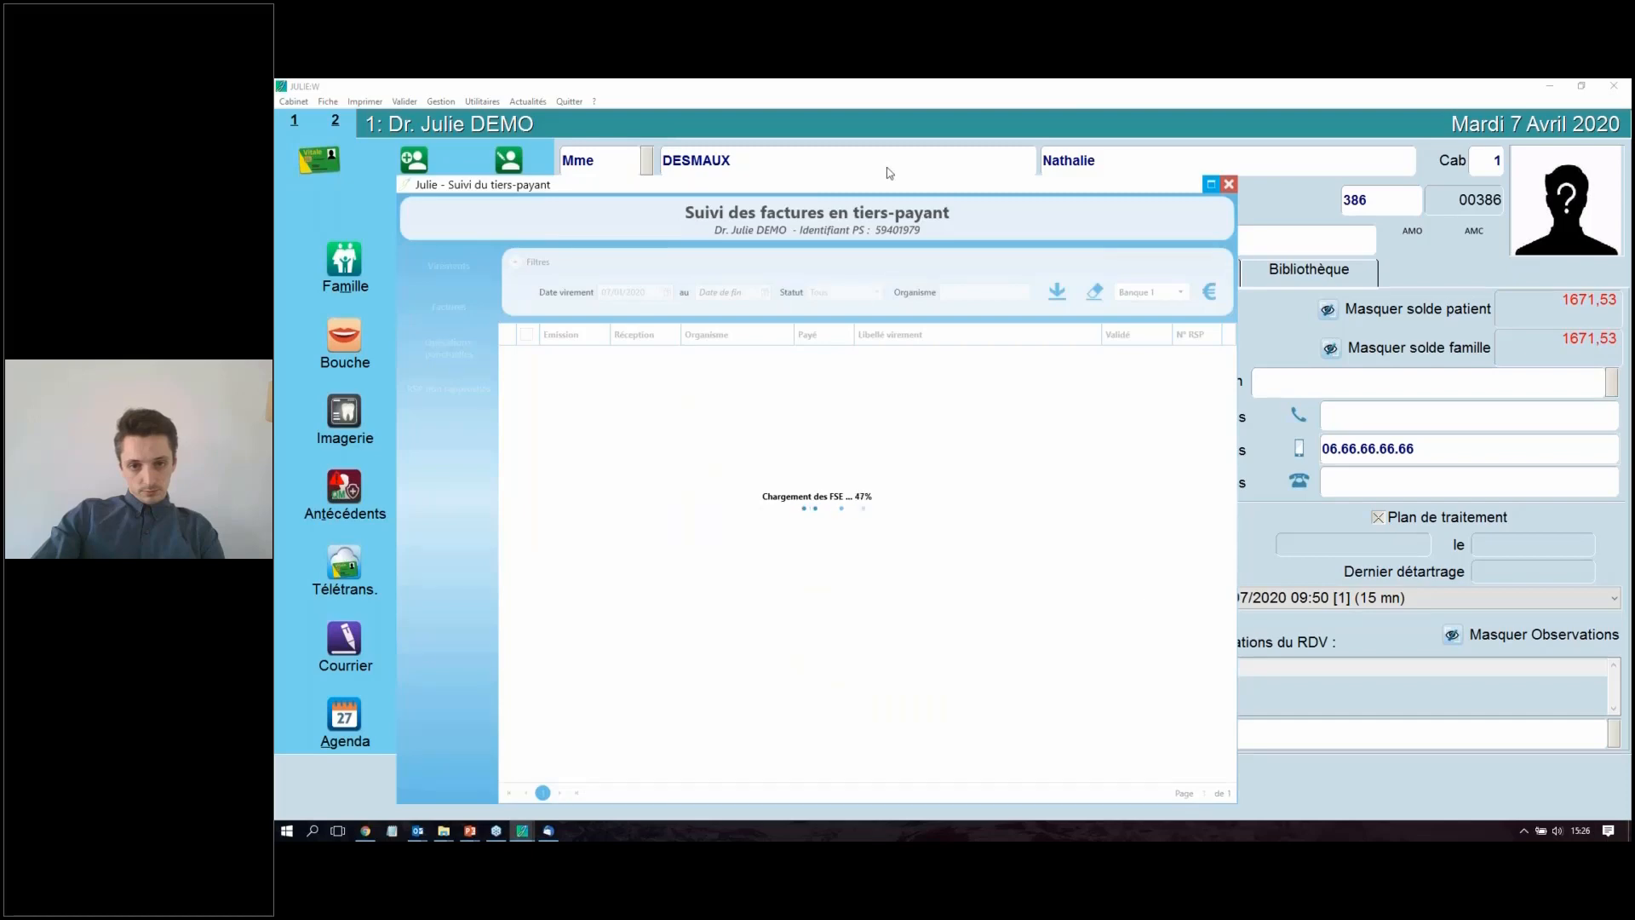
{"action": "left_click_drag", "start_coordinate": [904, 191], "coordinate": [983, 179]}
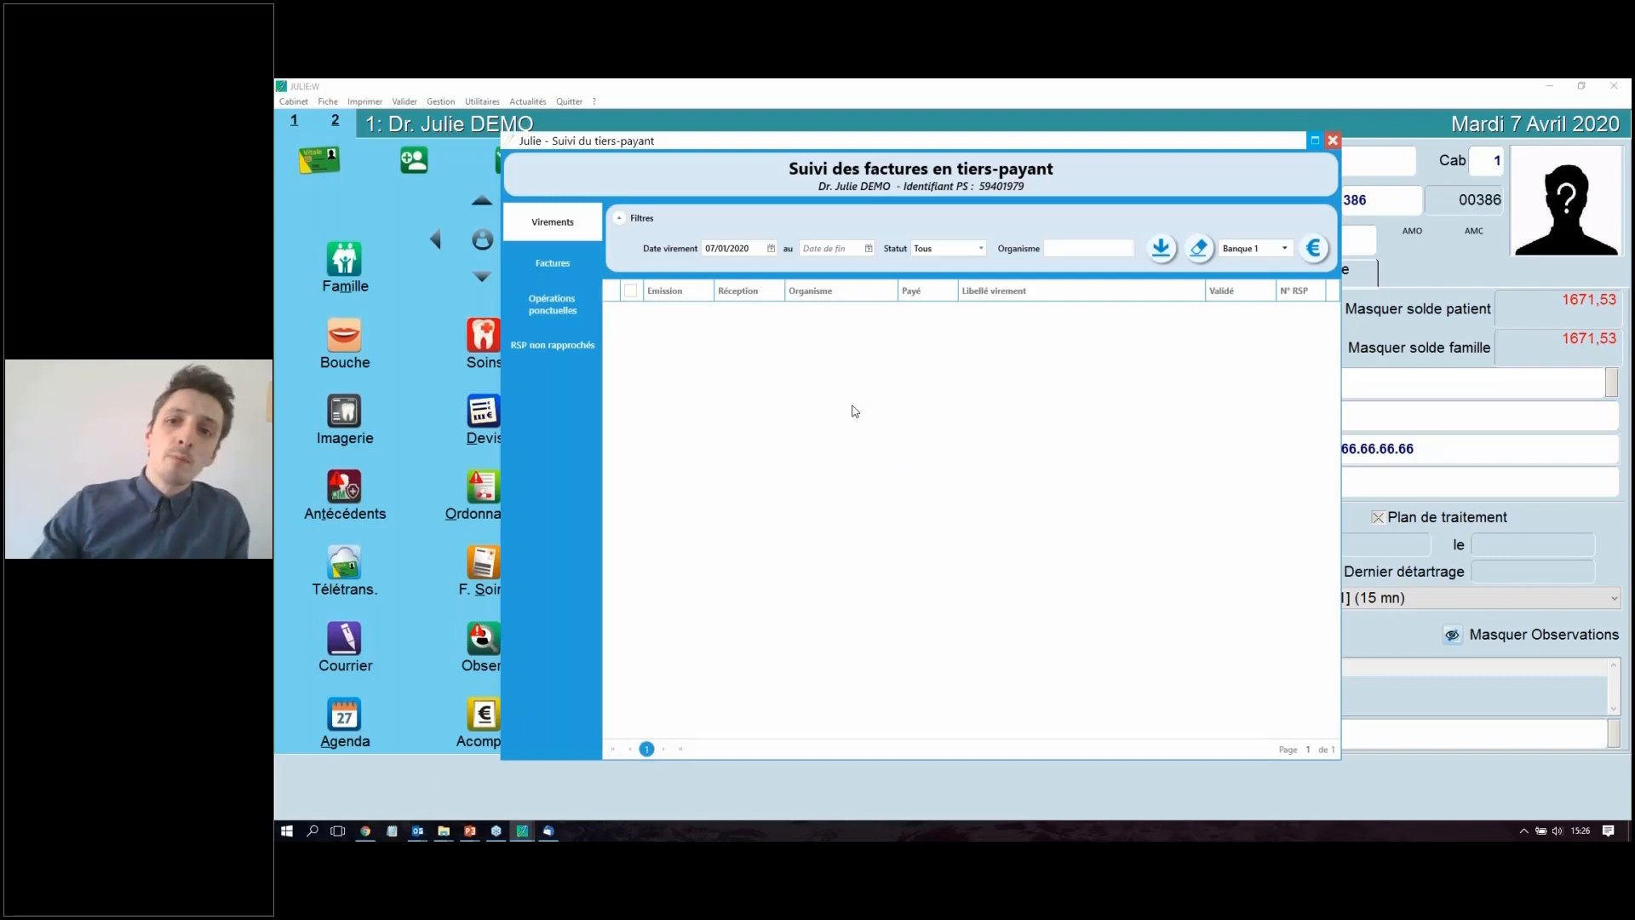
Step: Clear the transfer filters, show only transfers with status "Non validés", and set the status back to "Tous"
{"action": "left_click", "coordinate": [1199, 248]}
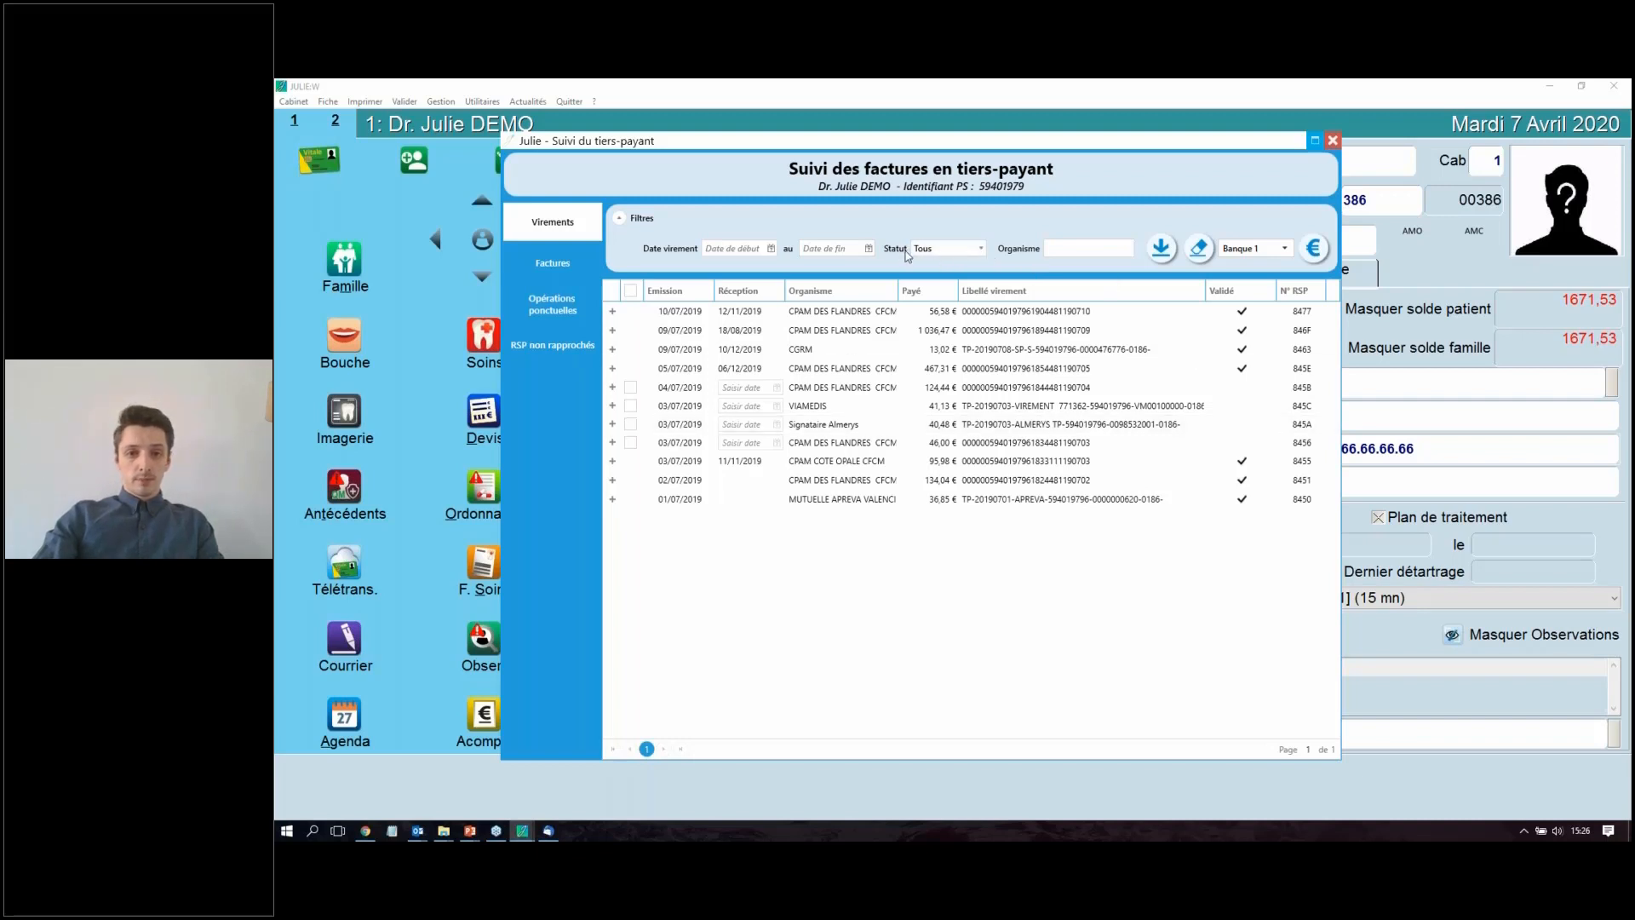
{"action": "left_click", "coordinate": [983, 250]}
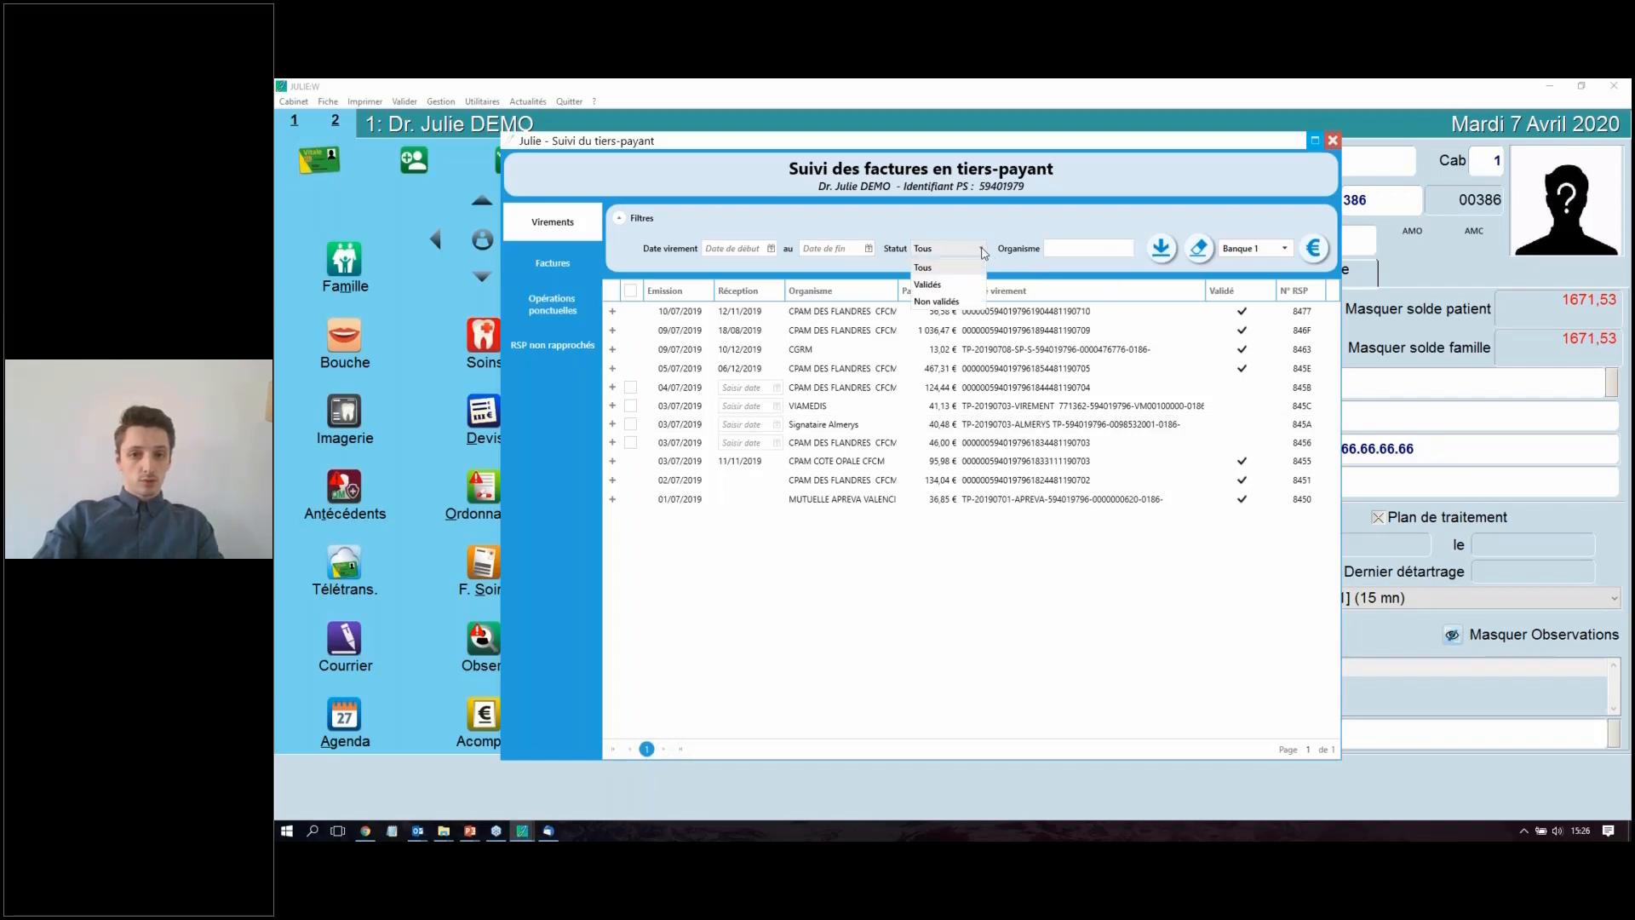
{"action": "left_click", "coordinate": [930, 302]}
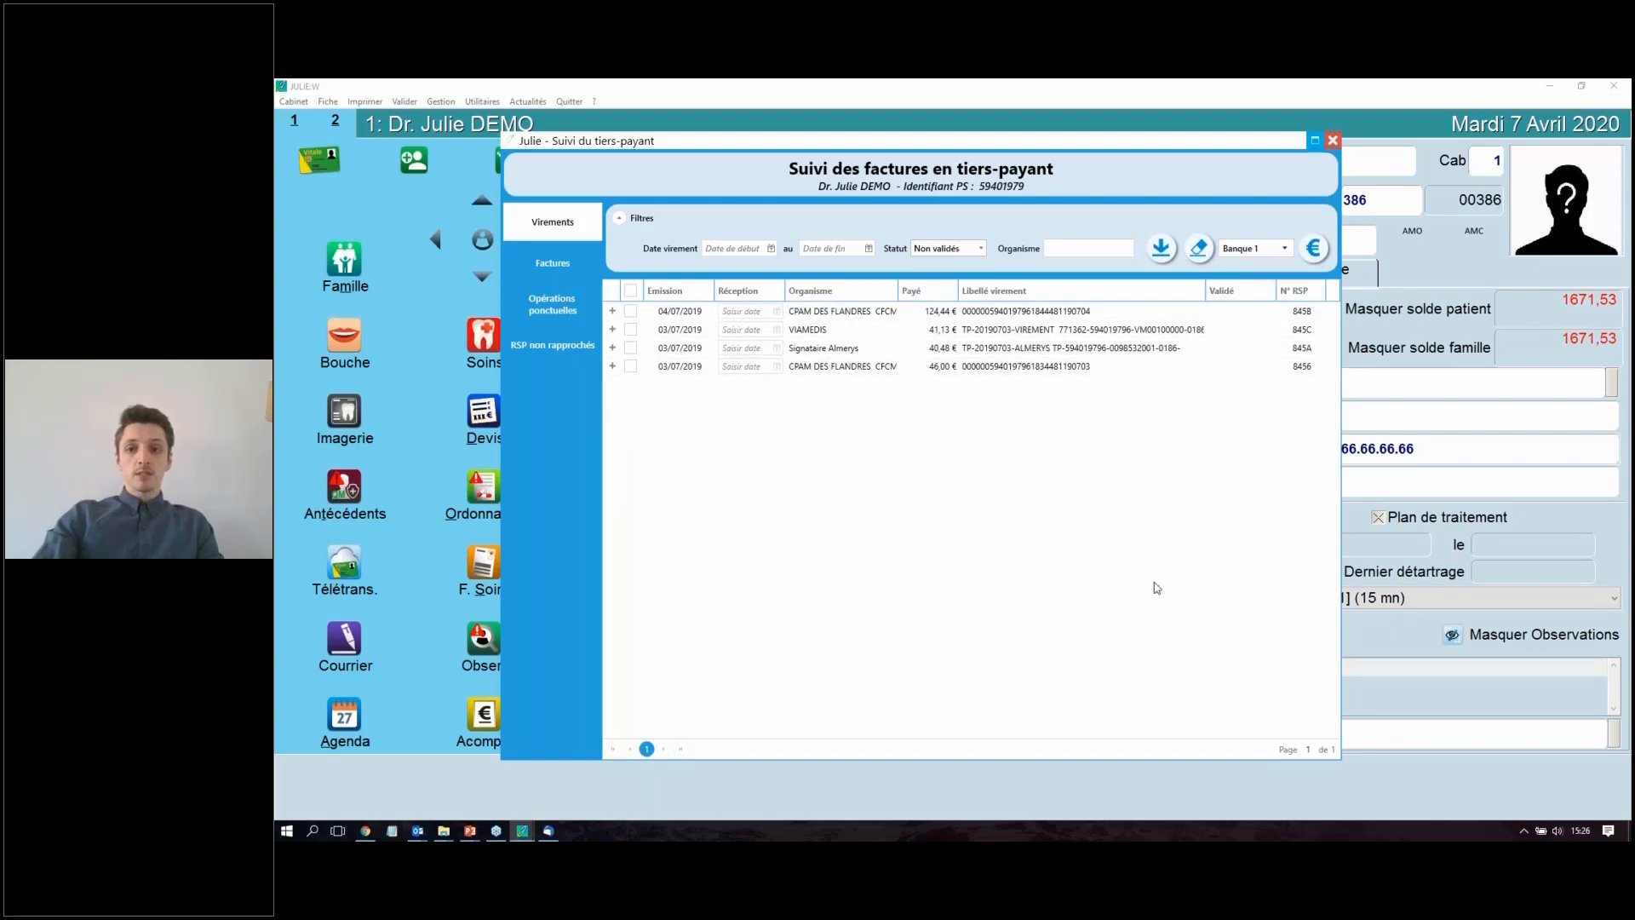
{"action": "left_click", "coordinate": [980, 250]}
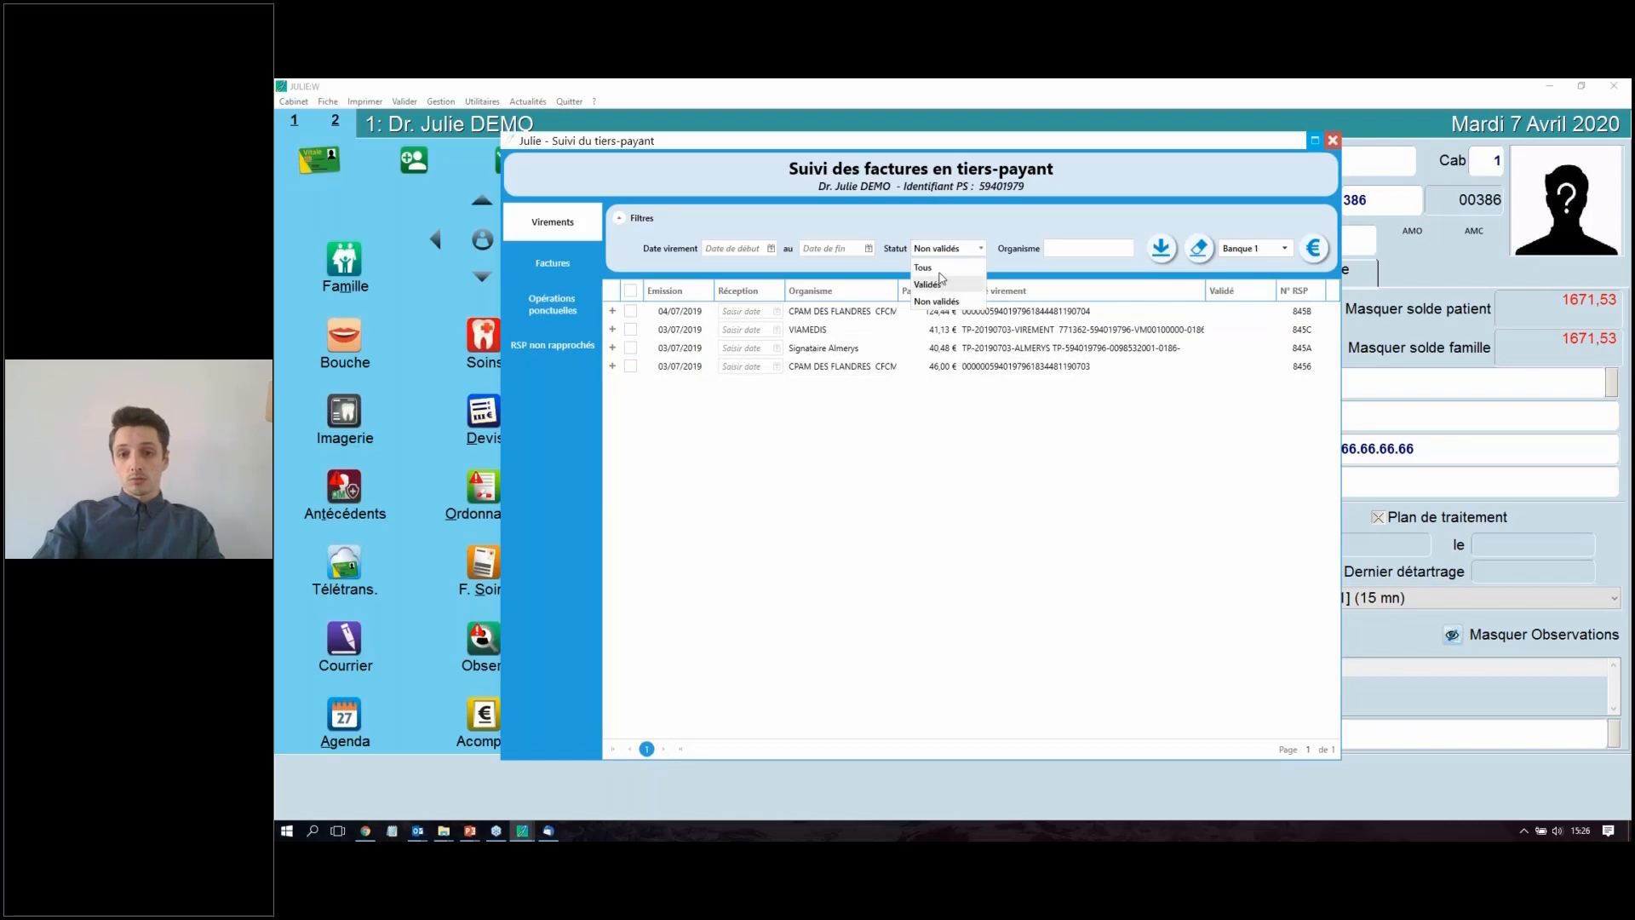
{"action": "left_click", "coordinate": [943, 269]}
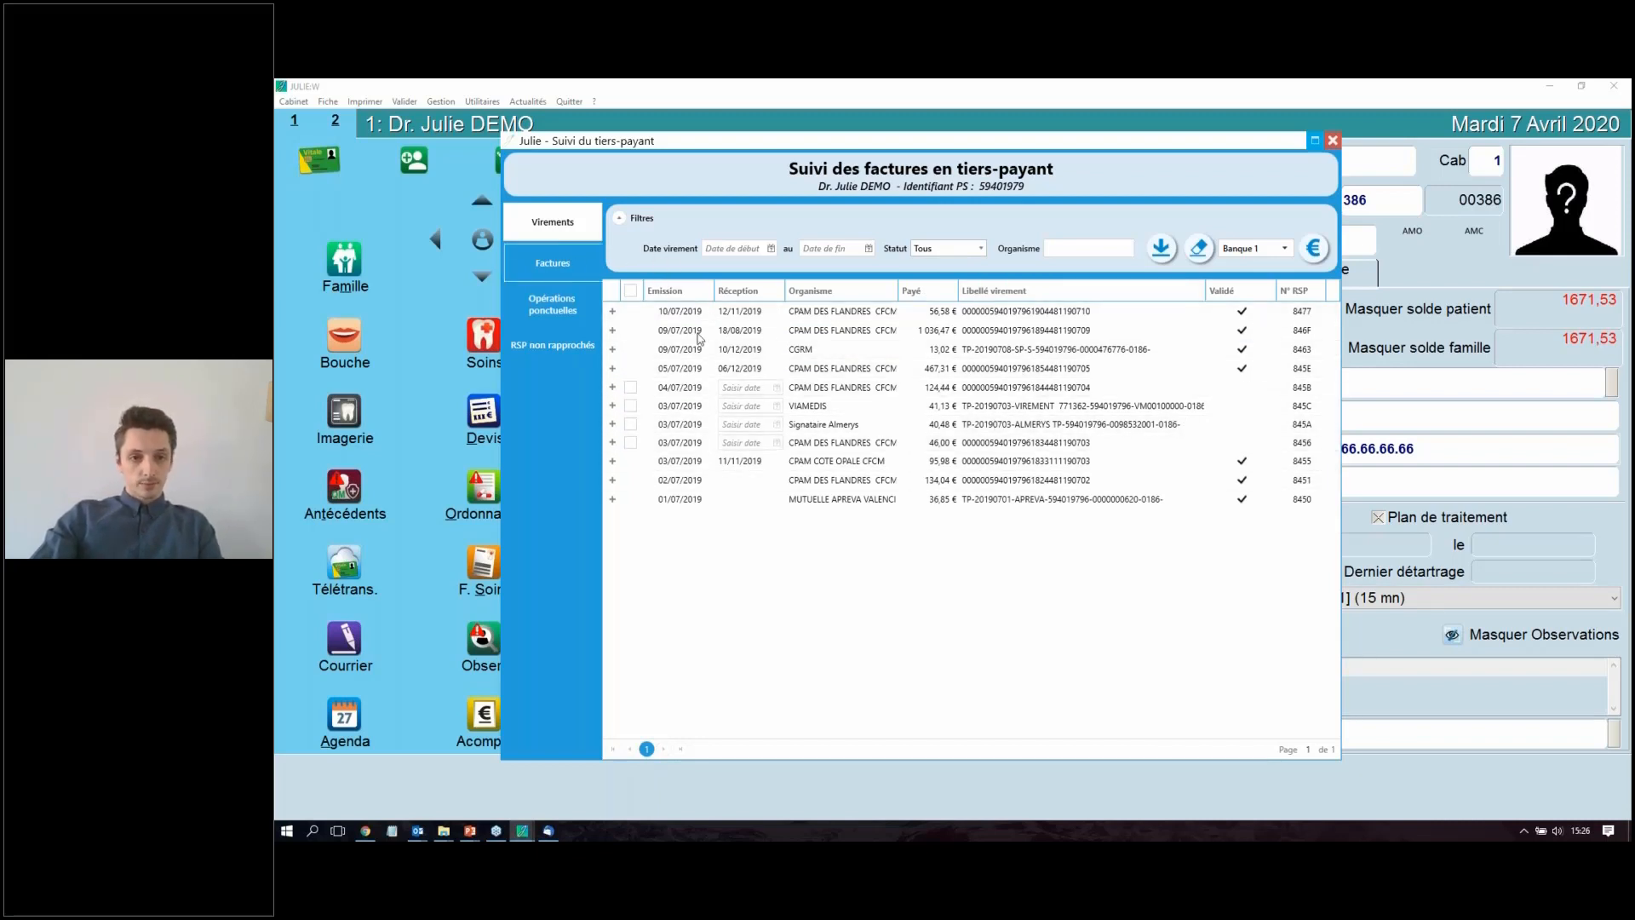
Step: Display the list of third-party invoices and close the tracking window
{"action": "left_click", "coordinate": [542, 265]}
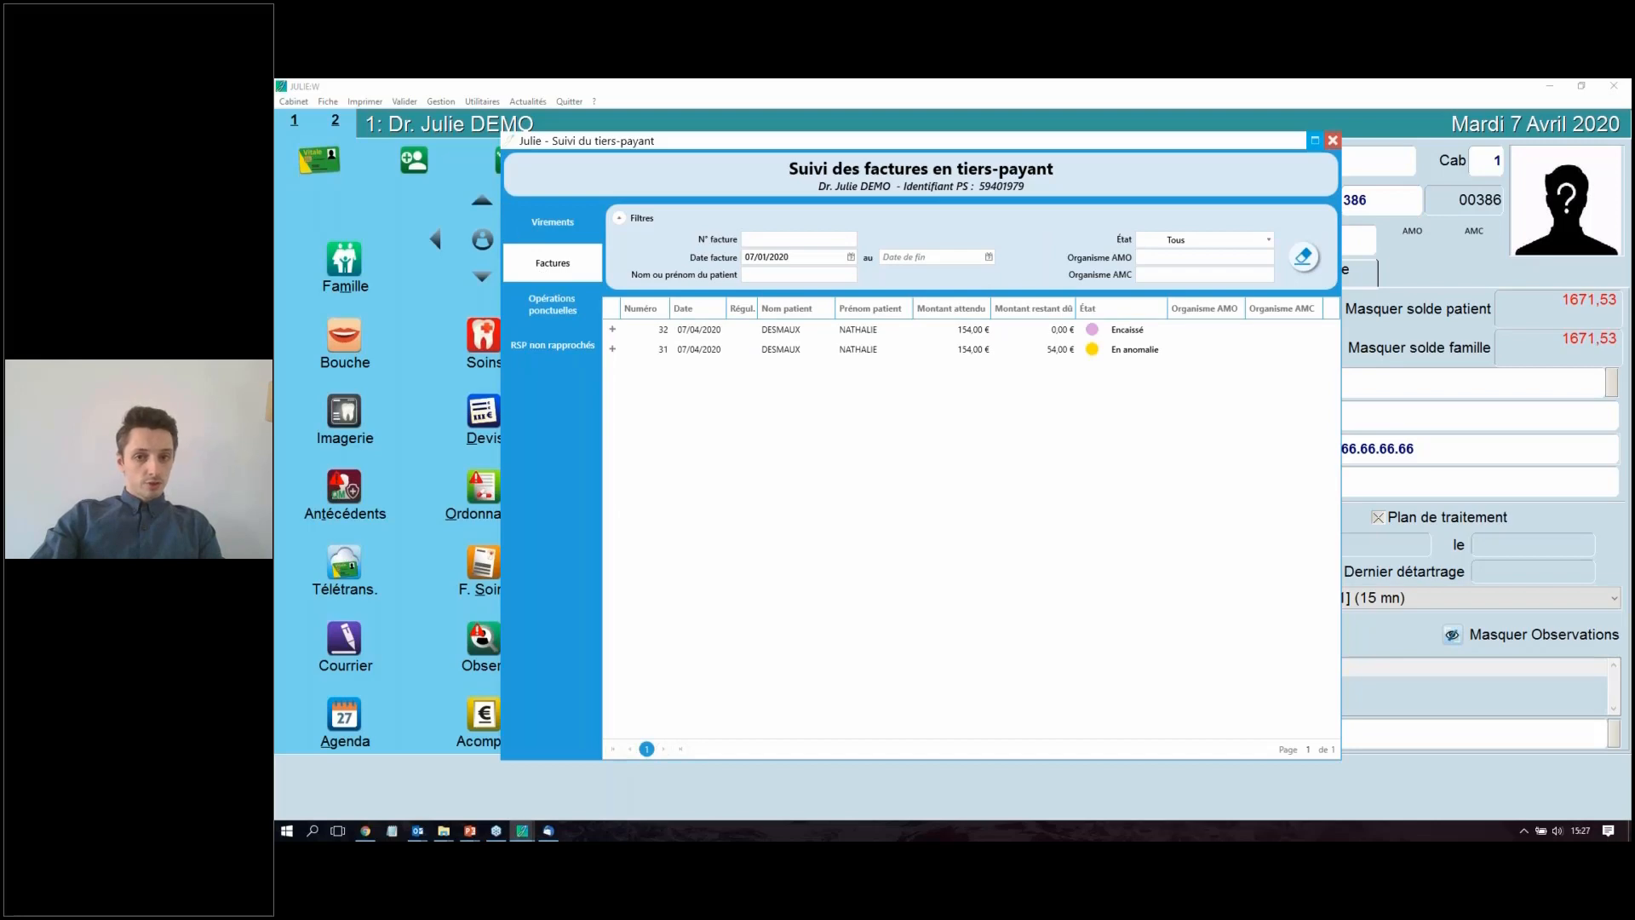
{"action": "left_click", "coordinate": [1334, 141]}
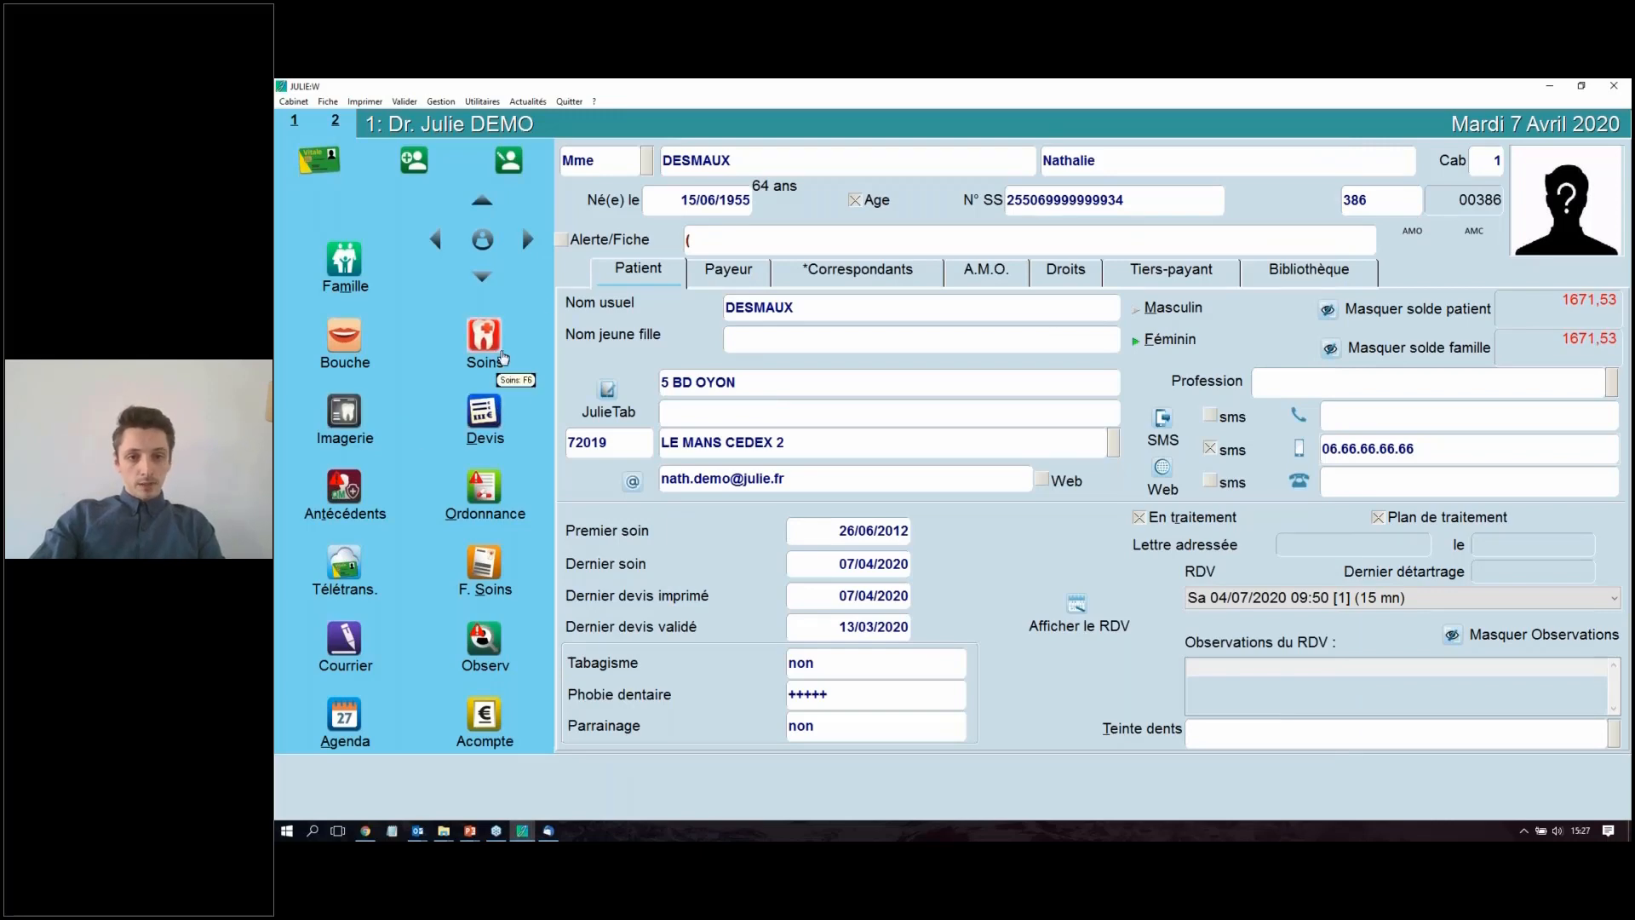
Step: Open the patient's medical history and delete the 07/04/2020 entries from "radio 3D" through the last "DEVIS IMPRIME"
{"action": "right_click", "coordinate": [1116, 338]}
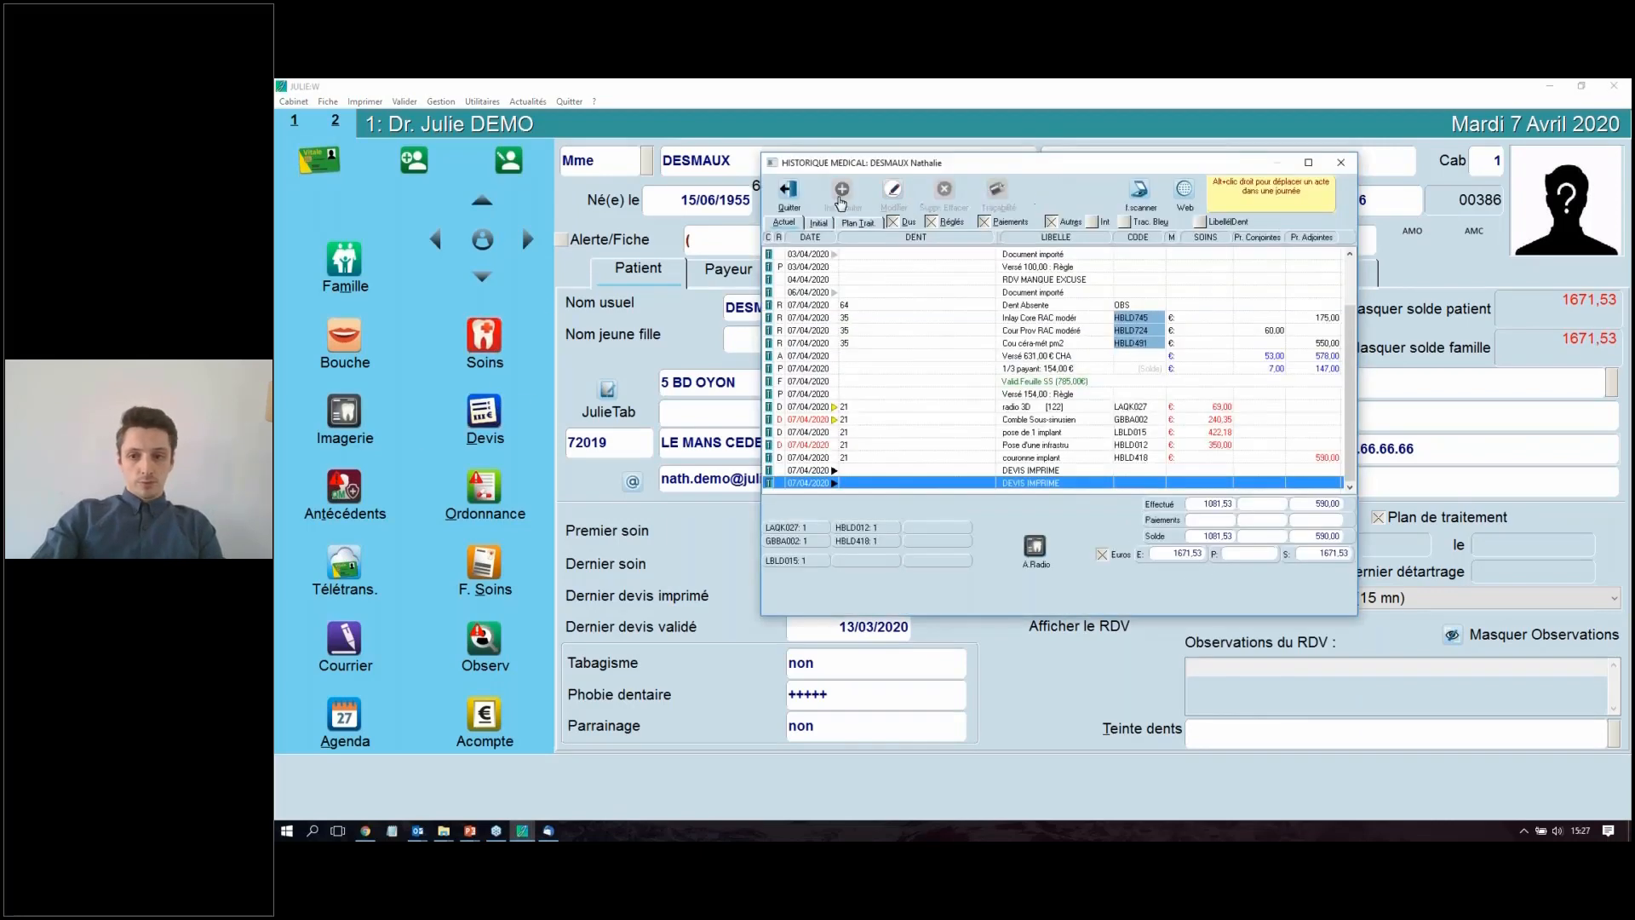
{"action": "right_click", "coordinate": [1075, 443]}
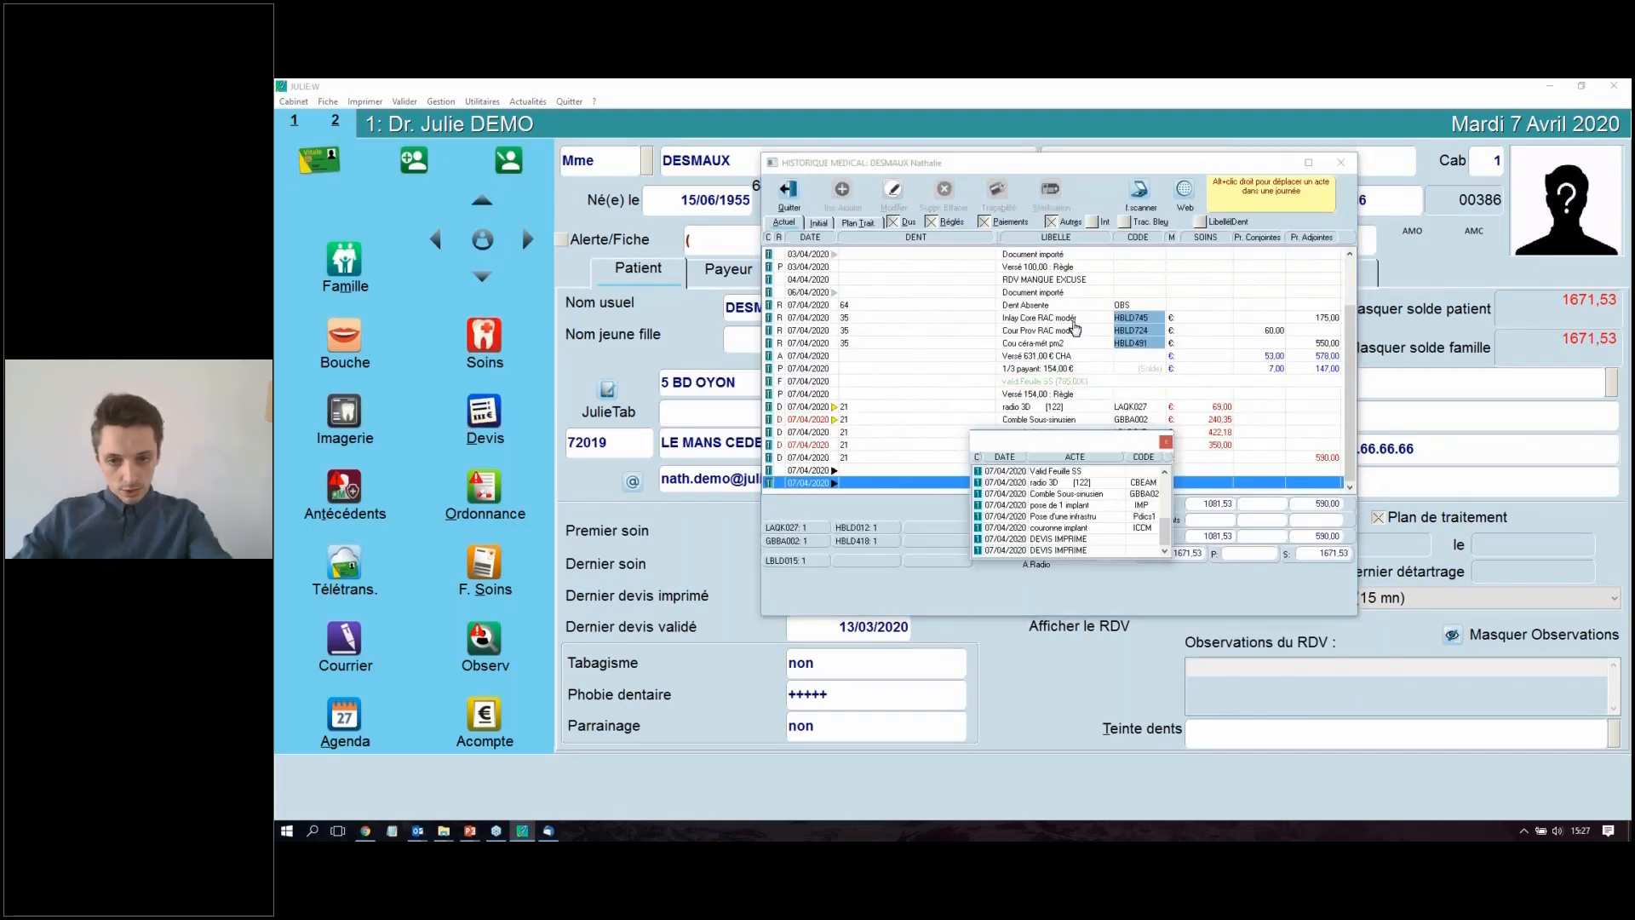
{"action": "left_click", "coordinate": [1103, 511]}
{"action": "key", "text": "Escape"}
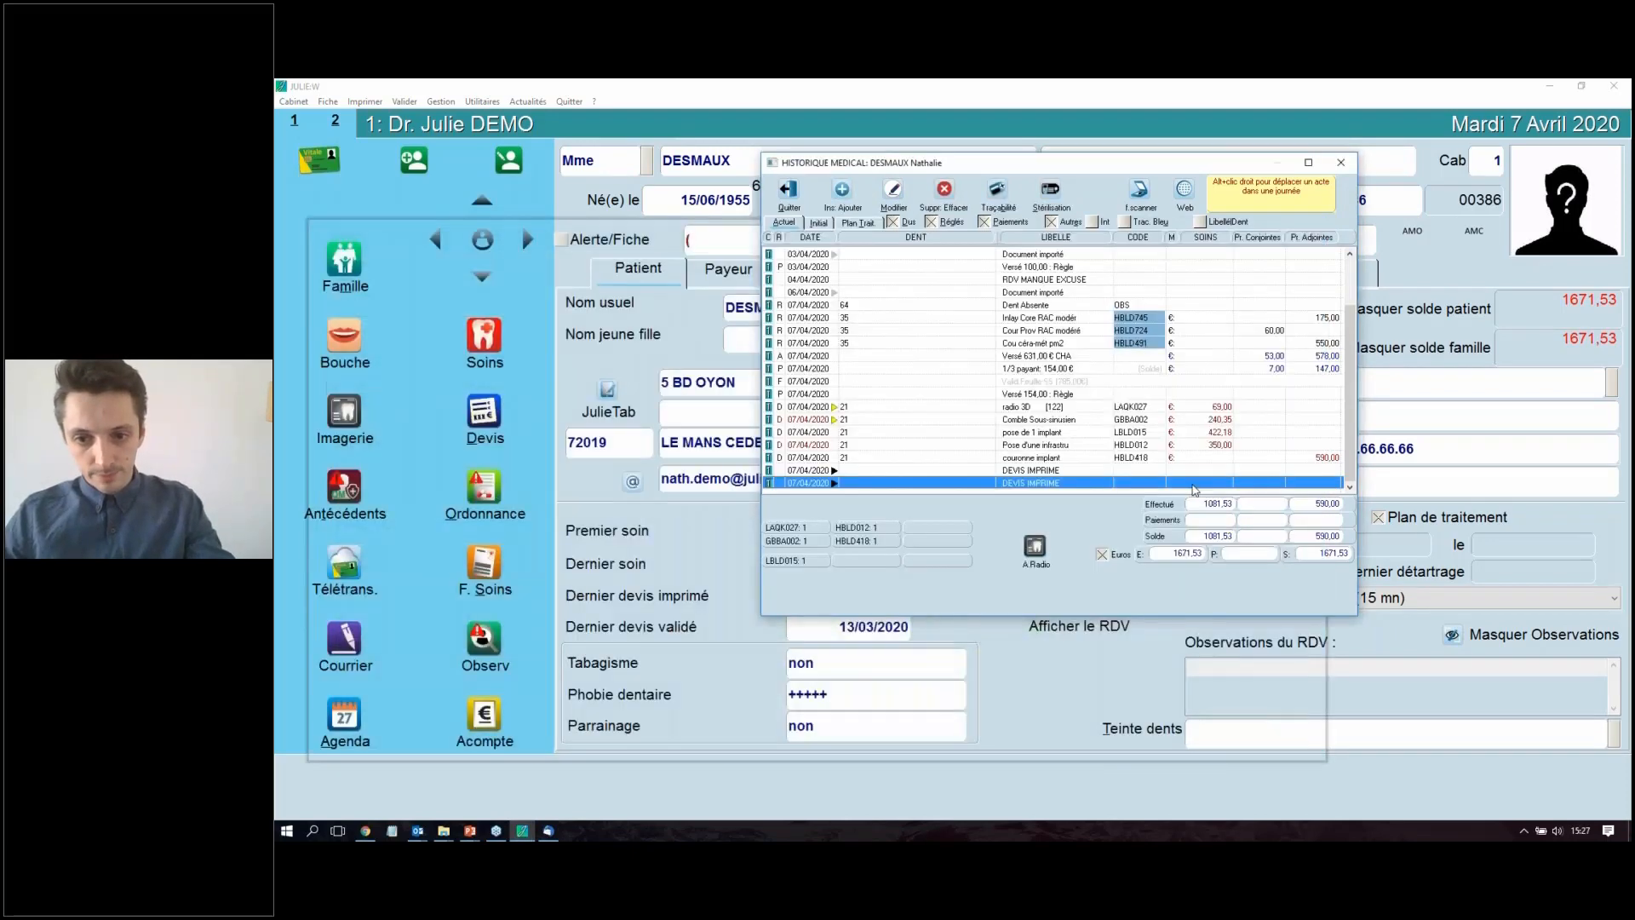
{"action": "left_click", "coordinate": [1133, 407], "text": "shift"}
{"action": "key", "text": "Delete"}
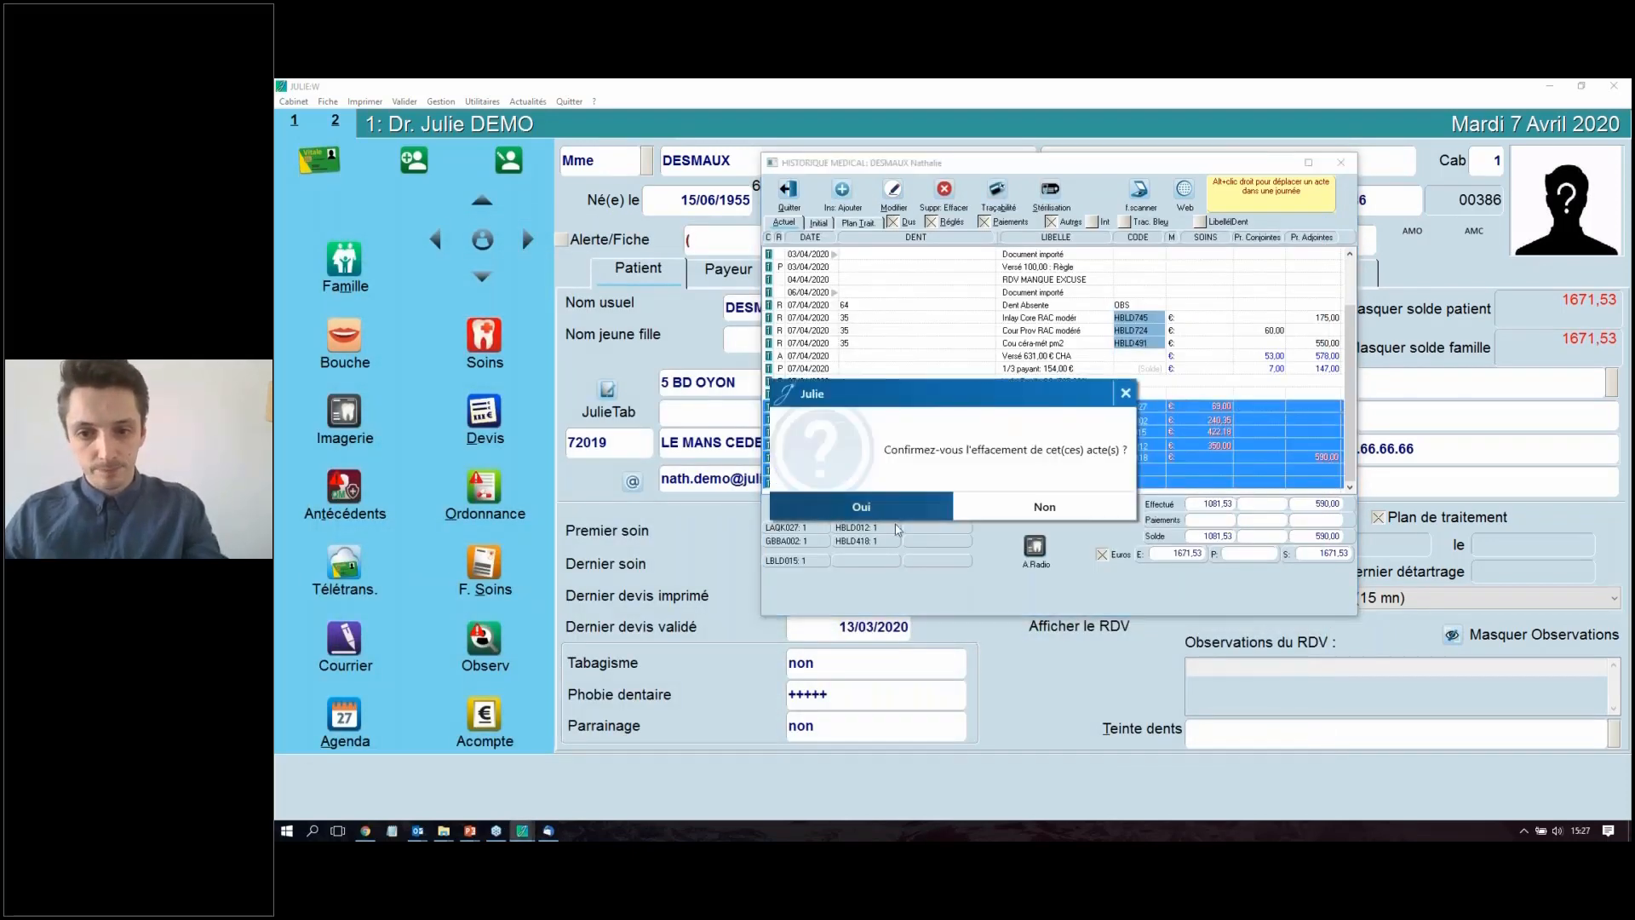
{"action": "key", "text": "Return"}
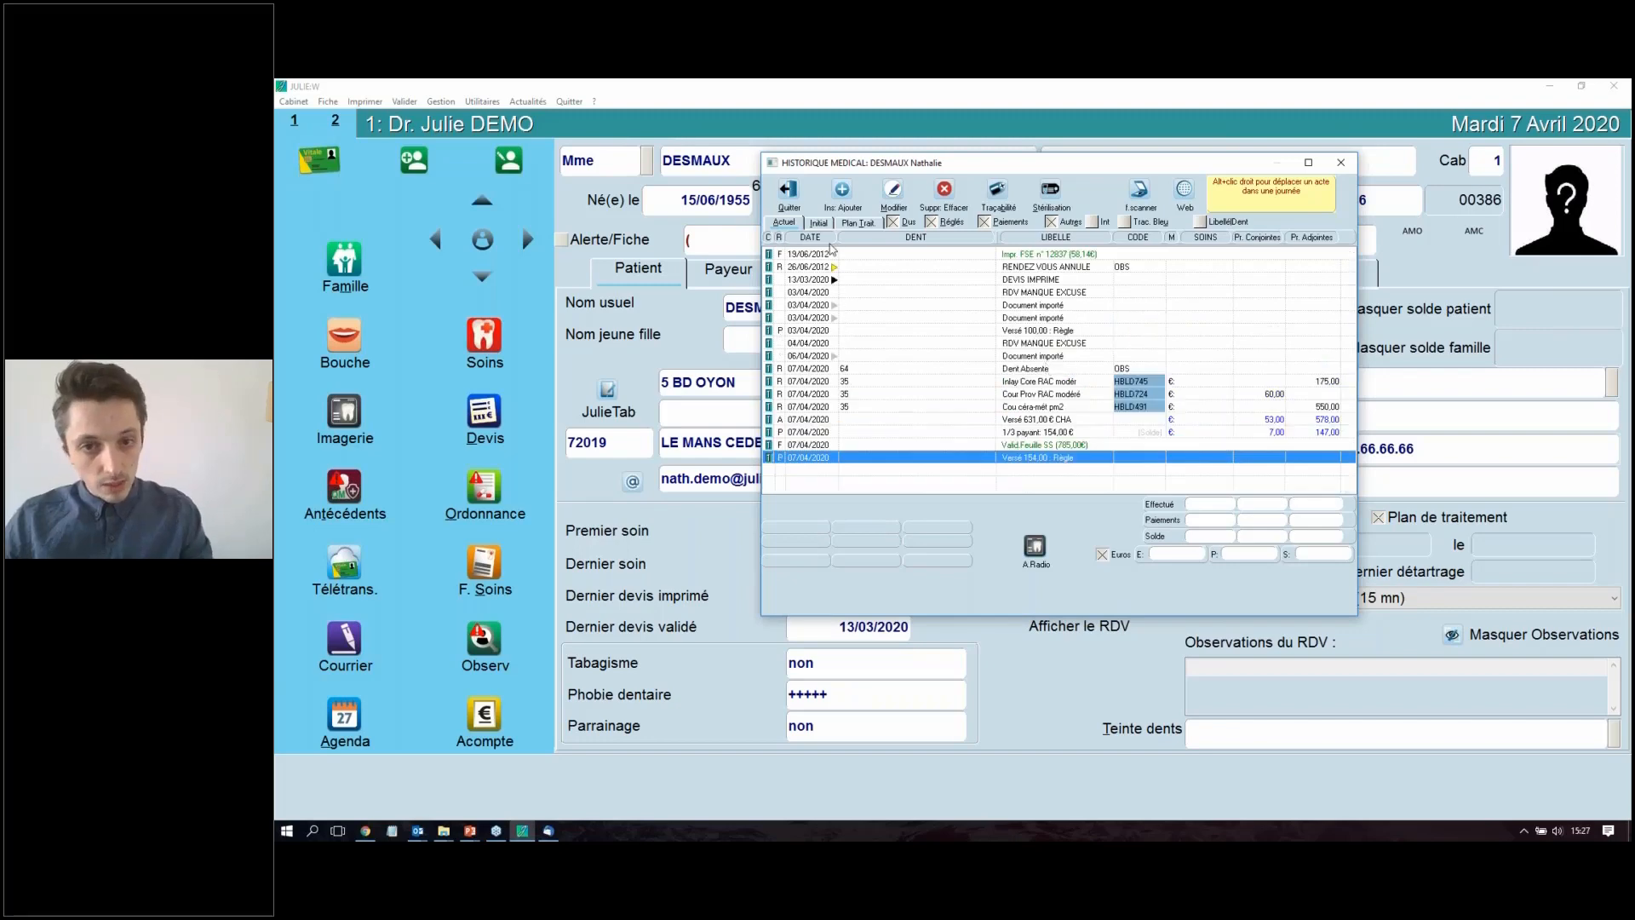
Step: Add a Détartrage act on all teeth dated 07/04/2020 to the patient's care and validate it
{"action": "key", "text": "Insert"}
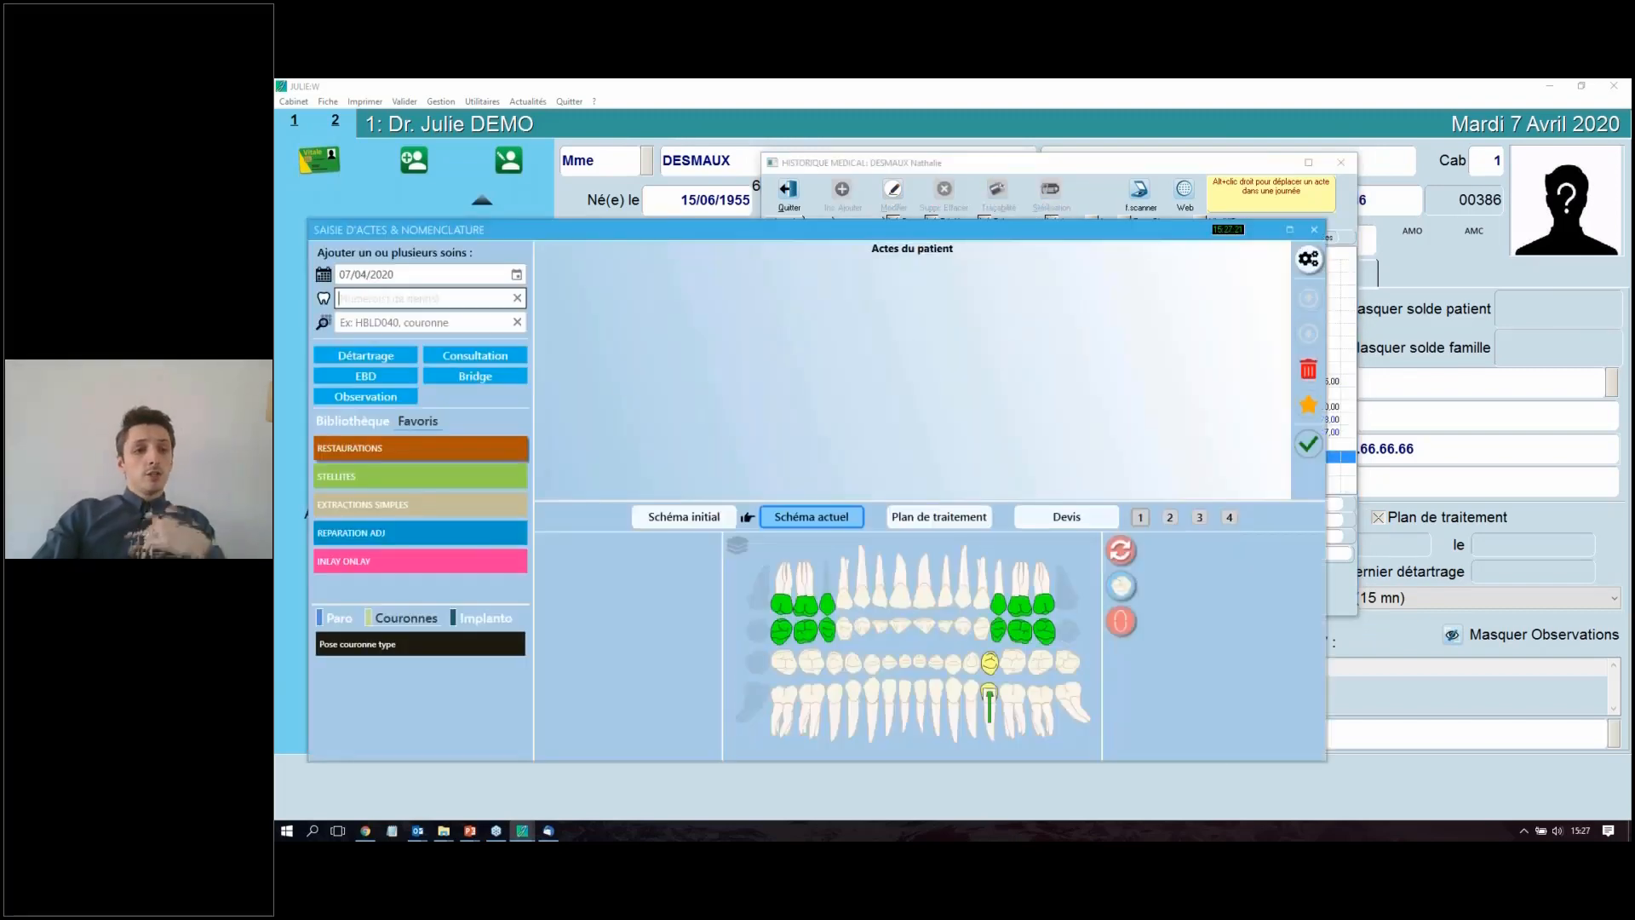
{"action": "left_click", "coordinate": [366, 356]}
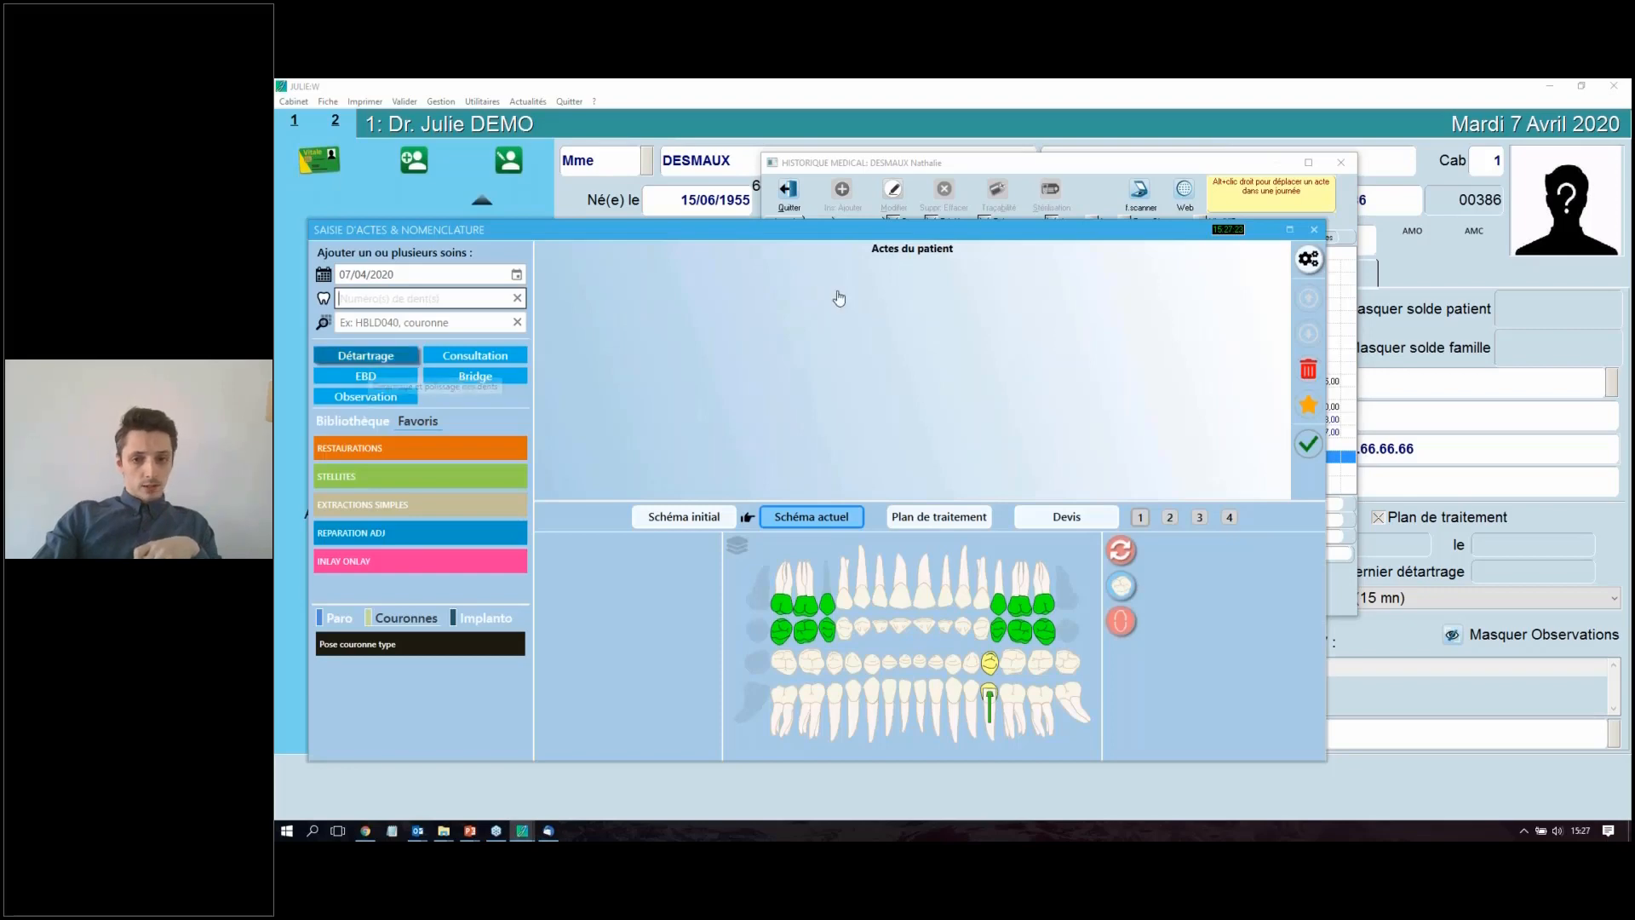
{"action": "left_click", "coordinate": [1309, 443]}
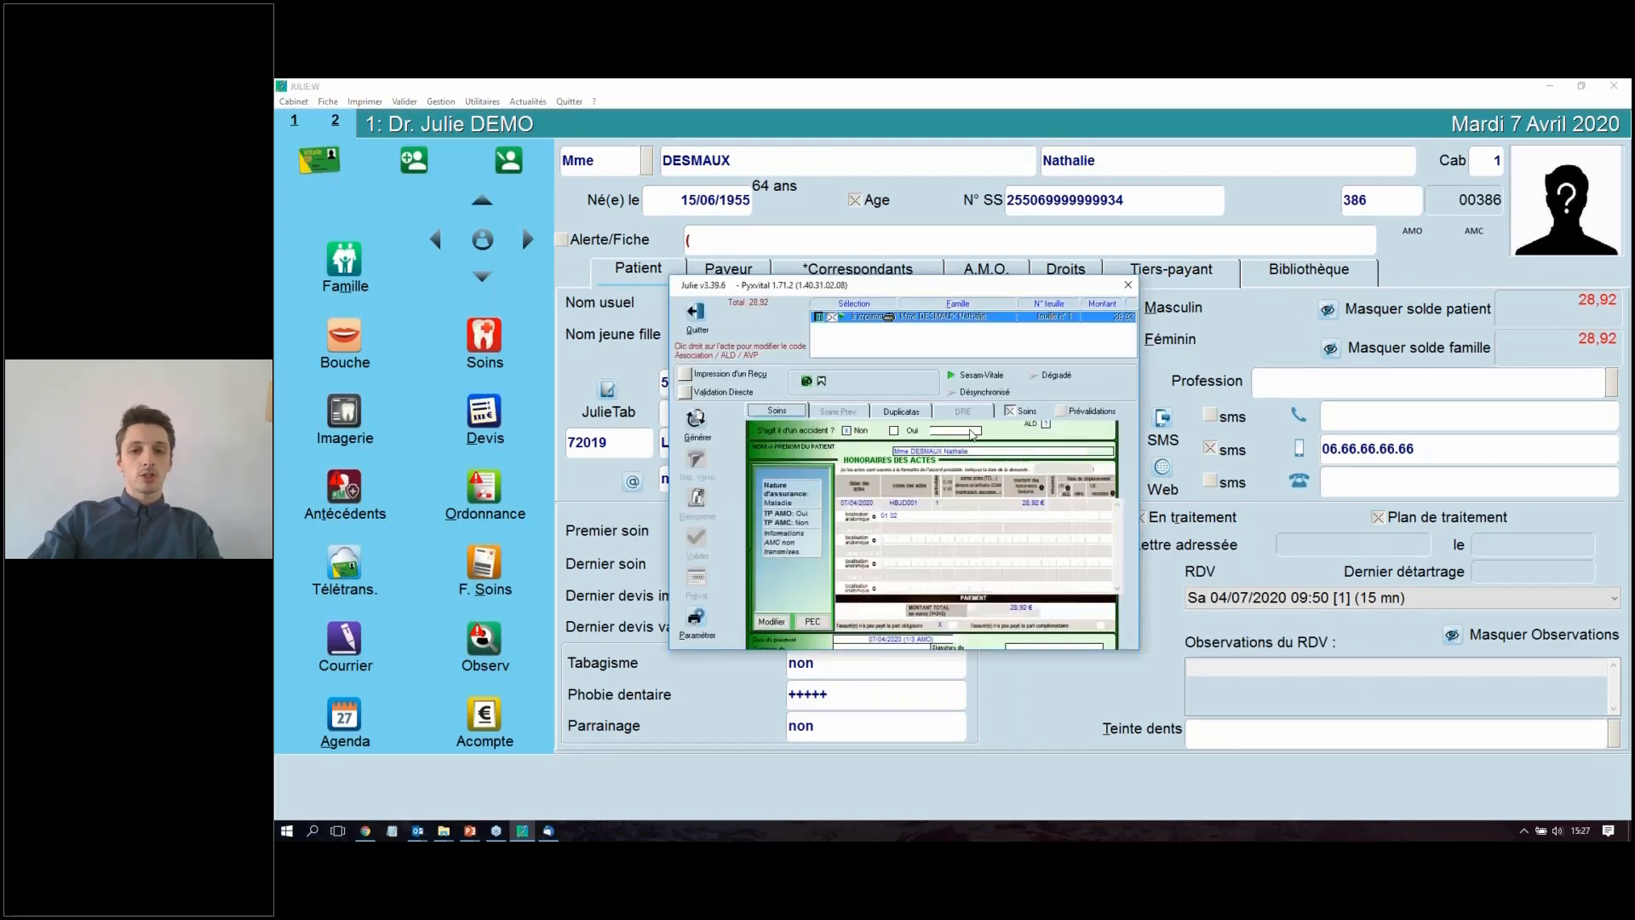
Step: Validate the scaling act directly on a duplicate care sheet, recording the patient's 8,68 € payment by Virement
{"action": "left_click", "coordinate": [867, 411]}
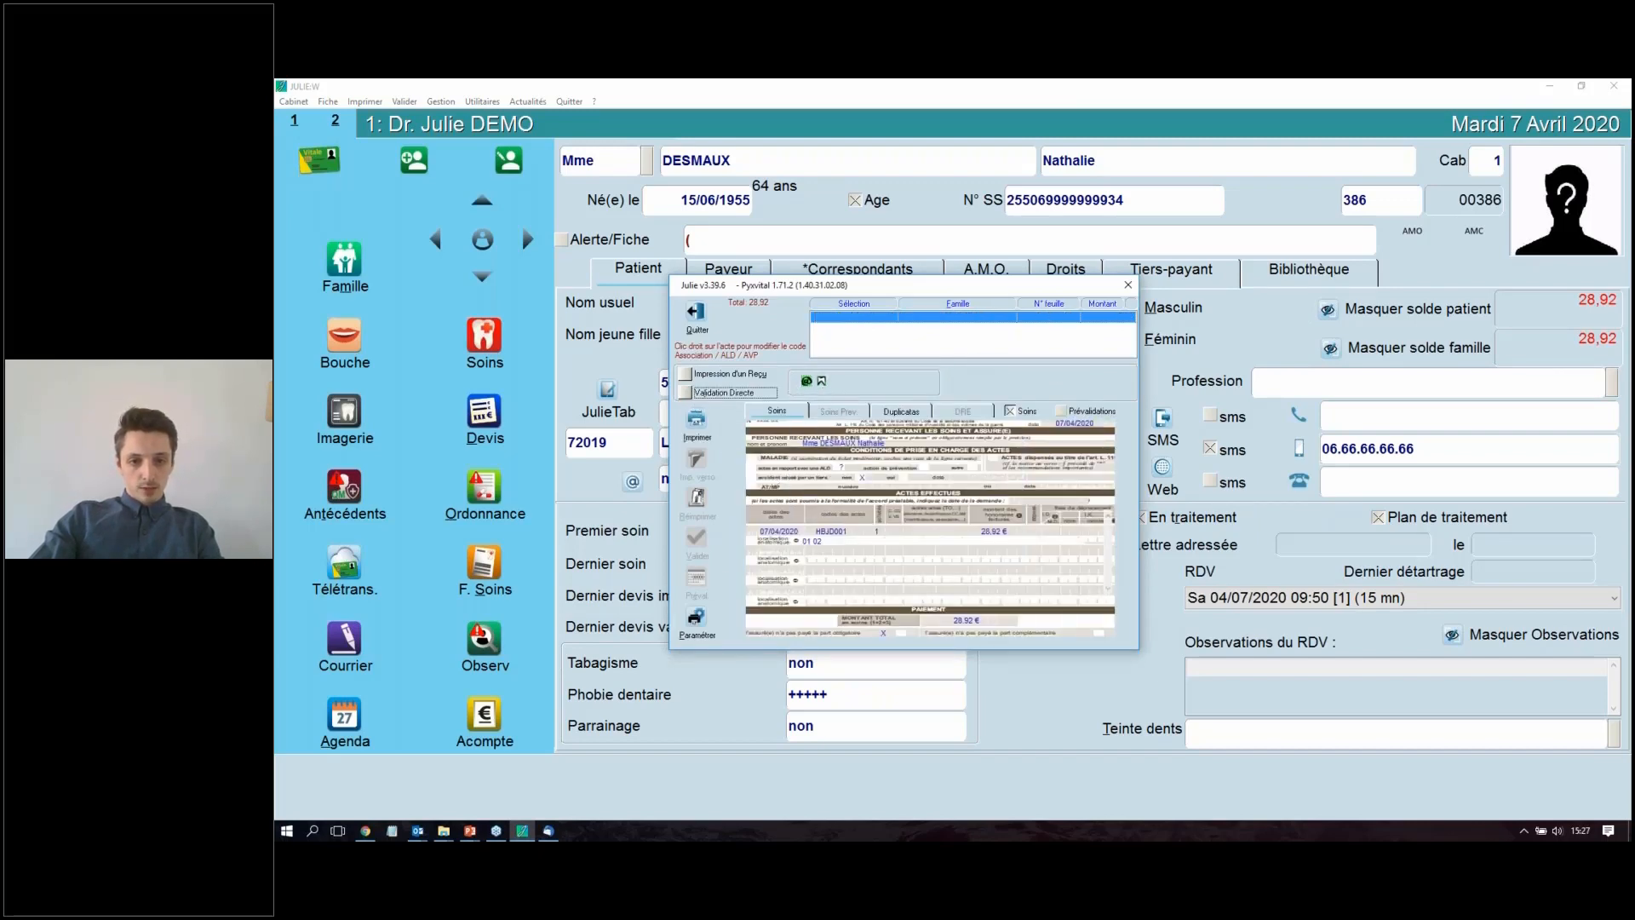
{"action": "left_click", "coordinate": [713, 546]}
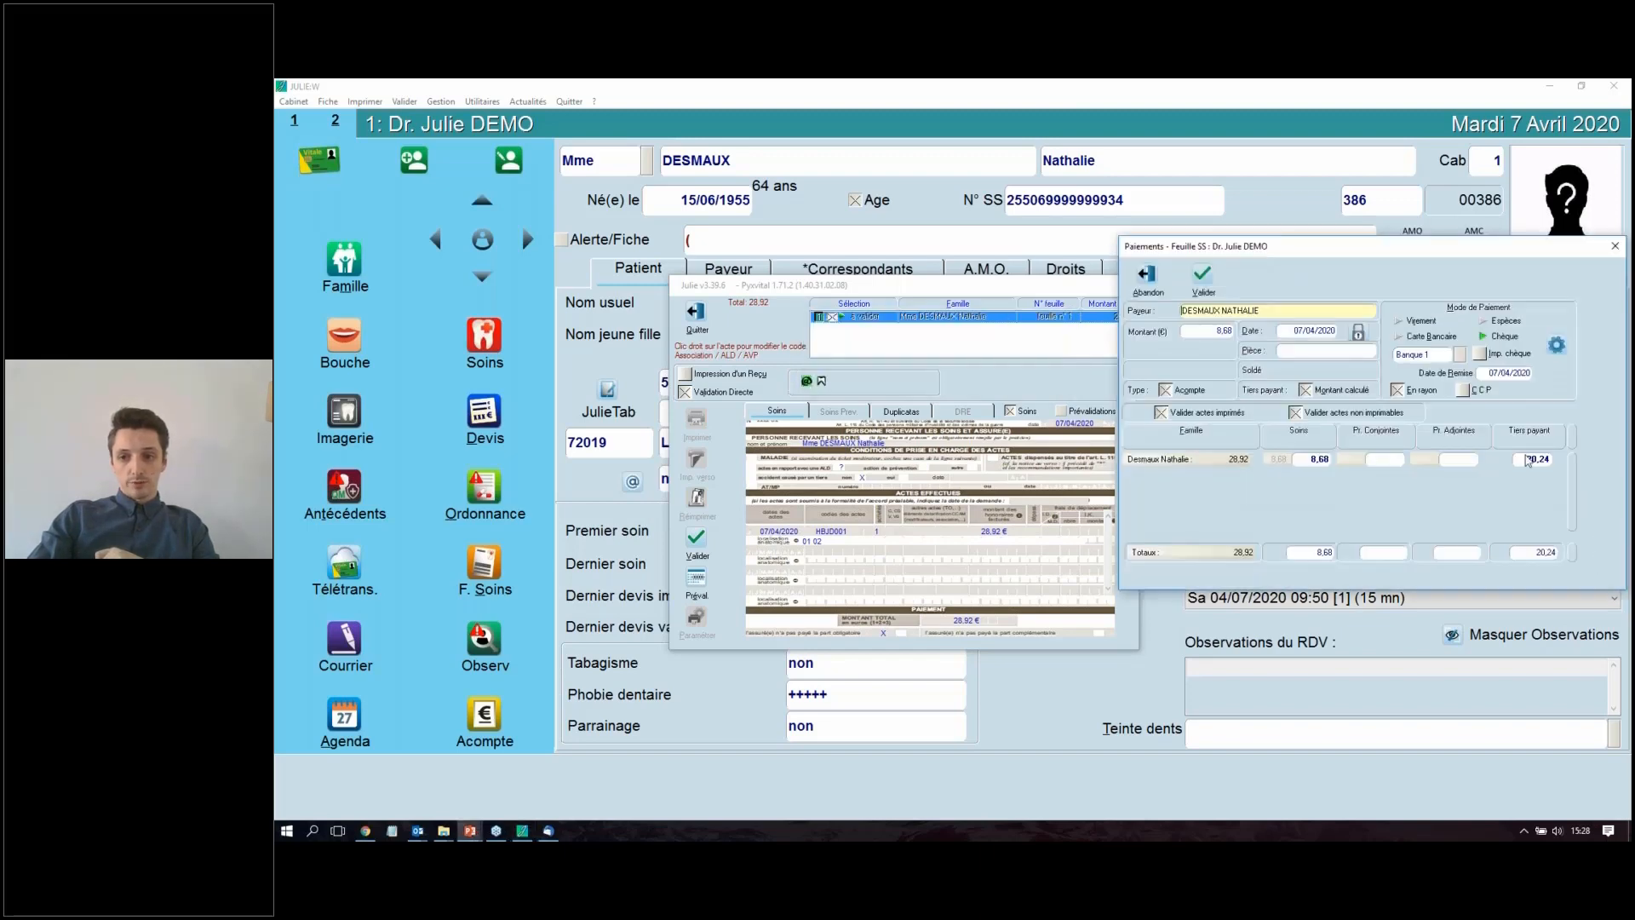
{"action": "left_click_drag", "start_coordinate": [1438, 252], "coordinate": [1233, 296]}
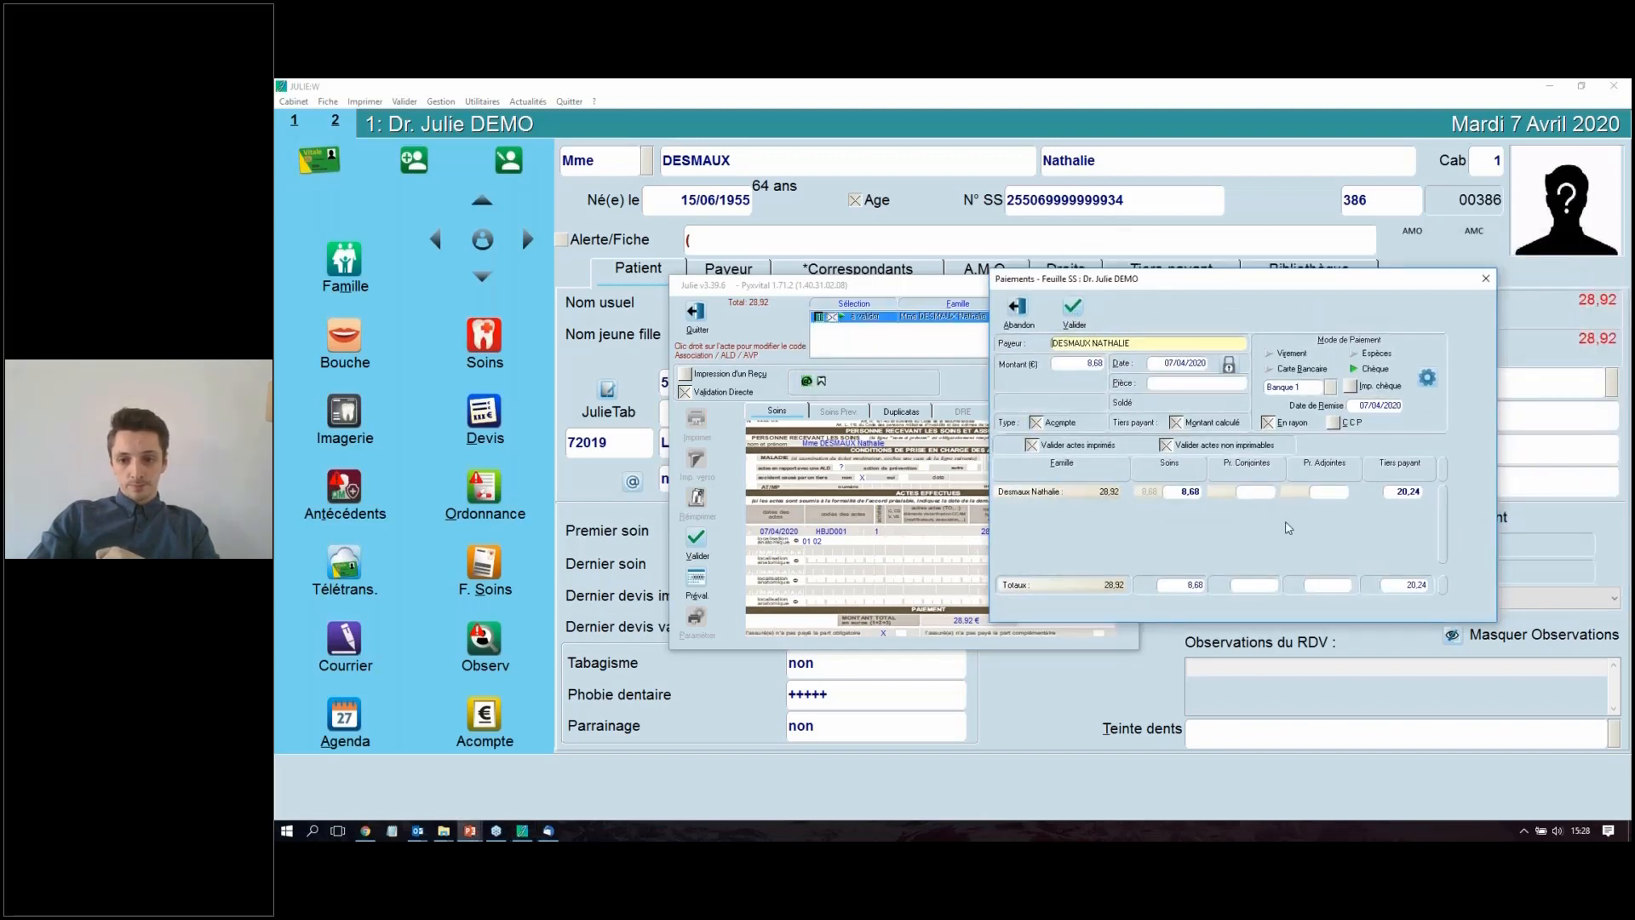
{"action": "left_click", "coordinate": [1287, 353]}
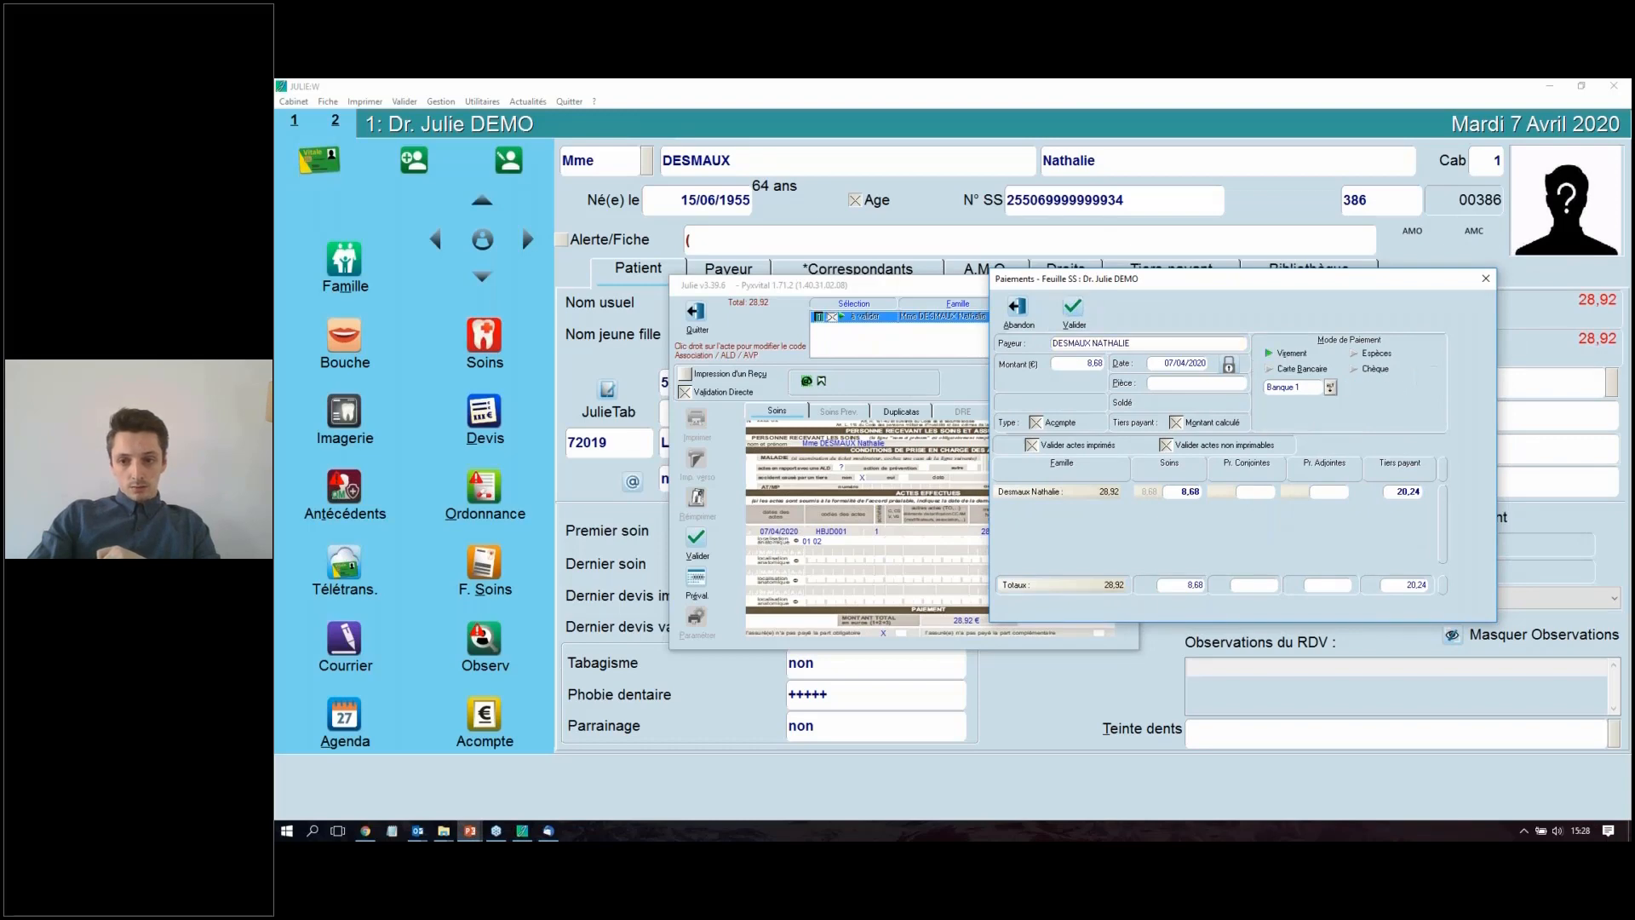
{"action": "left_click", "coordinate": [1073, 315]}
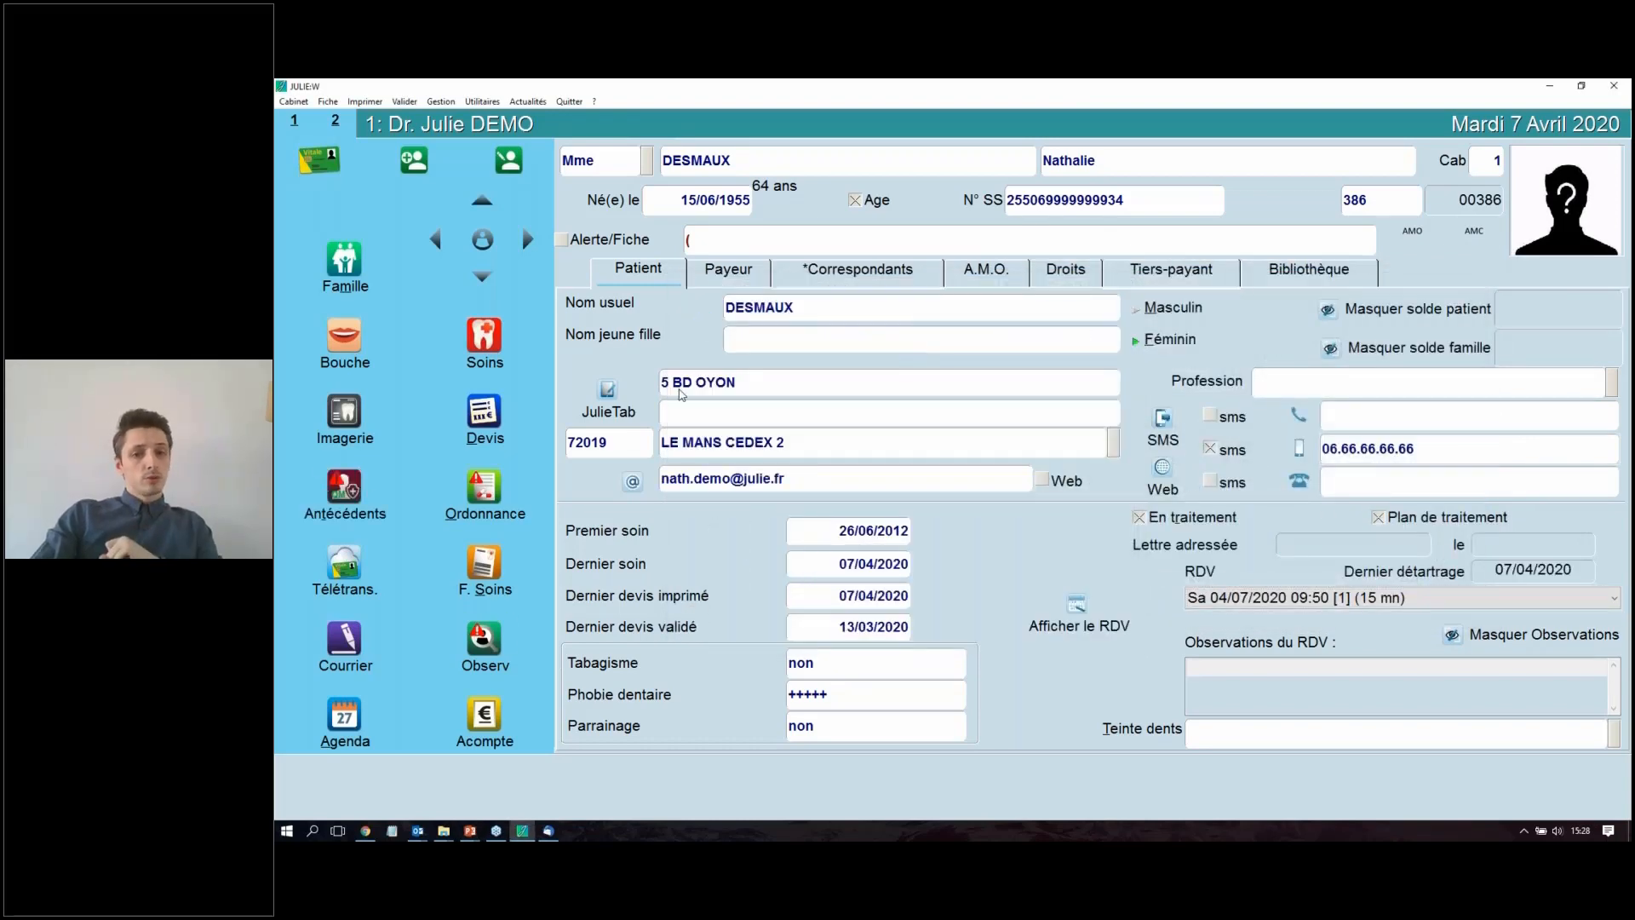
Step: Open the third-party payment tracking and expand the details of the En cours invoice dated 07/04/2020
{"action": "left_click", "coordinate": [441, 101]}
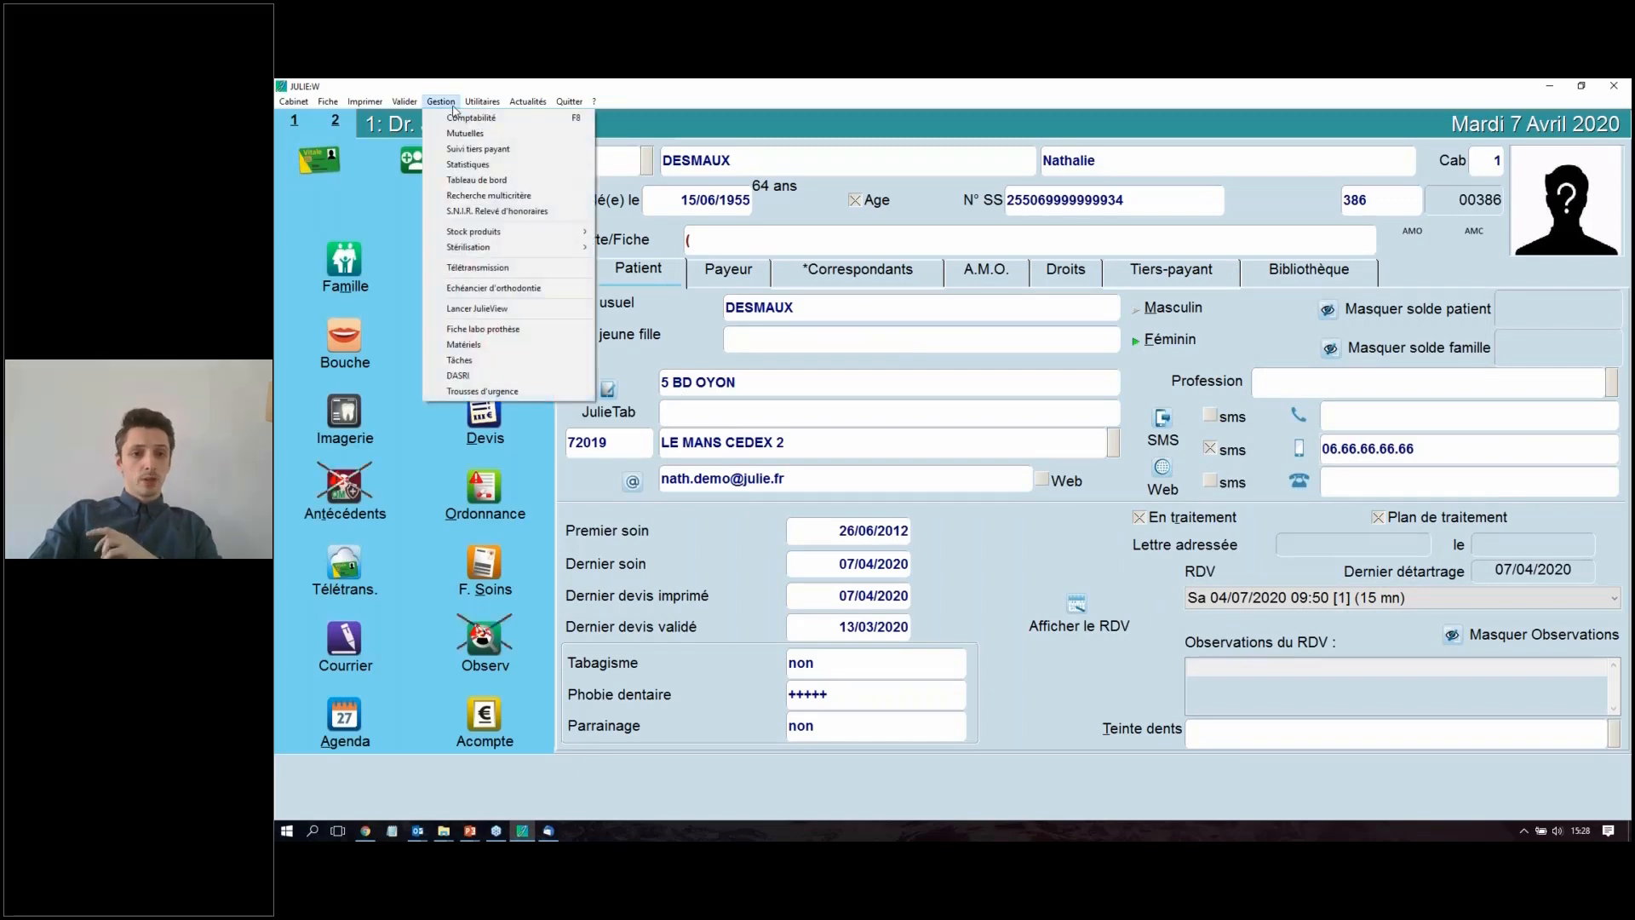
{"action": "left_click", "coordinate": [496, 151]}
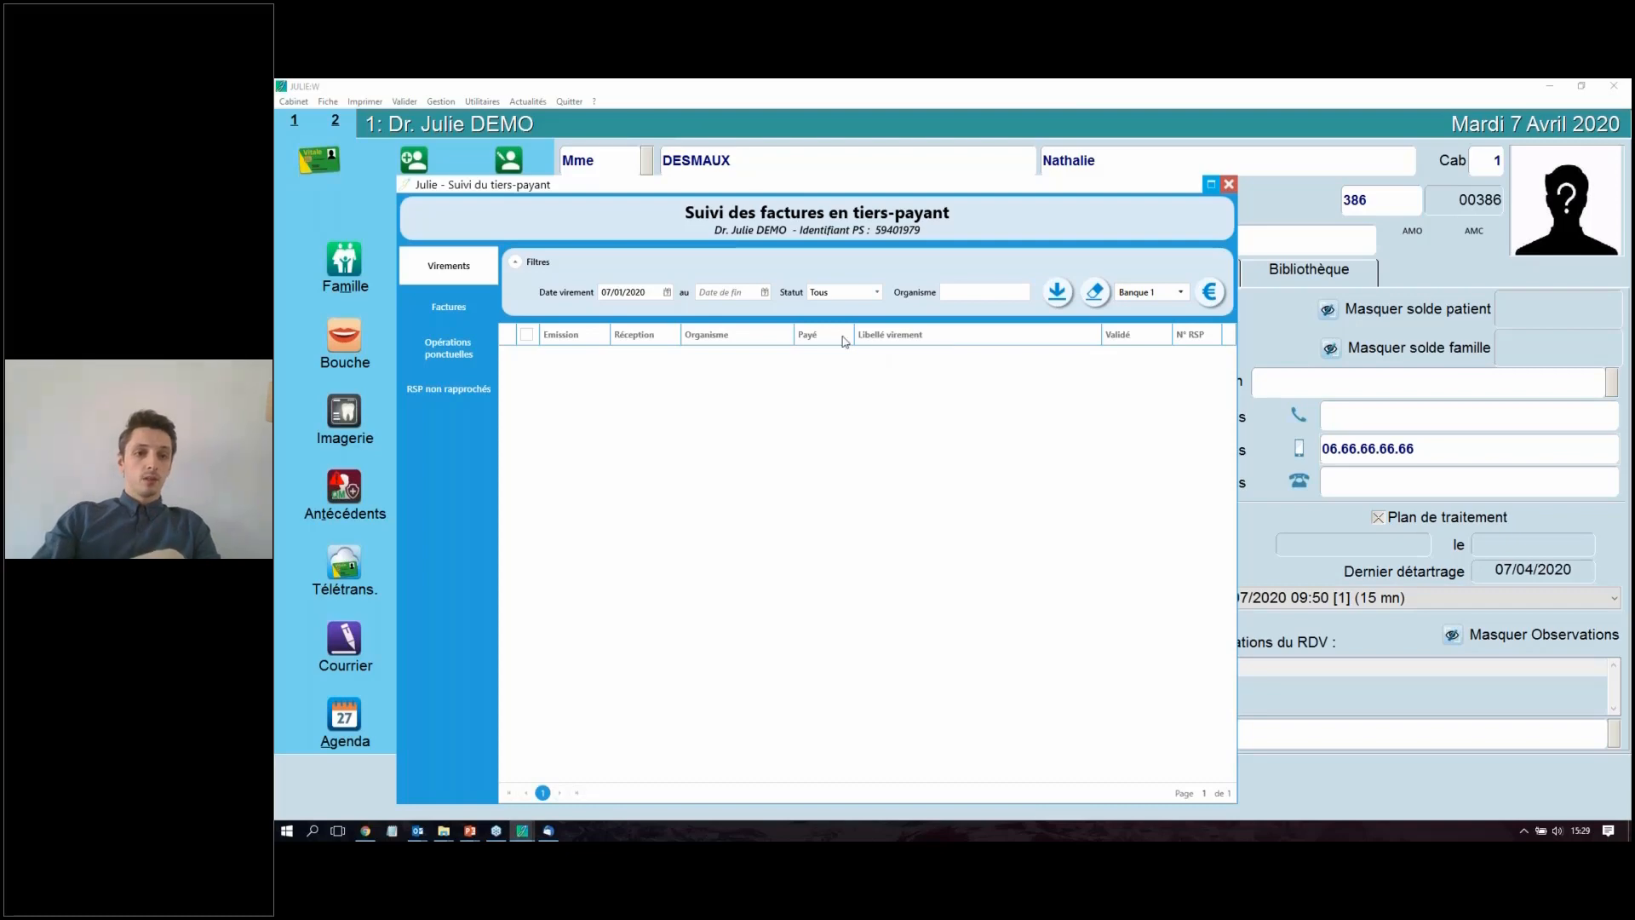
{"action": "left_click", "coordinate": [450, 310]}
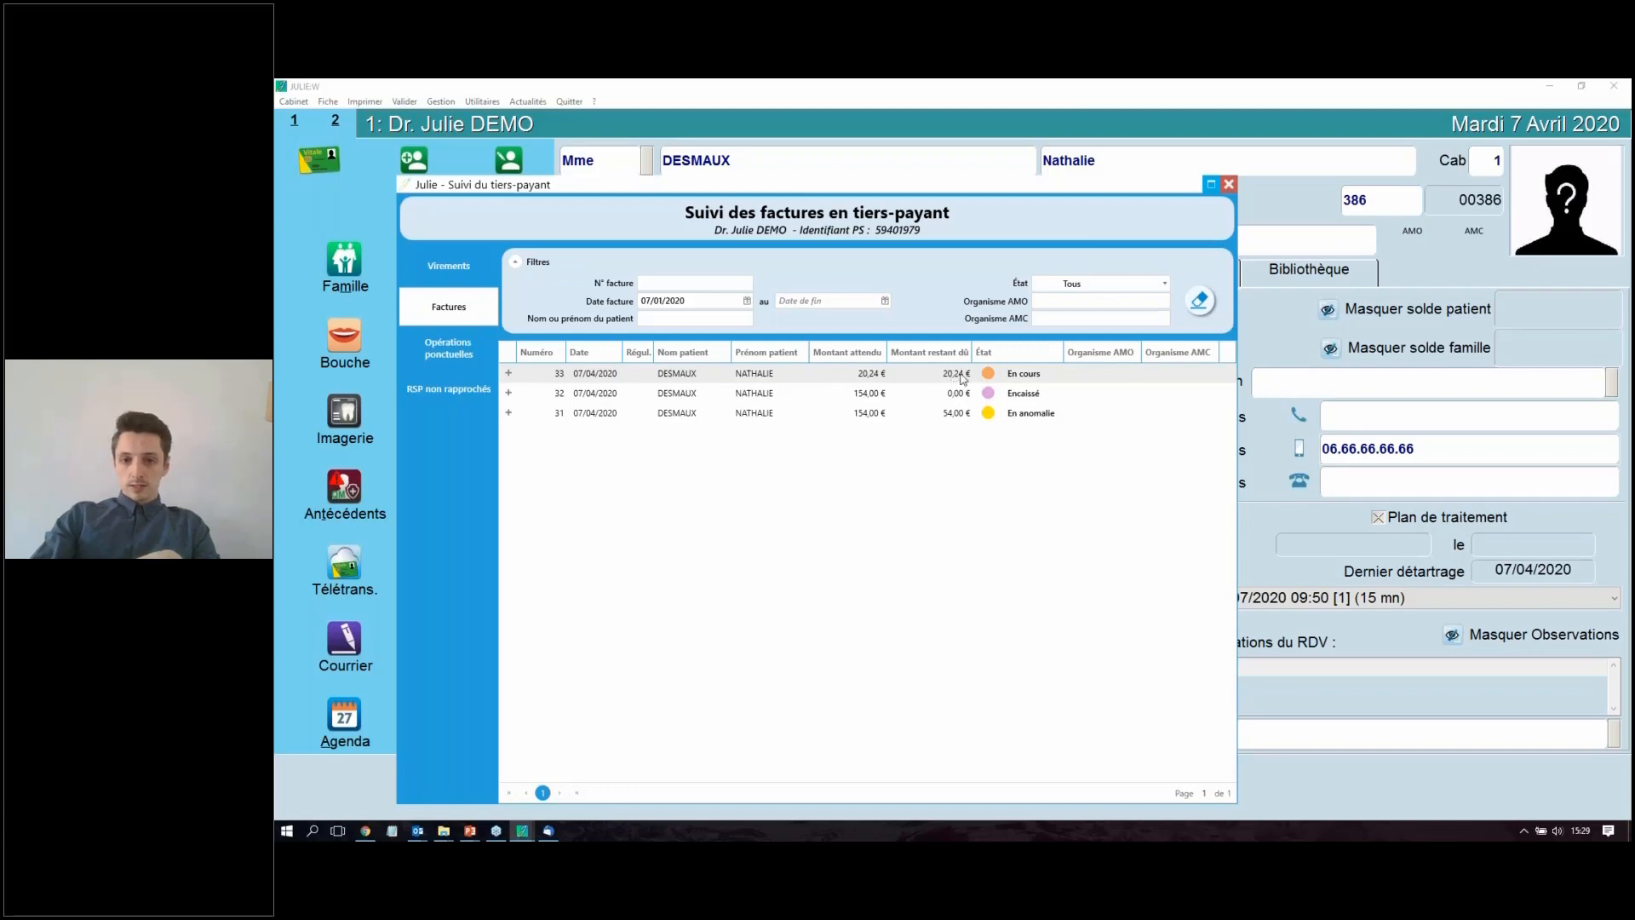
{"action": "left_click", "coordinate": [508, 375]}
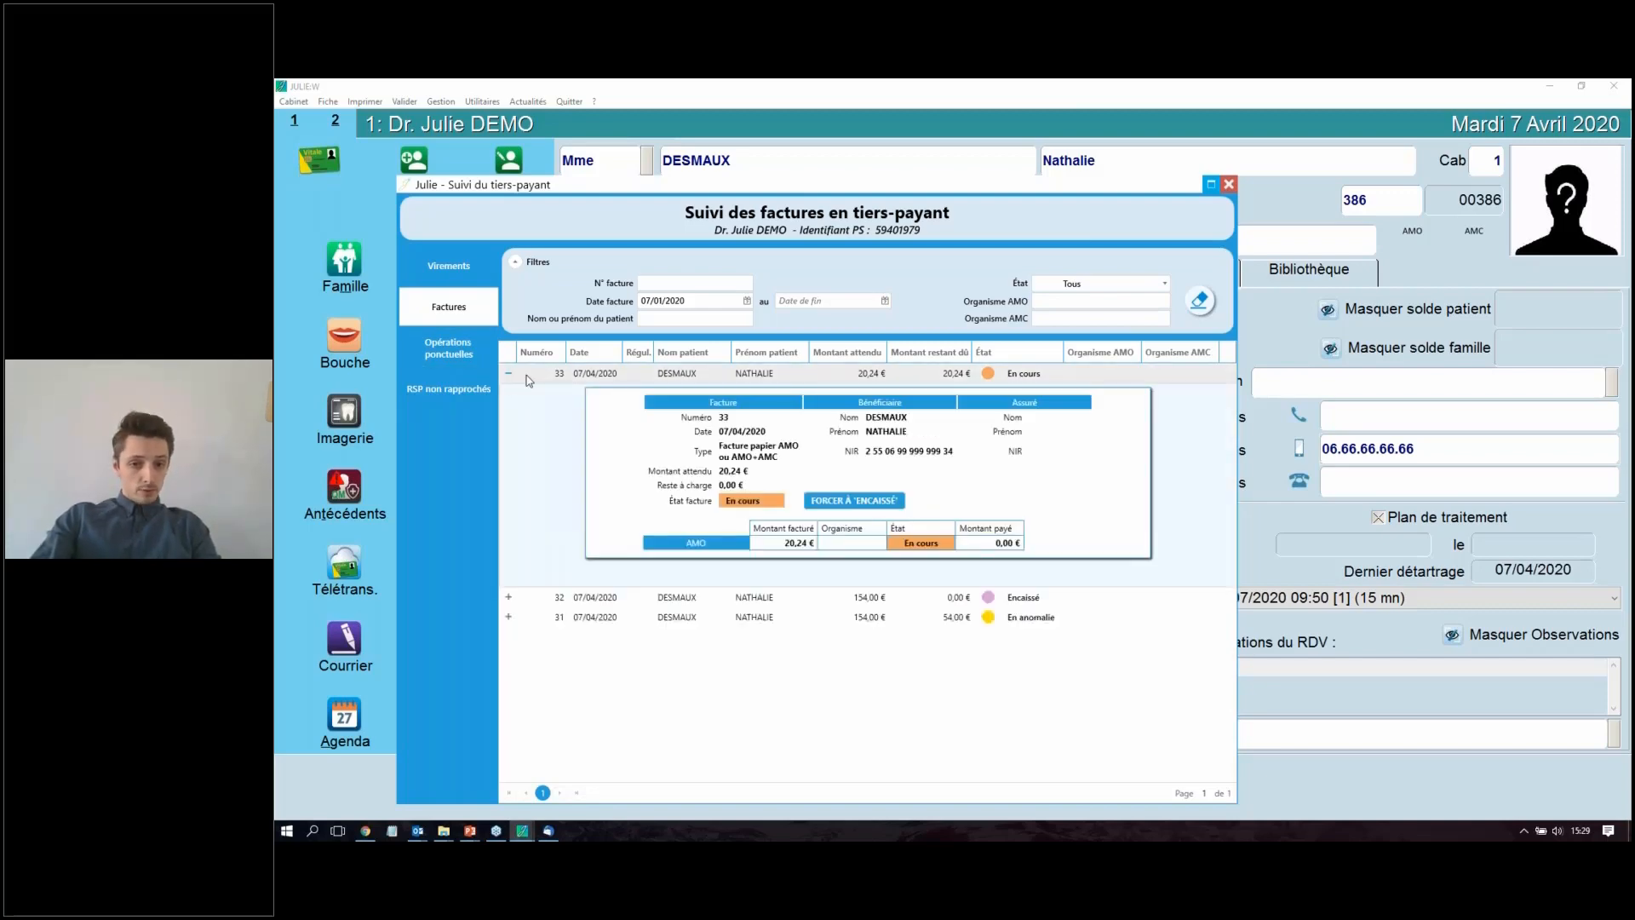
Step: Force the En cours invoice to Encaissé, with accounting date 02/04/2020 and an AMO share of 15 €
{"action": "left_click", "coordinate": [867, 502]}
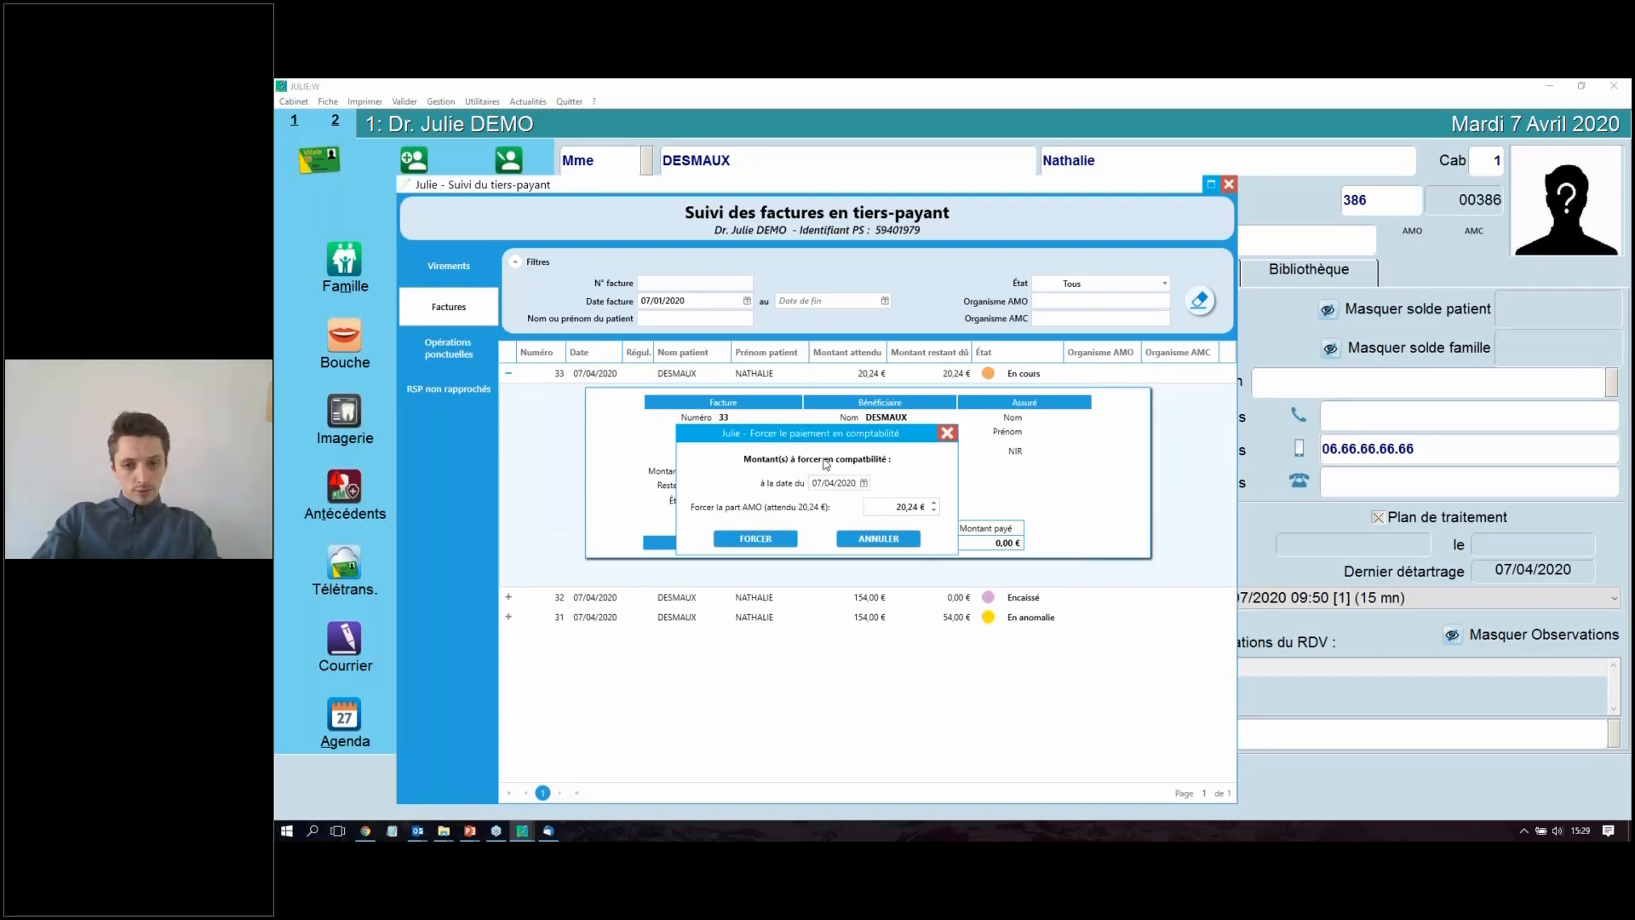
{"action": "left_click_drag", "start_coordinate": [875, 440], "coordinate": [891, 556]}
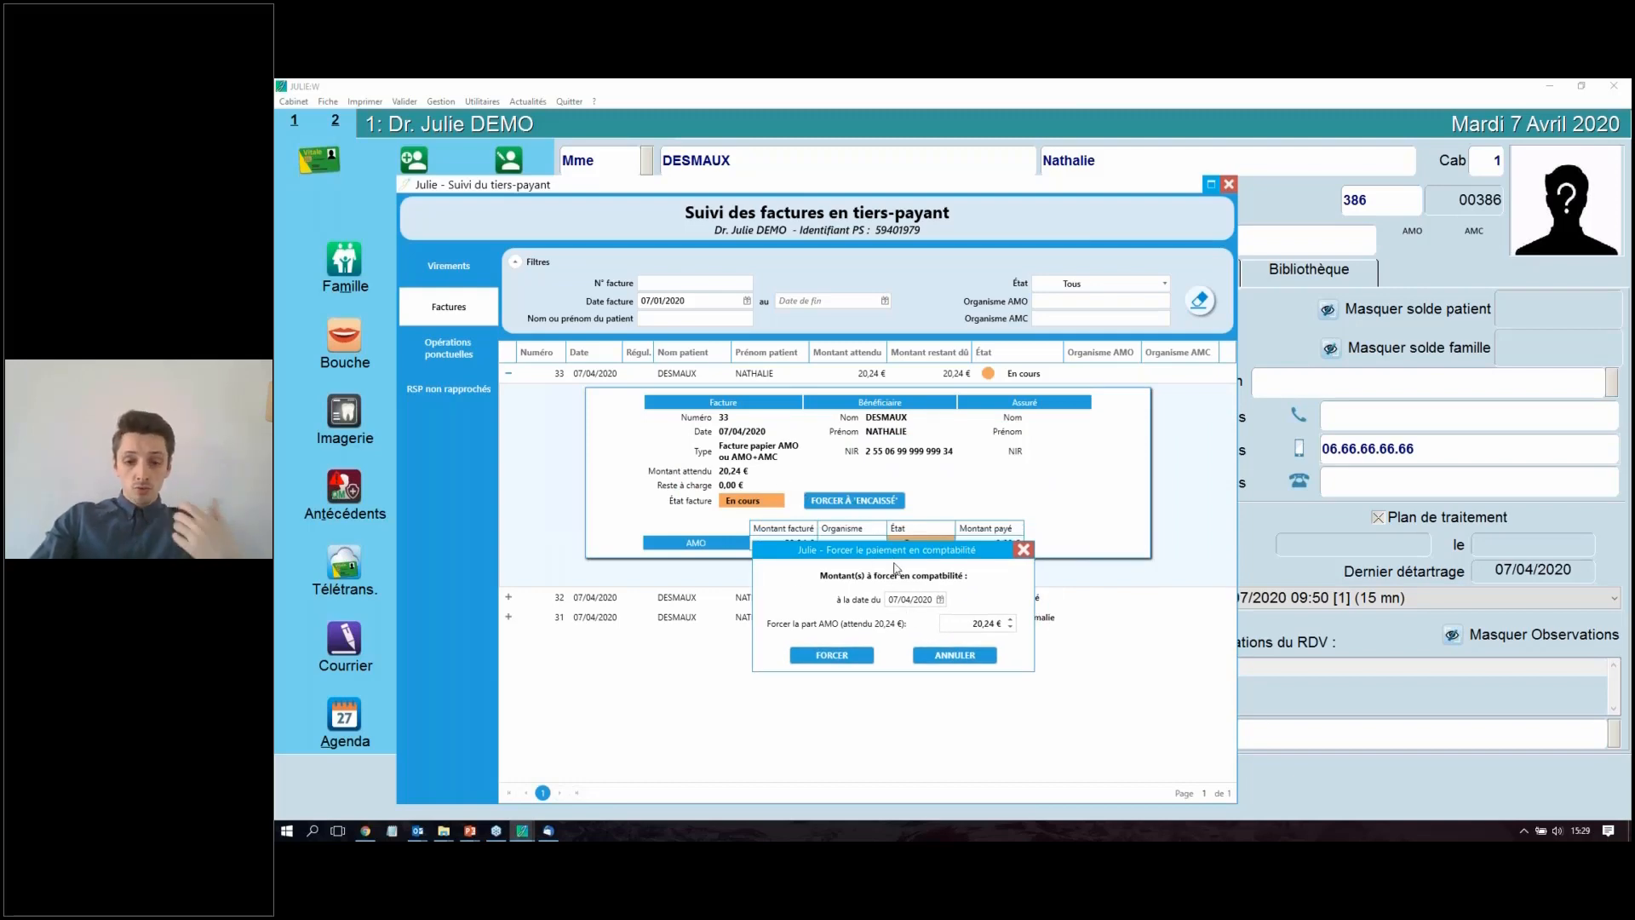
{"action": "left_click", "coordinate": [890, 600]}
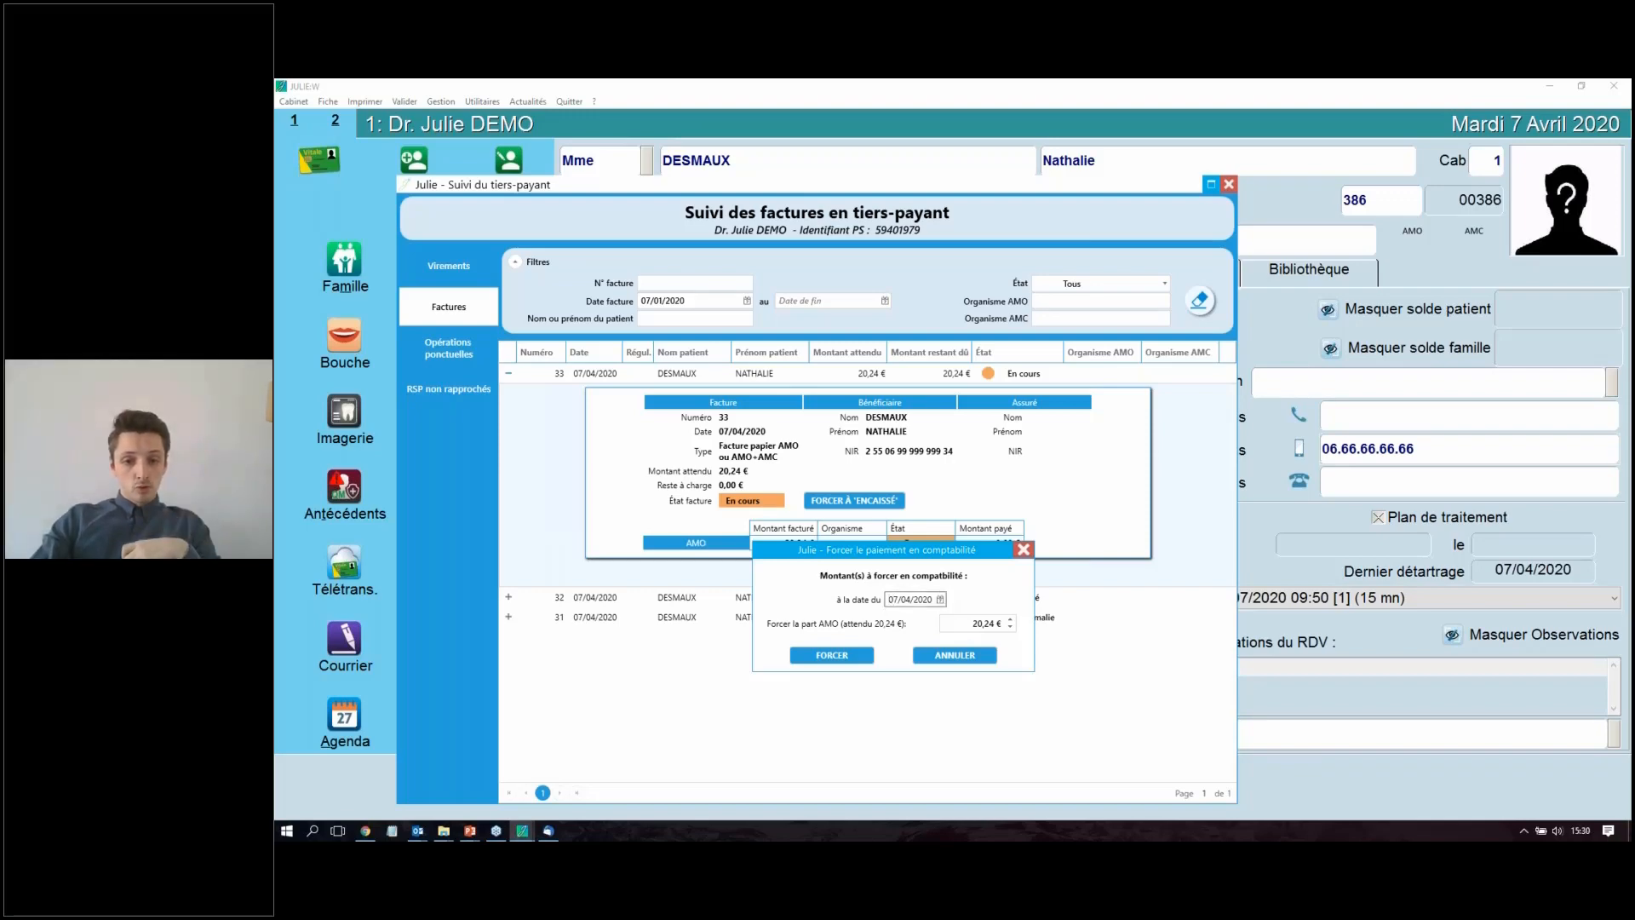
{"action": "left_click", "coordinate": [938, 601]}
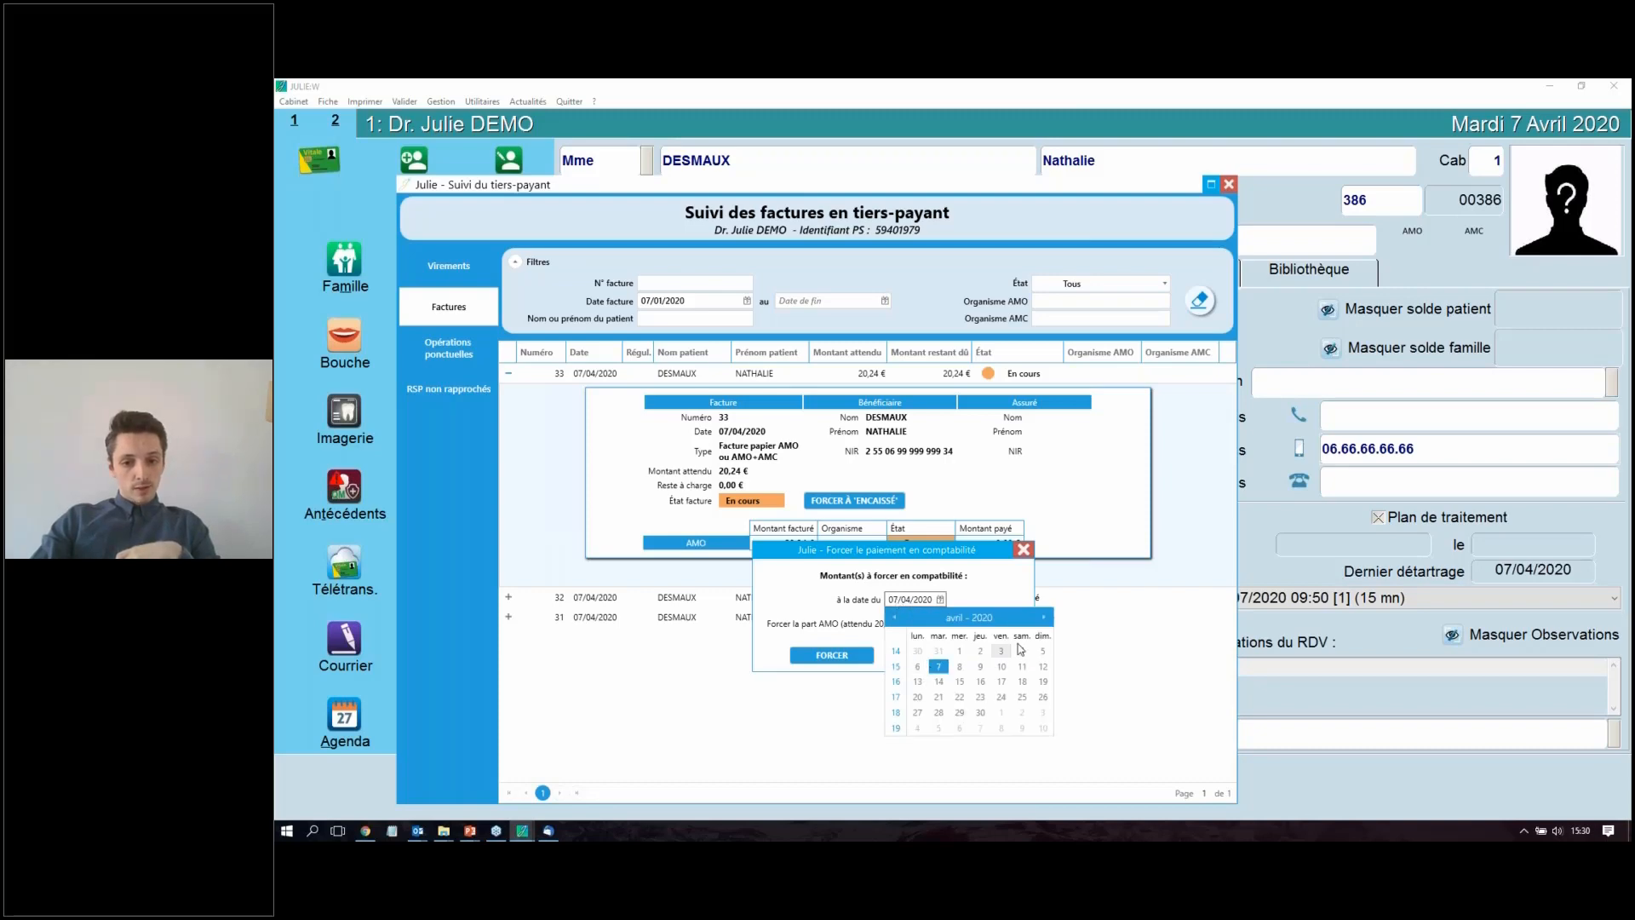
{"action": "left_click", "coordinate": [980, 651]}
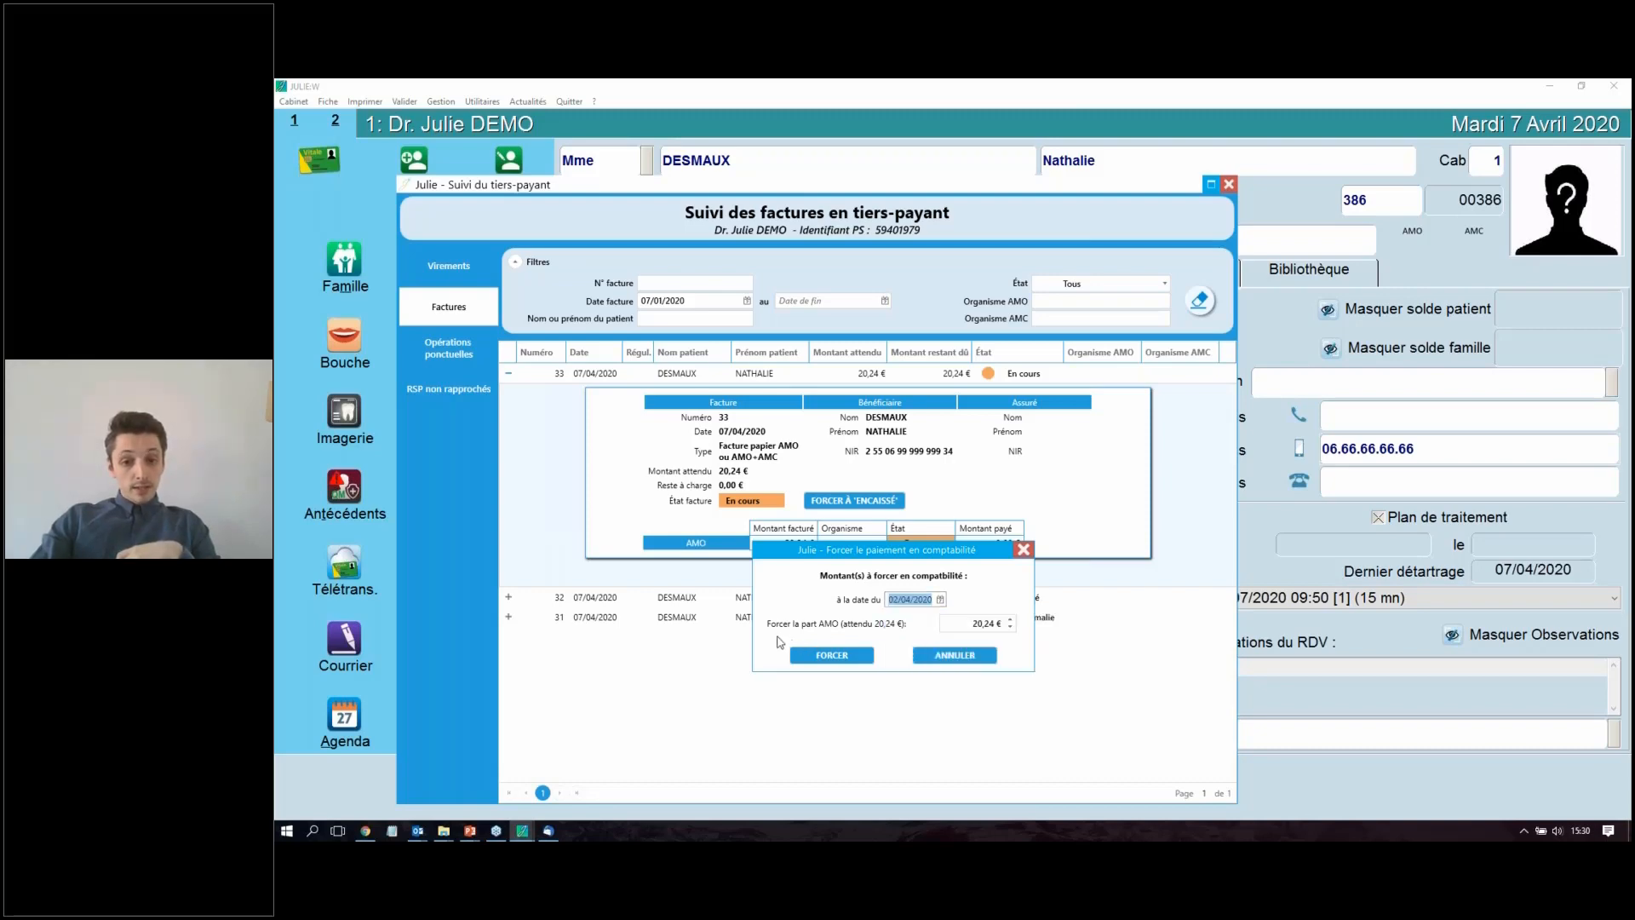
{"action": "left_click", "coordinate": [976, 626]}
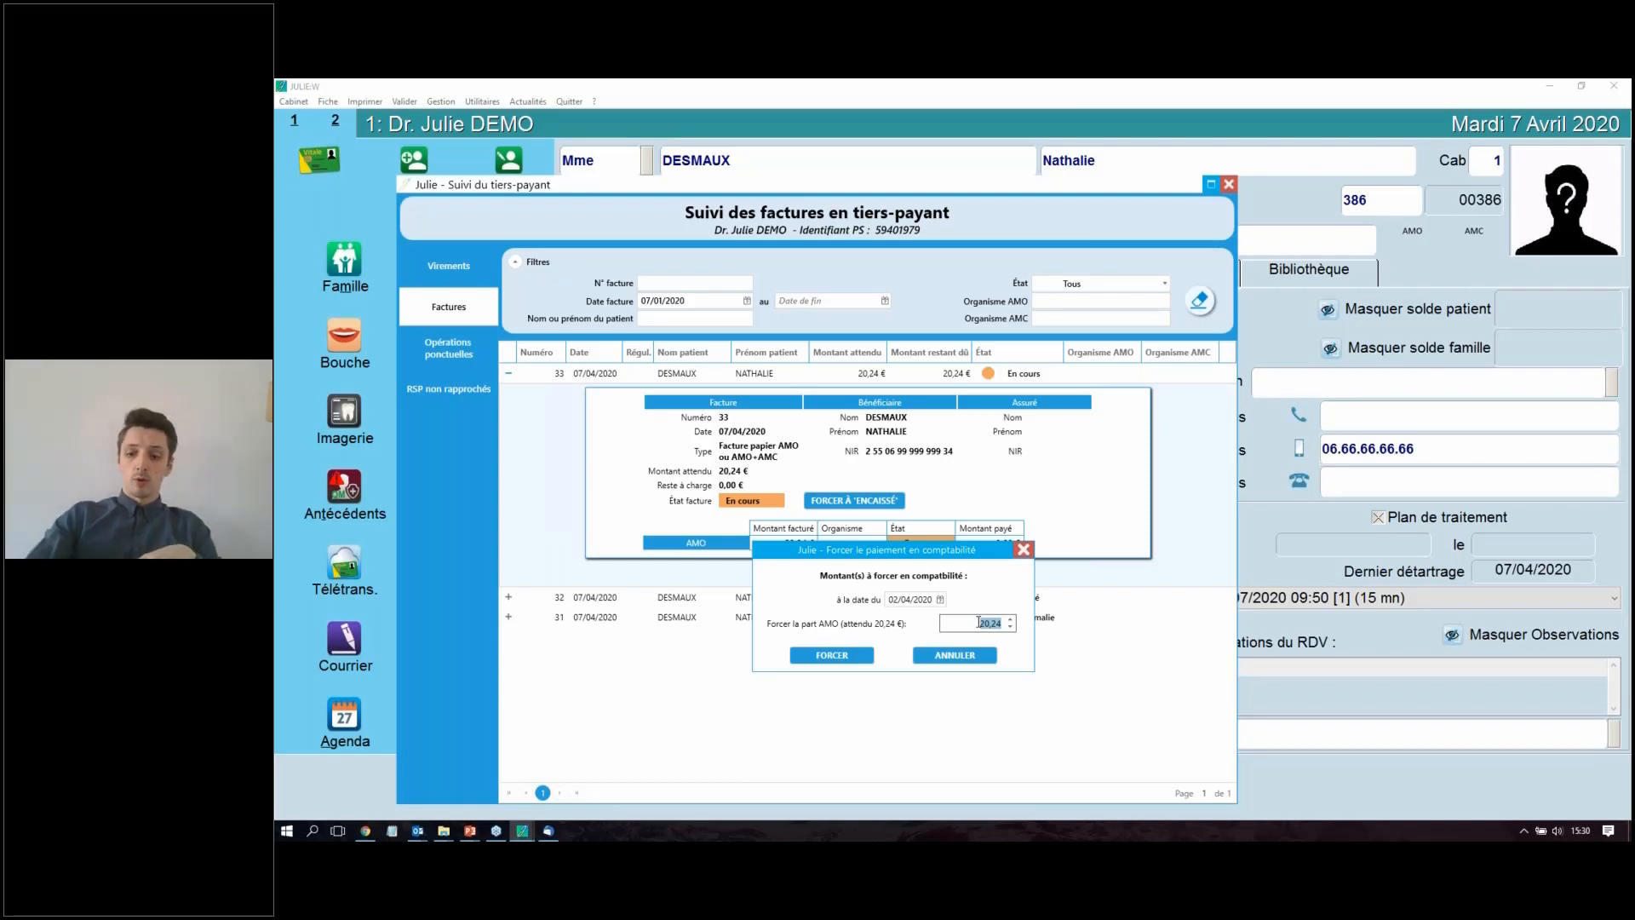
{"action": "type", "text": "15"}
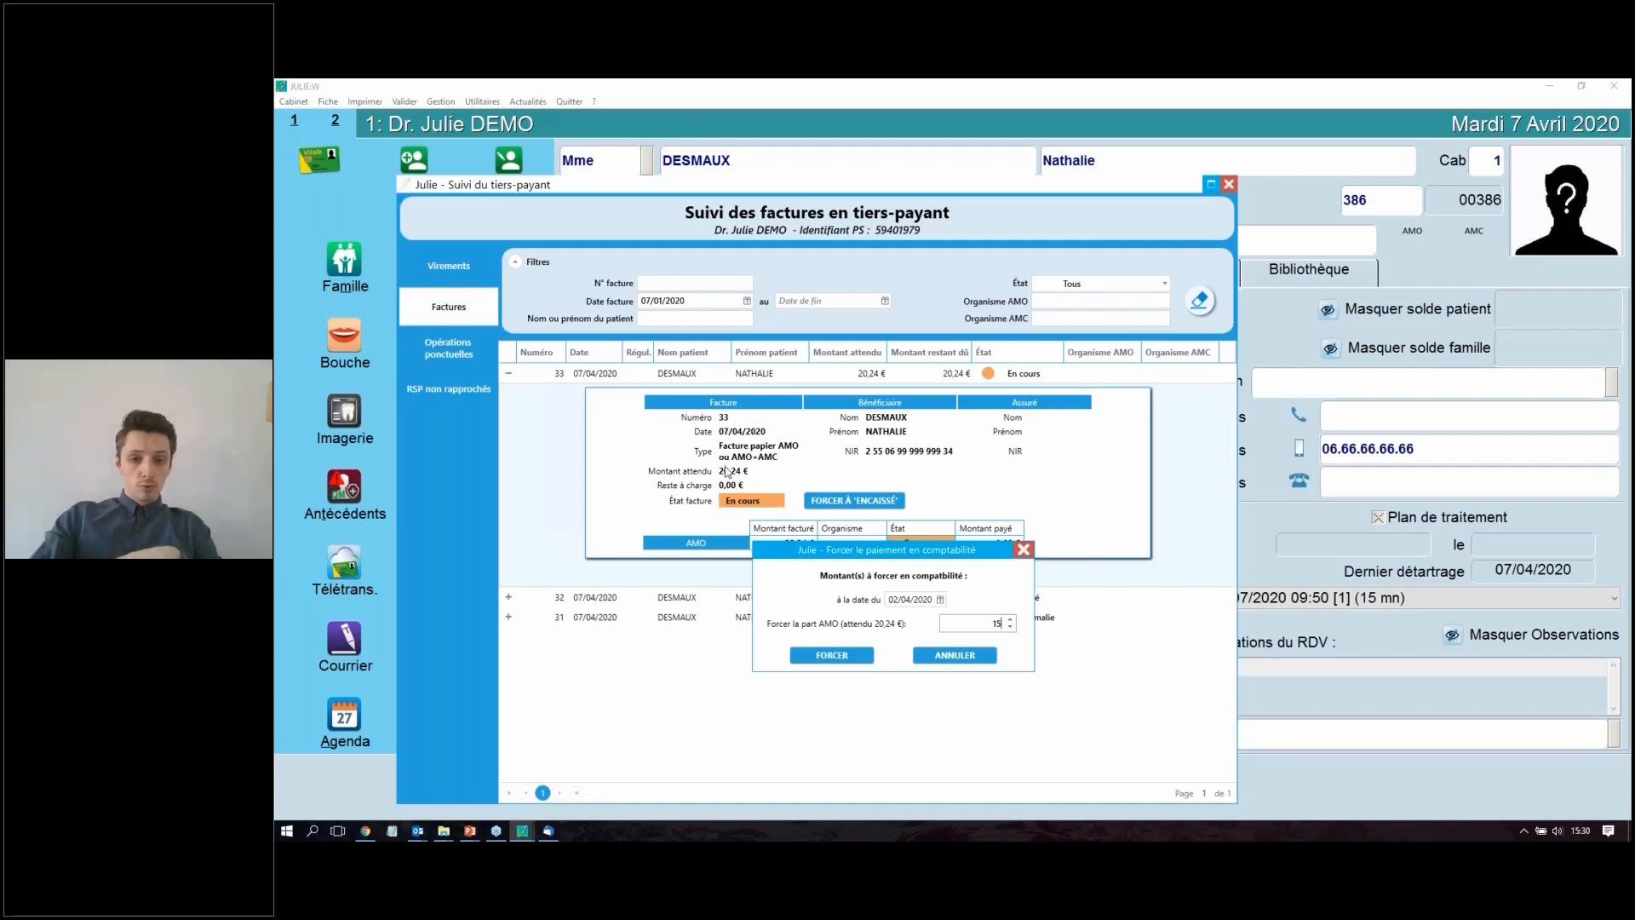
{"action": "left_click", "coordinate": [813, 655]}
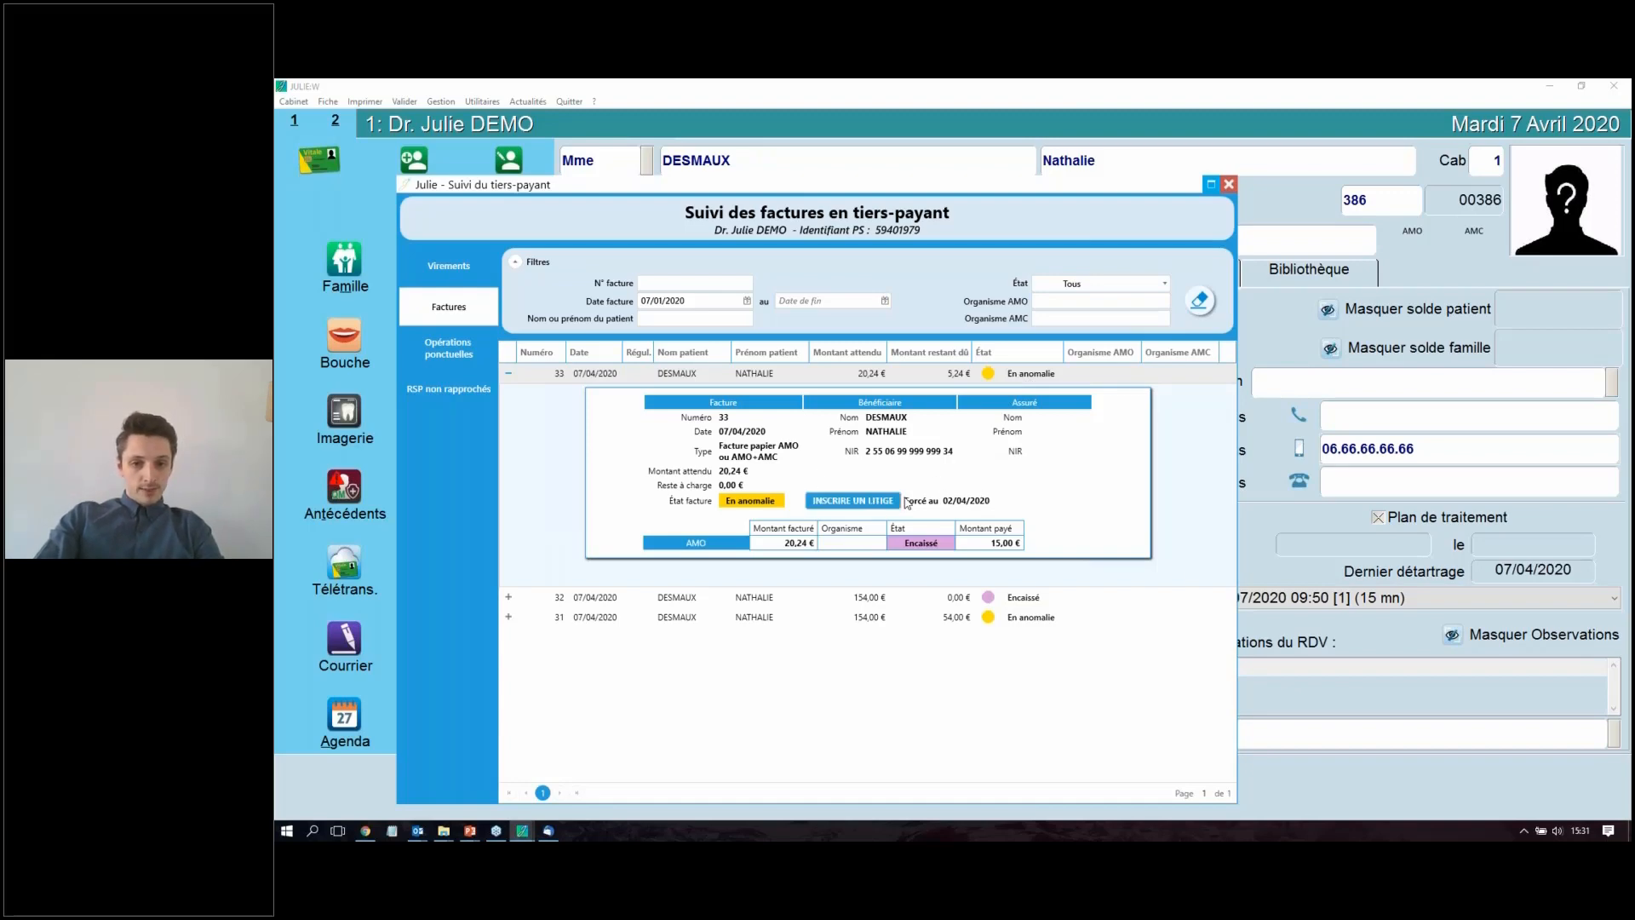
Step: Record the partly paid invoice as a dispute on the patient's file and check its line in the medical history
{"action": "left_click", "coordinate": [848, 509]}
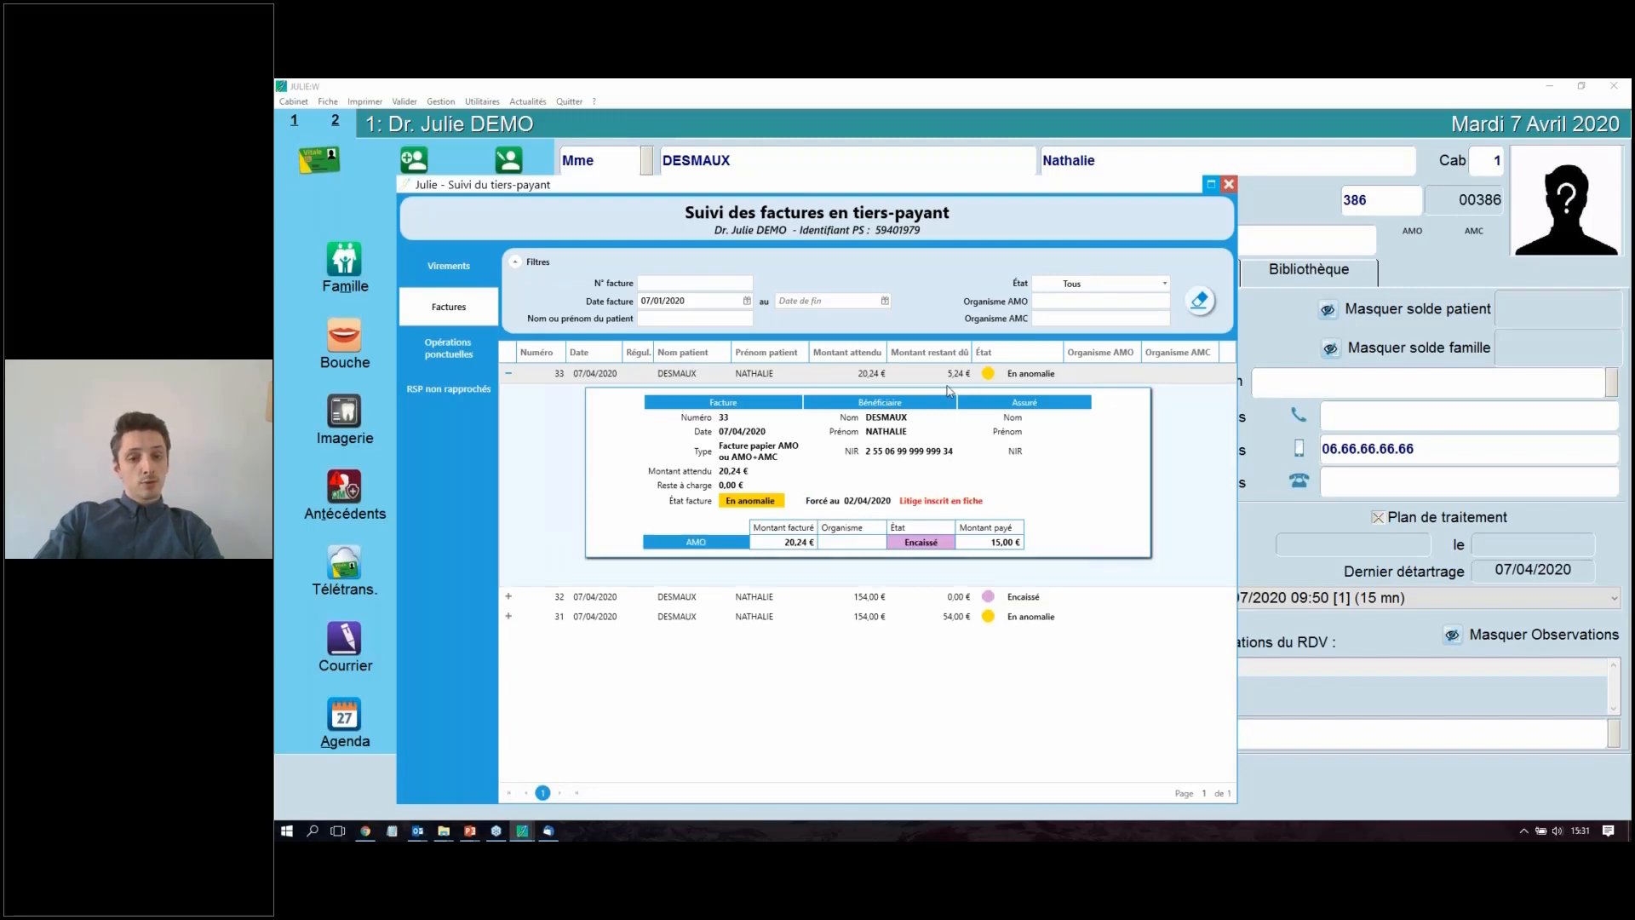
{"action": "left_click", "coordinate": [1229, 185]}
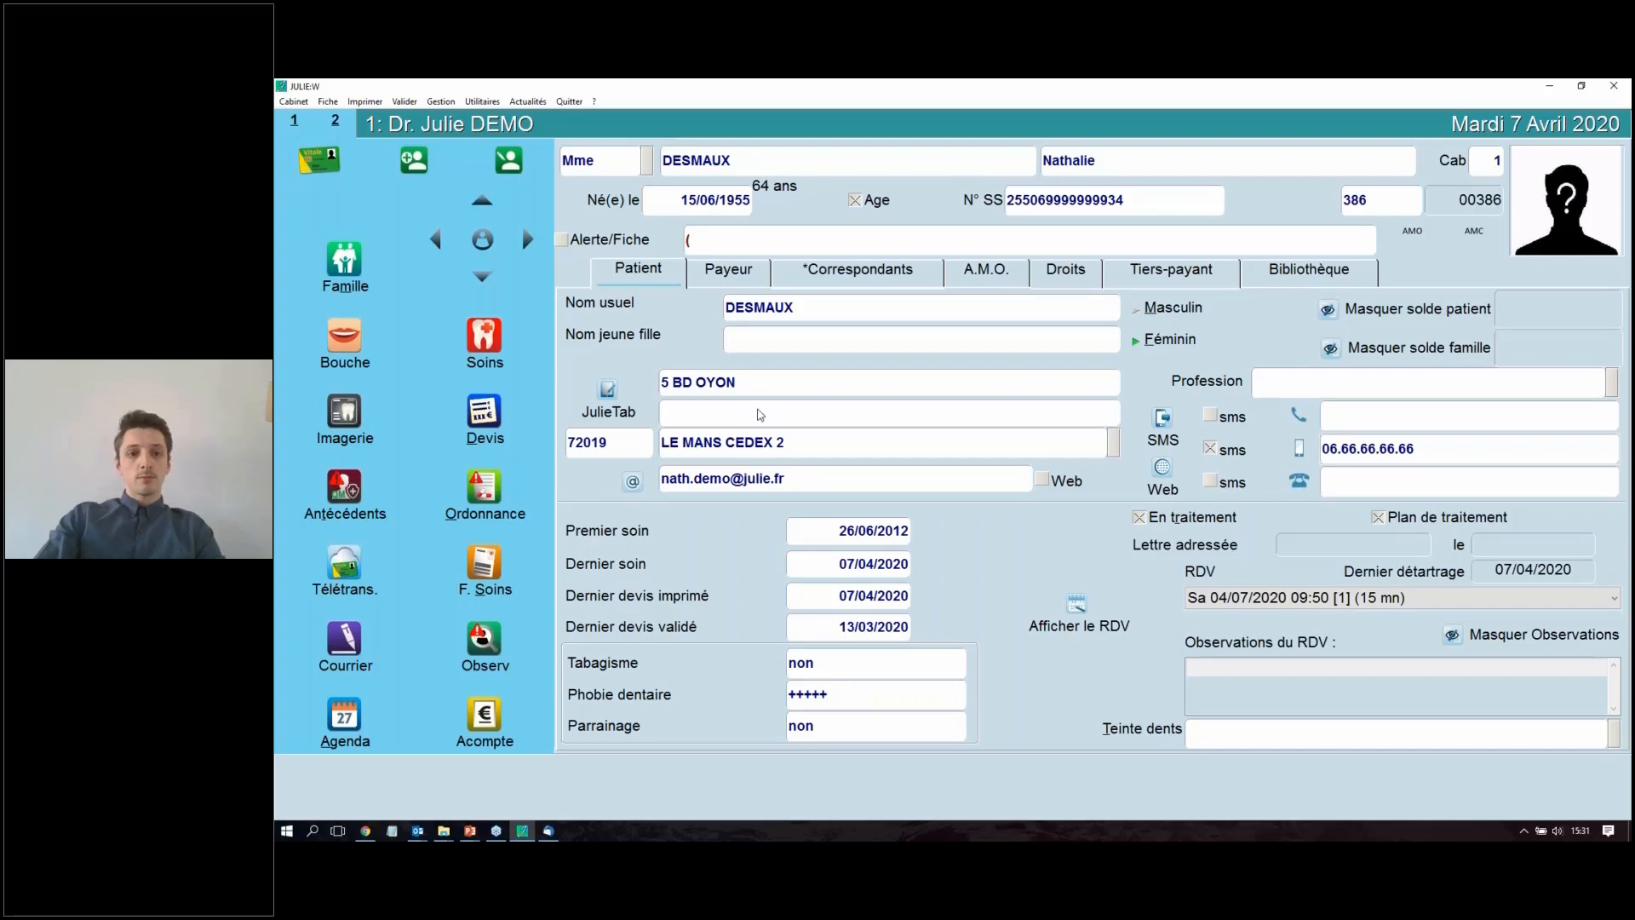
{"action": "left_click", "coordinate": [484, 341]}
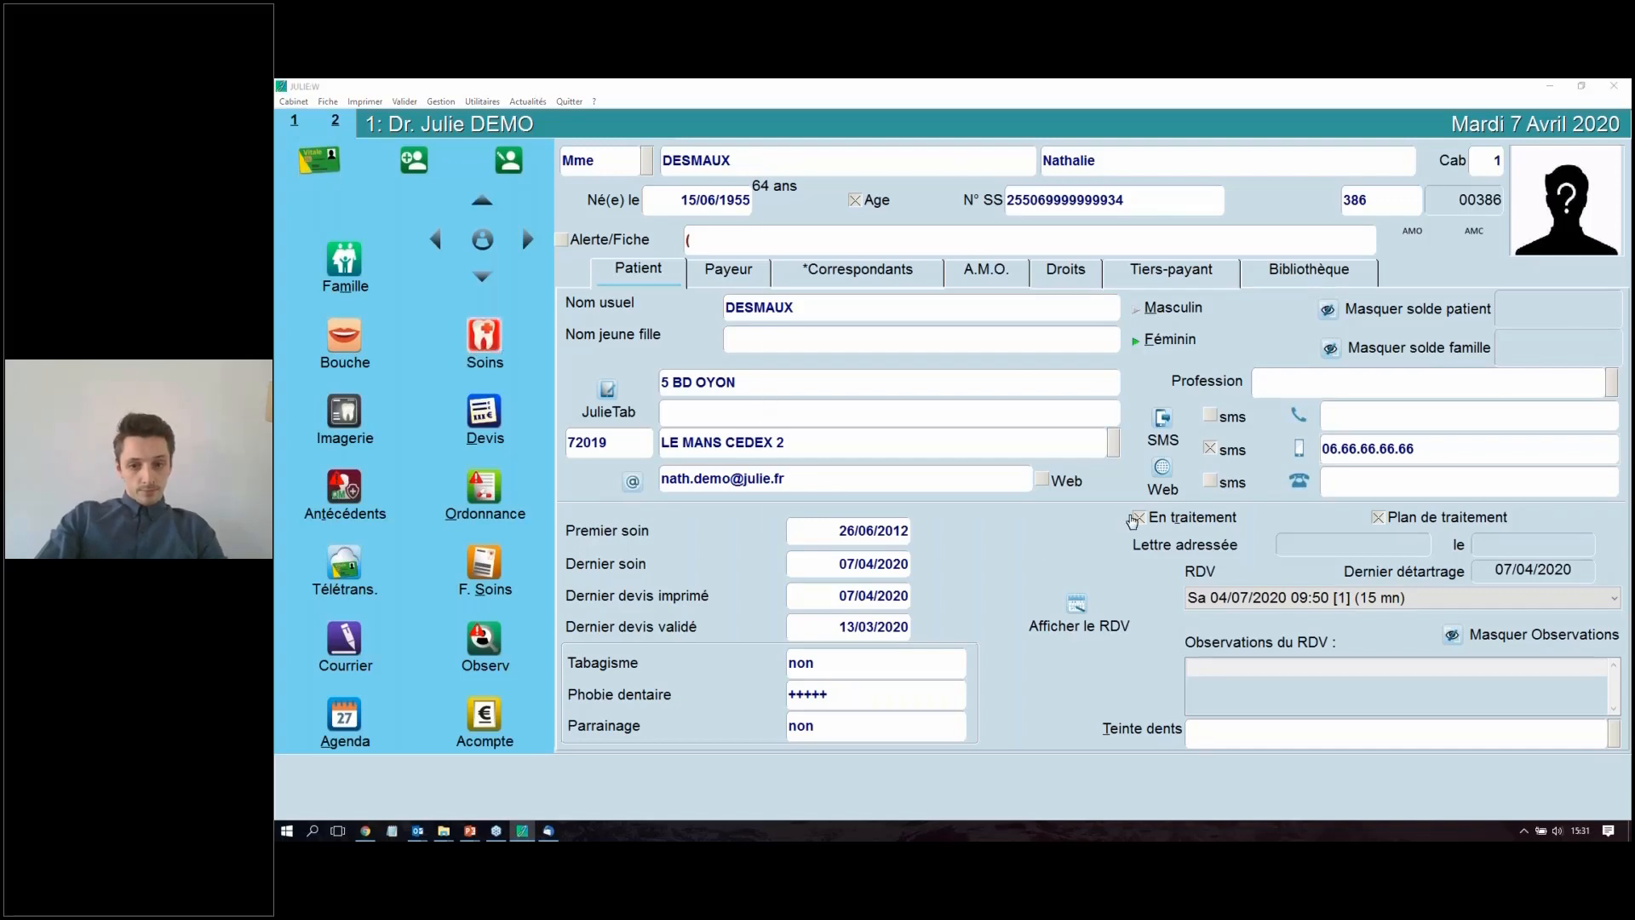
{"action": "left_click", "coordinate": [1017, 474]}
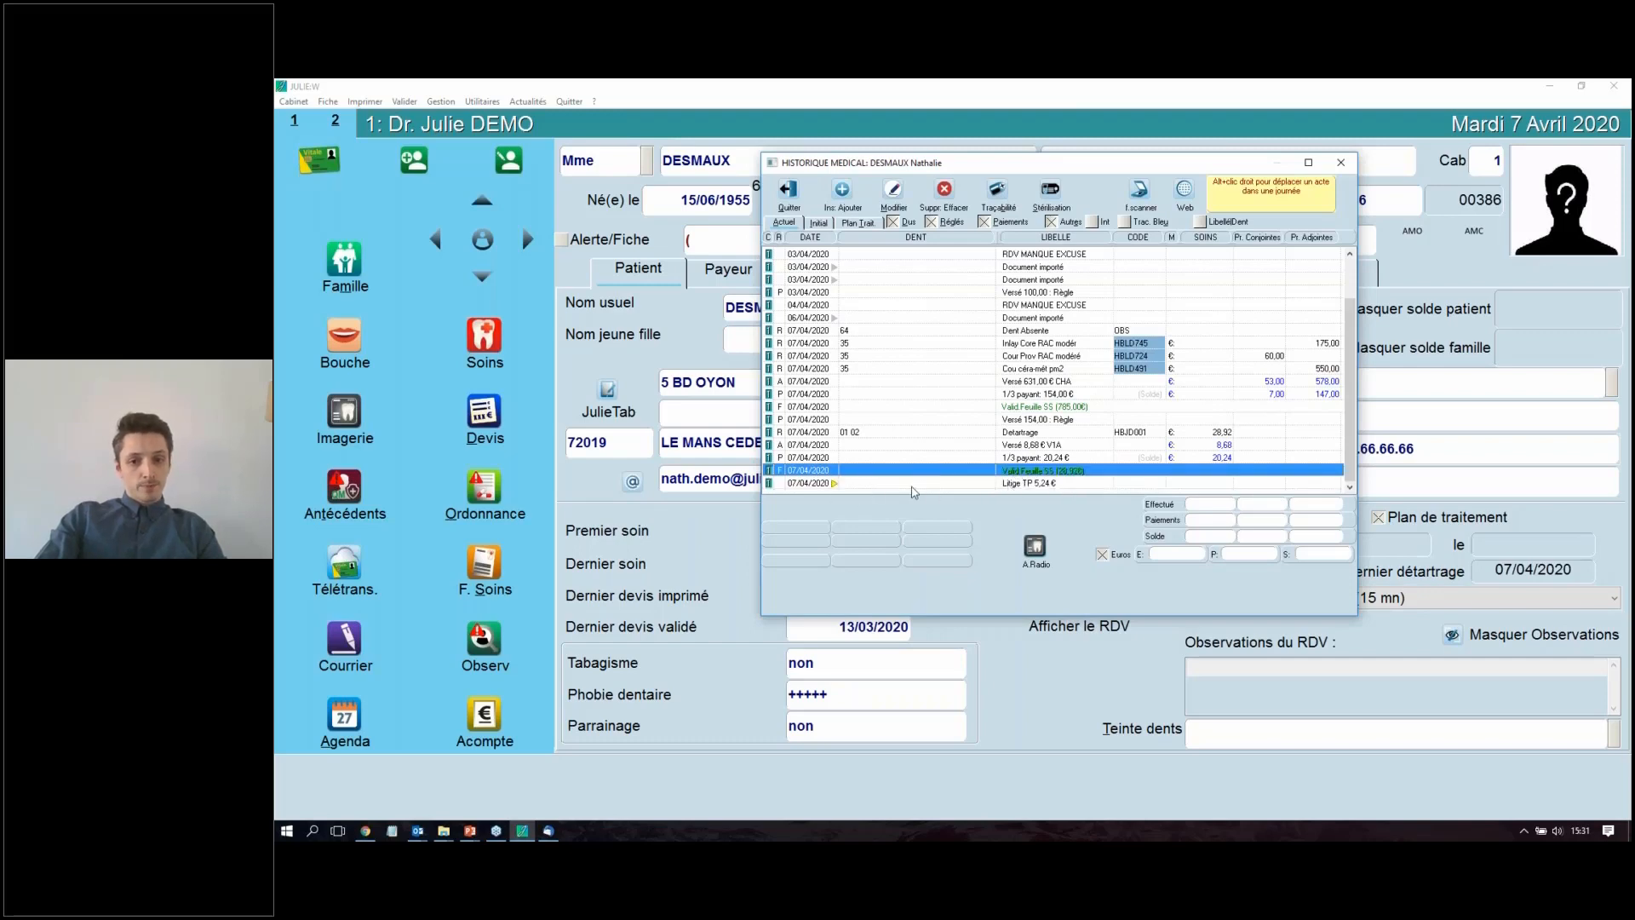
{"action": "left_click", "coordinate": [882, 483]}
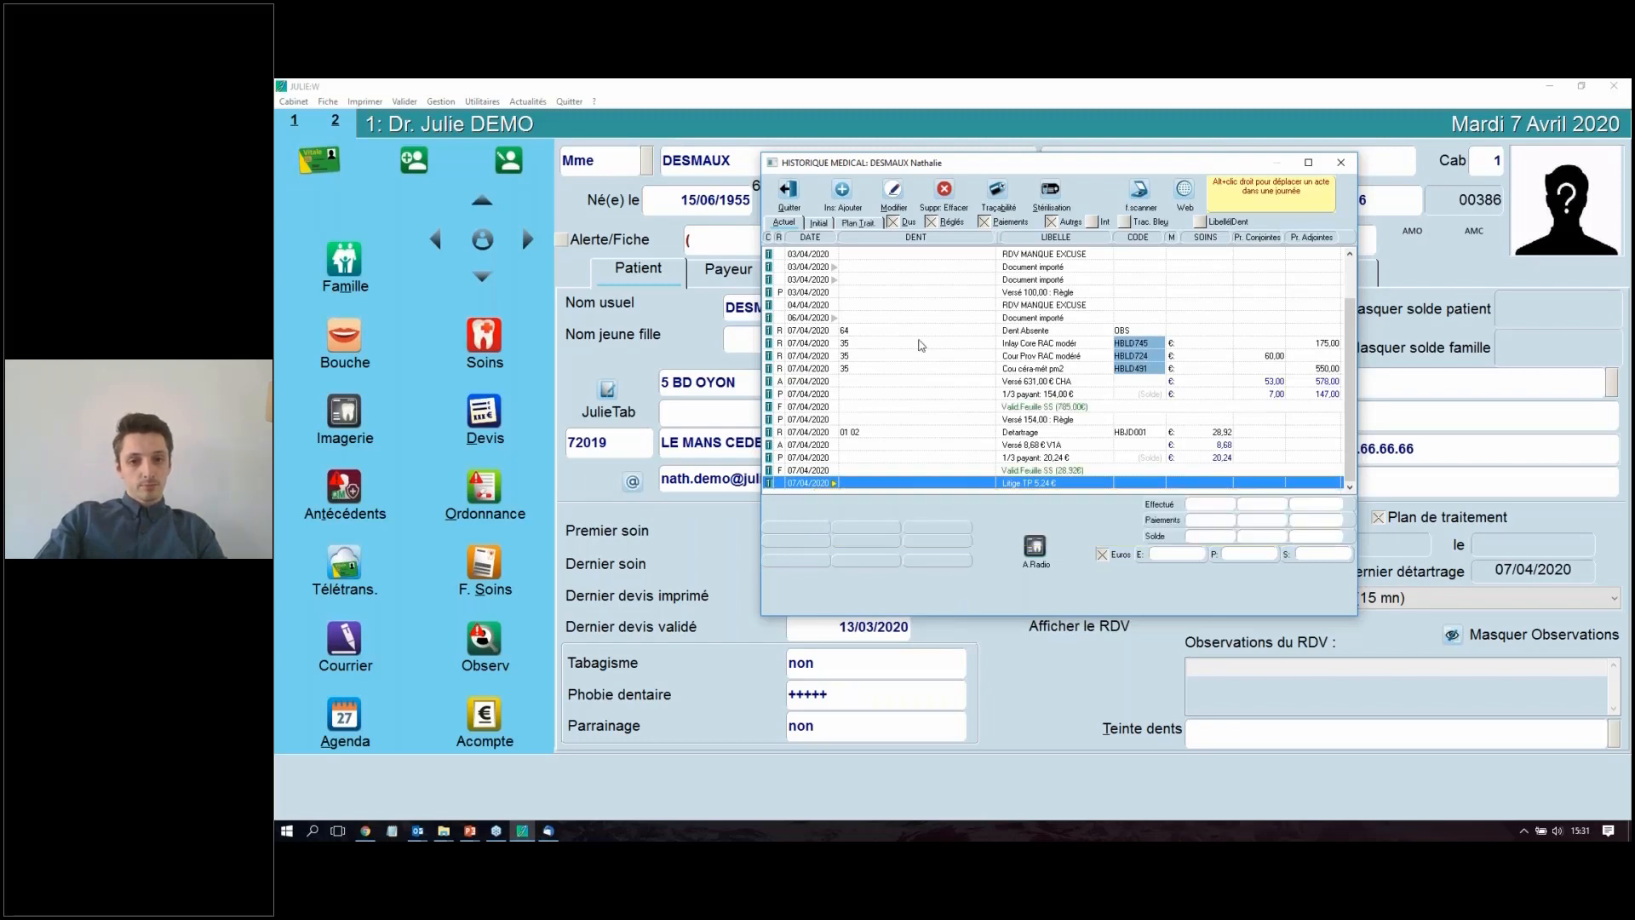
{"action": "left_click", "coordinate": [788, 194]}
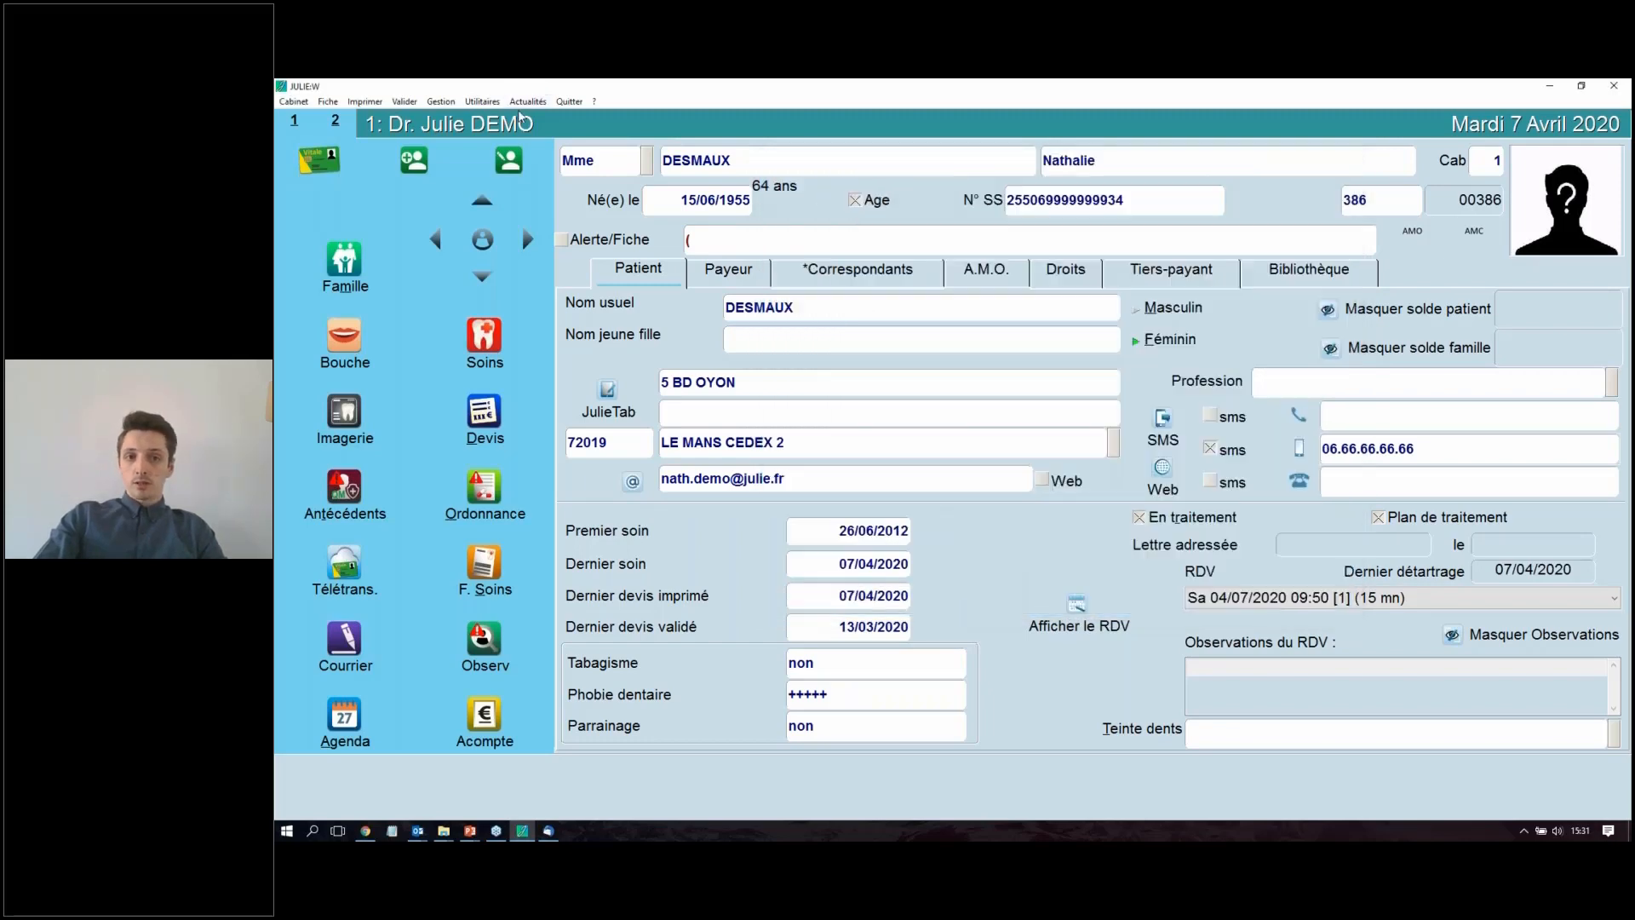
Step: Examine the 02/04/2020 "Règlement TP manuel" entry in the accounting brouillard and close the accounting module
{"action": "left_click", "coordinate": [441, 102]}
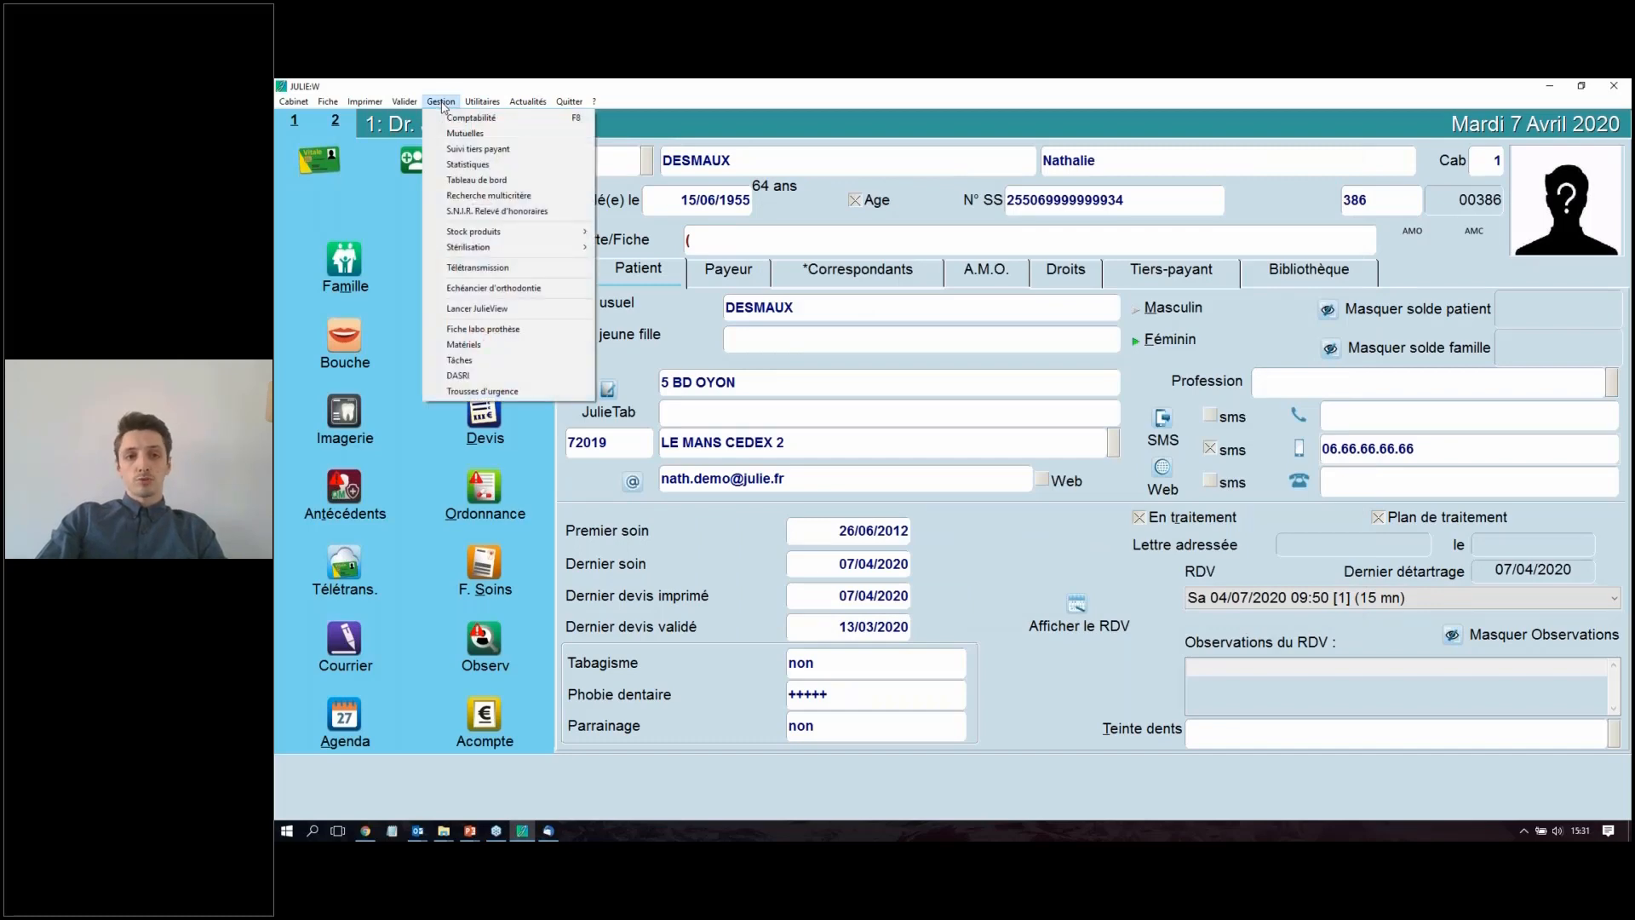
{"action": "left_click", "coordinate": [473, 119]}
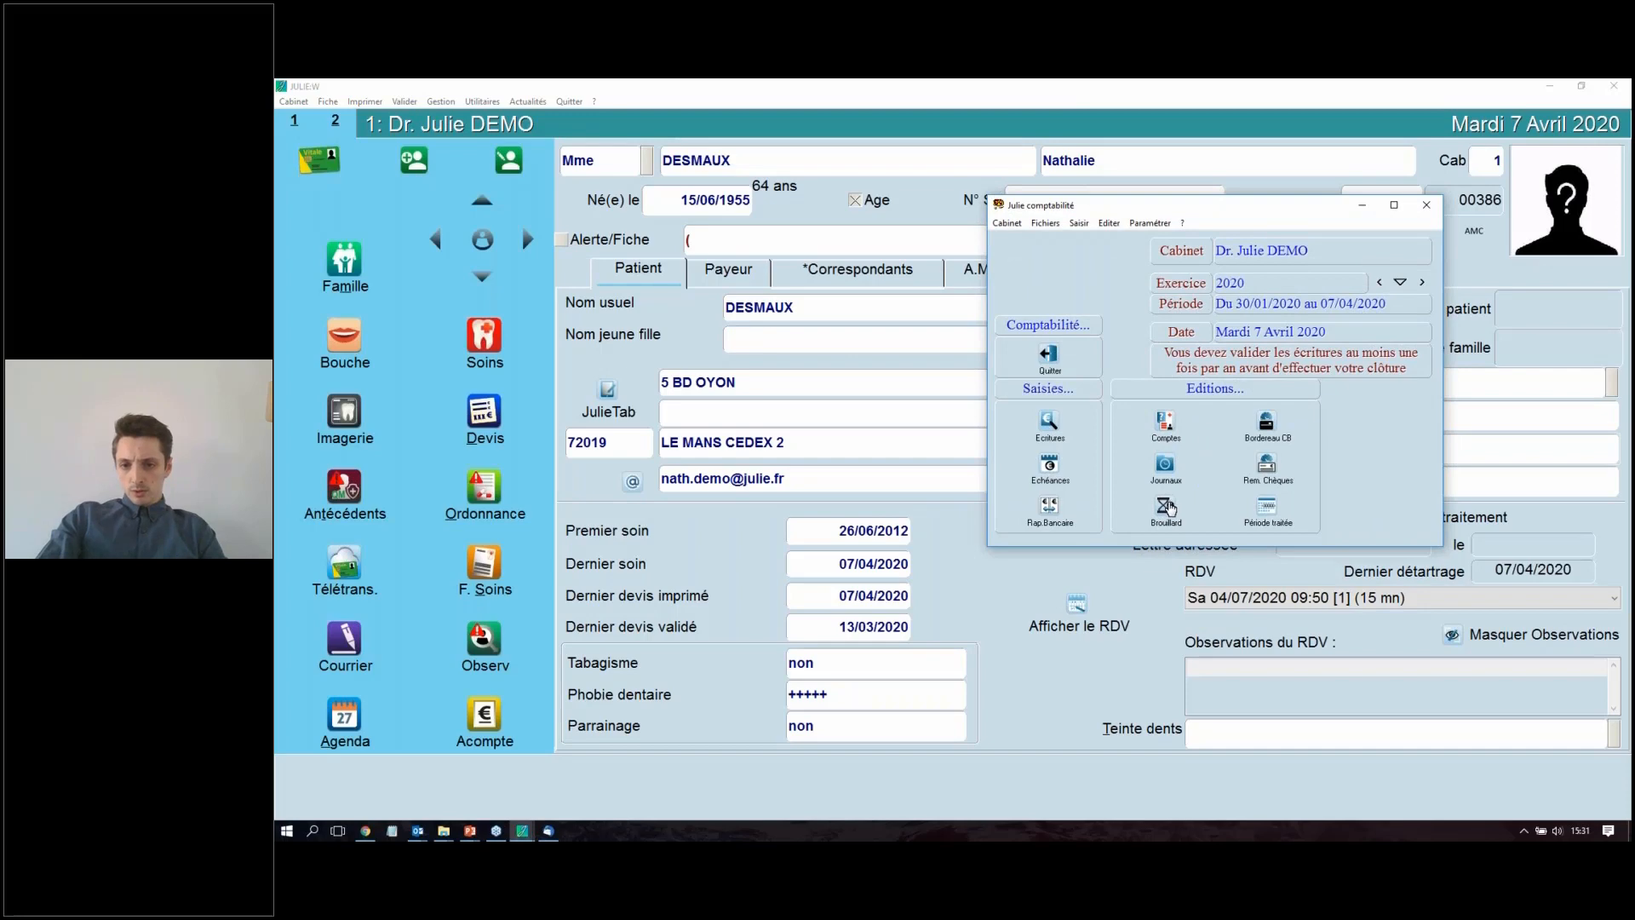
{"action": "left_click", "coordinate": [1167, 508]}
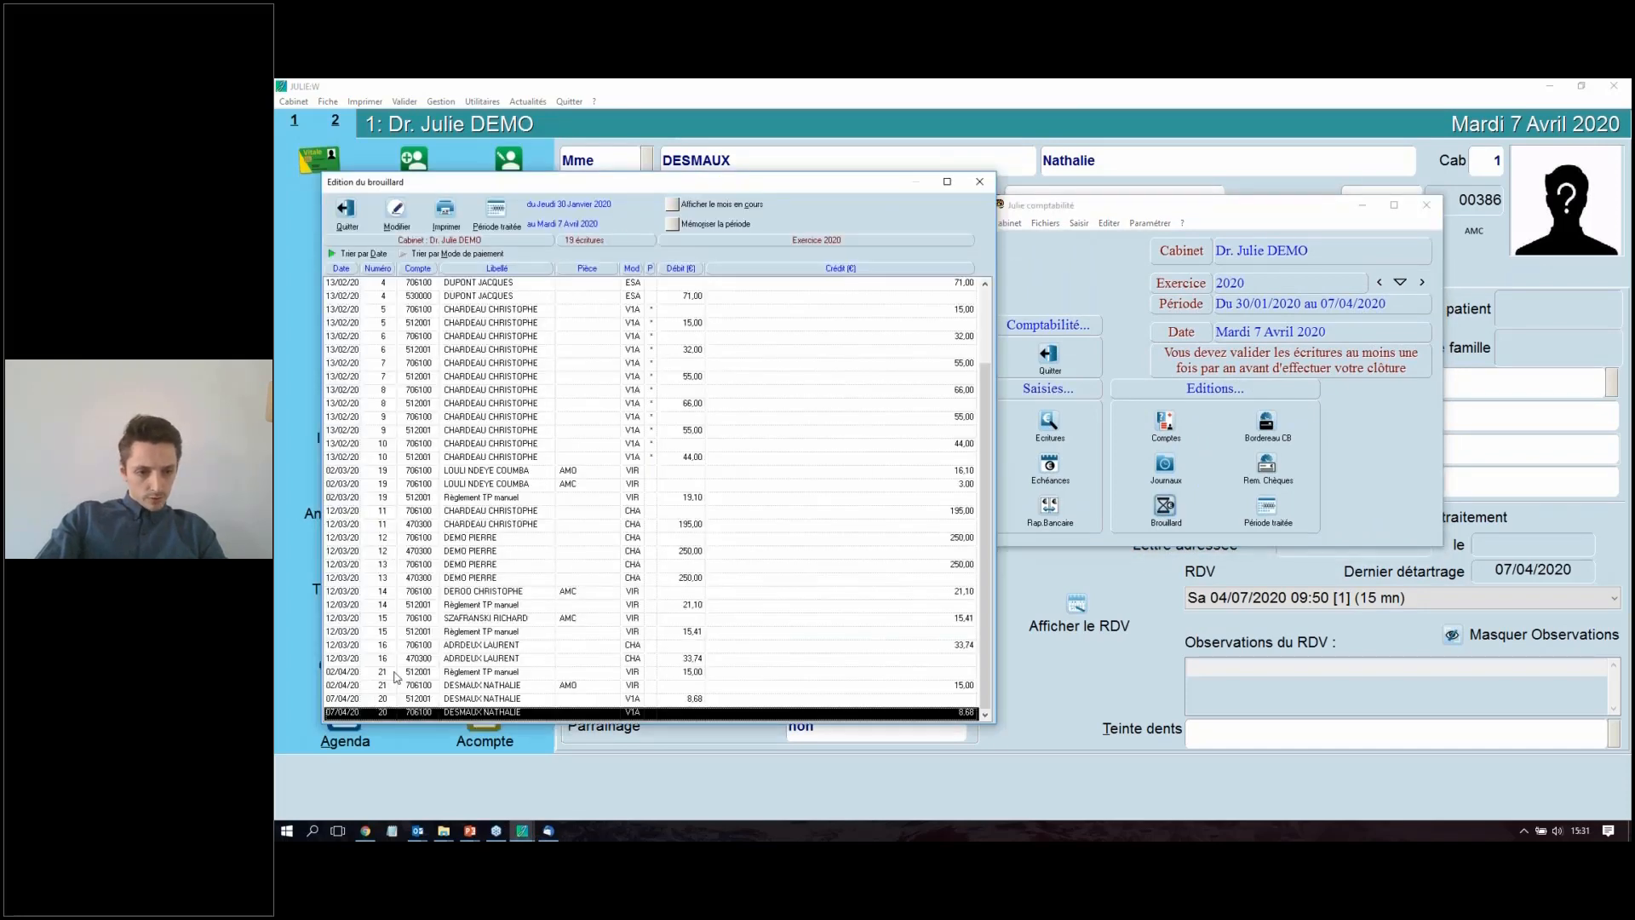
{"action": "left_click", "coordinate": [545, 673]}
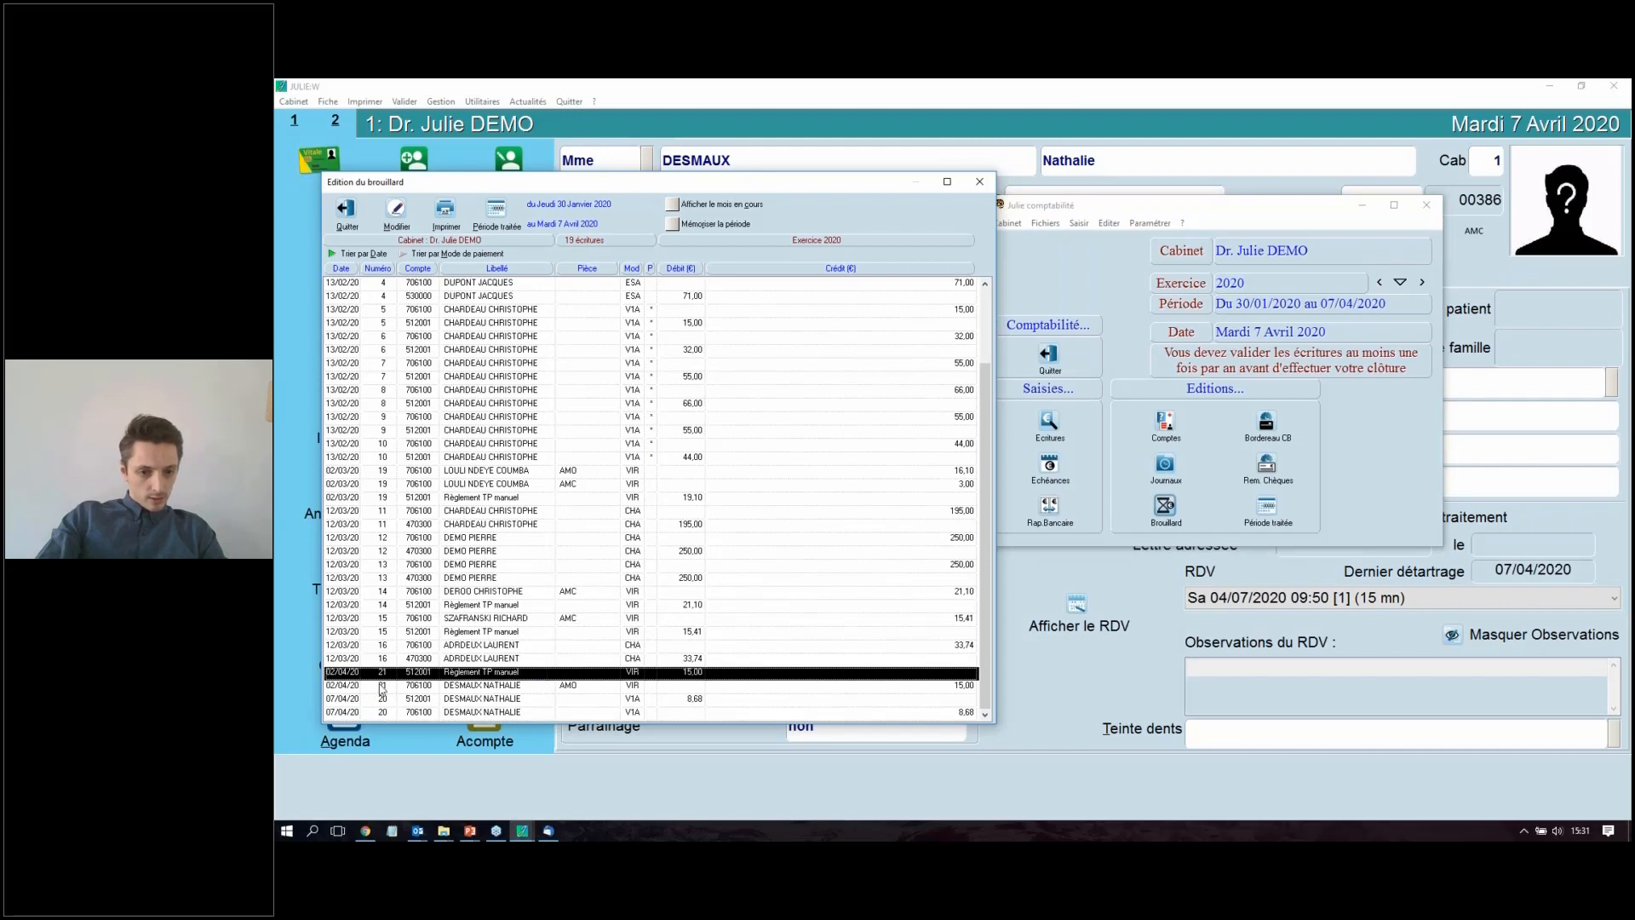
{"action": "double_click", "coordinate": [452, 675]}
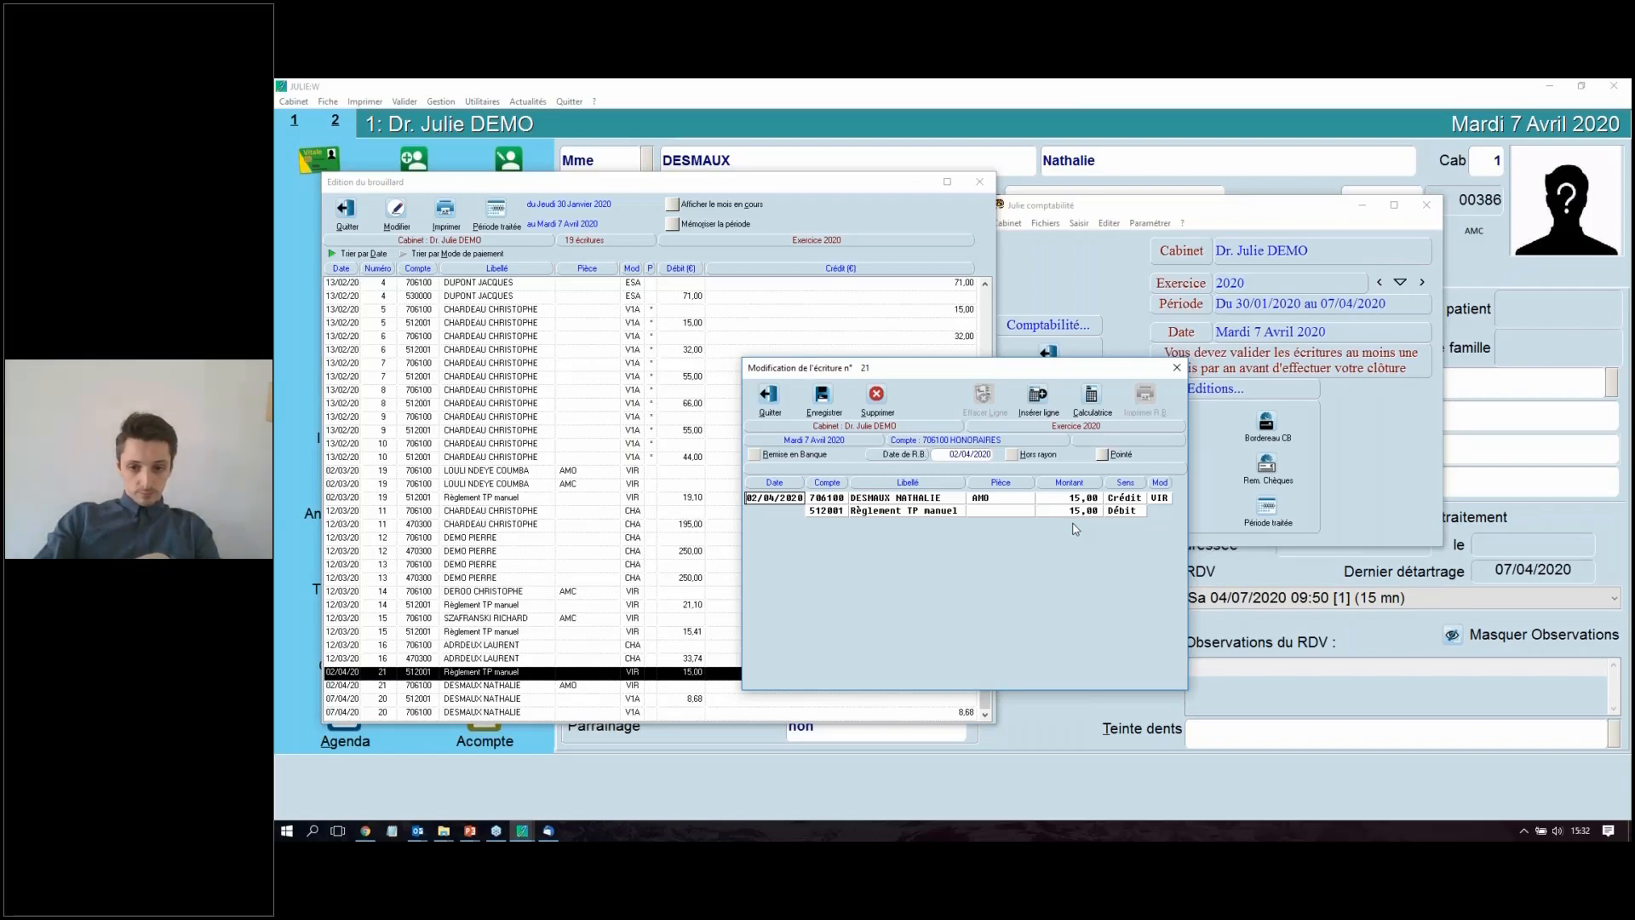
{"action": "left_click", "coordinate": [766, 398]}
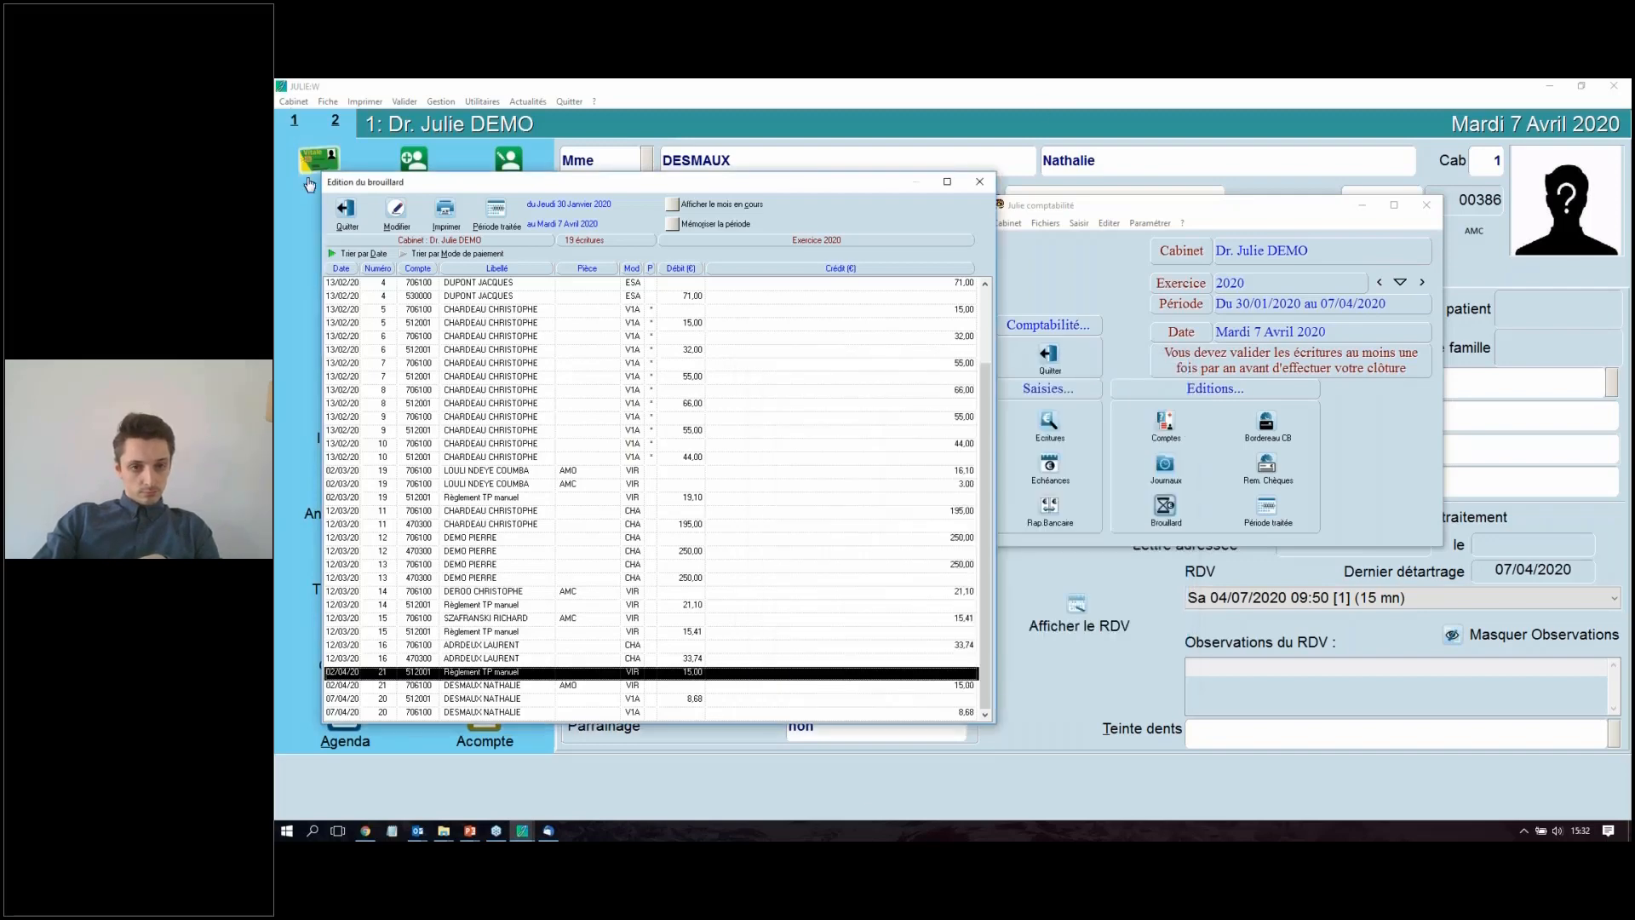
{"action": "left_click", "coordinate": [345, 211]}
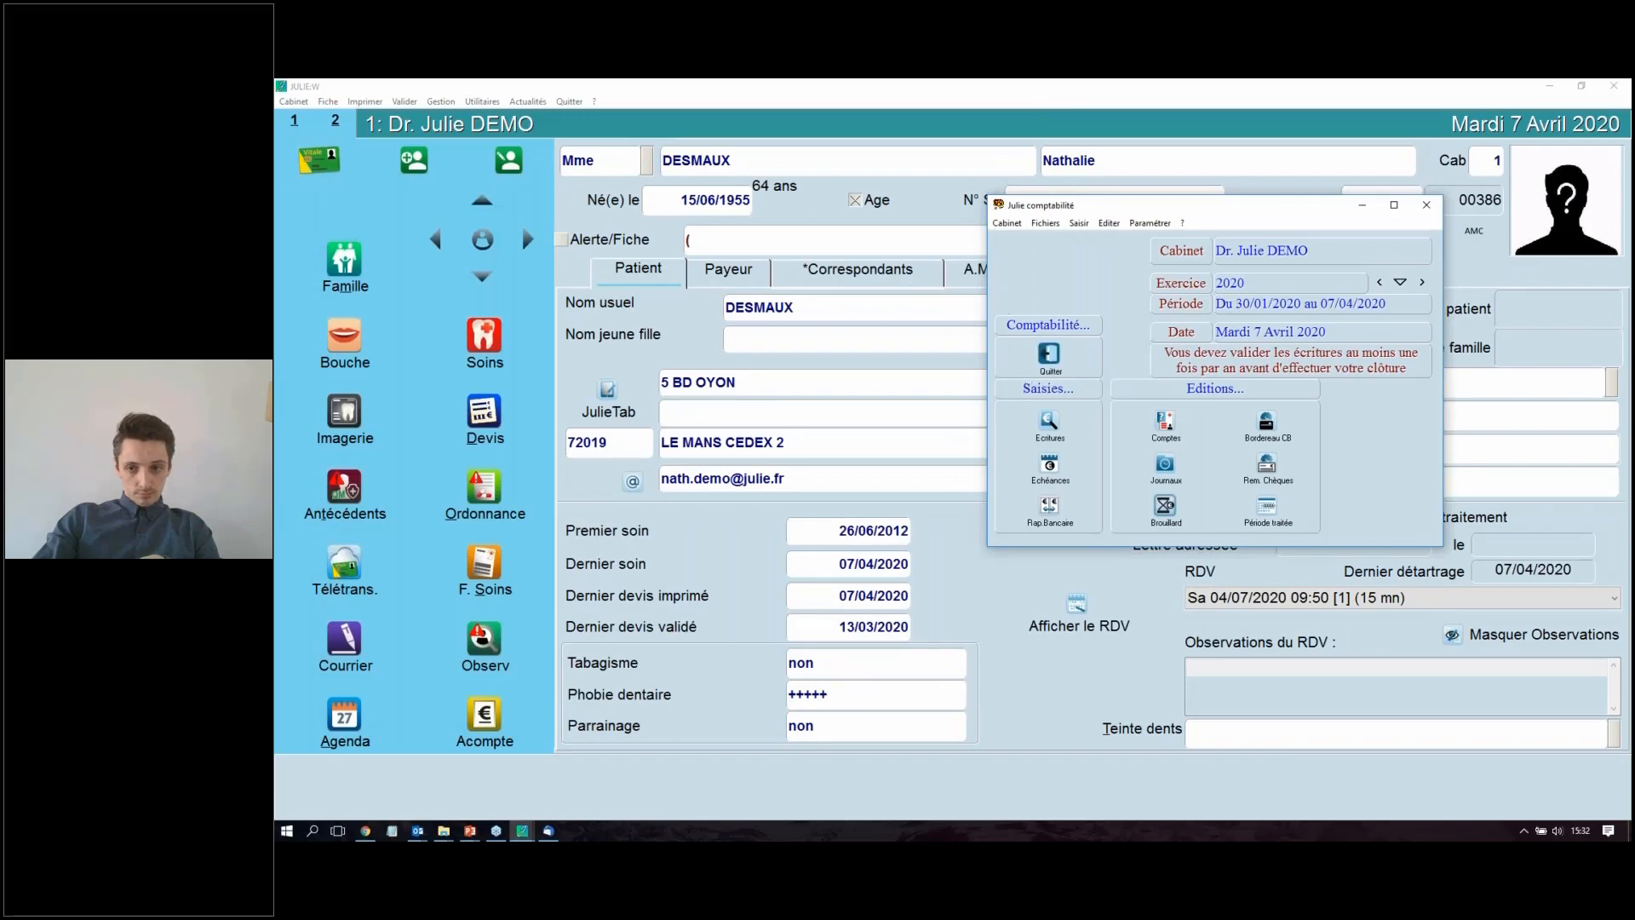
{"action": "left_click", "coordinate": [1050, 356]}
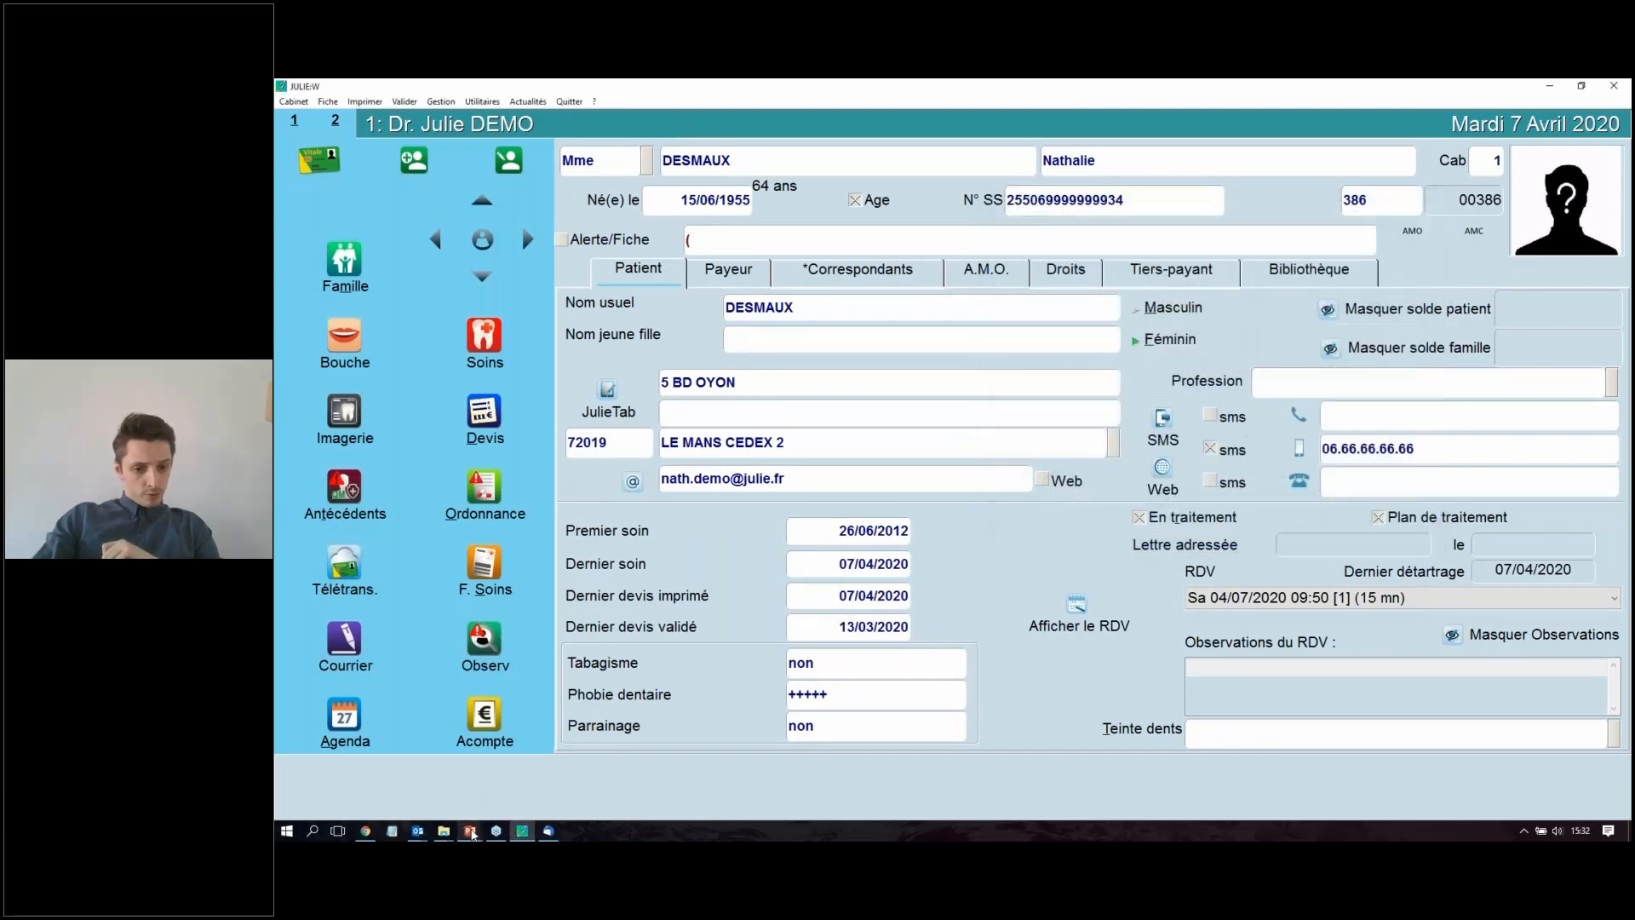
Step: Switch to the PowerPoint presentation, review the third-party dispute slide and the Formulaire APECS slide, and return to JULIE
{"action": "left_click", "coordinate": [448, 789]}
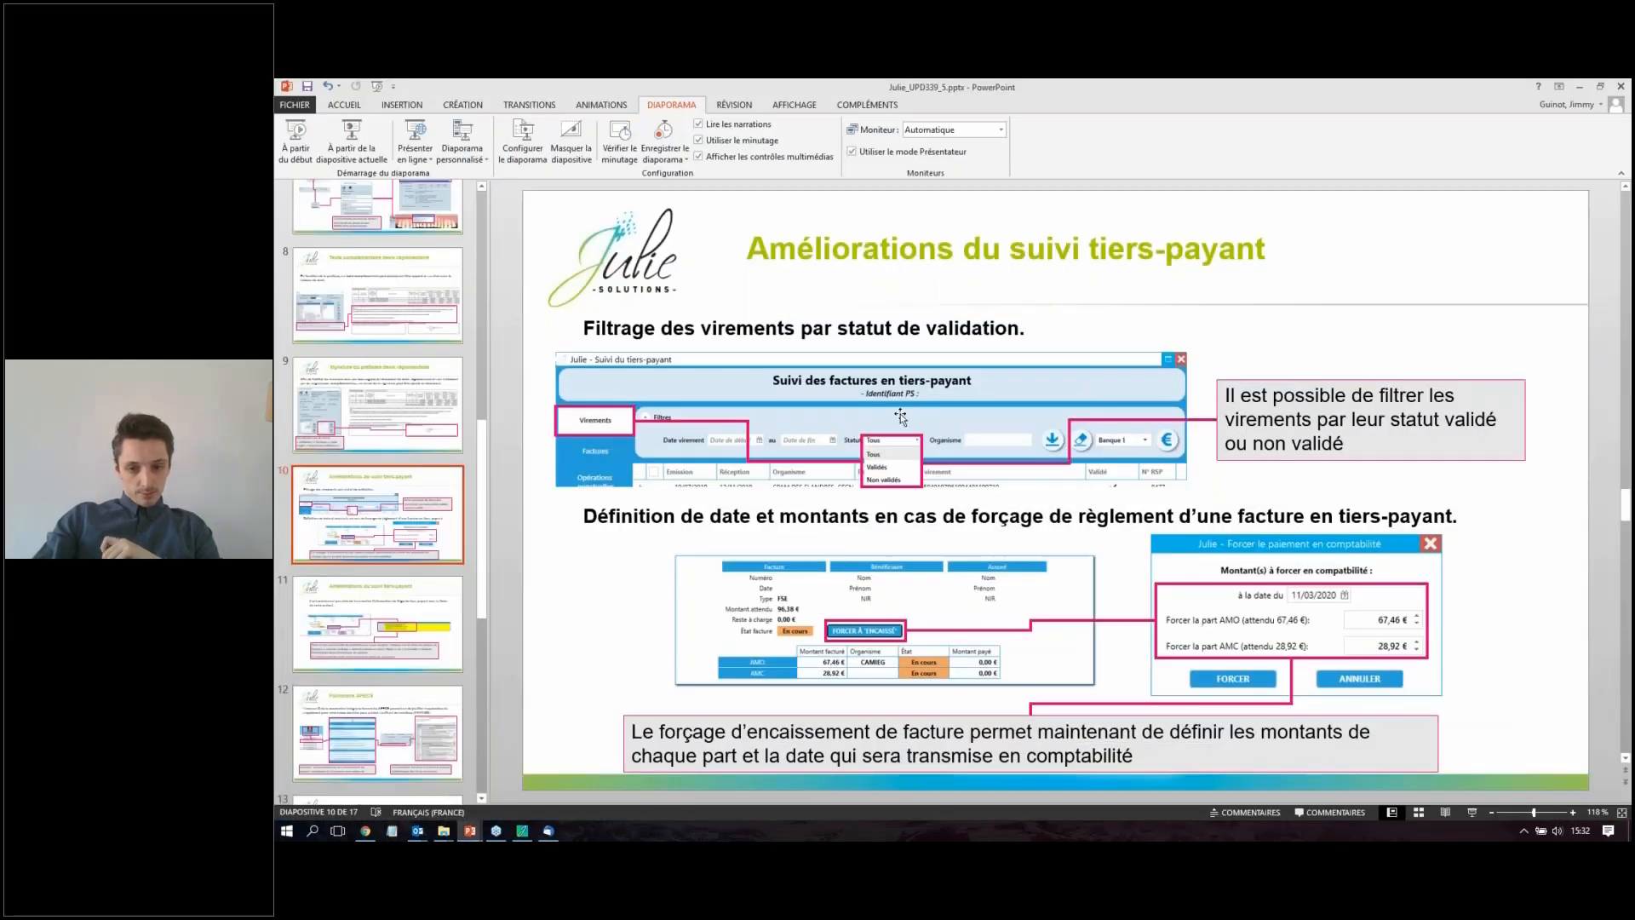
{"action": "left_click", "coordinate": [364, 614]}
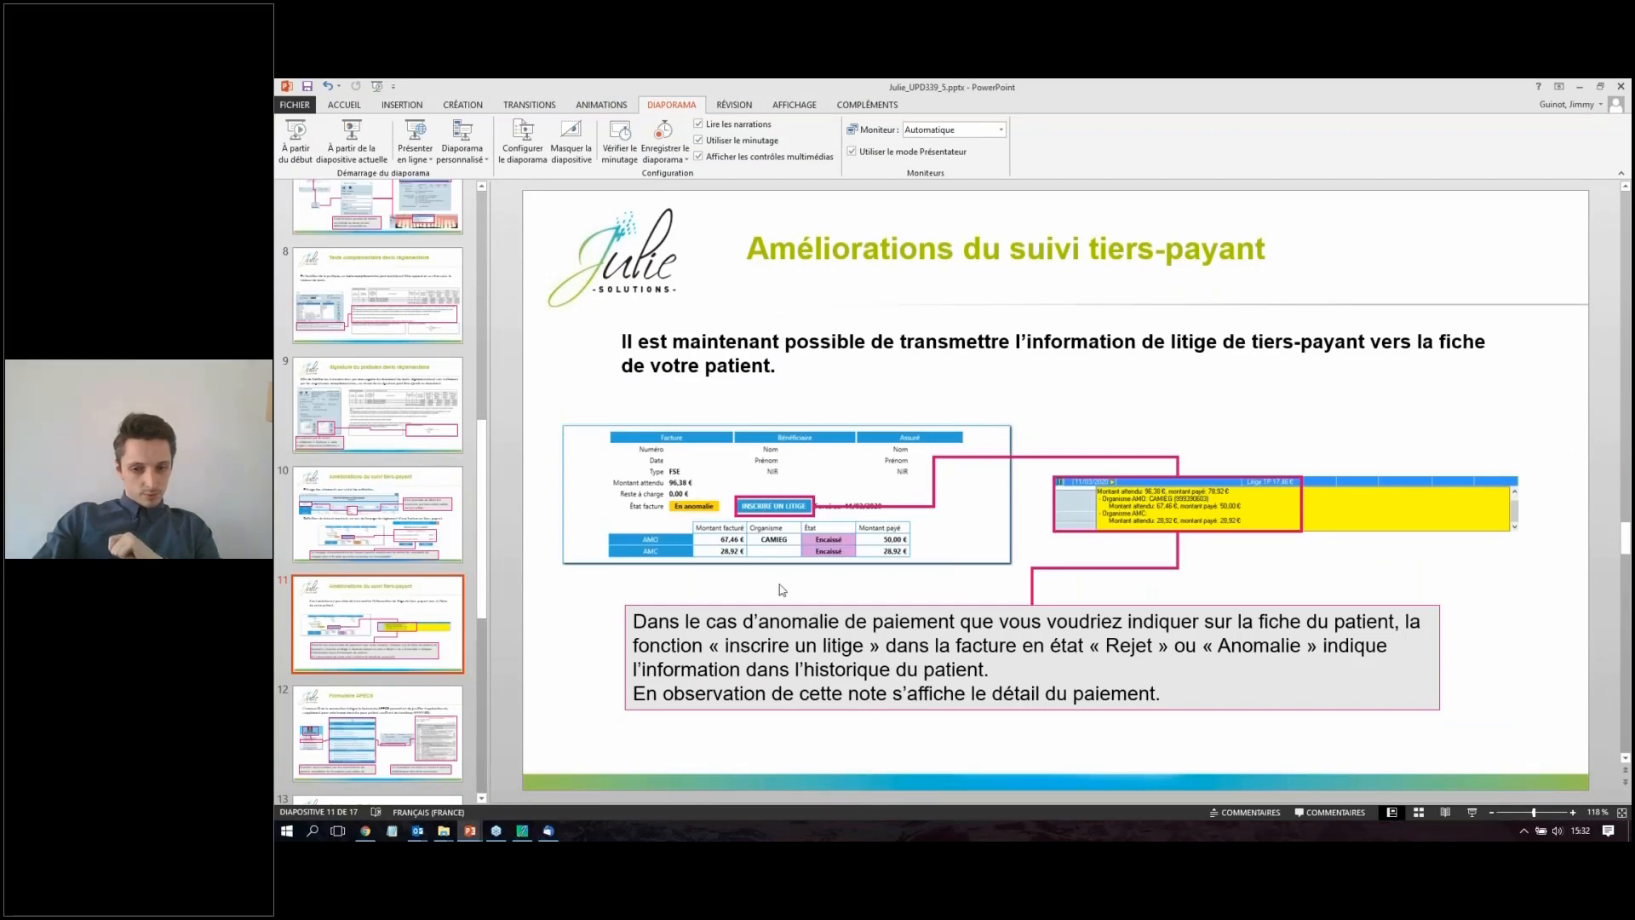
{"action": "left_click", "coordinate": [430, 715]}
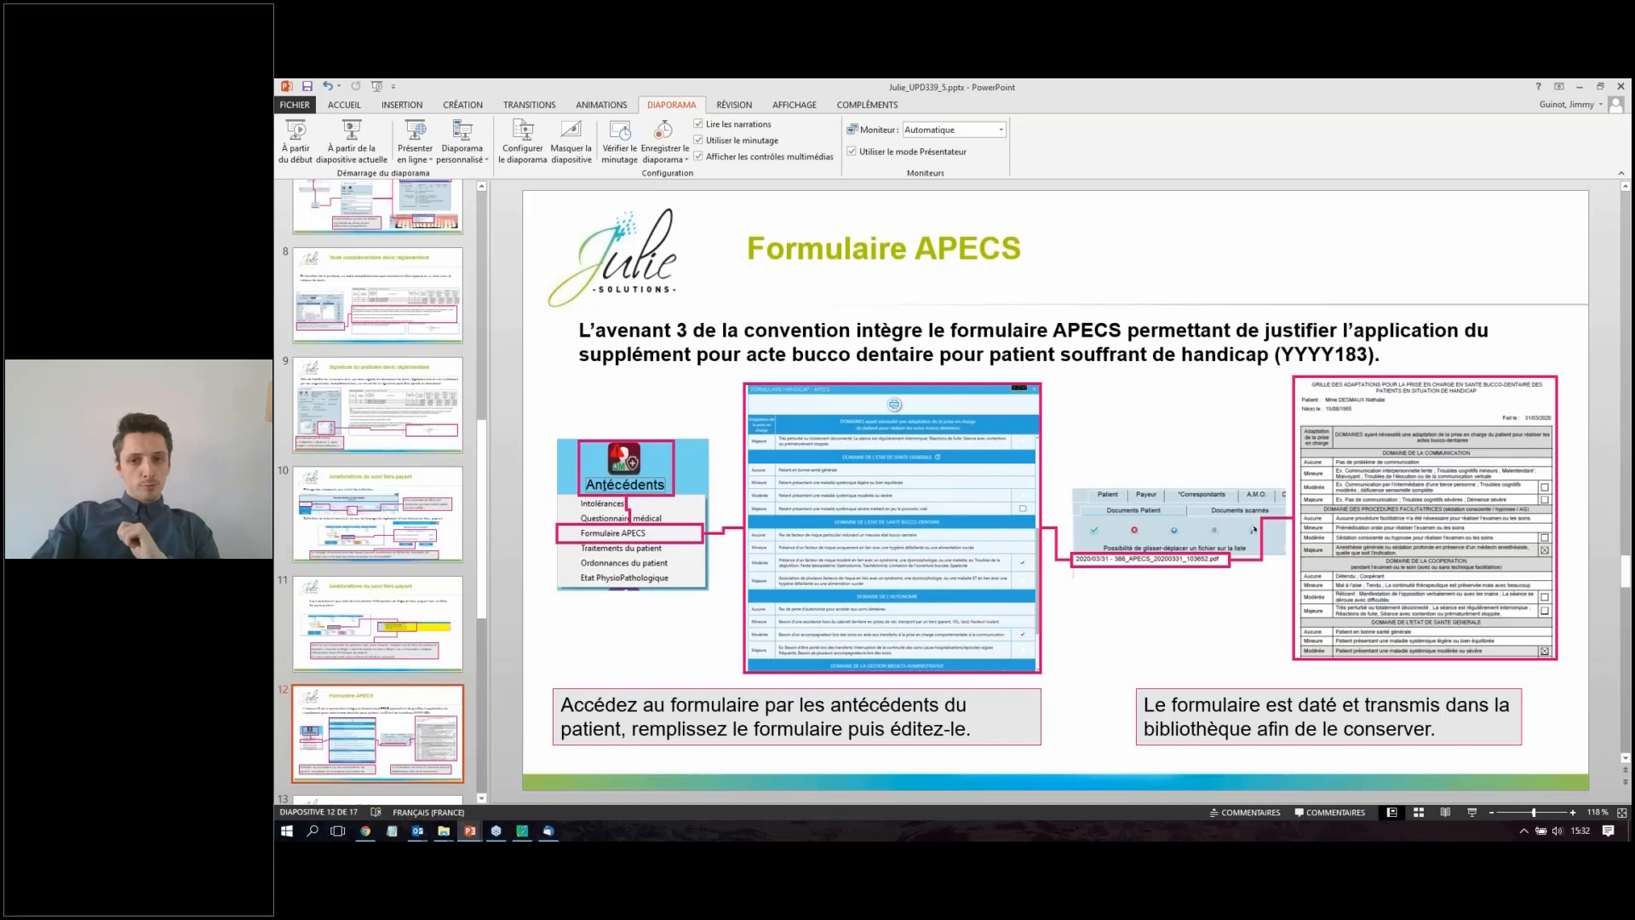
{"action": "left_click", "coordinate": [1581, 88]}
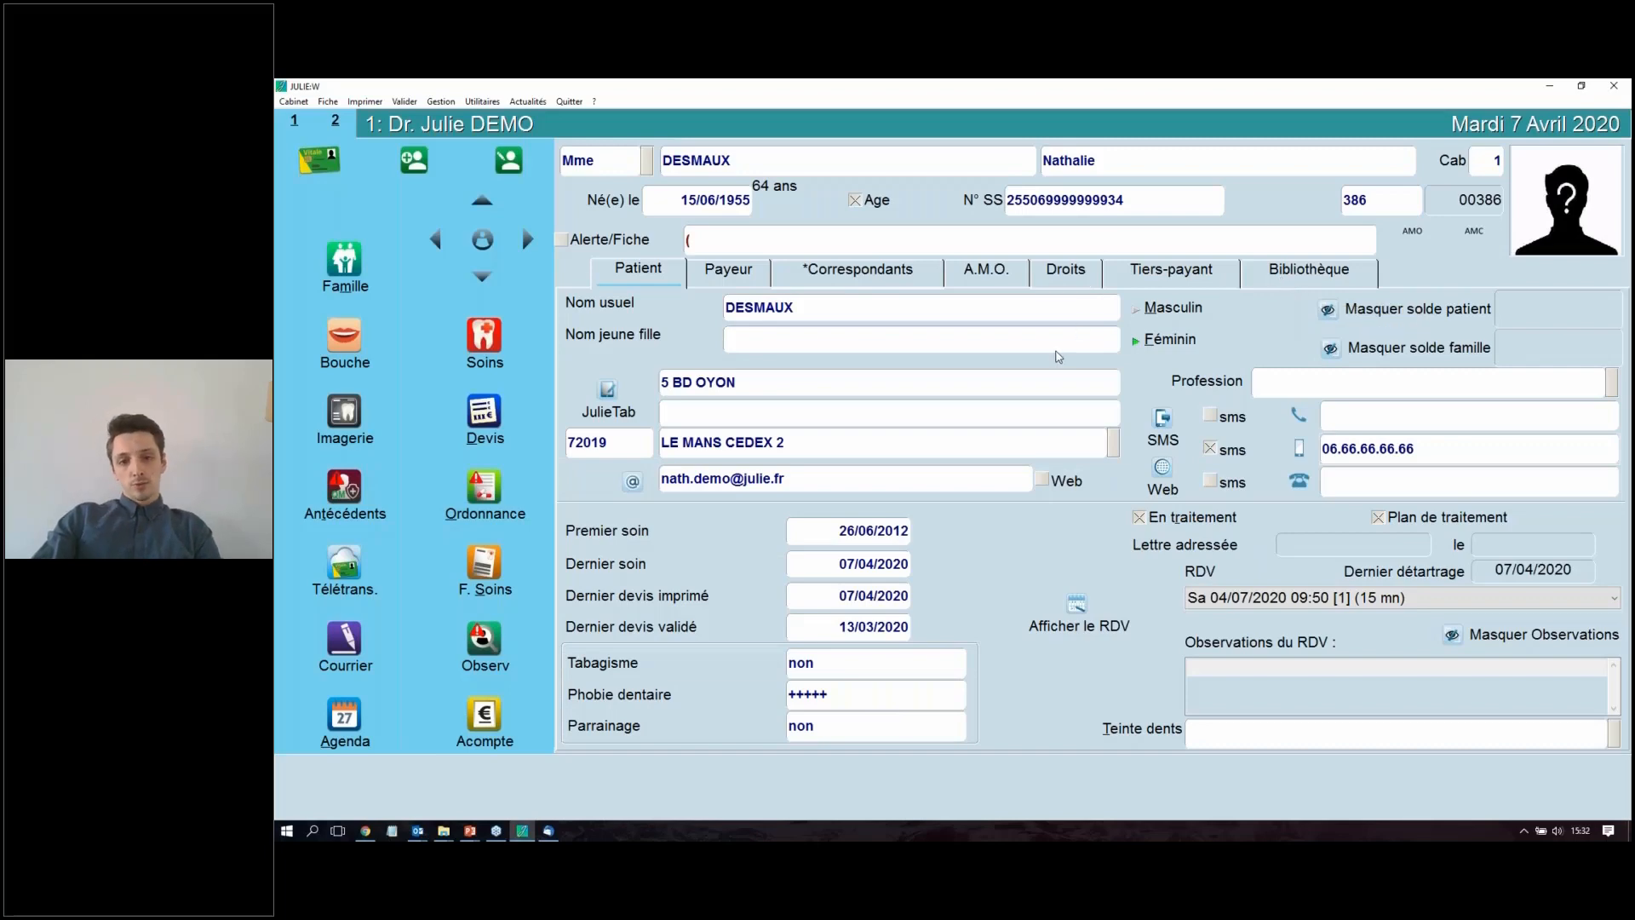
Step: Open the patient's APECS form, review its domains, and tick the Modérée level for "Sédation consciente ou hypnose" under the facilitating procedures
{"action": "left_click", "coordinate": [345, 492]}
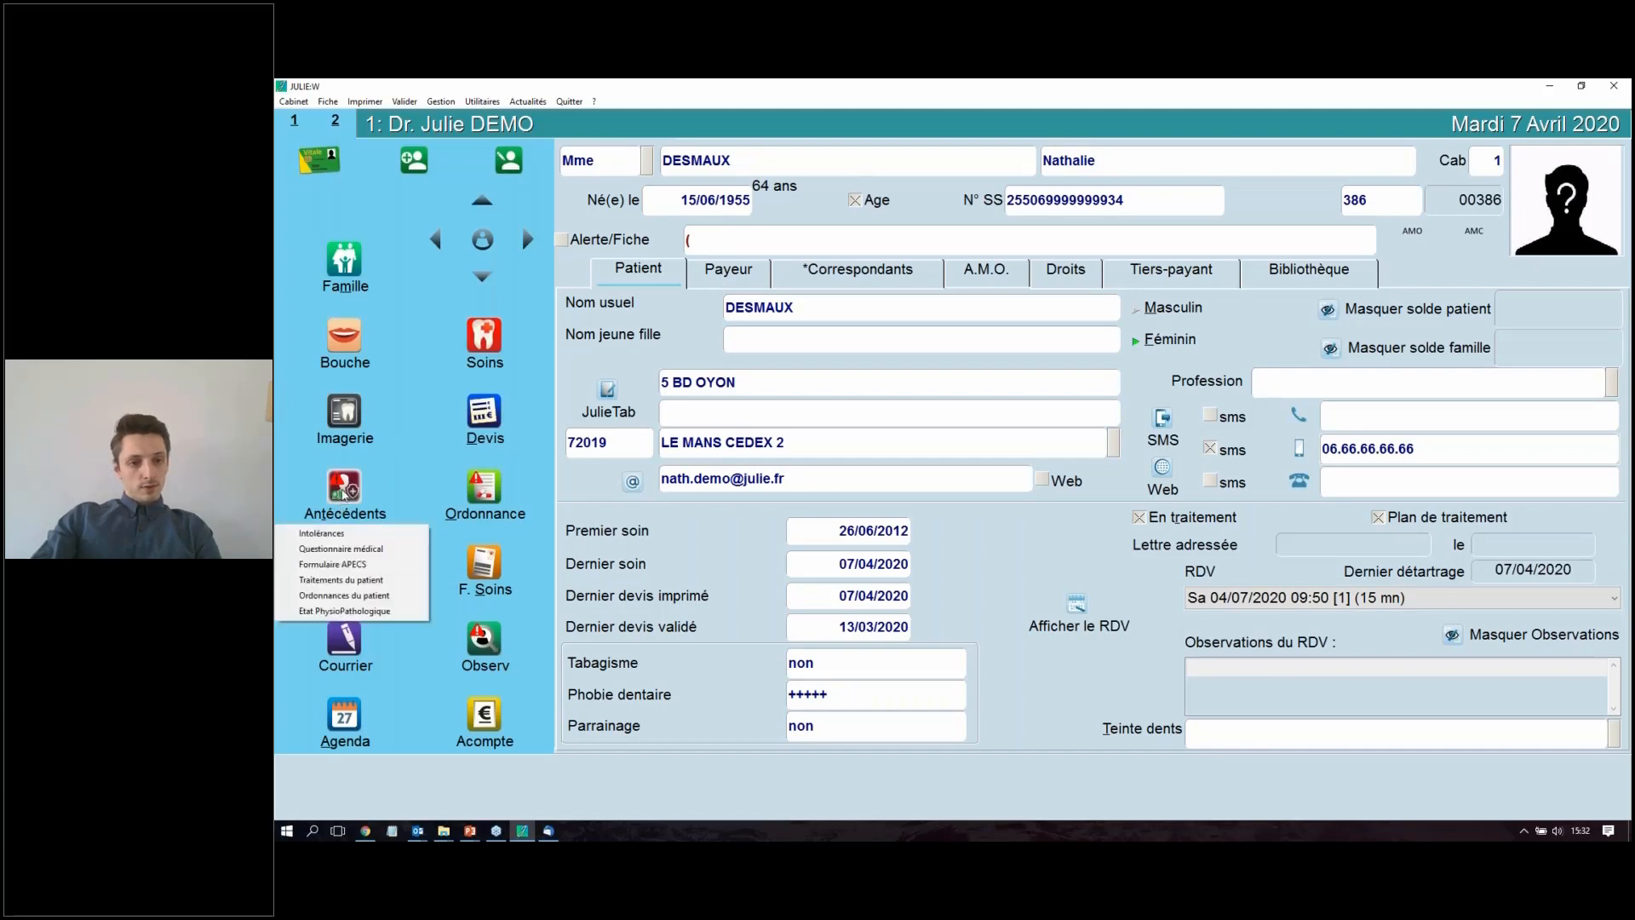
{"action": "left_click", "coordinate": [348, 567]}
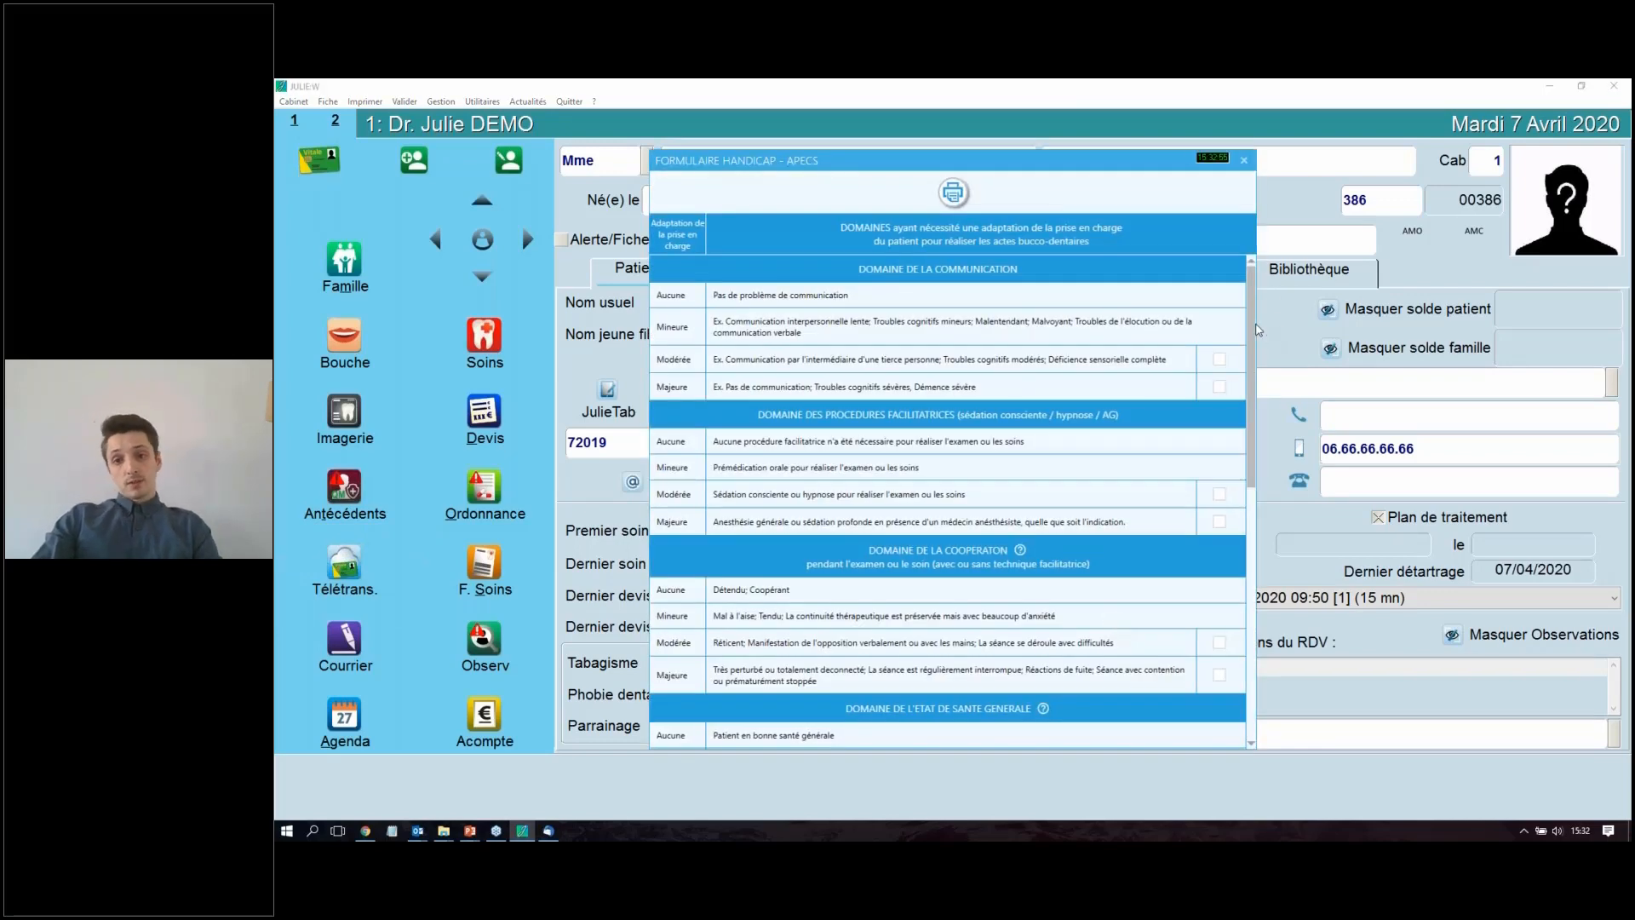
{"action": "left_click", "coordinate": [1252, 564]}
{"action": "left_click_drag", "start_coordinate": [1253, 564], "coordinate": [1245, 275]}
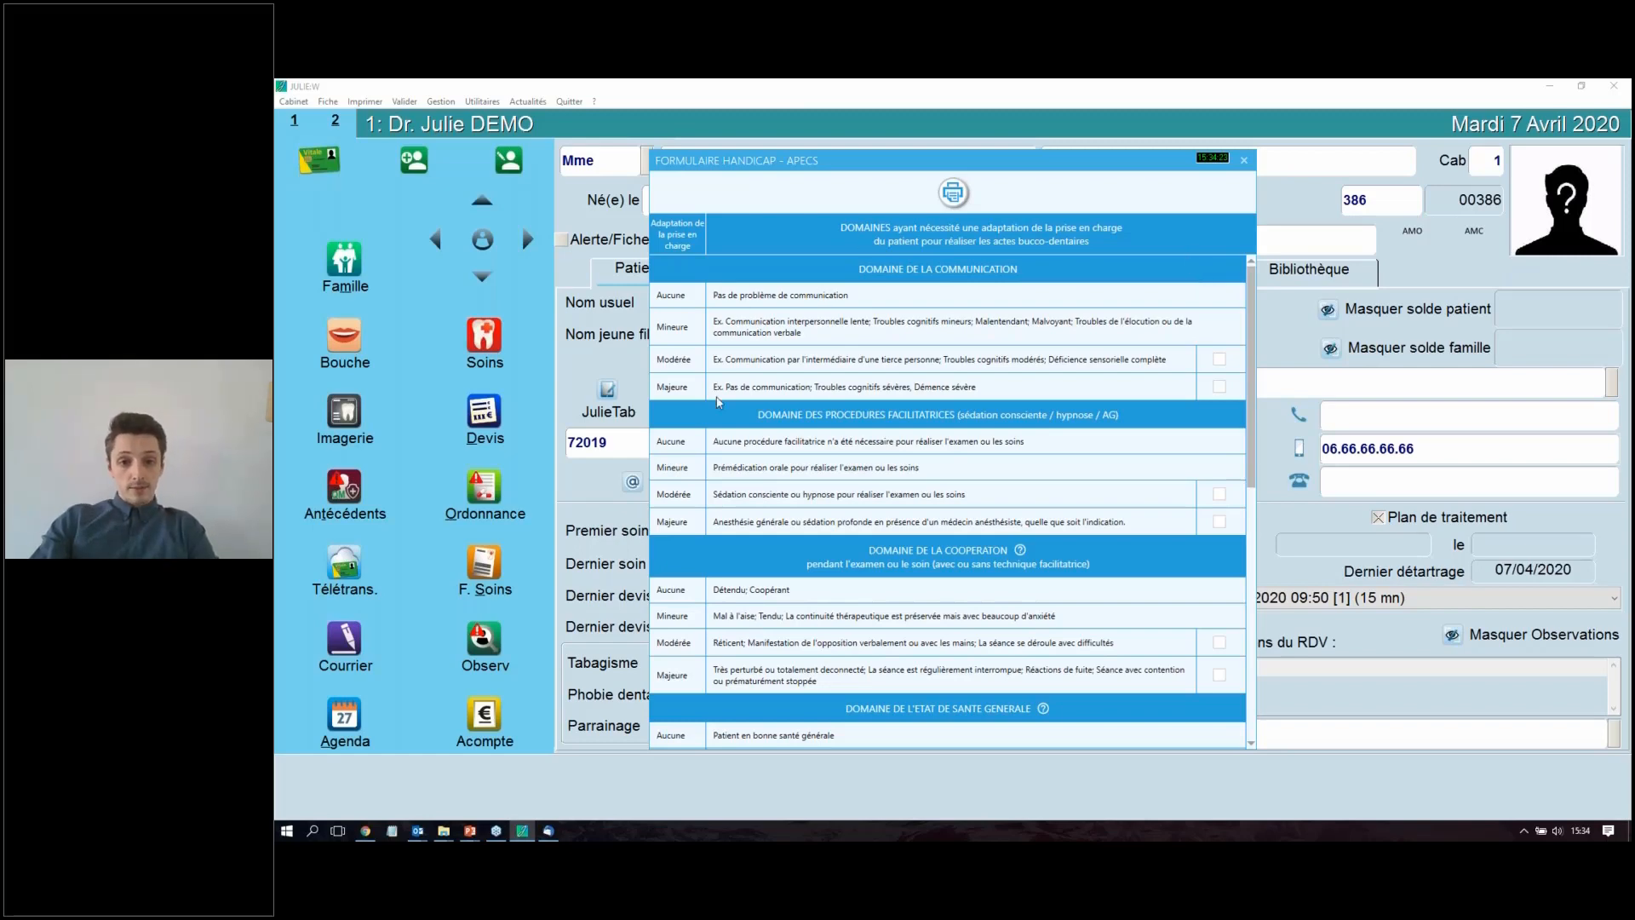
{"action": "scroll", "coordinate": [1064, 432], "scroll_direction": "down", "scroll_amount": 2}
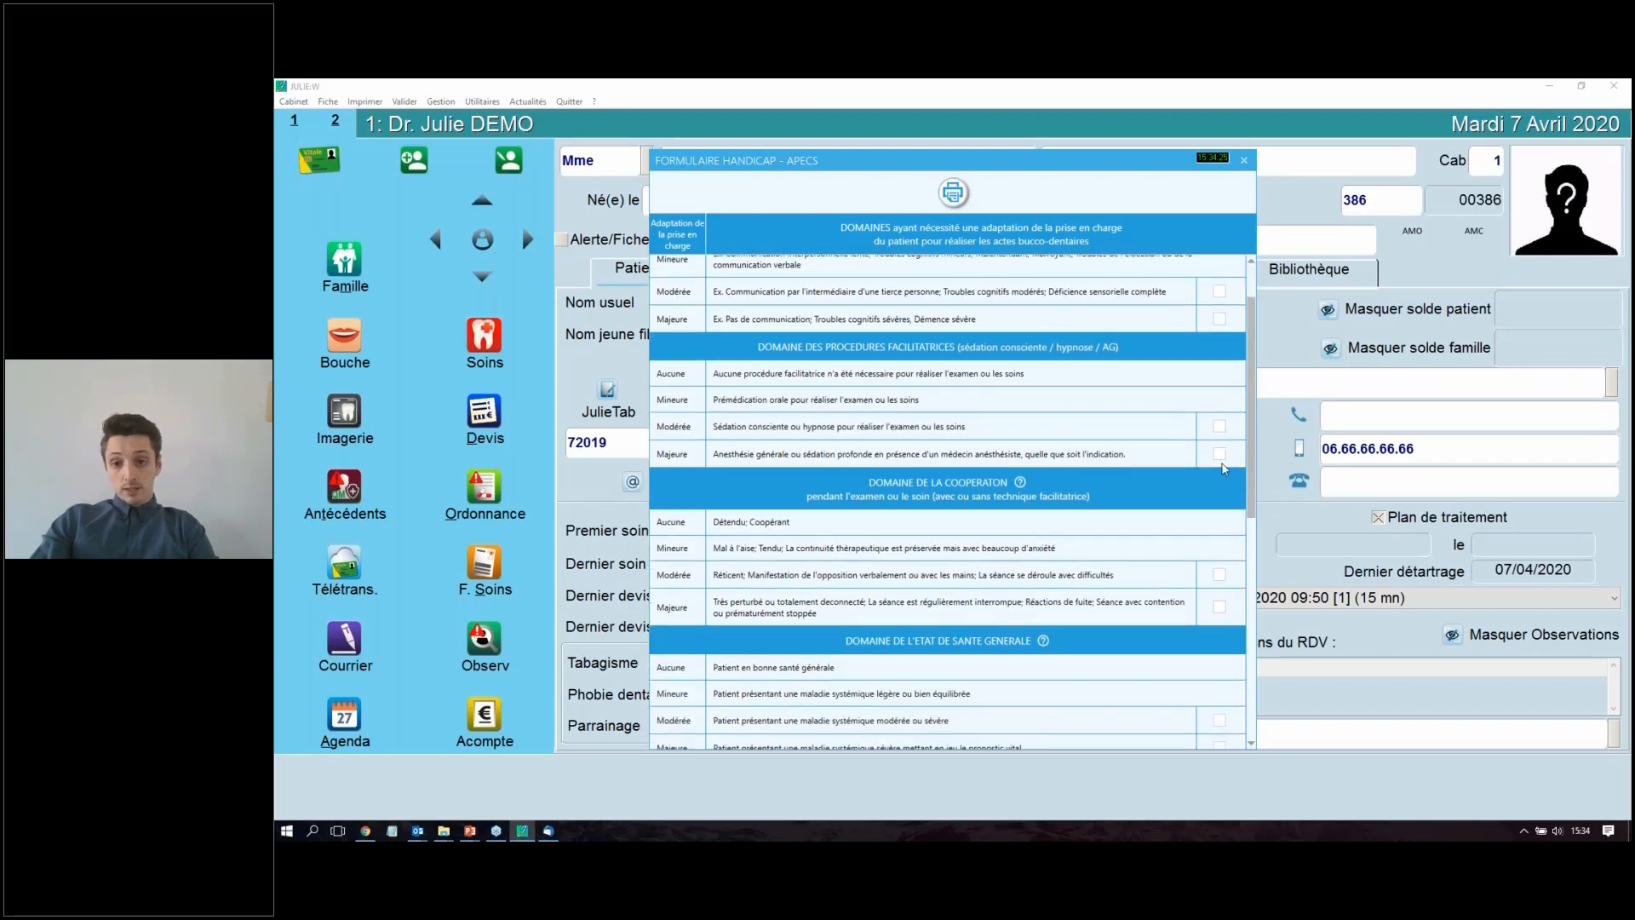
{"action": "left_click", "coordinate": [1220, 426]}
{"action": "scroll", "coordinate": [1211, 415], "scroll_direction": "up", "scroll_amount": 1}
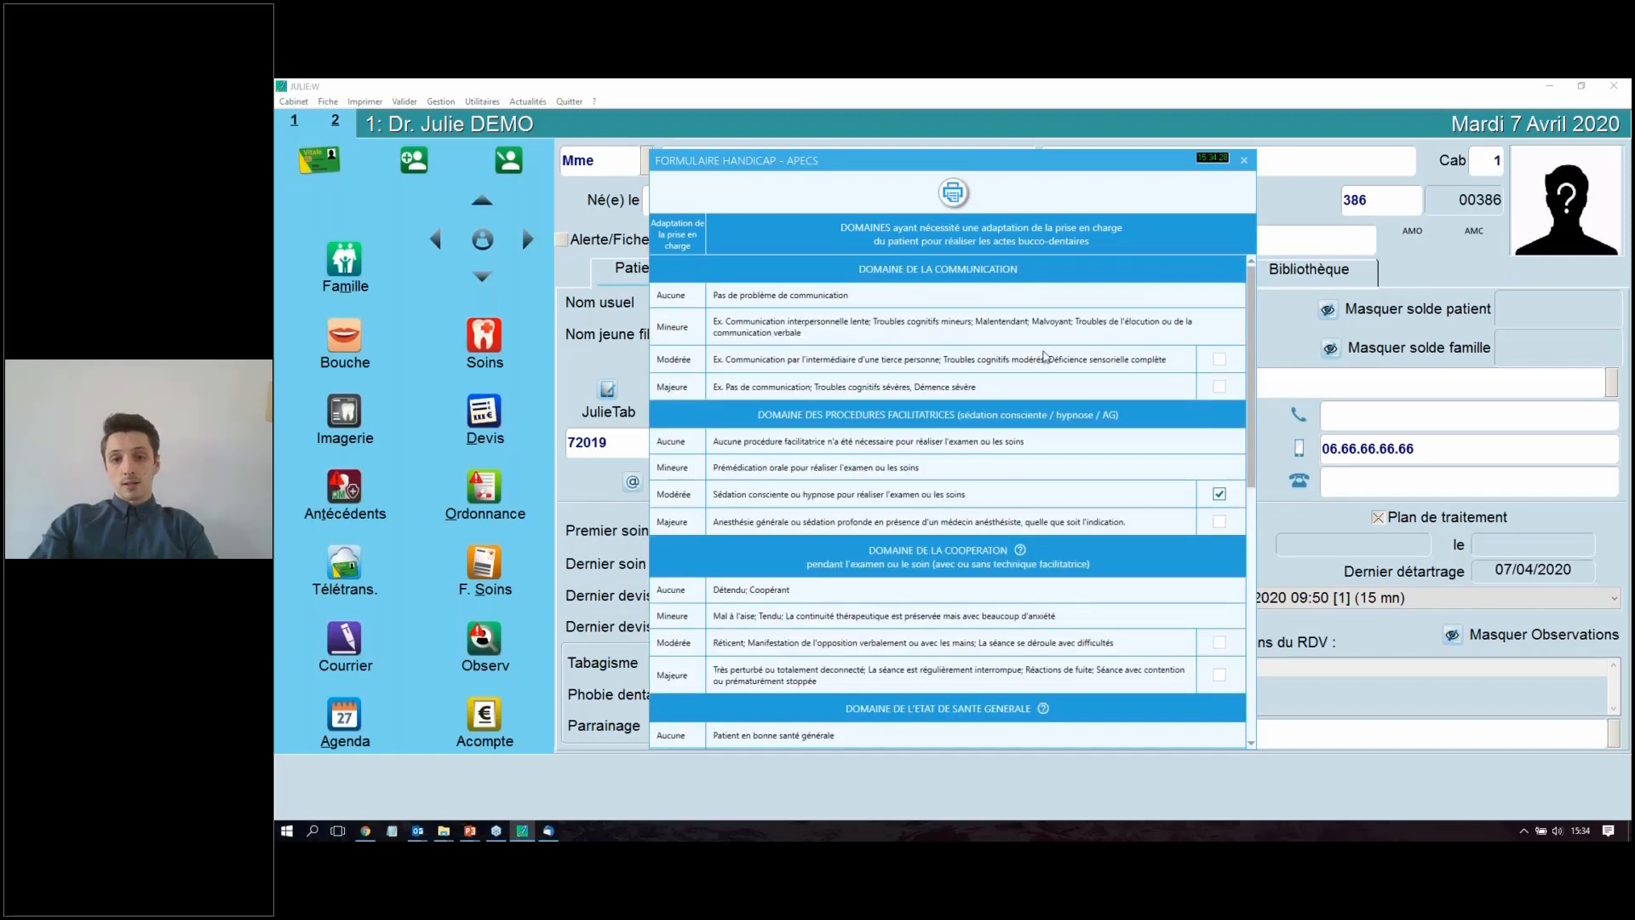
Step: Tick the Modérée level, "Patient présentant une maladie systémique modérée ou sévère", in the general health domain of the APECS form
{"action": "scroll", "coordinate": [1031, 646], "scroll_direction": "down", "scroll_amount": 2}
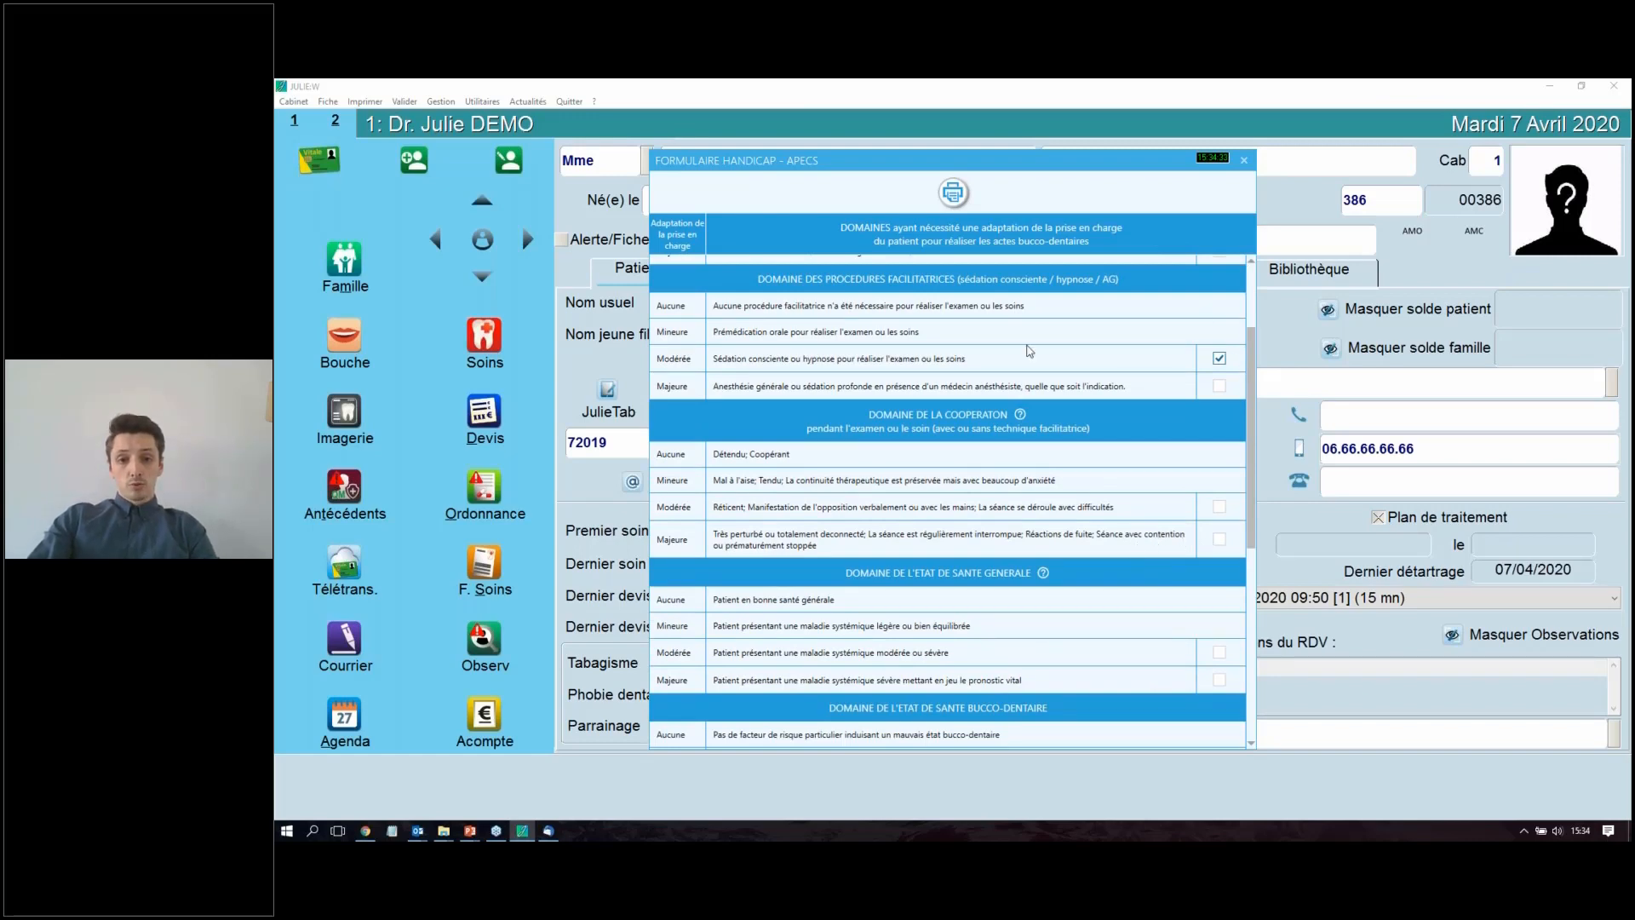
{"action": "scroll", "coordinate": [1127, 357], "scroll_direction": "up", "scroll_amount": 1}
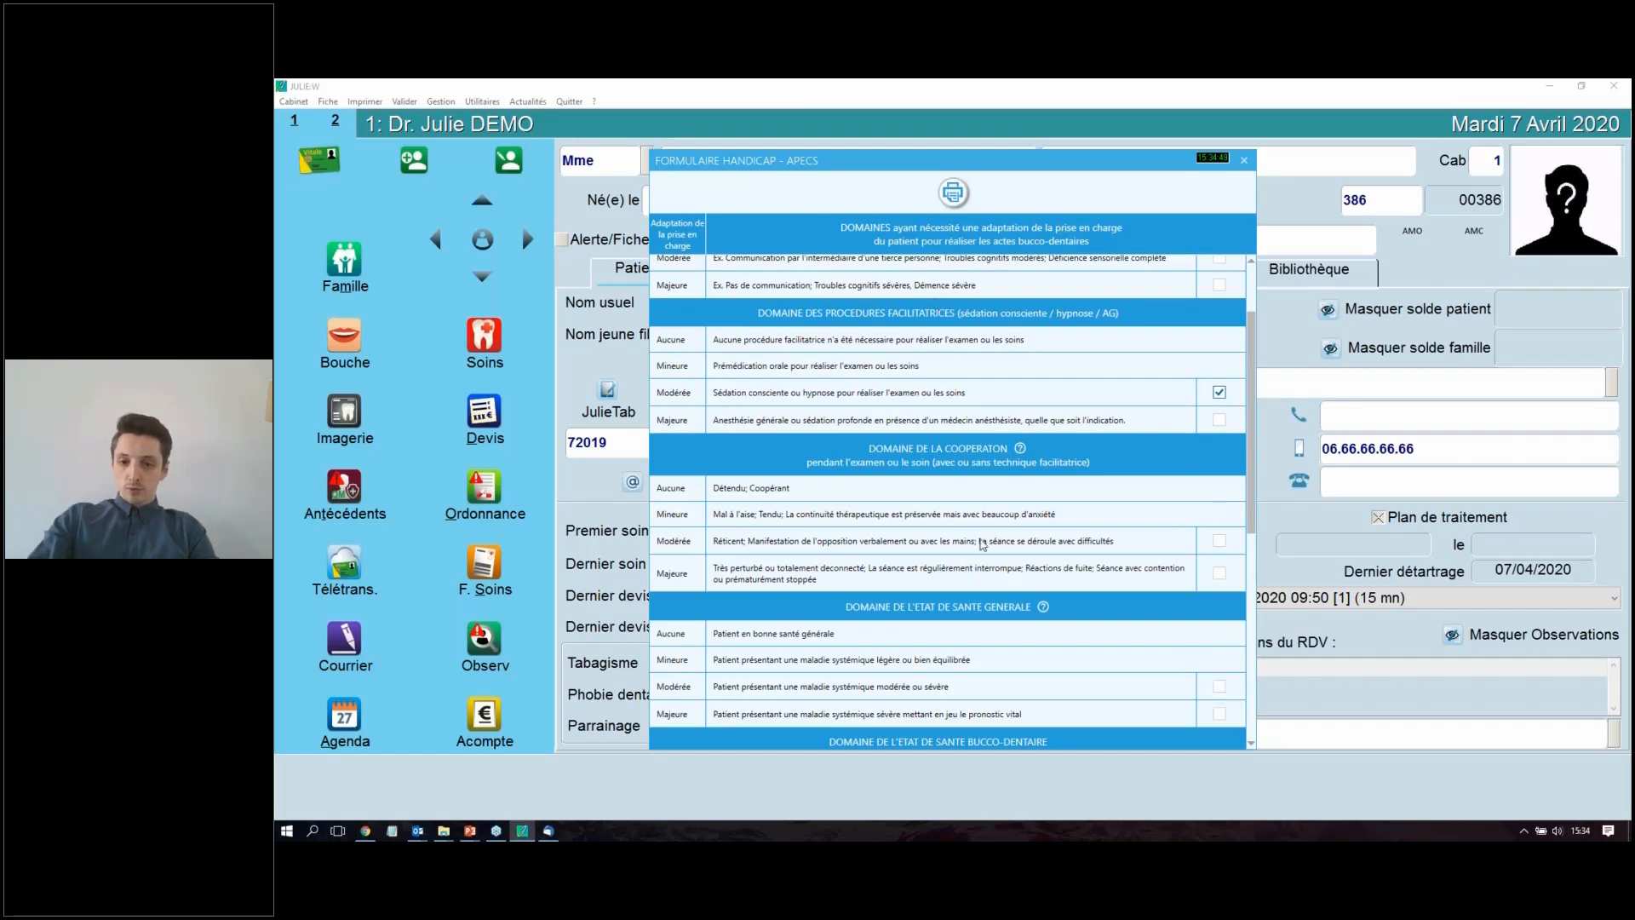
{"action": "scroll", "coordinate": [983, 640], "scroll_direction": "down", "scroll_amount": 1}
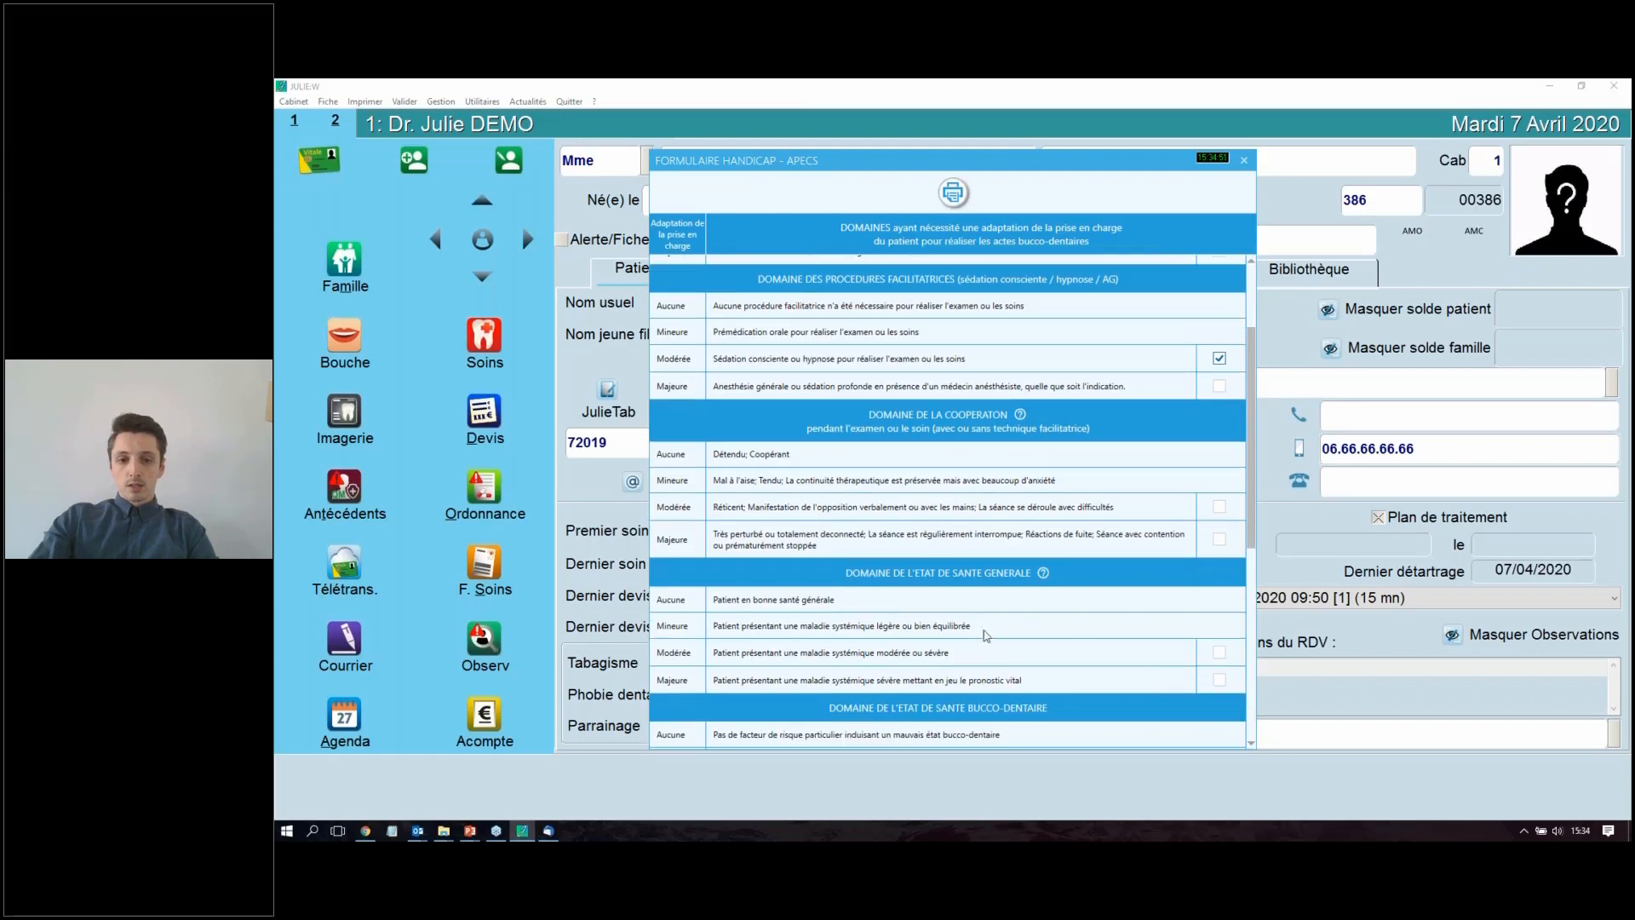
{"action": "left_click", "coordinate": [1220, 653]}
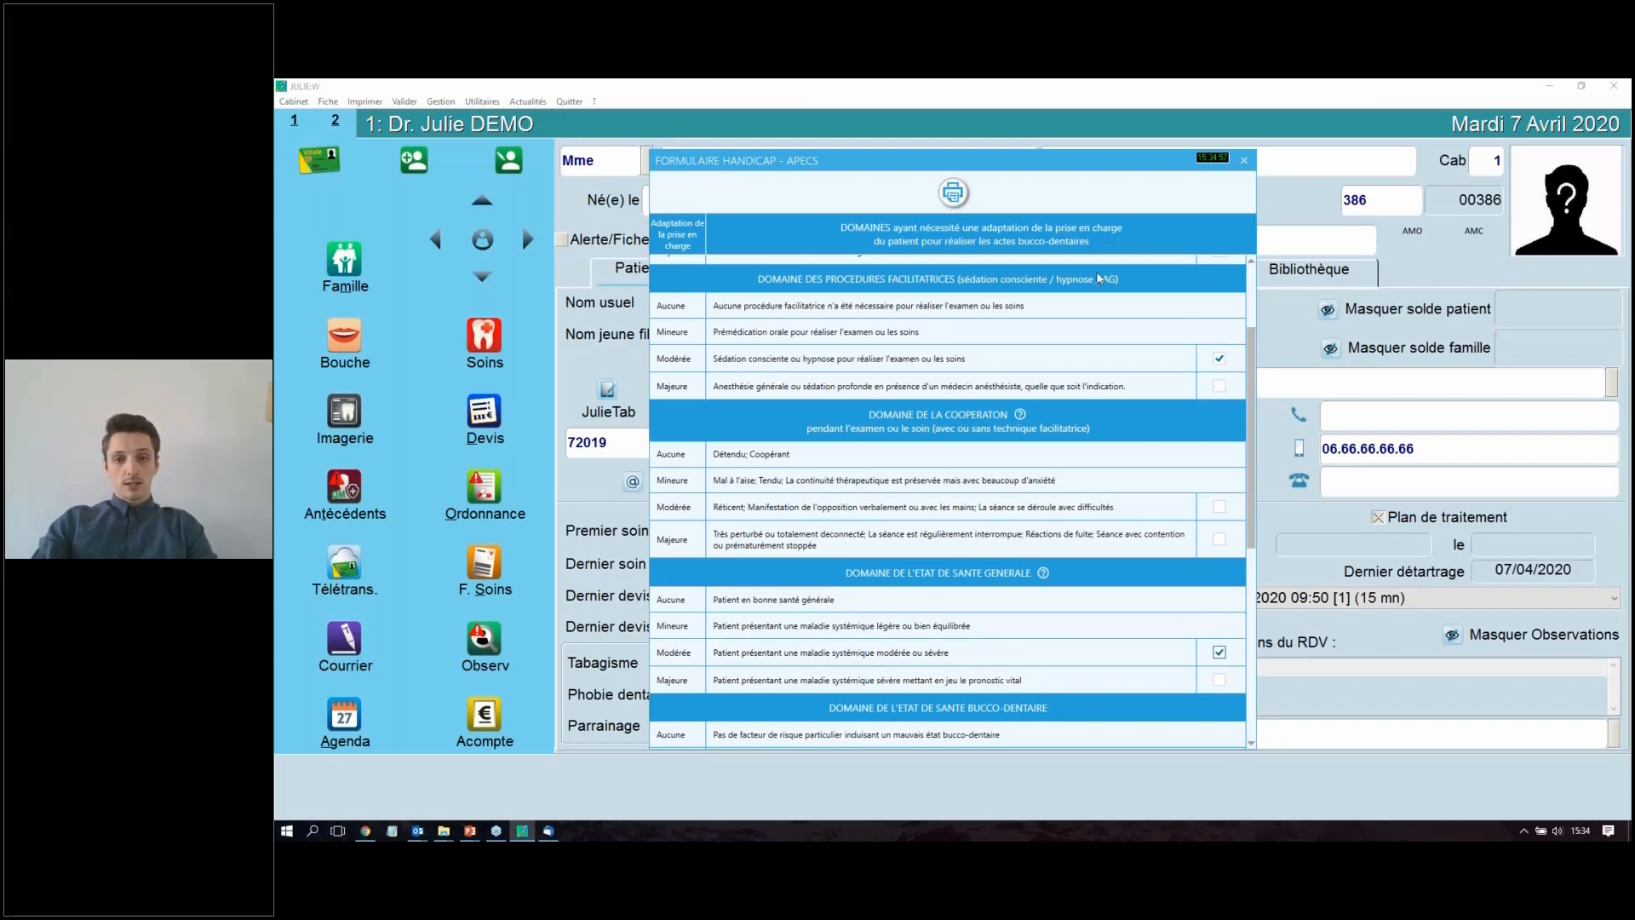
Step: Generate the printable PDF of the APECS form, review its date and ticked levels, and close the viewer
{"action": "left_click", "coordinate": [961, 198]}
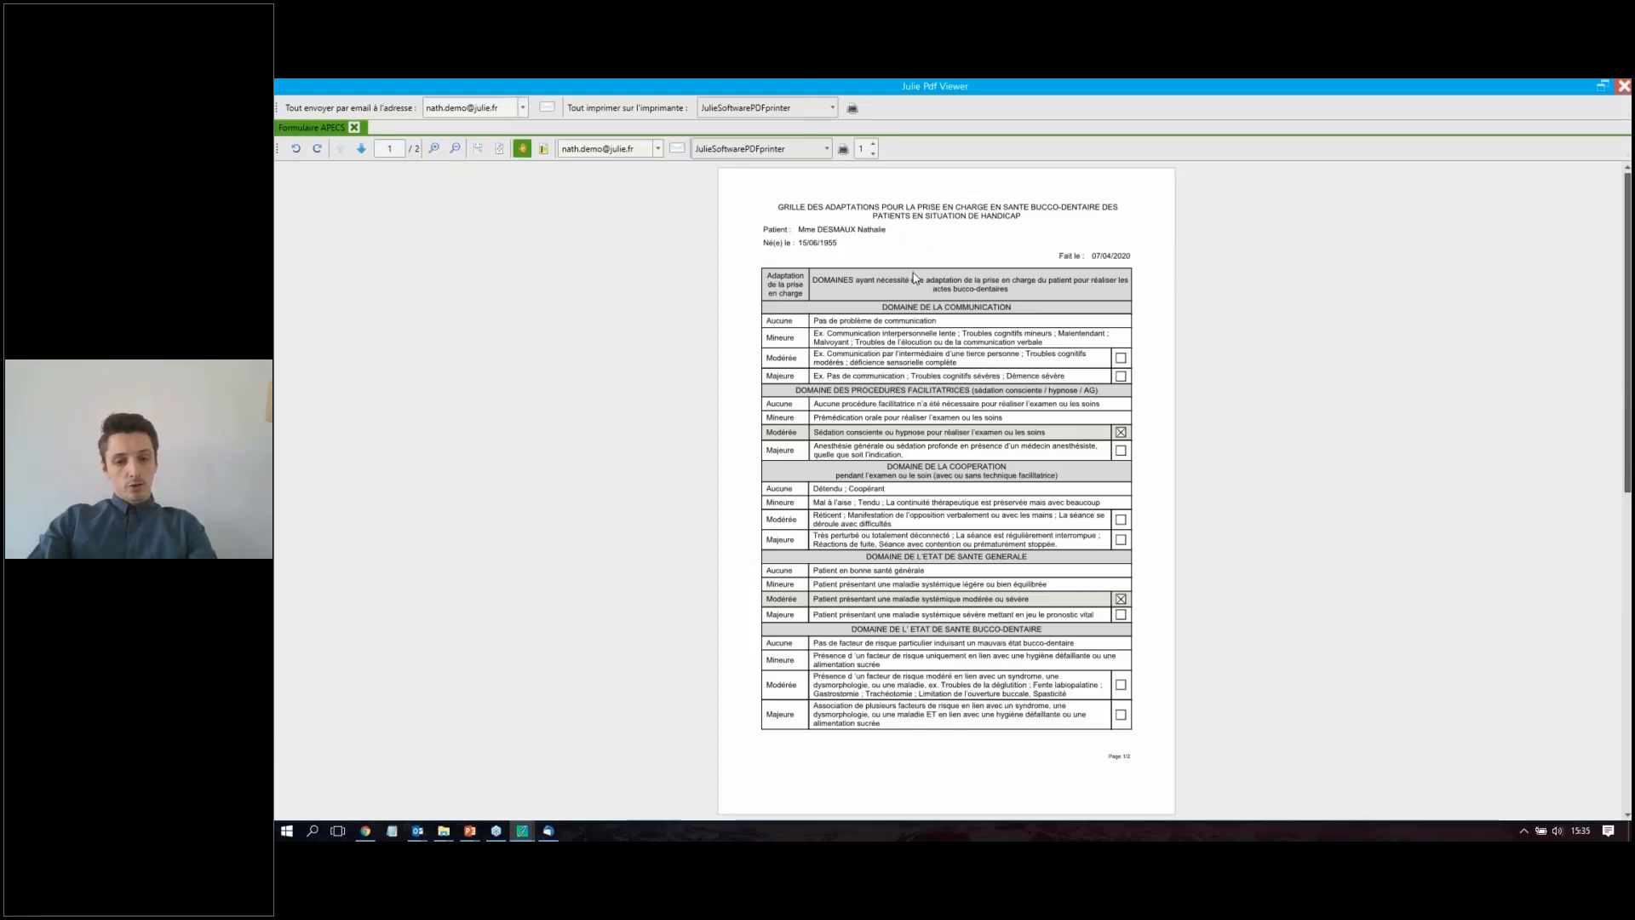
{"action": "scroll", "coordinate": [914, 274], "scroll_direction": "up", "scroll_amount": 2}
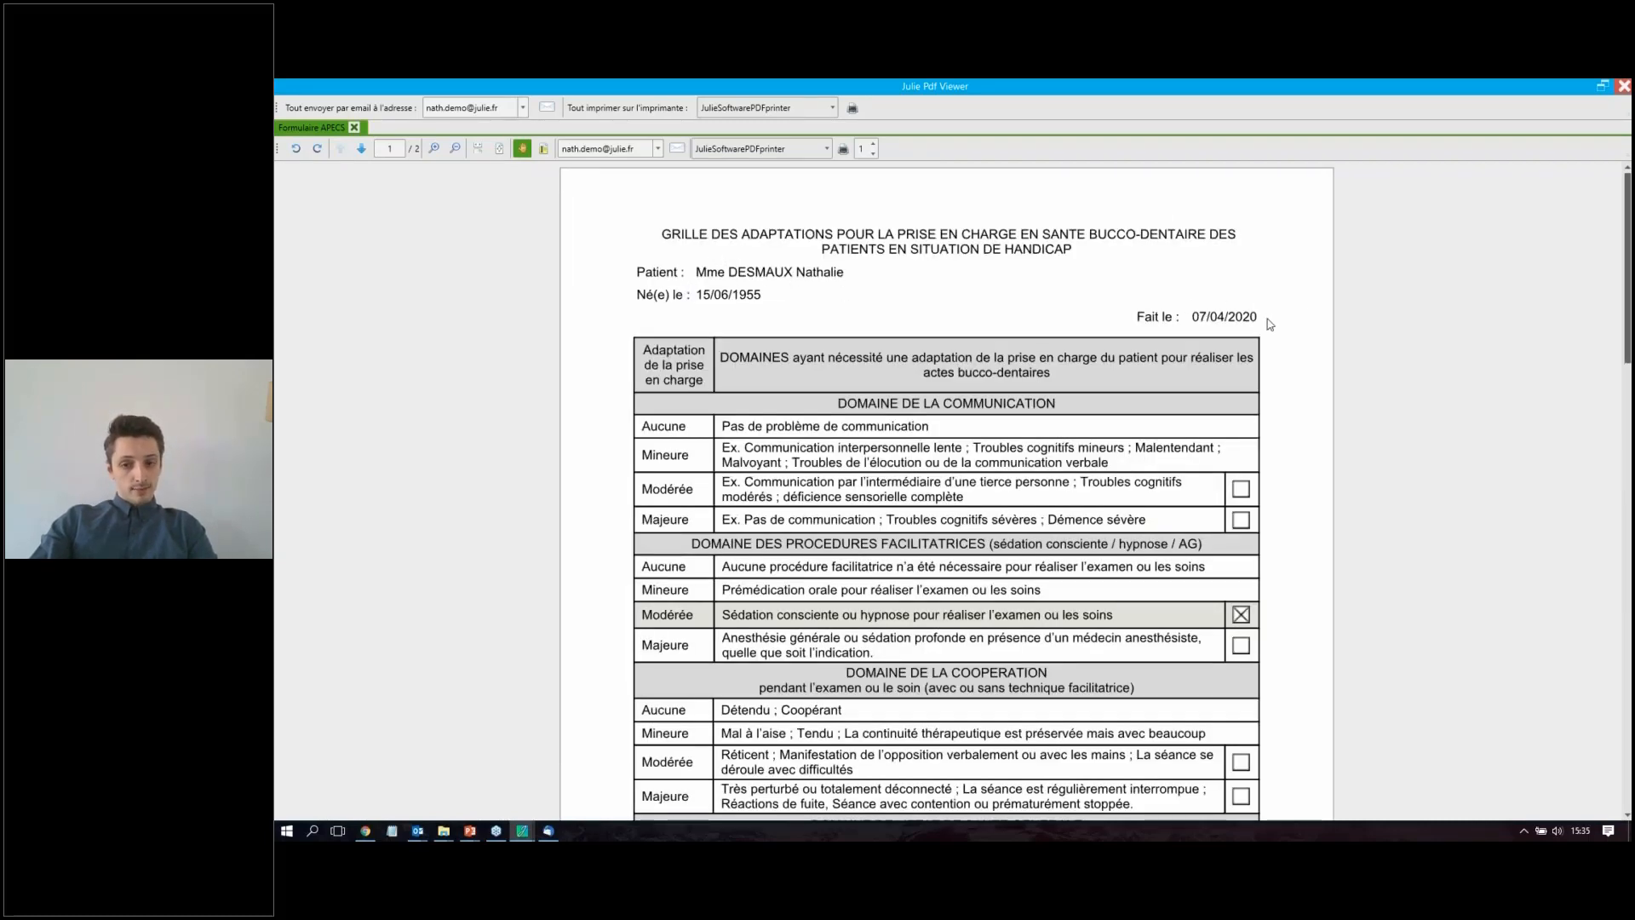
{"action": "scroll", "coordinate": [920, 292], "scroll_direction": "down", "scroll_amount": 3}
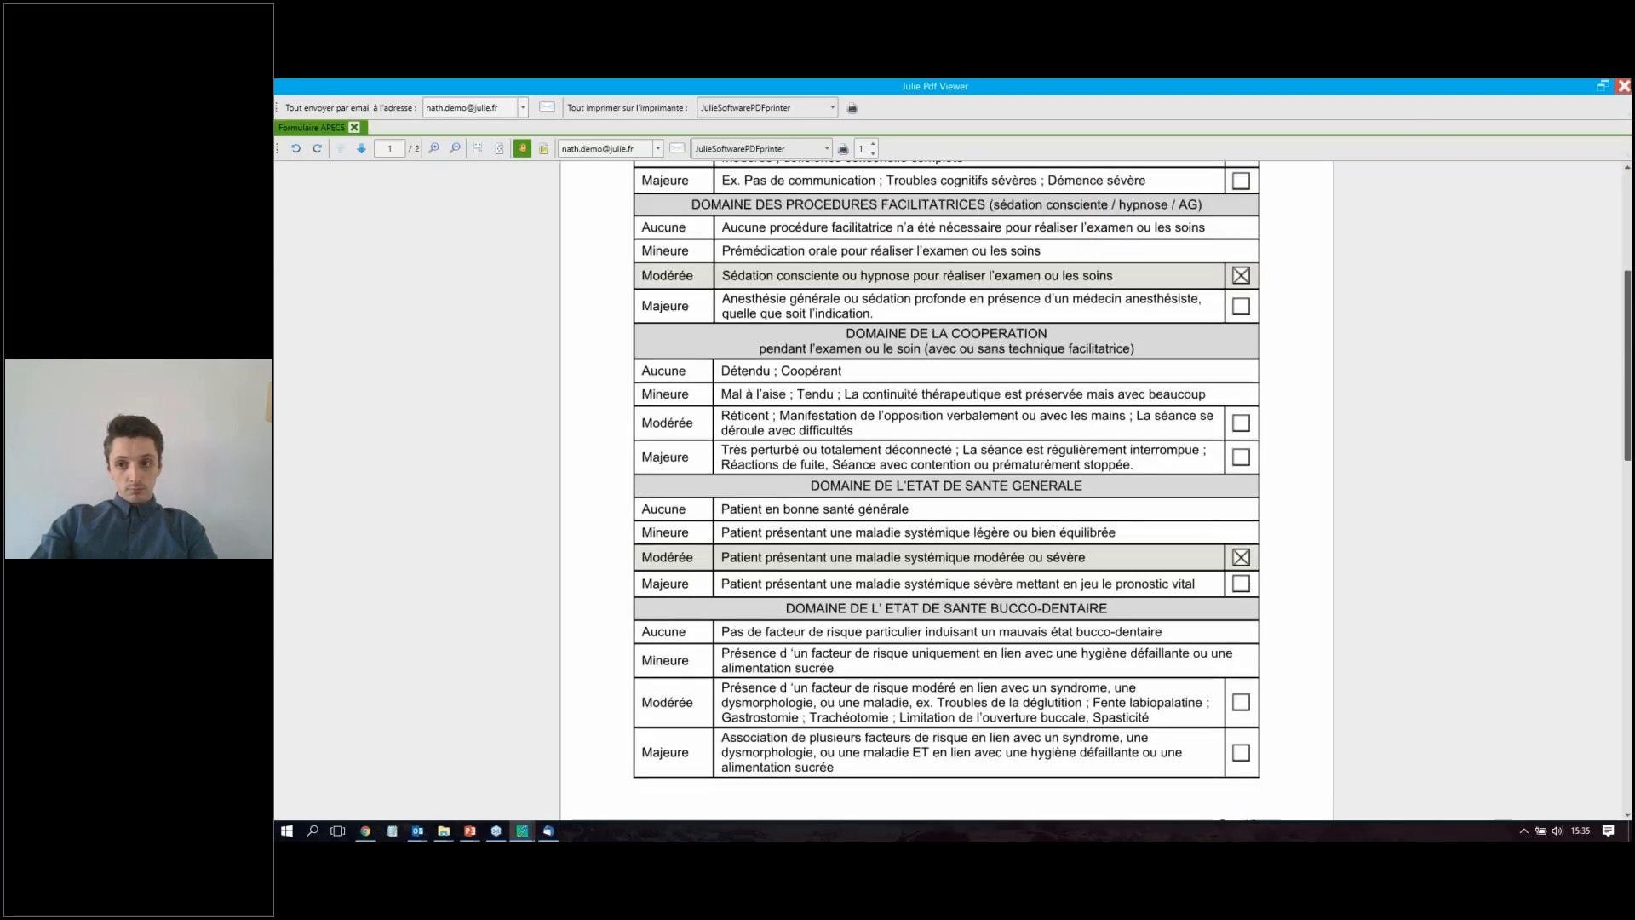
{"action": "left_click", "coordinate": [1625, 86]}
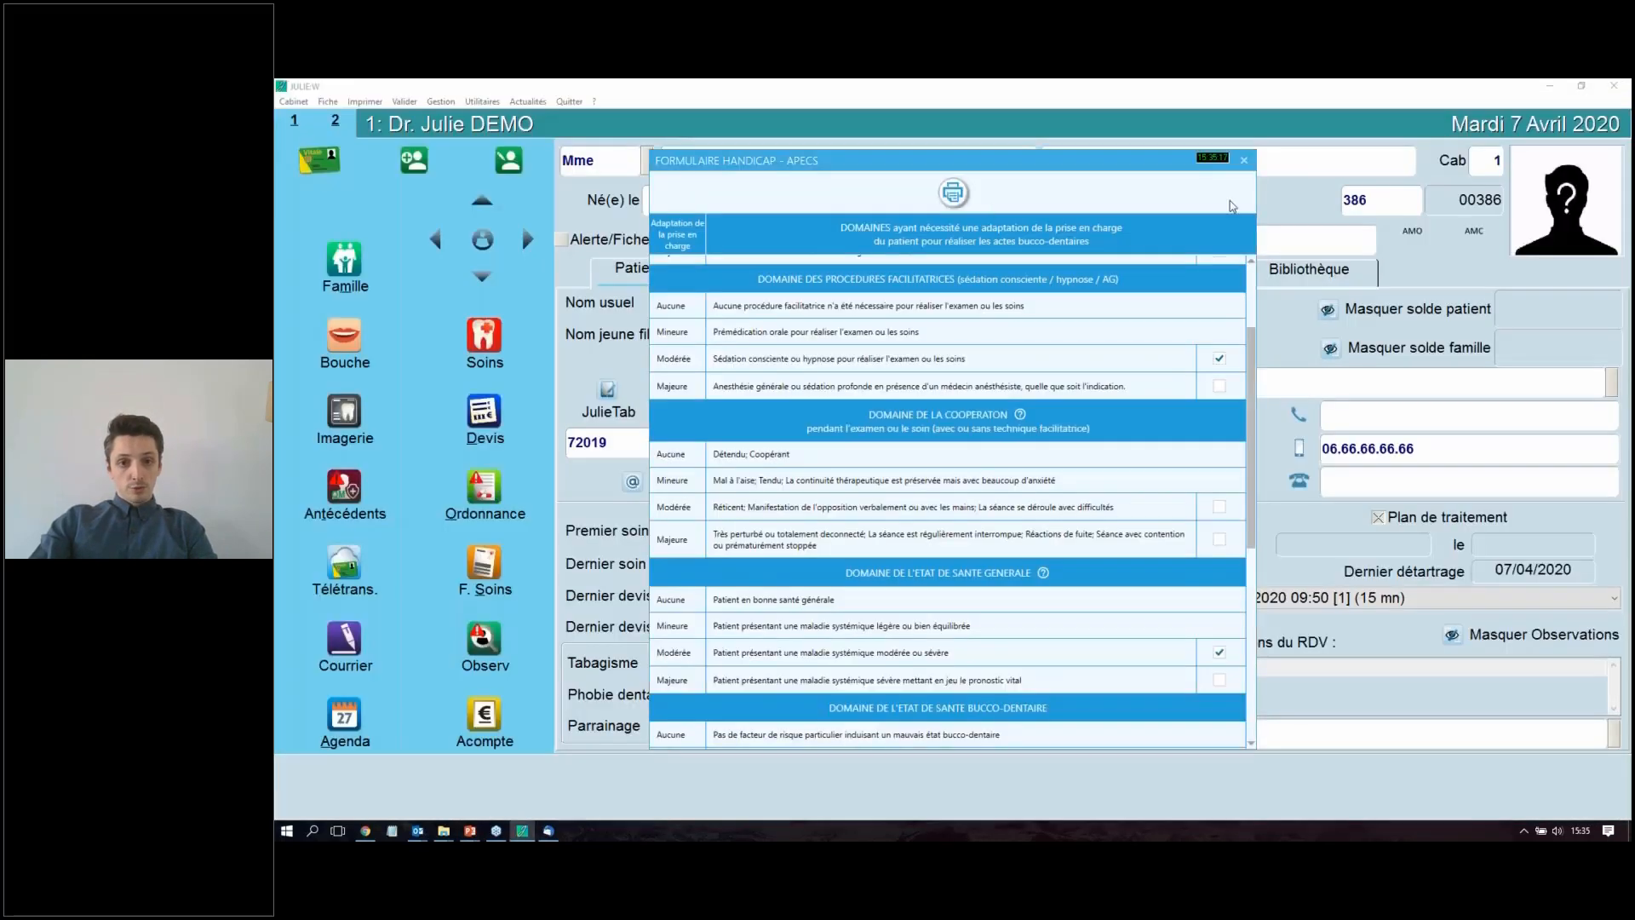
Step: Close the APECS form and select its archived PDF among the documents in the patient's Bibliothèque
{"action": "left_click", "coordinate": [1255, 161]}
{"action": "left_click", "coordinate": [1317, 269]}
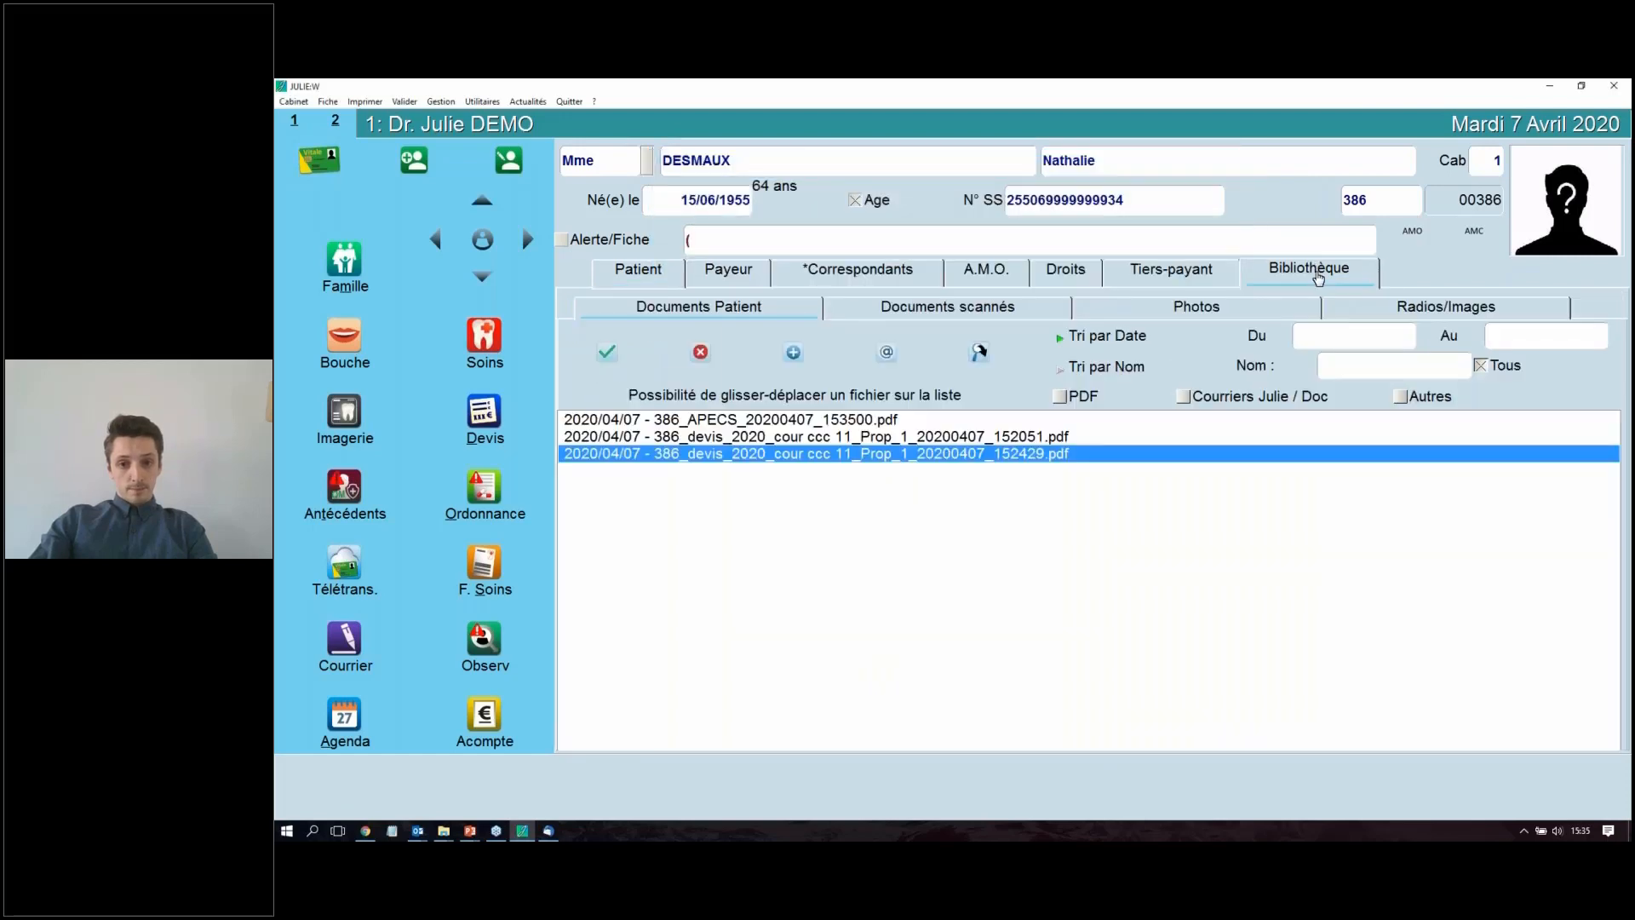
{"action": "left_click", "coordinate": [843, 423]}
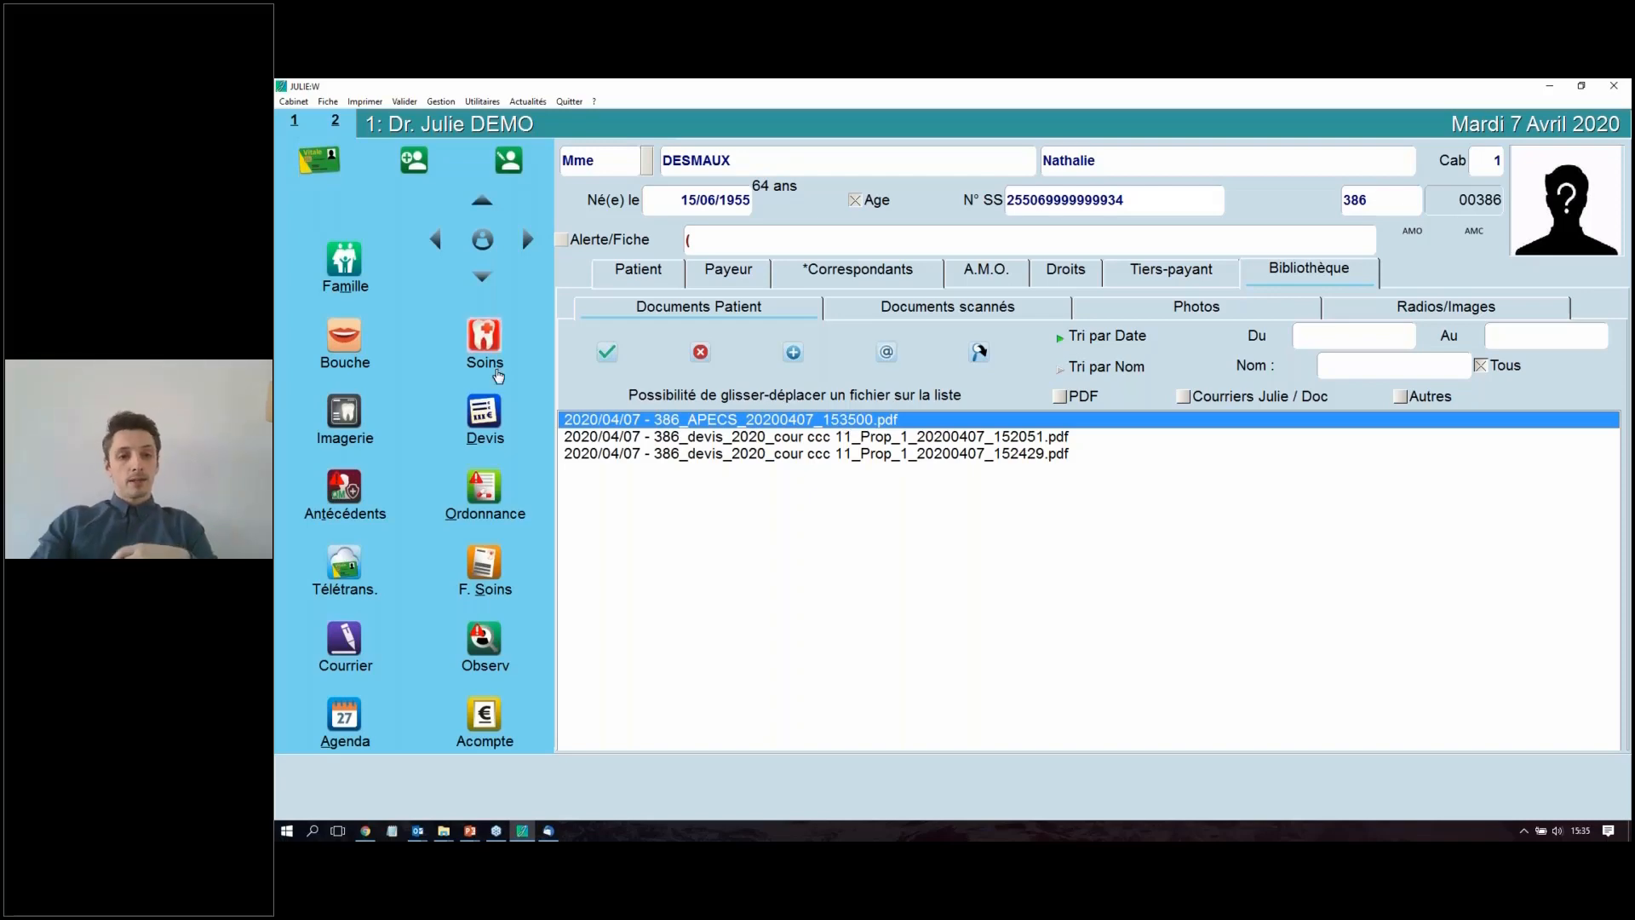
Step: Start a new act entry from the patient's medical history and add a simple extraction on tooth 11
{"action": "left_click", "coordinate": [487, 342]}
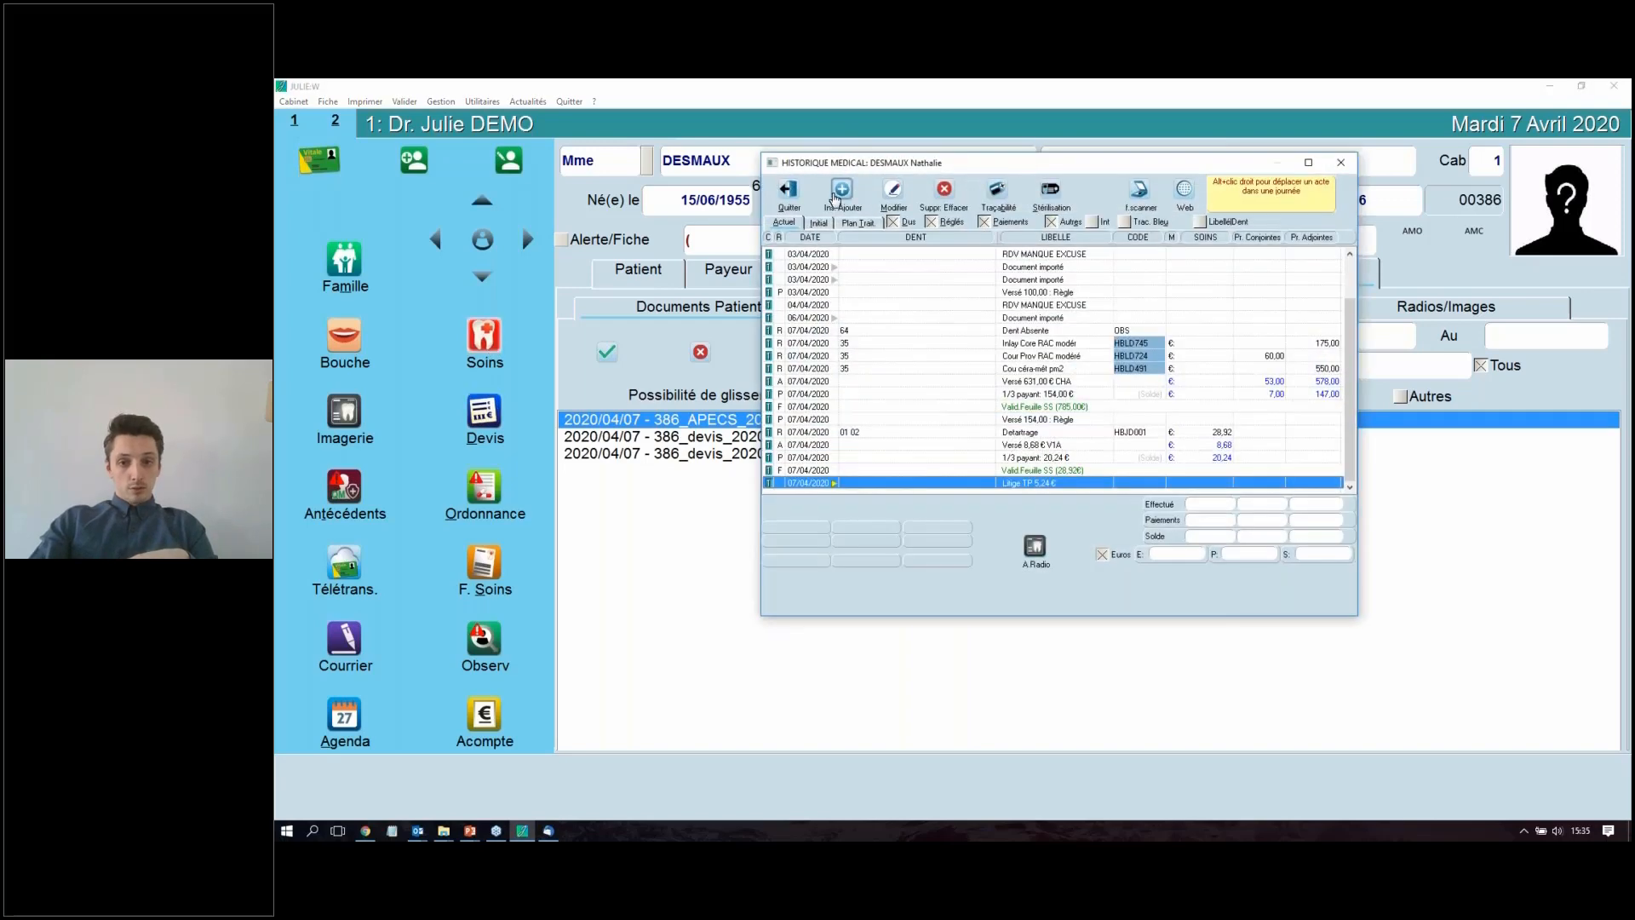
{"action": "left_click", "coordinate": [840, 192]}
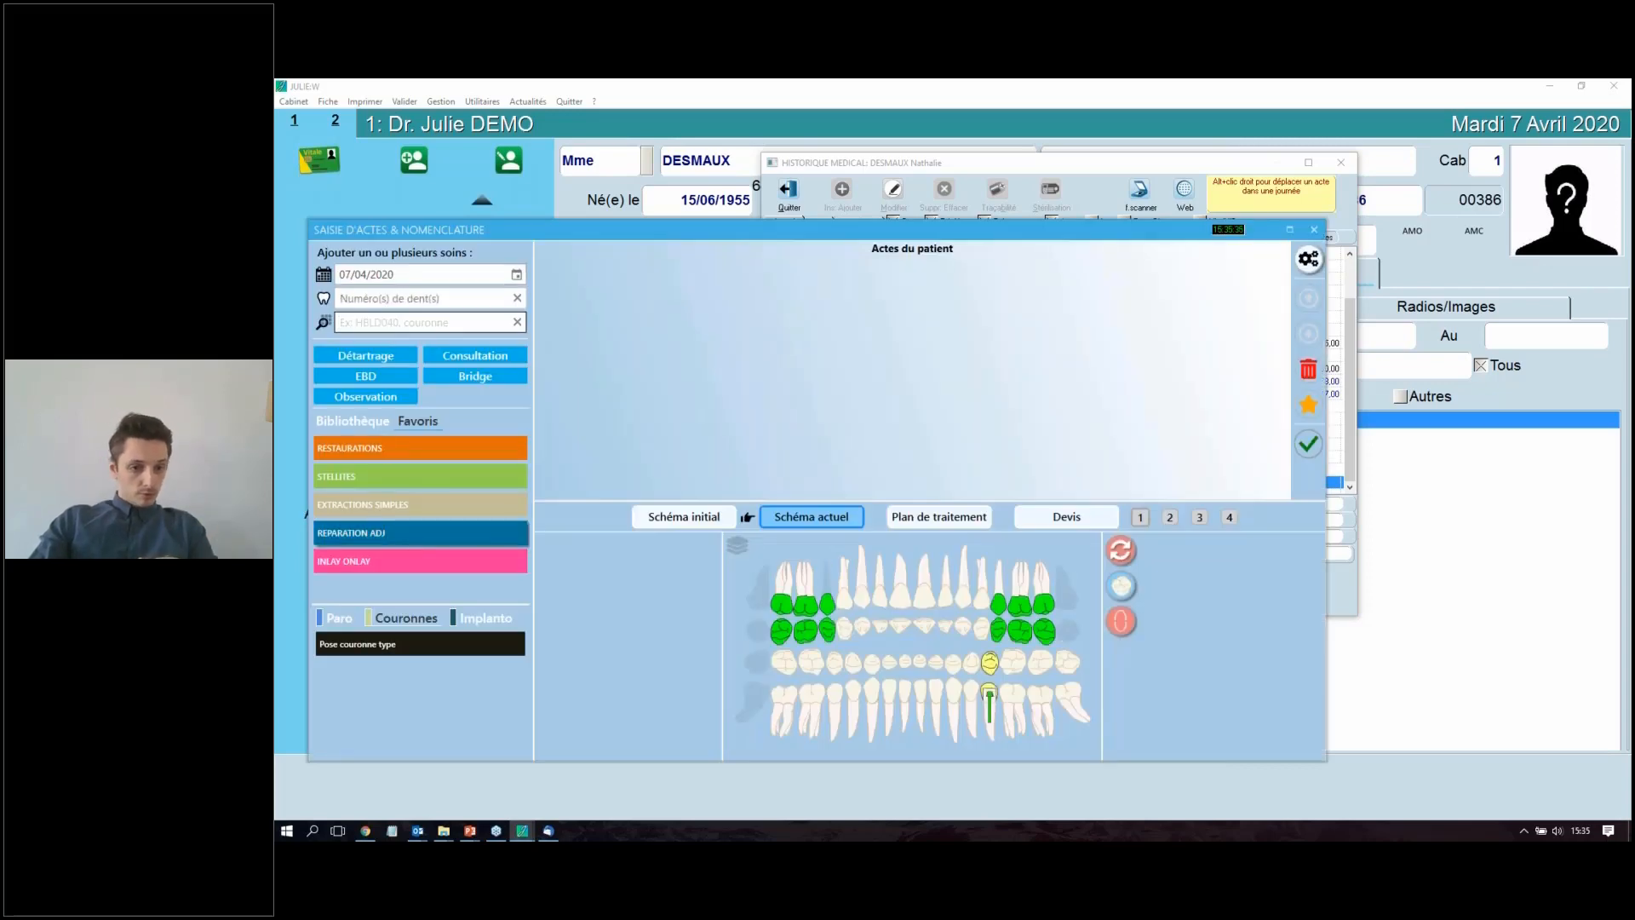
{"action": "left_click", "coordinate": [421, 505]}
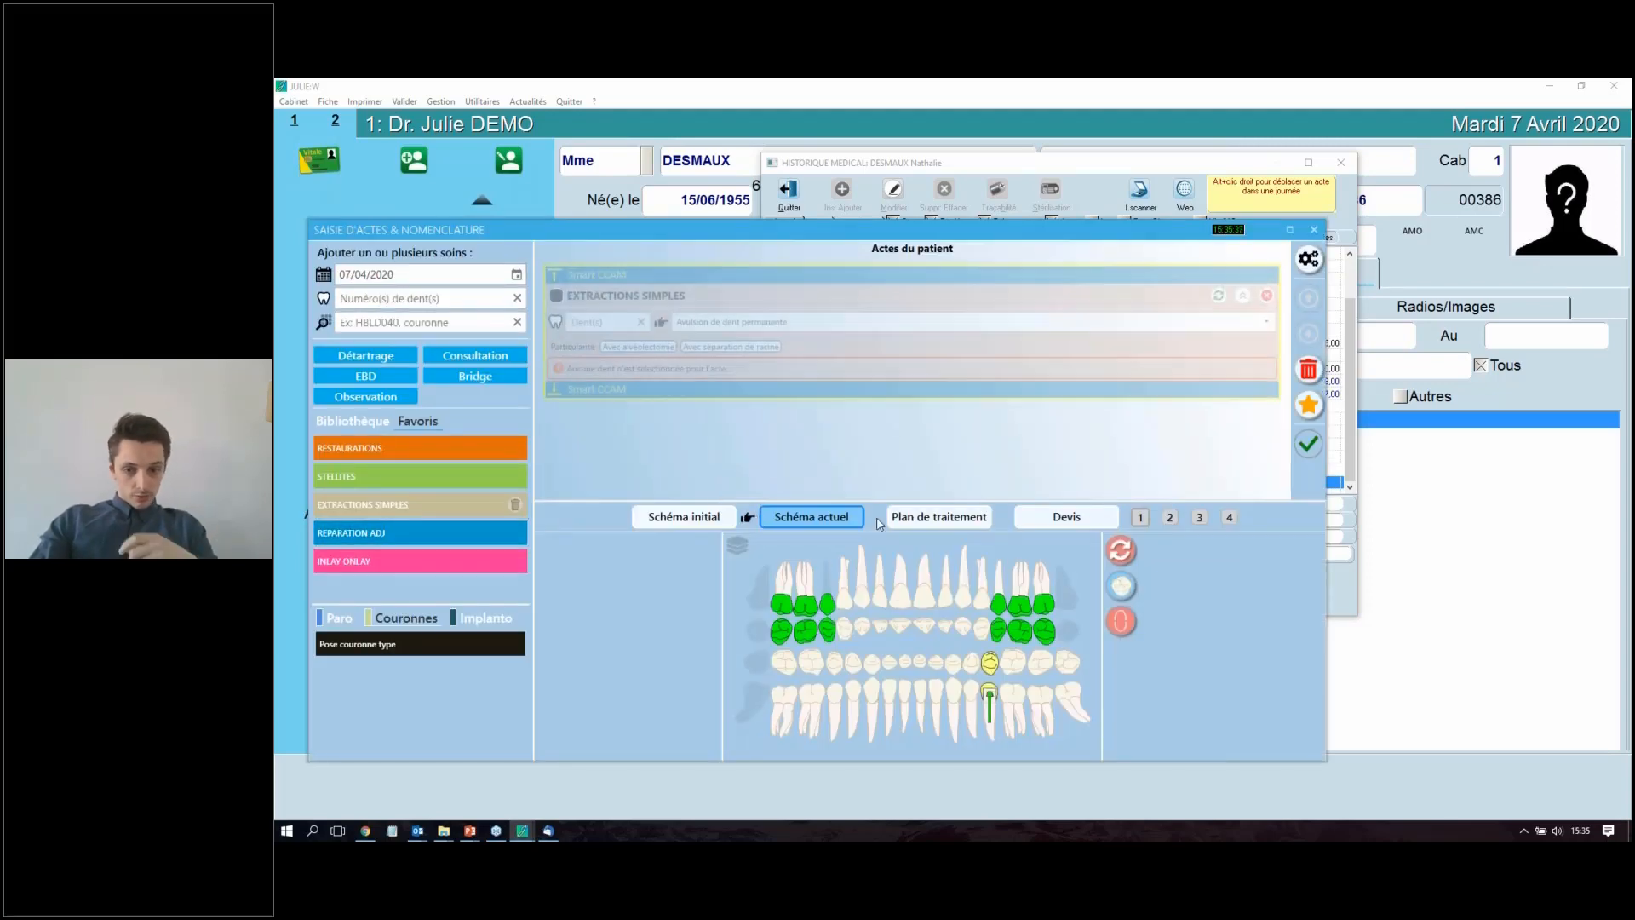
{"action": "left_click", "coordinate": [901, 592]}
Step: Add the "Supplément pour actes bucco-dentaires pour un patient en situation de handicap", validate the acts, check them in the history and close it
{"action": "left_click", "coordinate": [367, 322]}
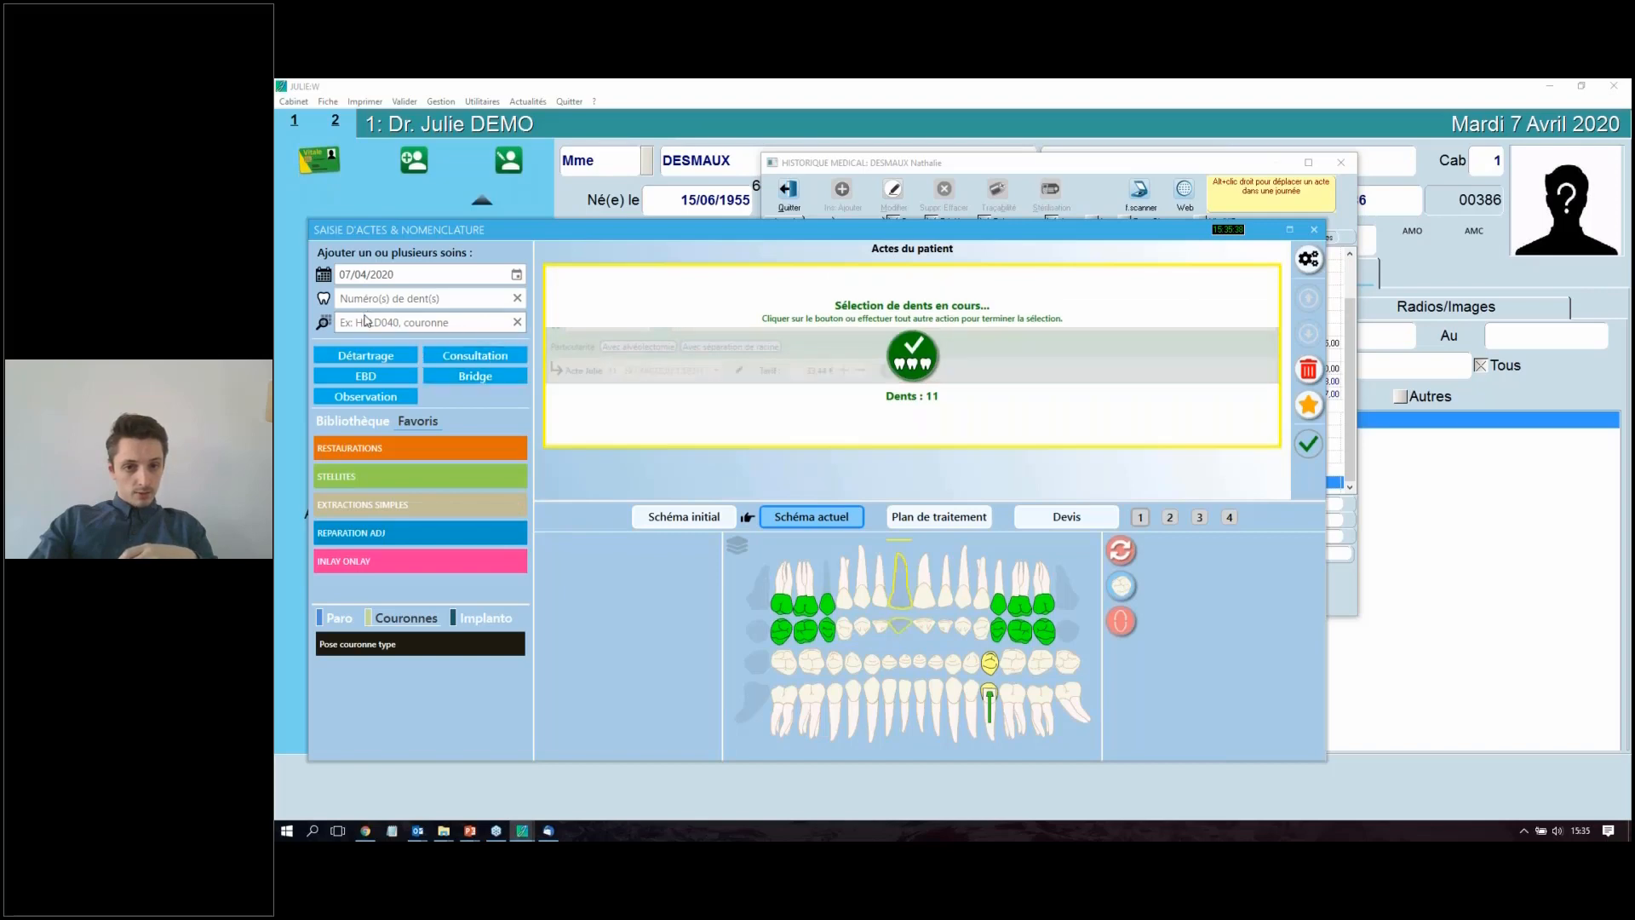
{"action": "type", "text": "suppl"}
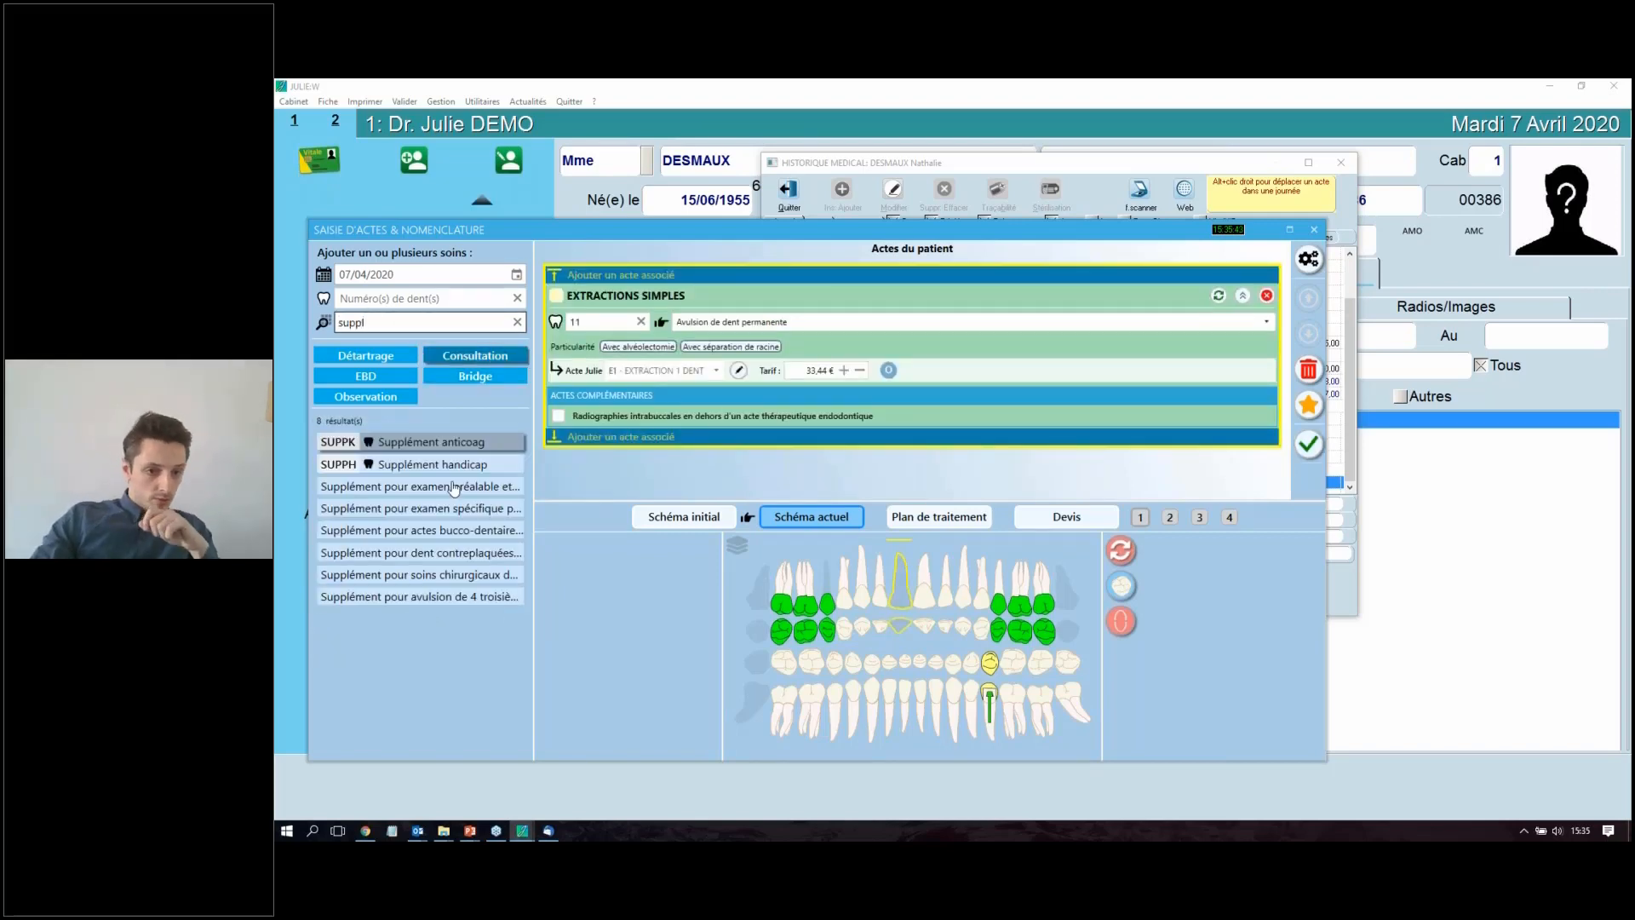
{"action": "left_click", "coordinate": [458, 532]}
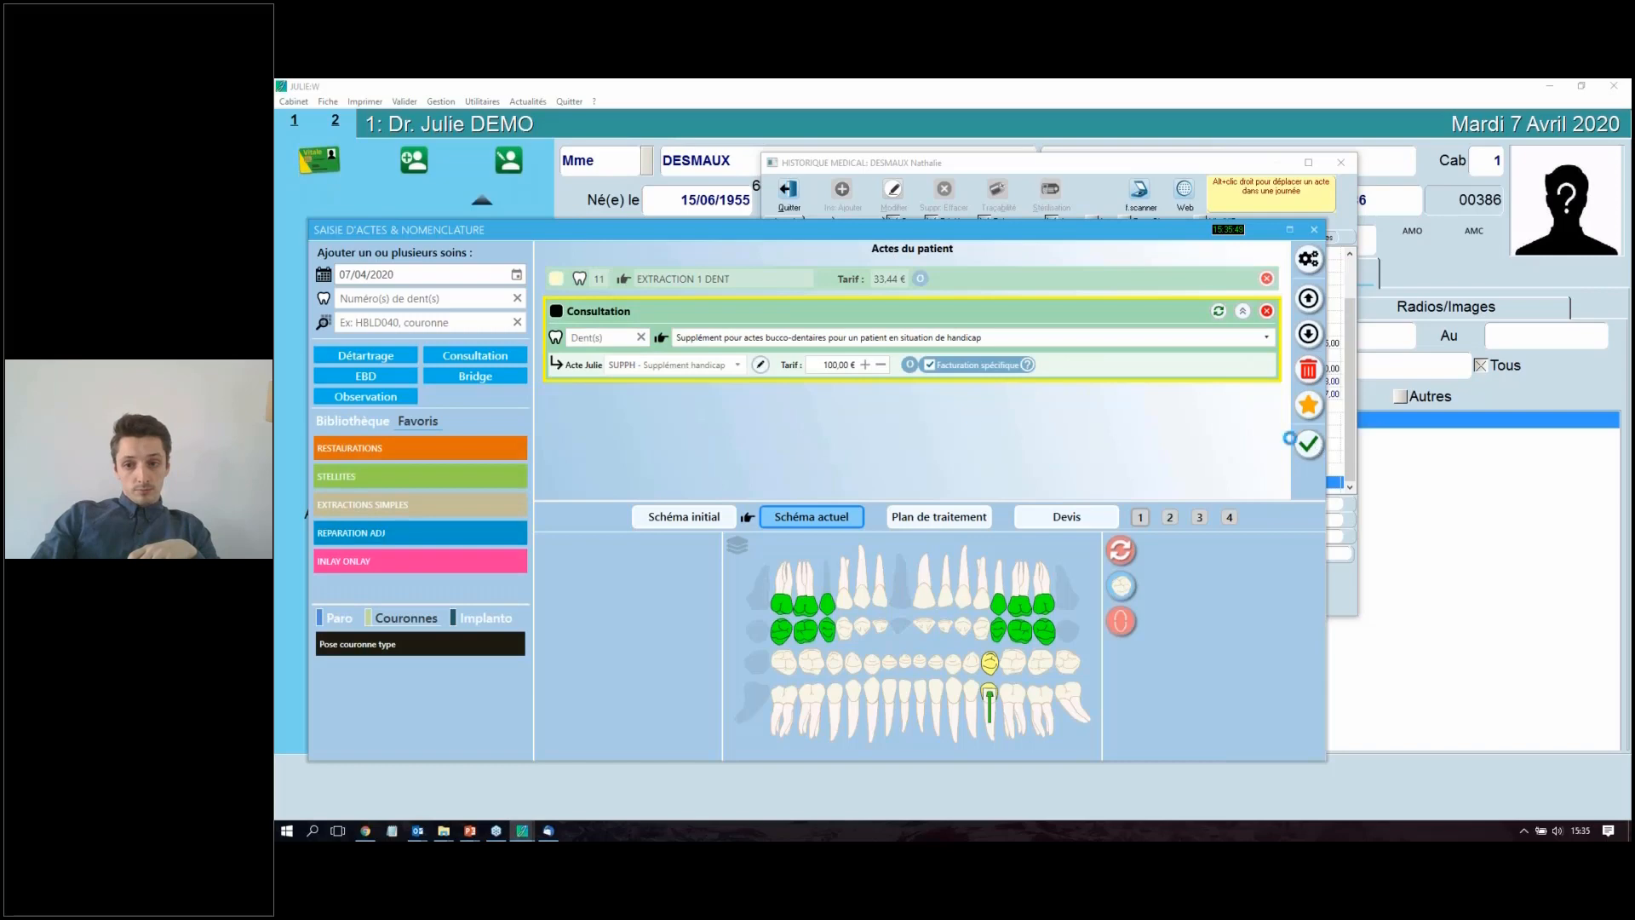
{"action": "left_click", "coordinate": [1310, 444]}
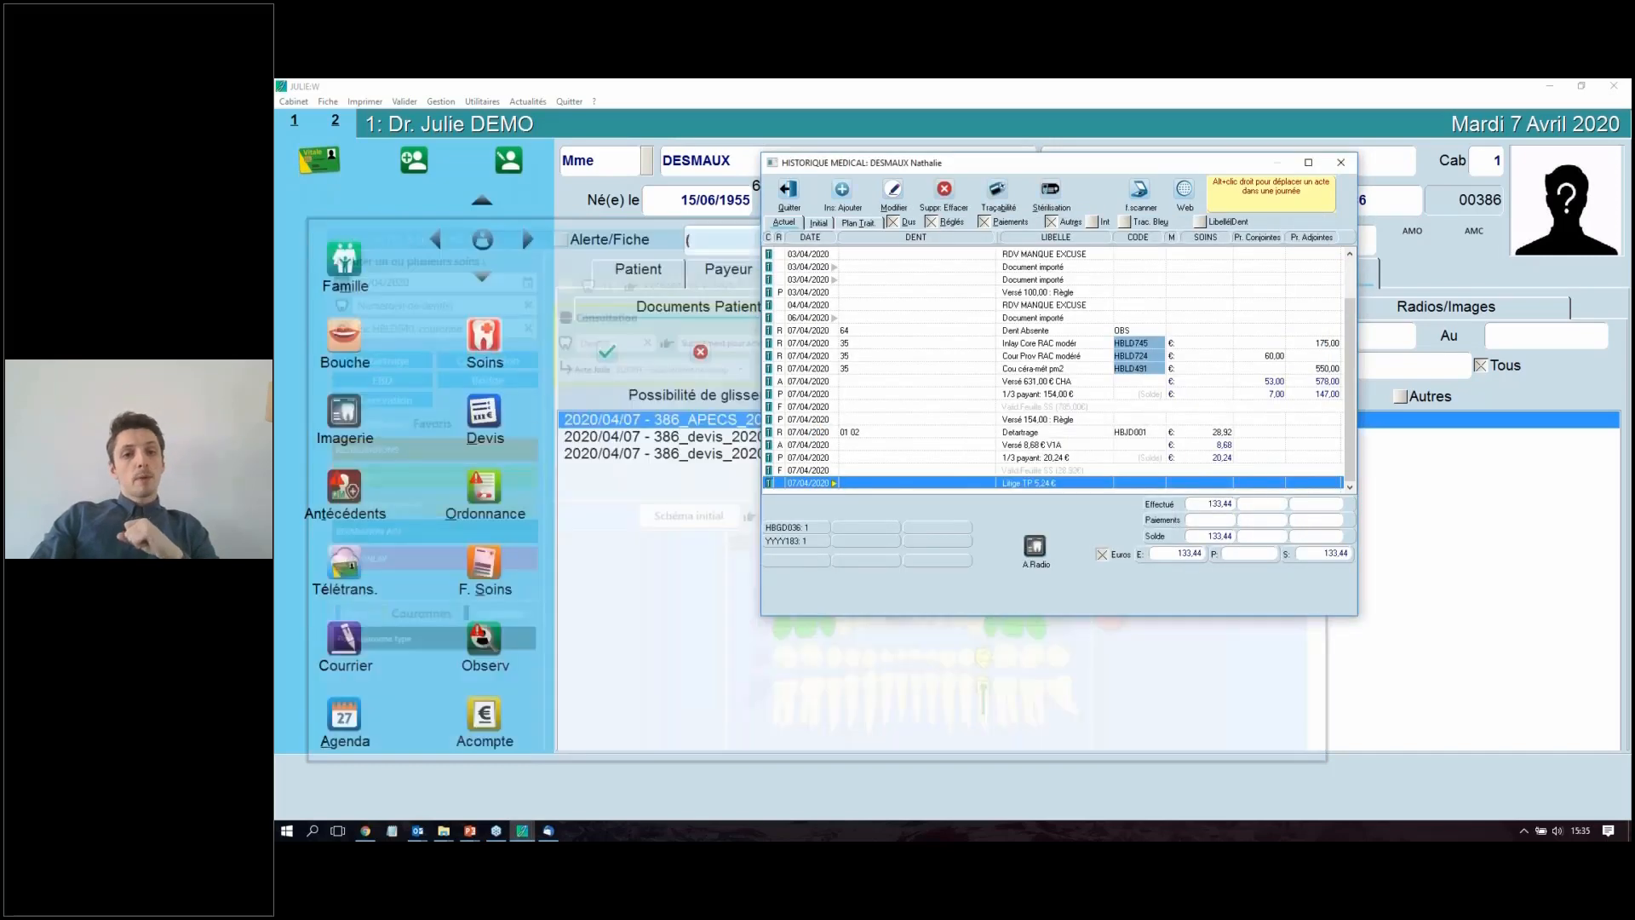
{"action": "left_click", "coordinate": [1042, 460]}
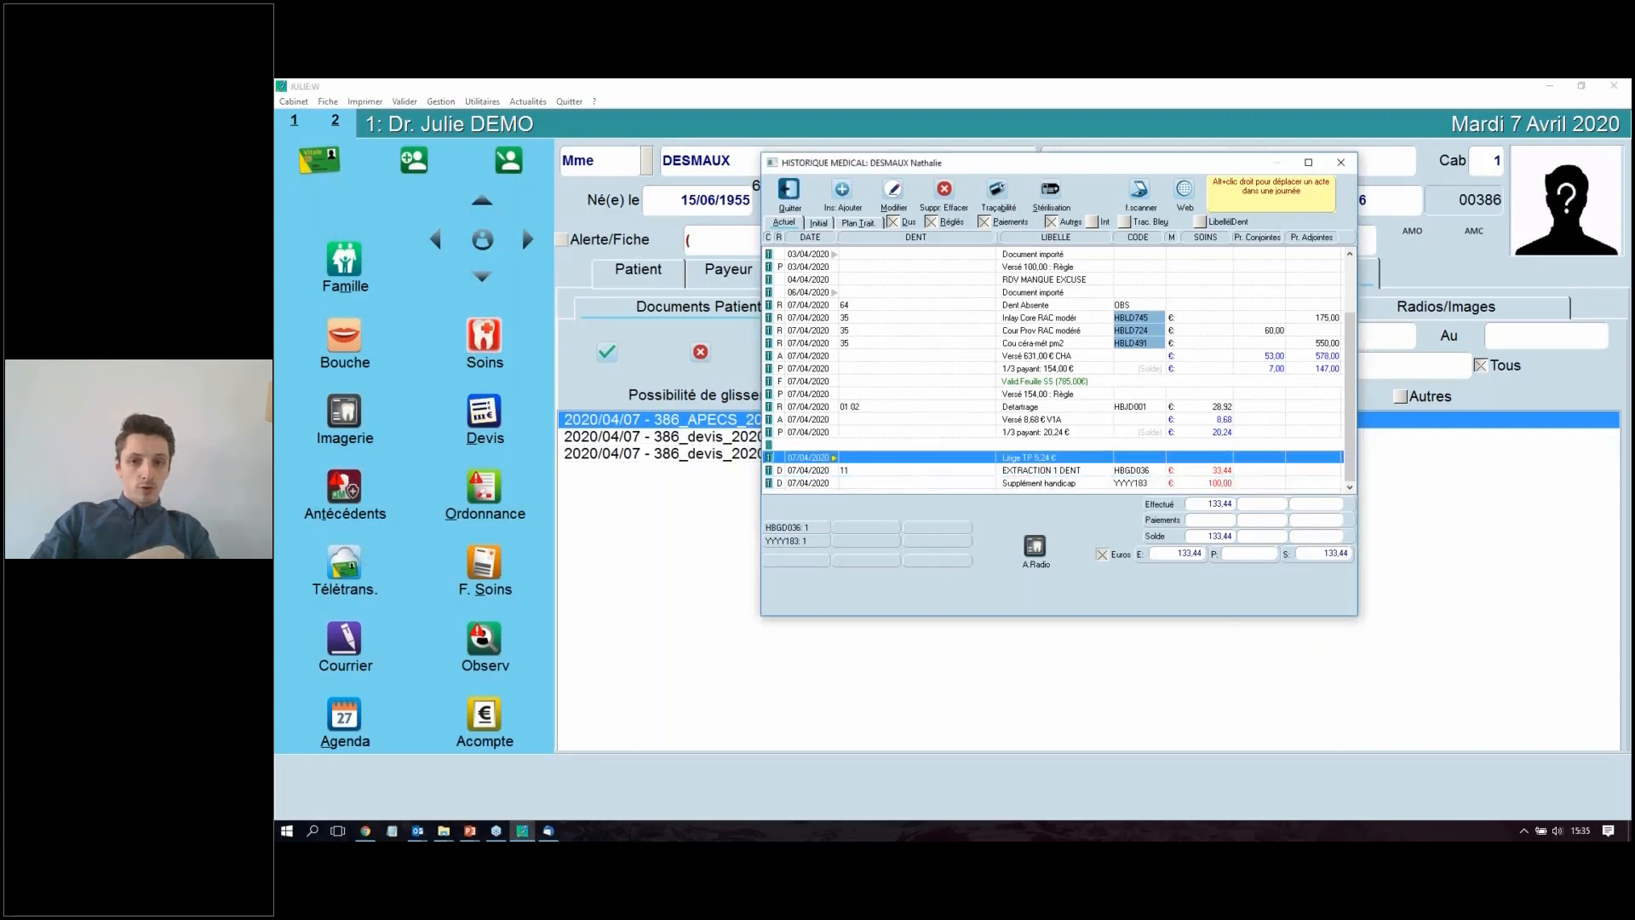
{"action": "left_click", "coordinate": [788, 193]}
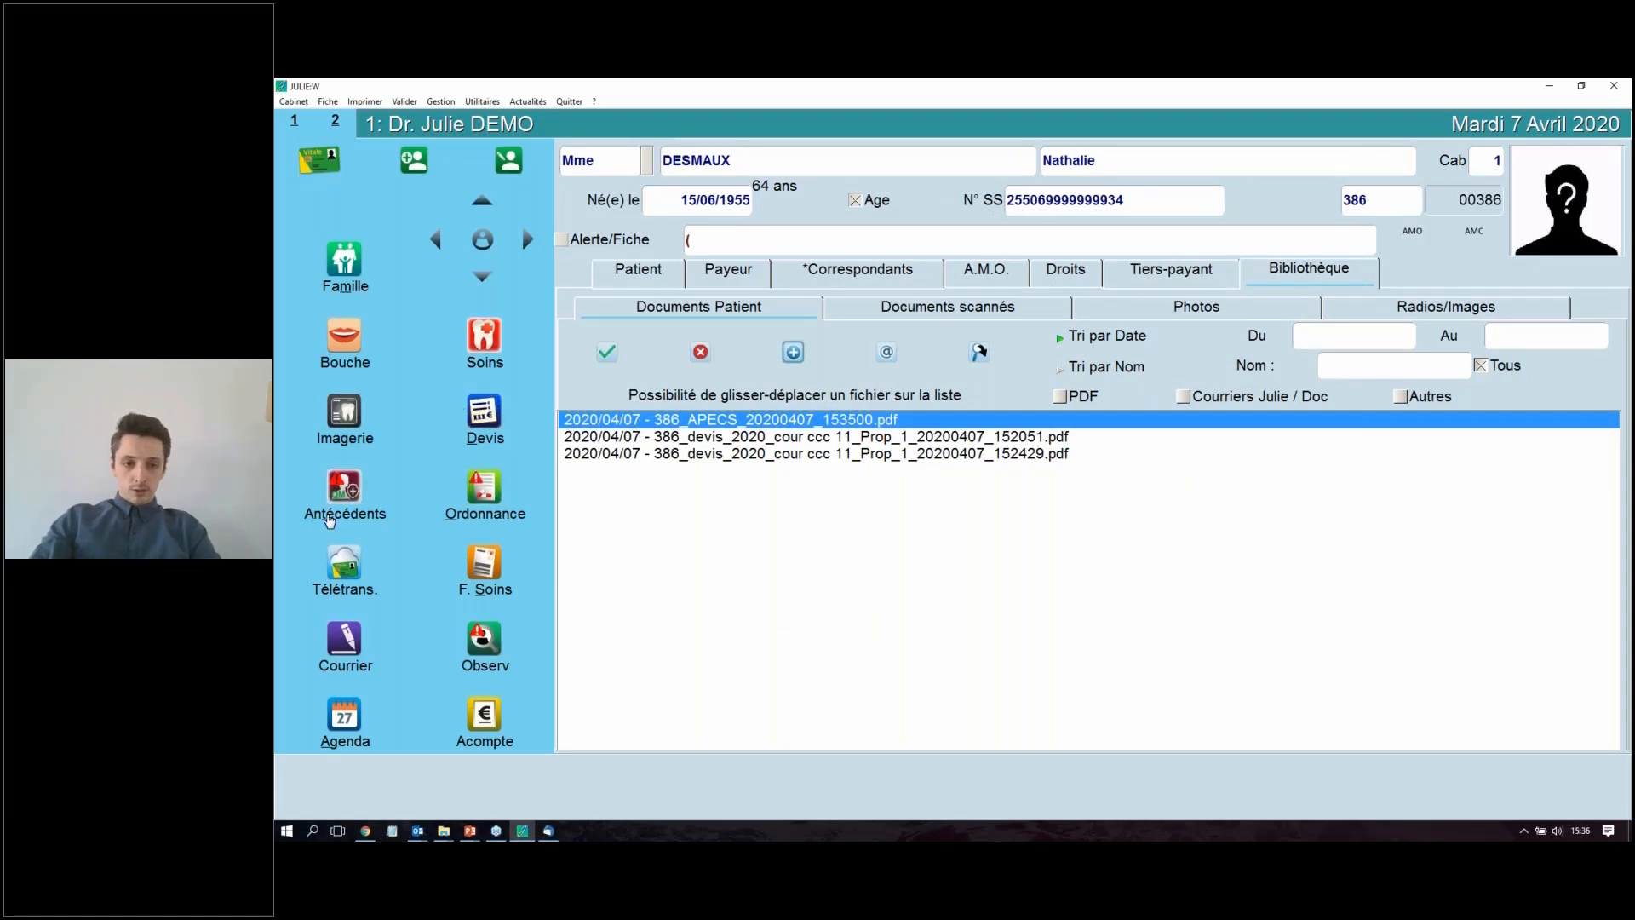
{"action": "left_click", "coordinate": [345, 487]}
{"action": "left_click", "coordinate": [890, 577]}
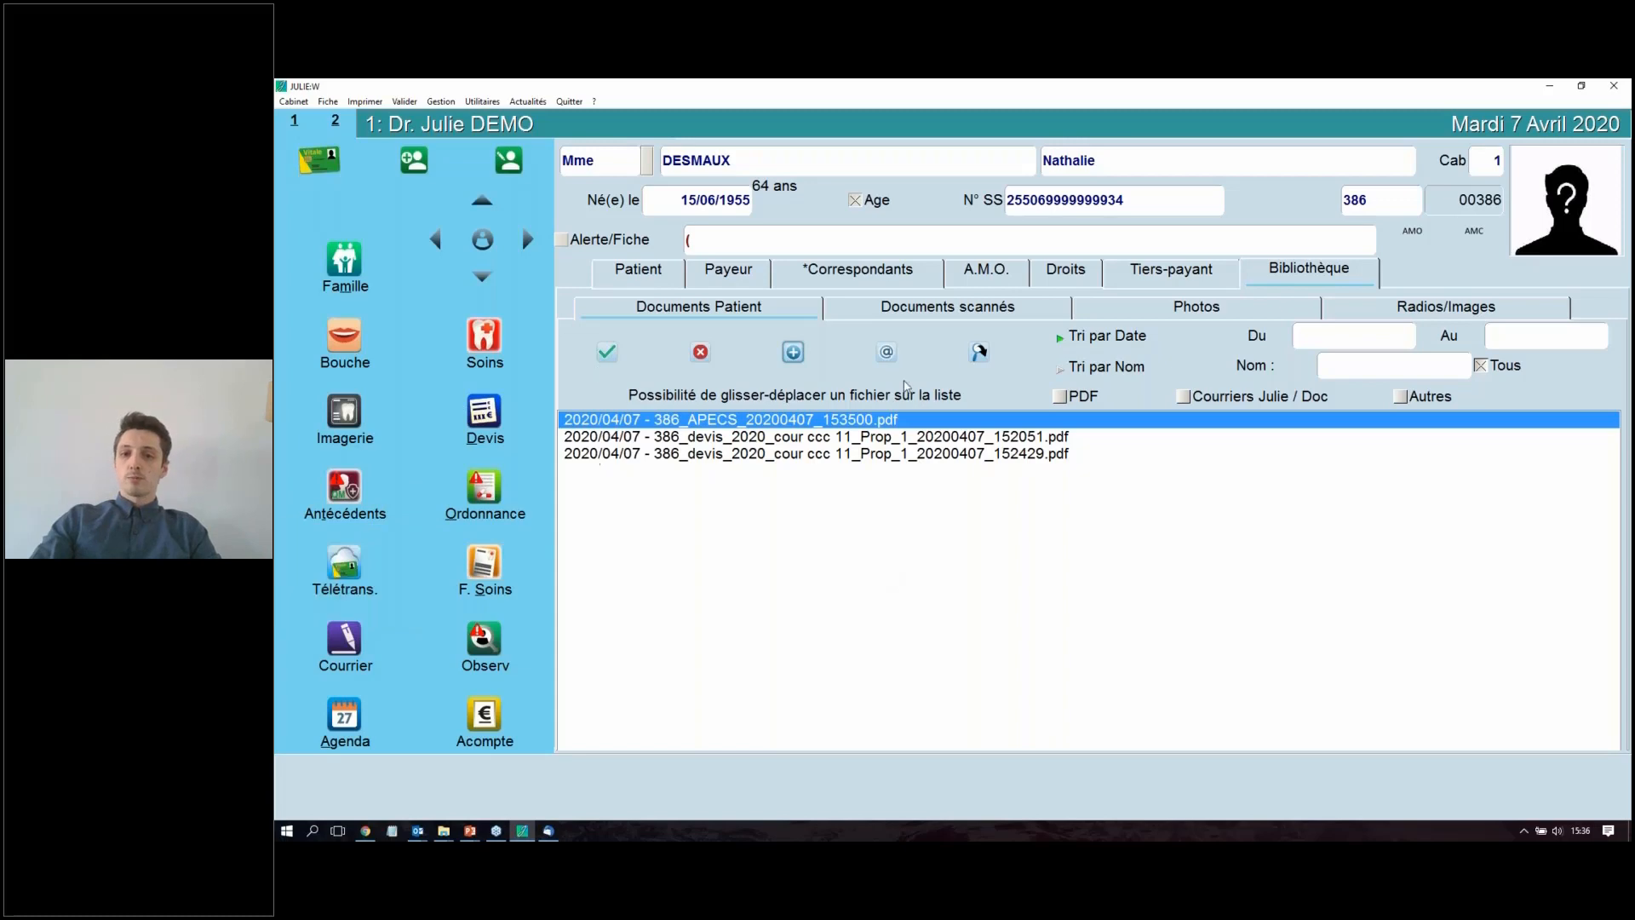
{"action": "left_click", "coordinate": [688, 453], "text": "ctrl"}
{"action": "left_click", "coordinate": [688, 453]}
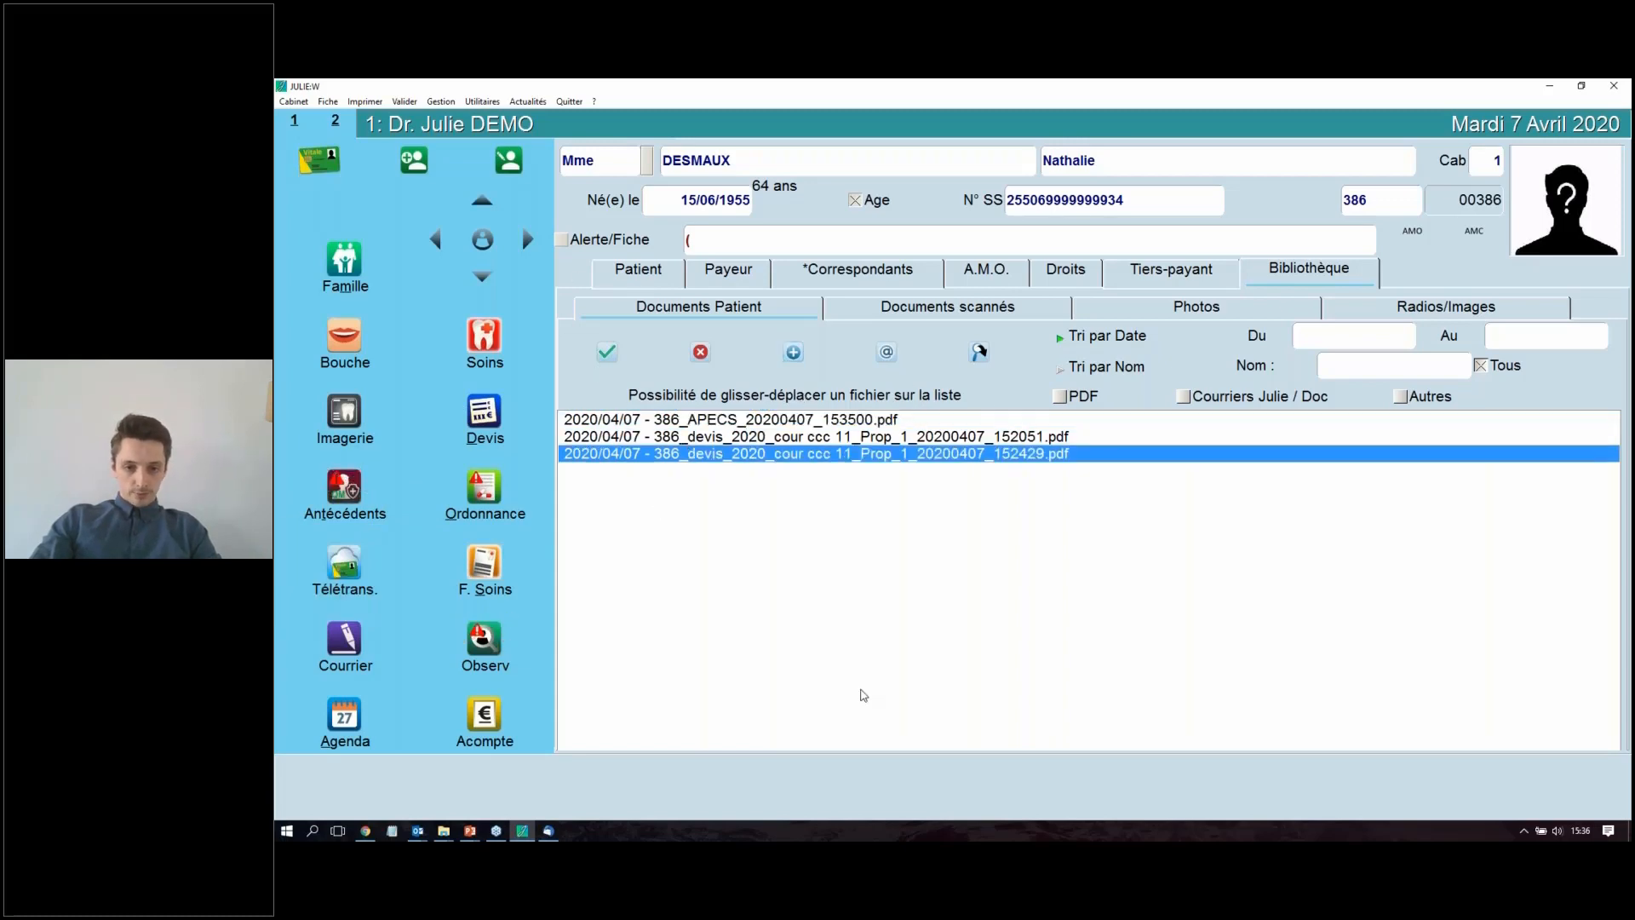
{"action": "left_click", "coordinate": [759, 422]}
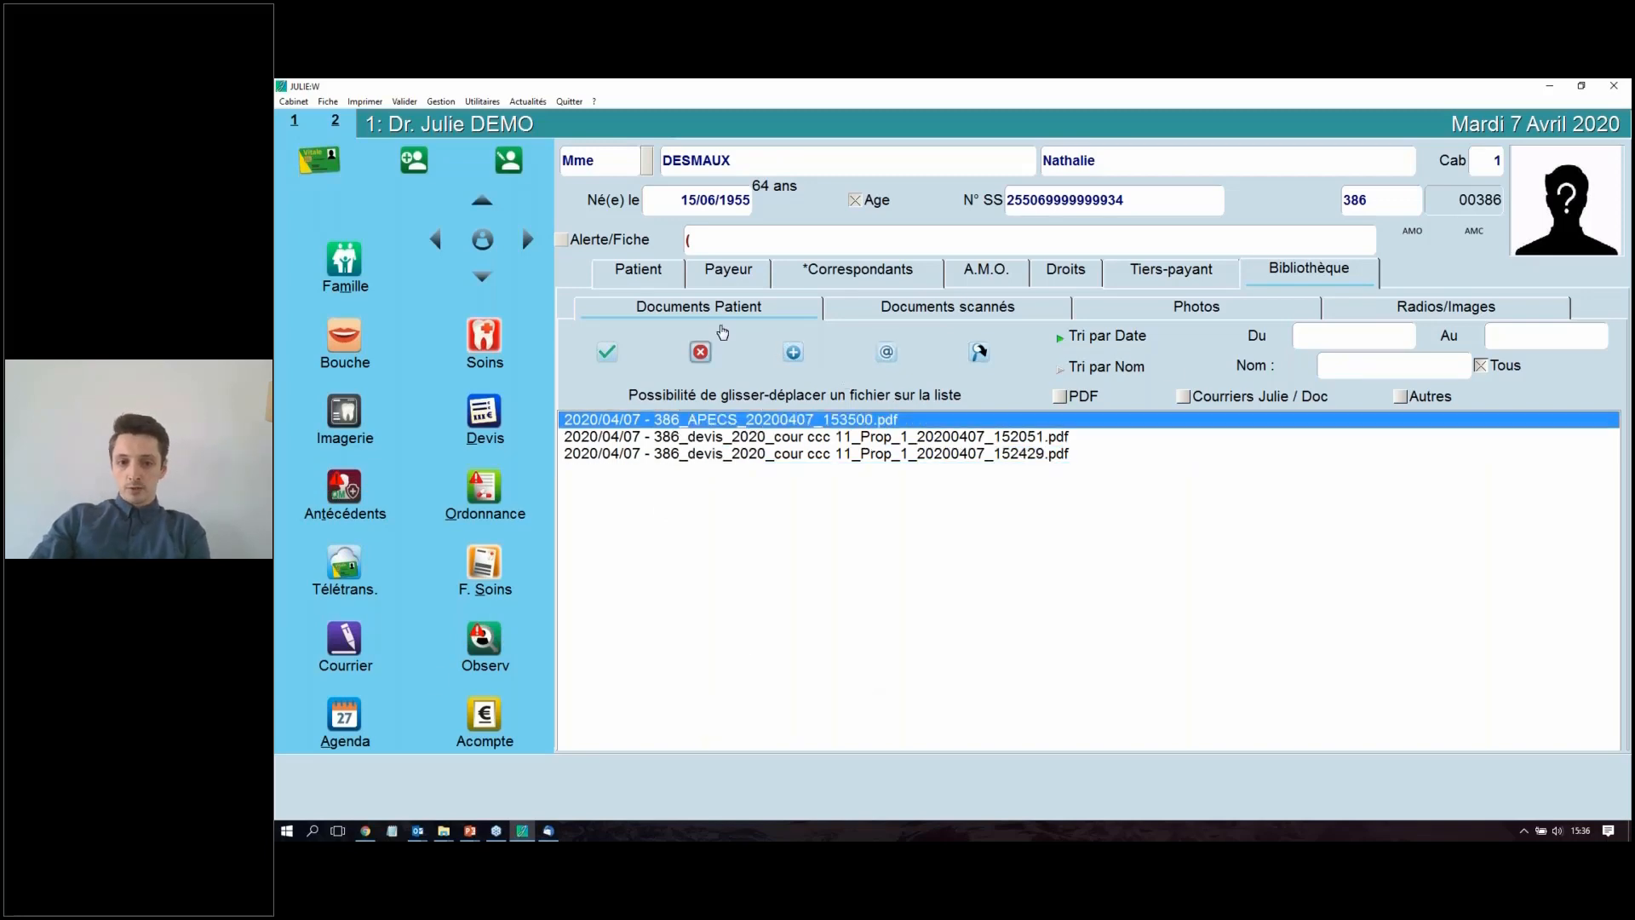
{"action": "left_click", "coordinate": [777, 454]}
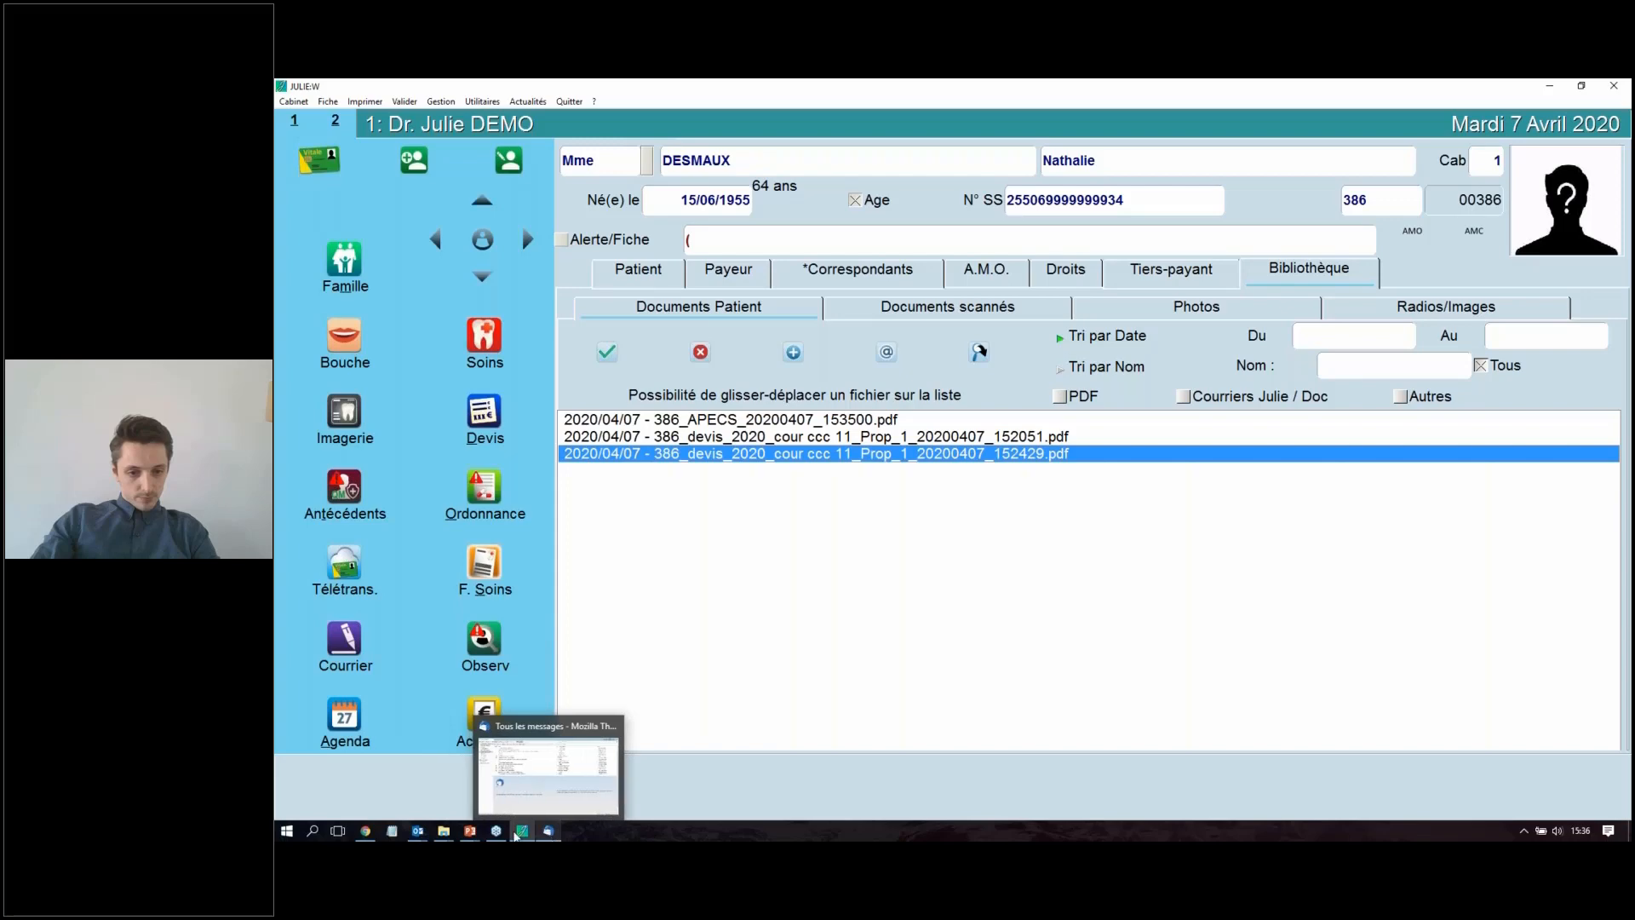
Step: Switch to the Julie_UPD339_5 presentation in PowerPoint and review the "Autres modifications" slide
{"action": "mouse_move", "coordinate": [470, 832]}
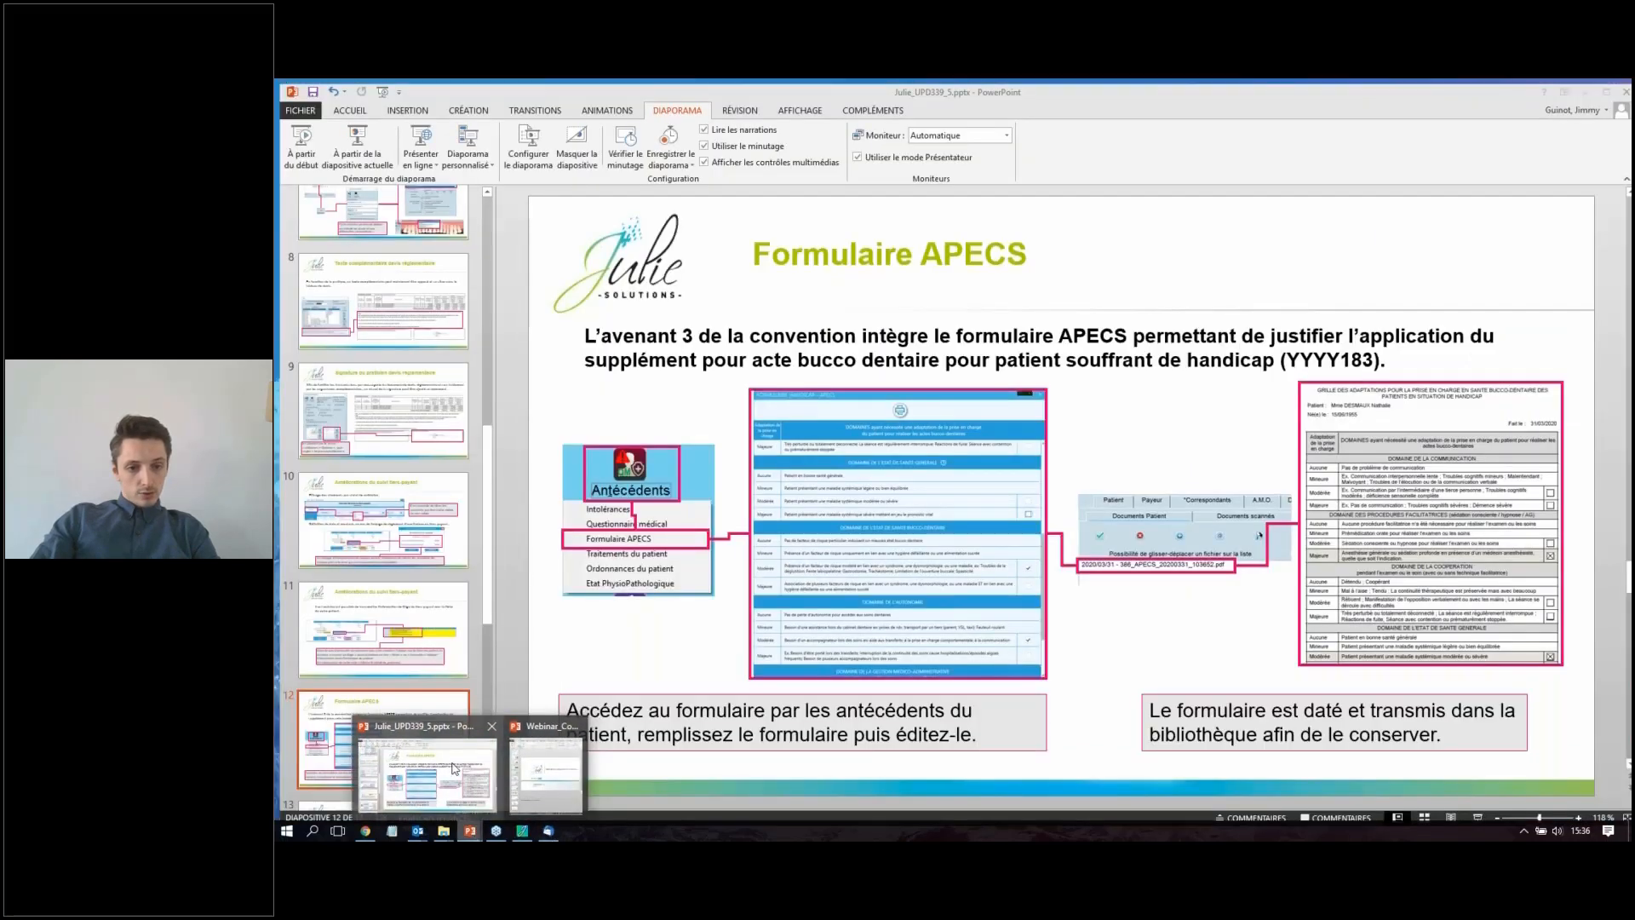
{"action": "left_click", "coordinate": [454, 769]}
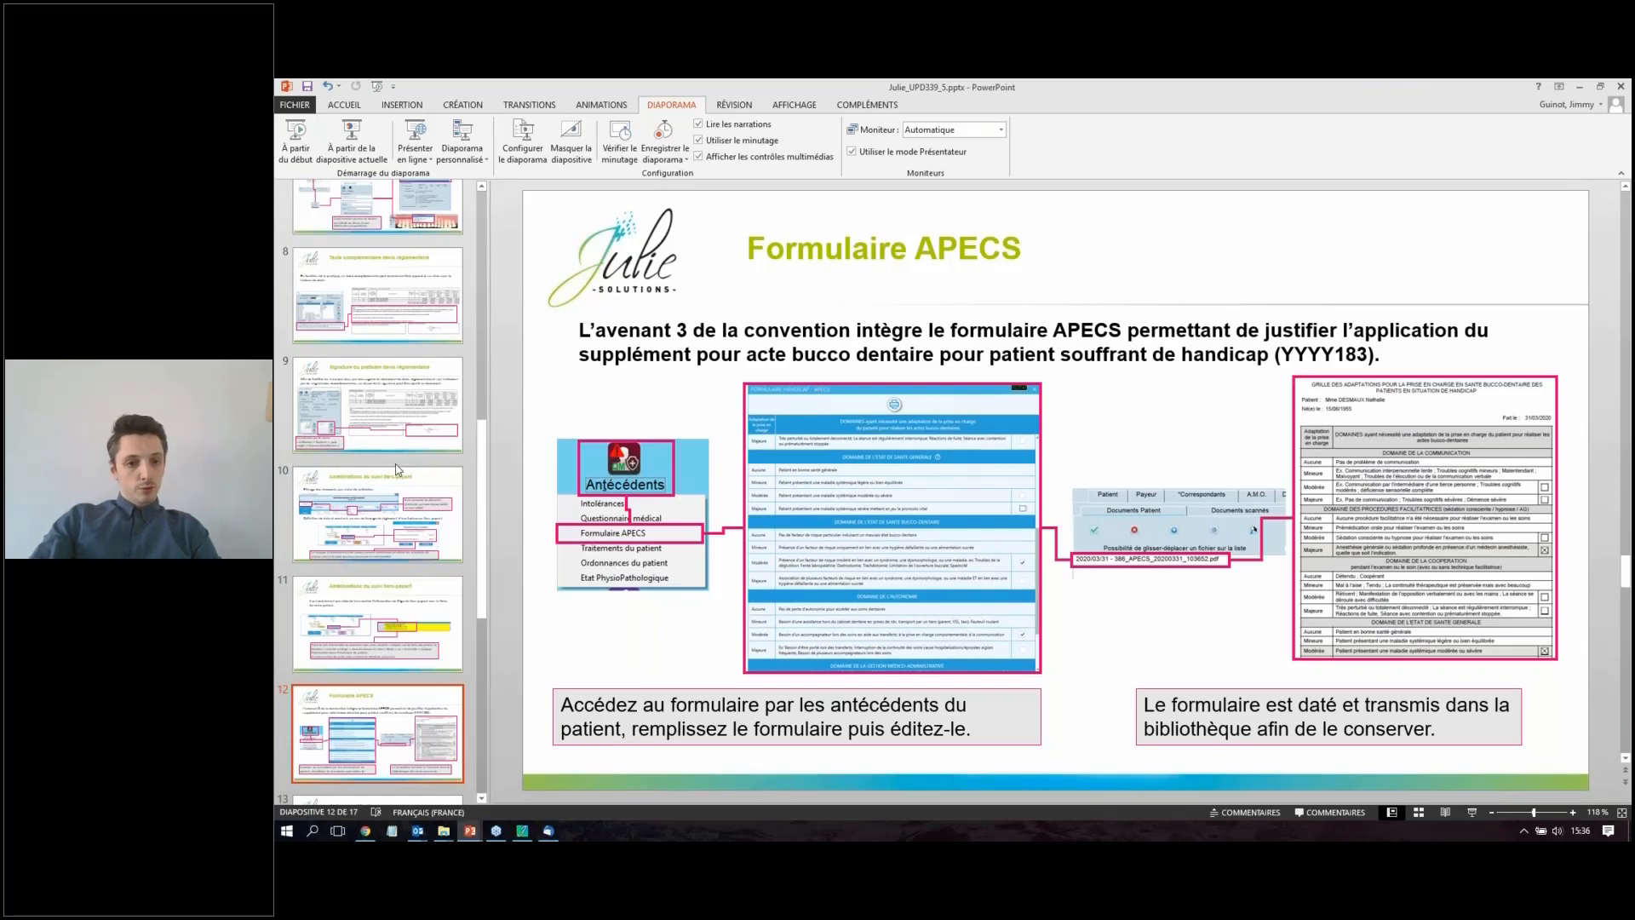
{"action": "scroll", "coordinate": [396, 469], "scroll_direction": "down", "scroll_amount": 2}
{"action": "left_click", "coordinate": [412, 737]}
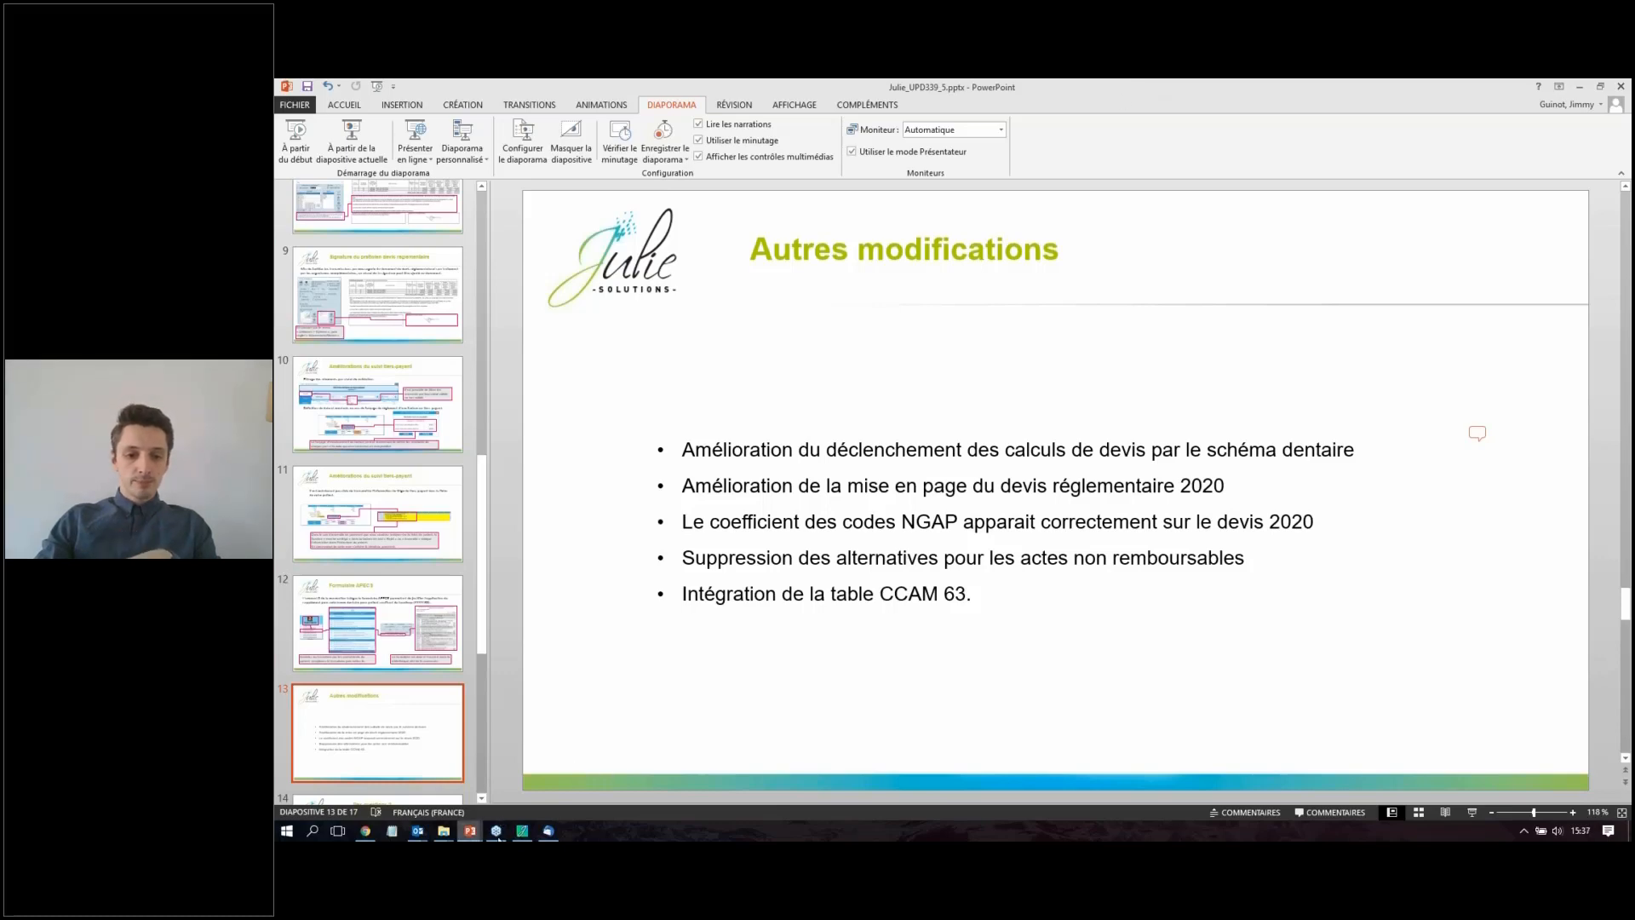
{"action": "mouse_move", "coordinate": [528, 837]}
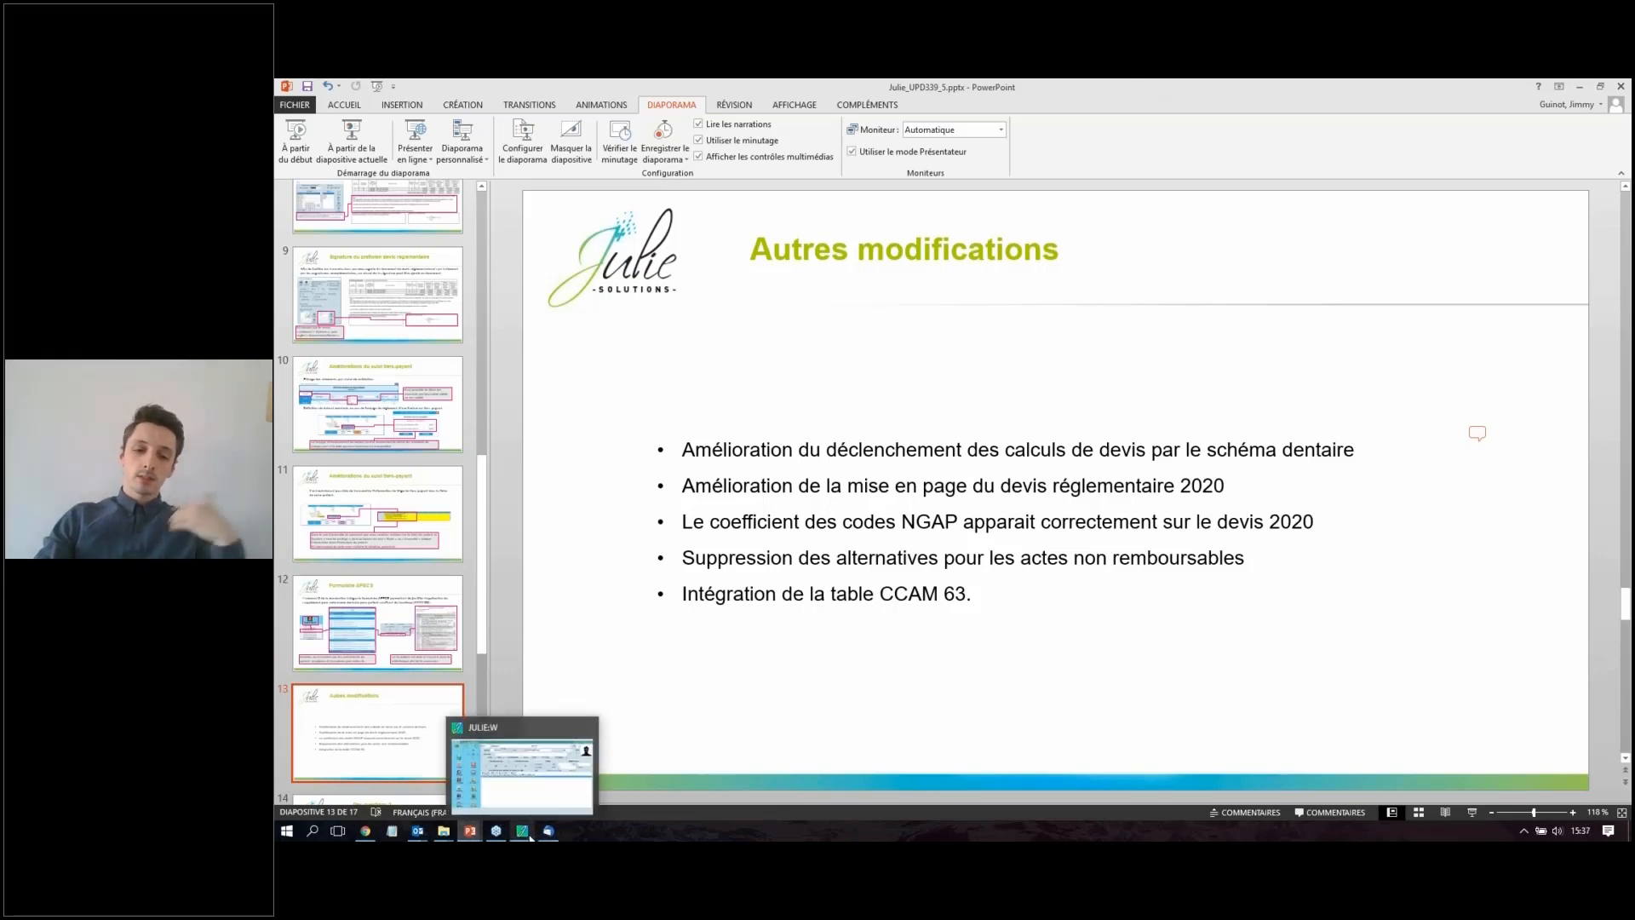